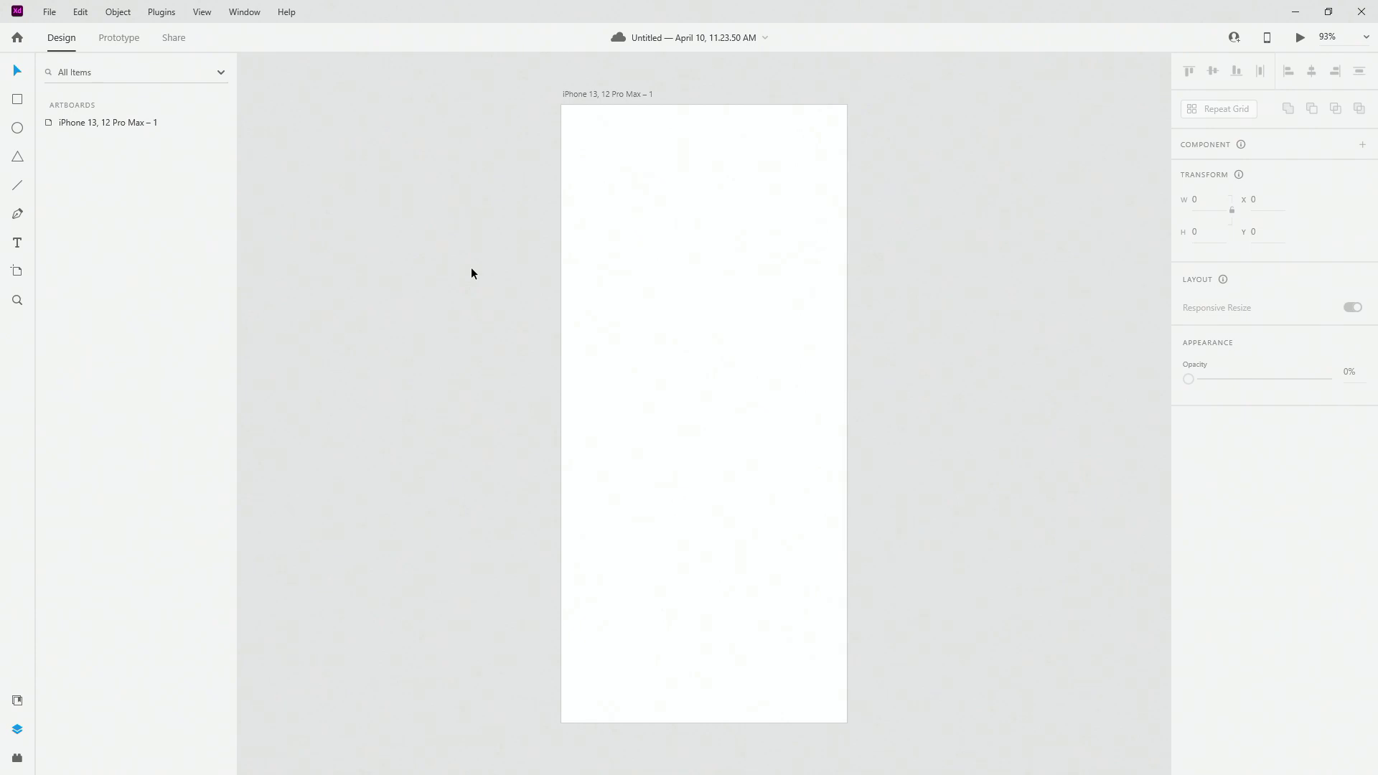
Browse the preset artboard sizes from mobile and tablet through web, social media and watch
{"action": "scroll", "coordinate": [470, 272], "scroll_direction": "down", "scroll_amount": 10}
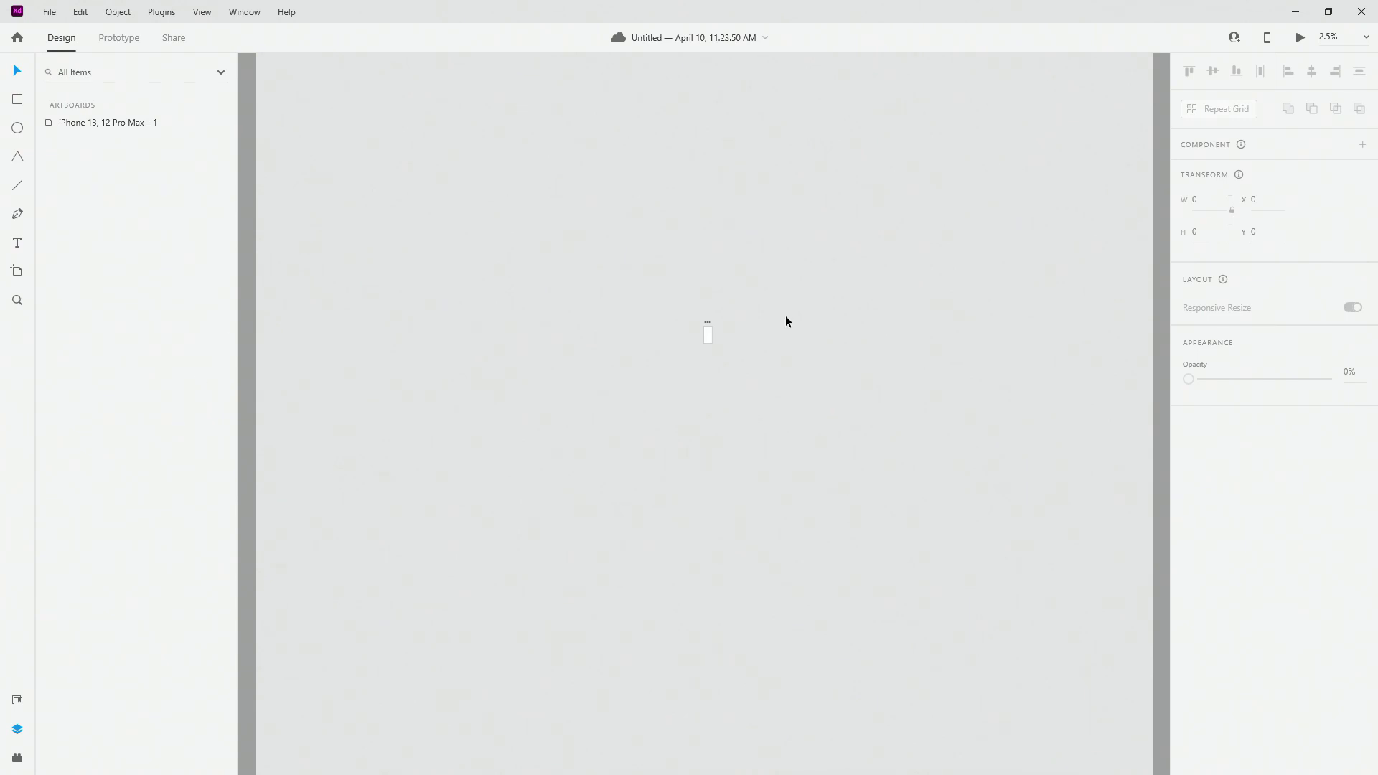
{"action": "key", "text": "ctrl+0"}
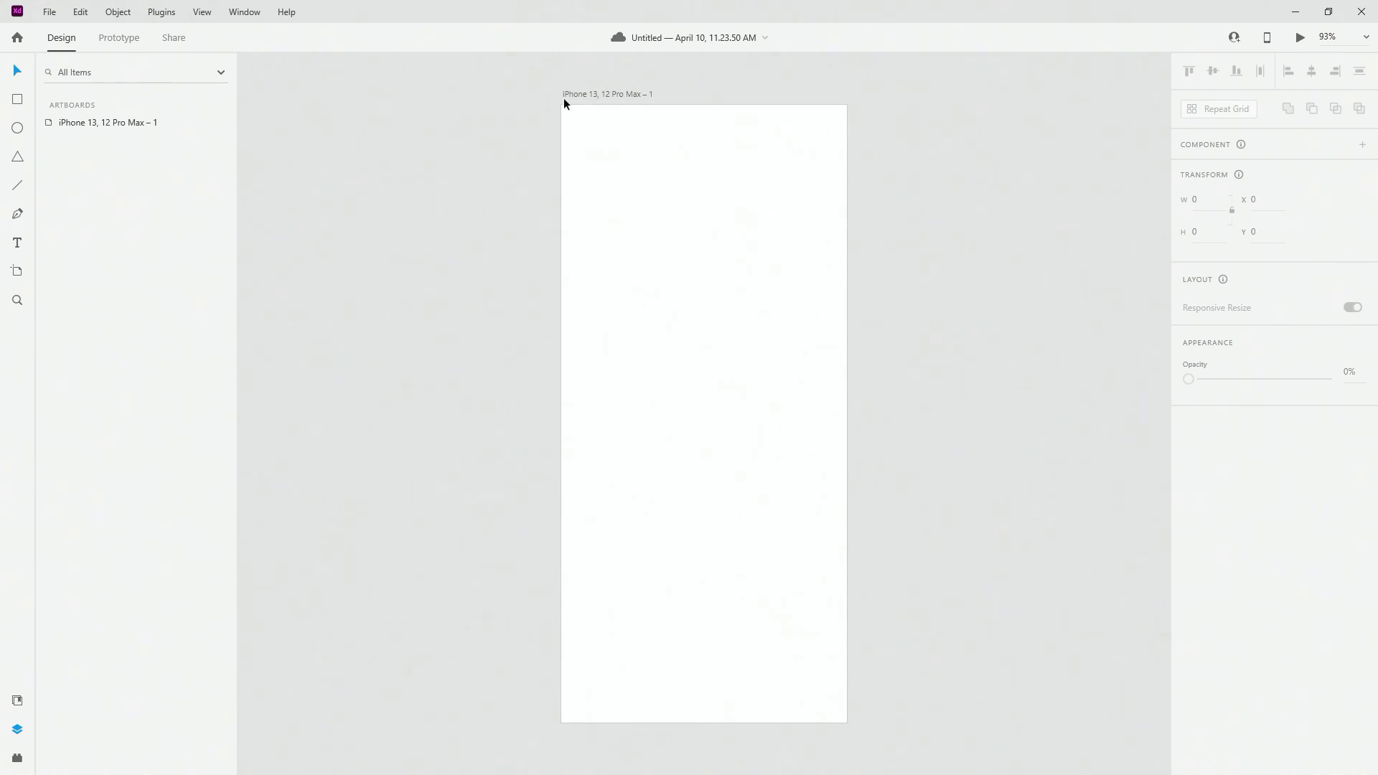
{"action": "left_click", "coordinate": [16, 276]}
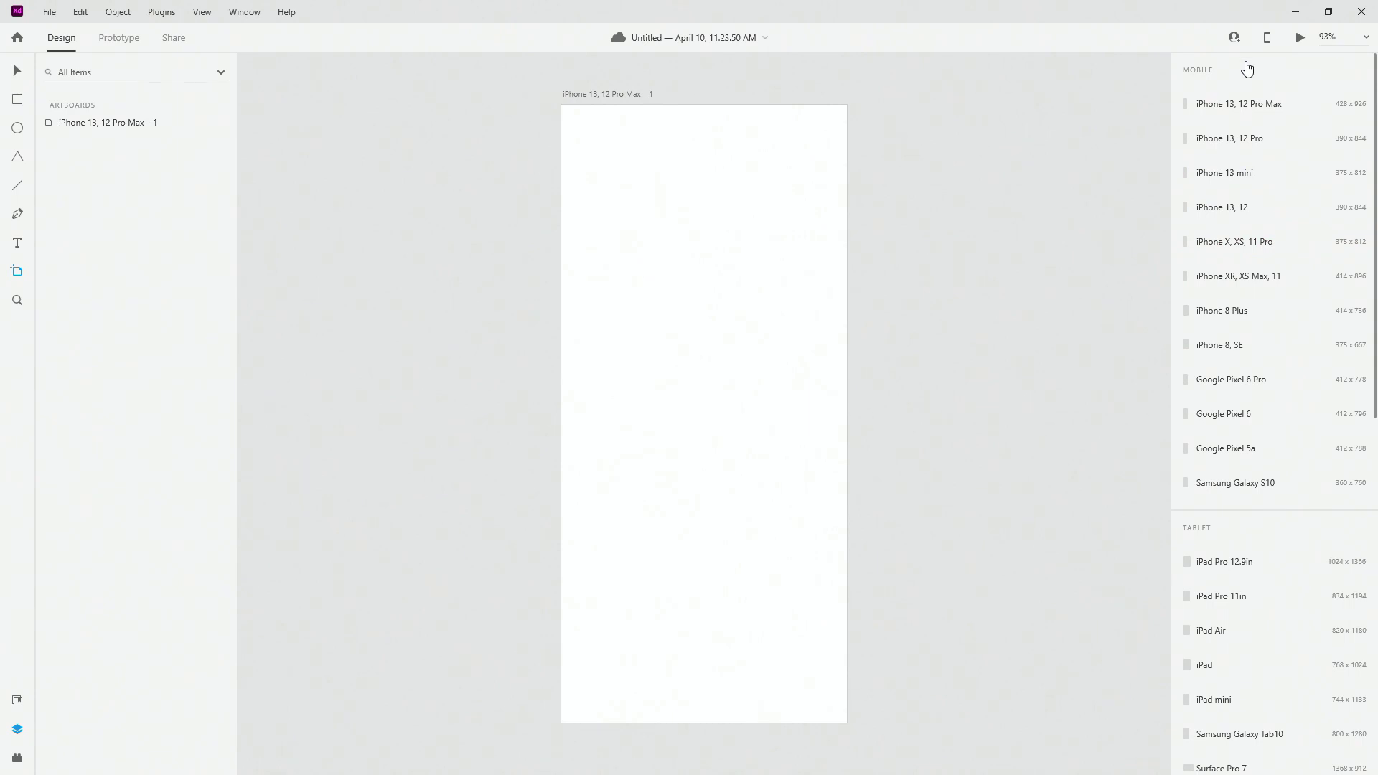
{"action": "scroll", "coordinate": [1261, 431], "scroll_direction": "down", "scroll_amount": 8}
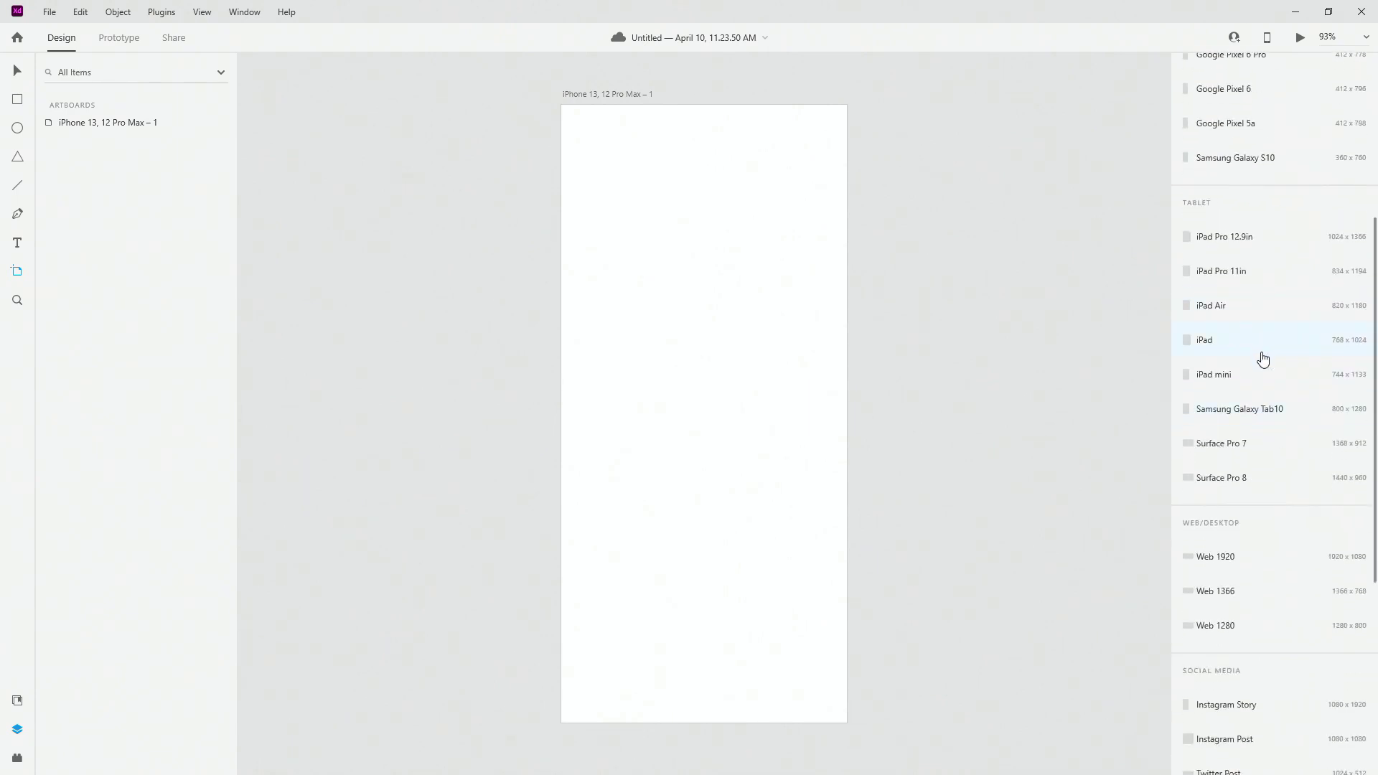
{"action": "scroll", "coordinate": [1260, 386], "scroll_direction": "down", "scroll_amount": 2}
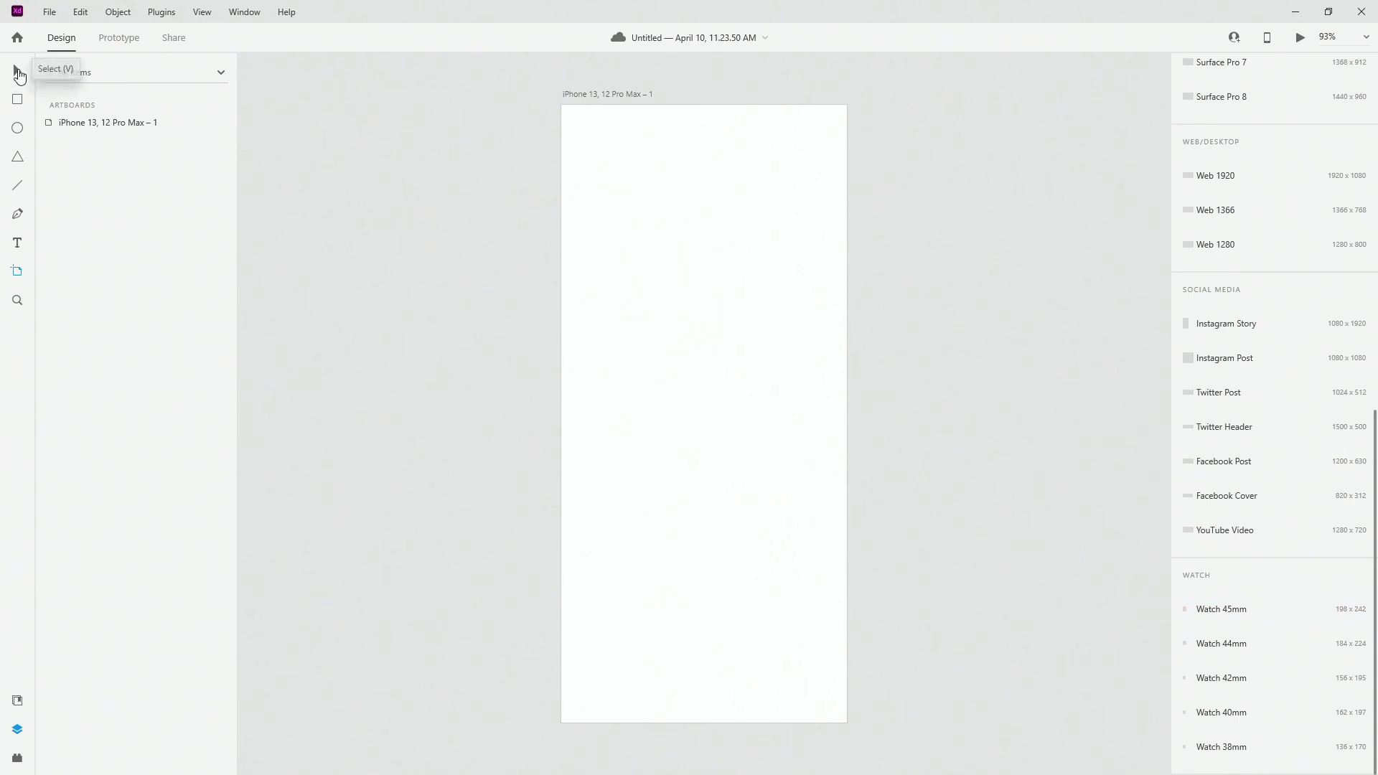
{"action": "left_click", "coordinate": [18, 72]}
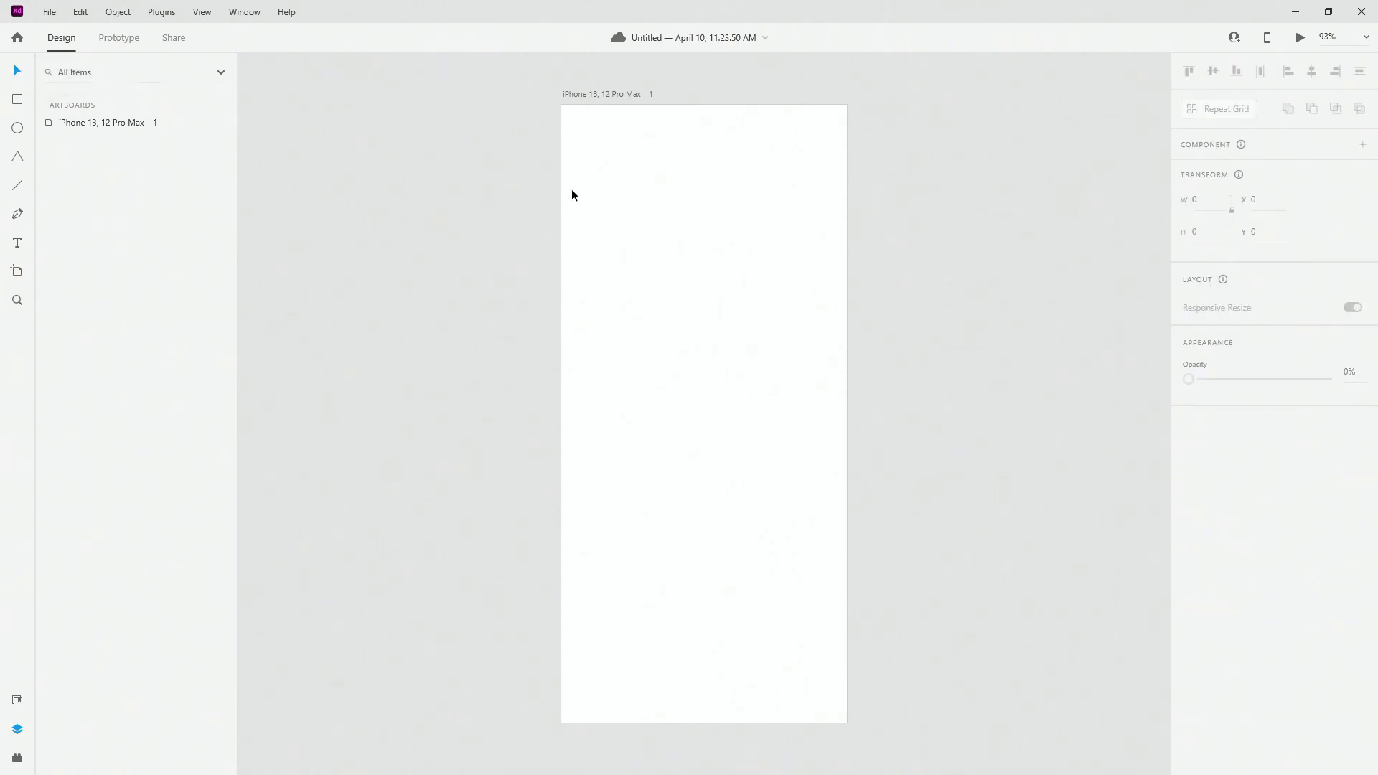
Rename the iPhone 13, 12 Pro Max – 1 artboard to Home
{"action": "left_click", "coordinate": [624, 94]}
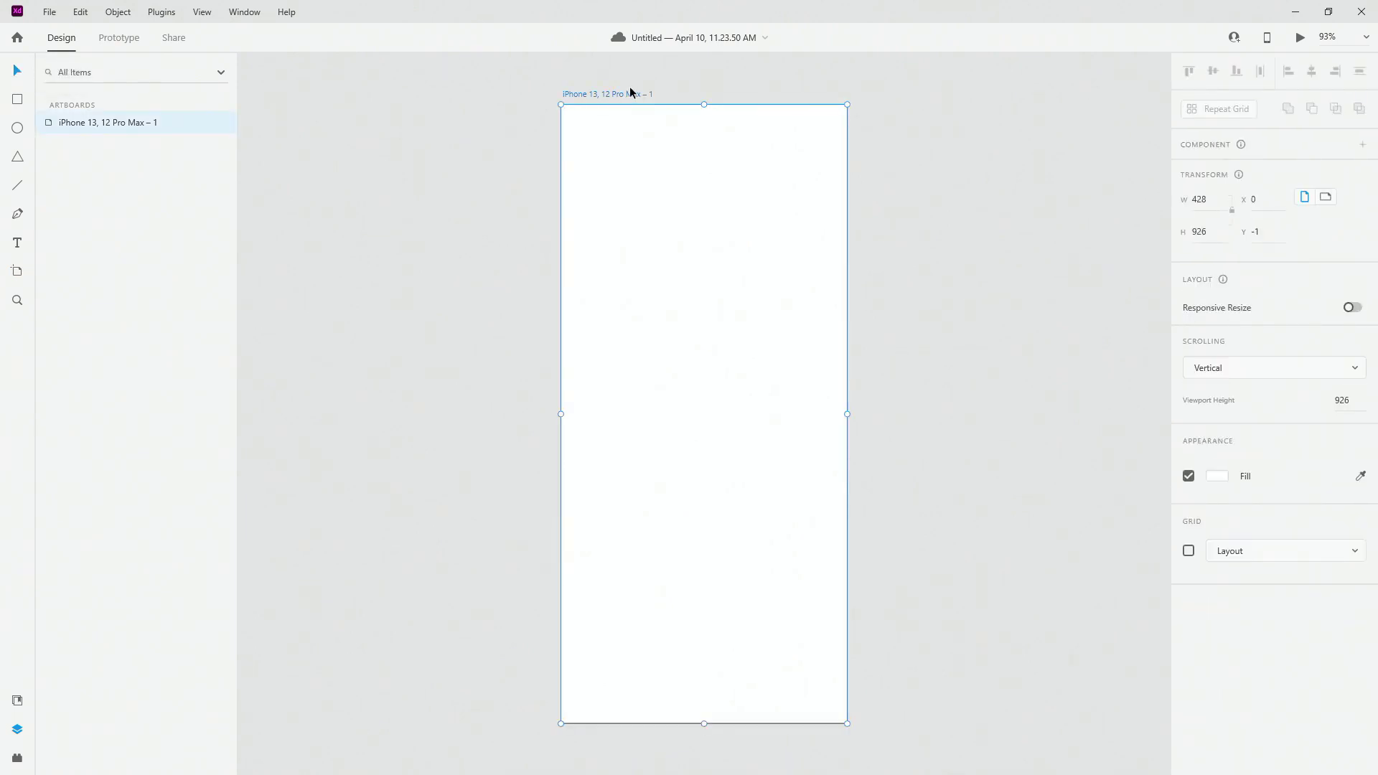
{"action": "double_click", "coordinate": [627, 94]}
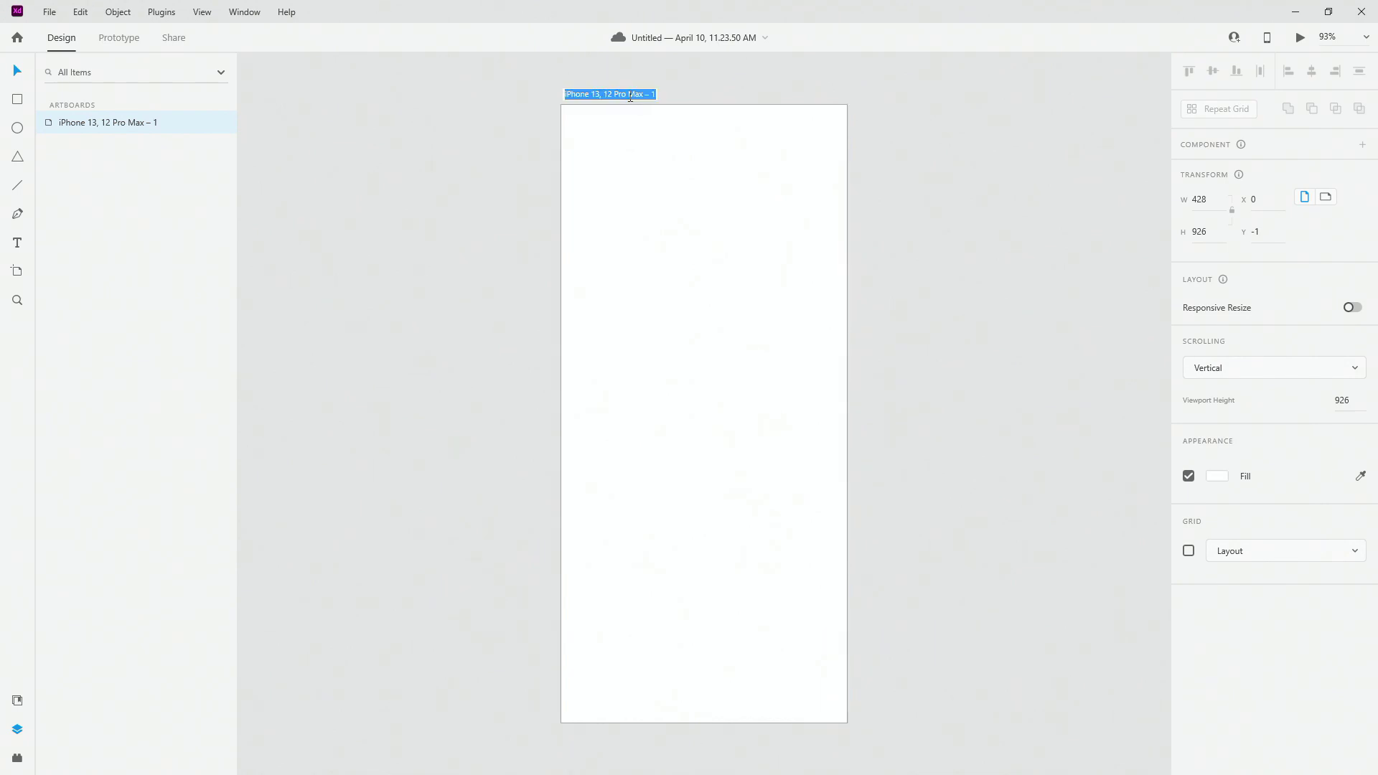
{"action": "type", "text": "Home"}
{"action": "key", "text": "Return"}
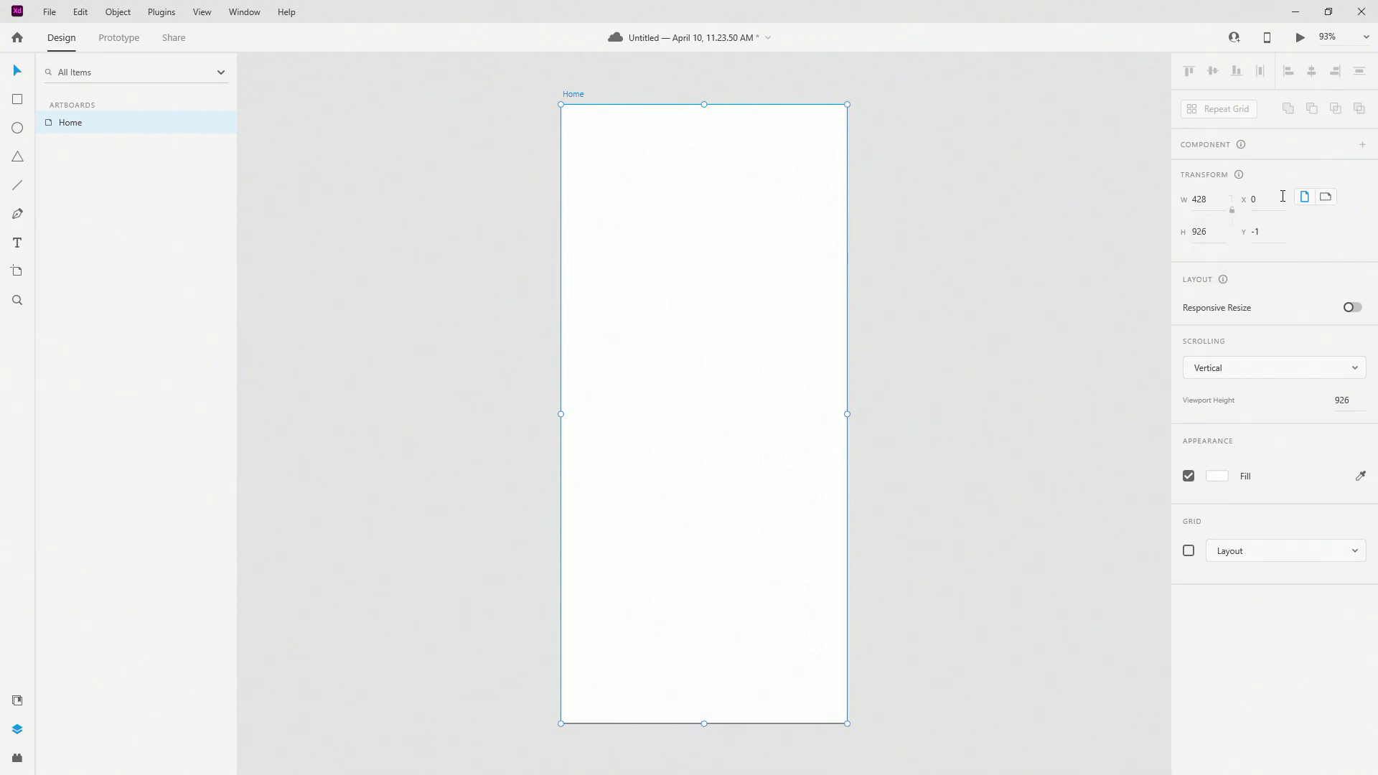
Switch the Home artboard to landscape orientation and back to portrait
{"action": "left_click", "coordinate": [1325, 198]}
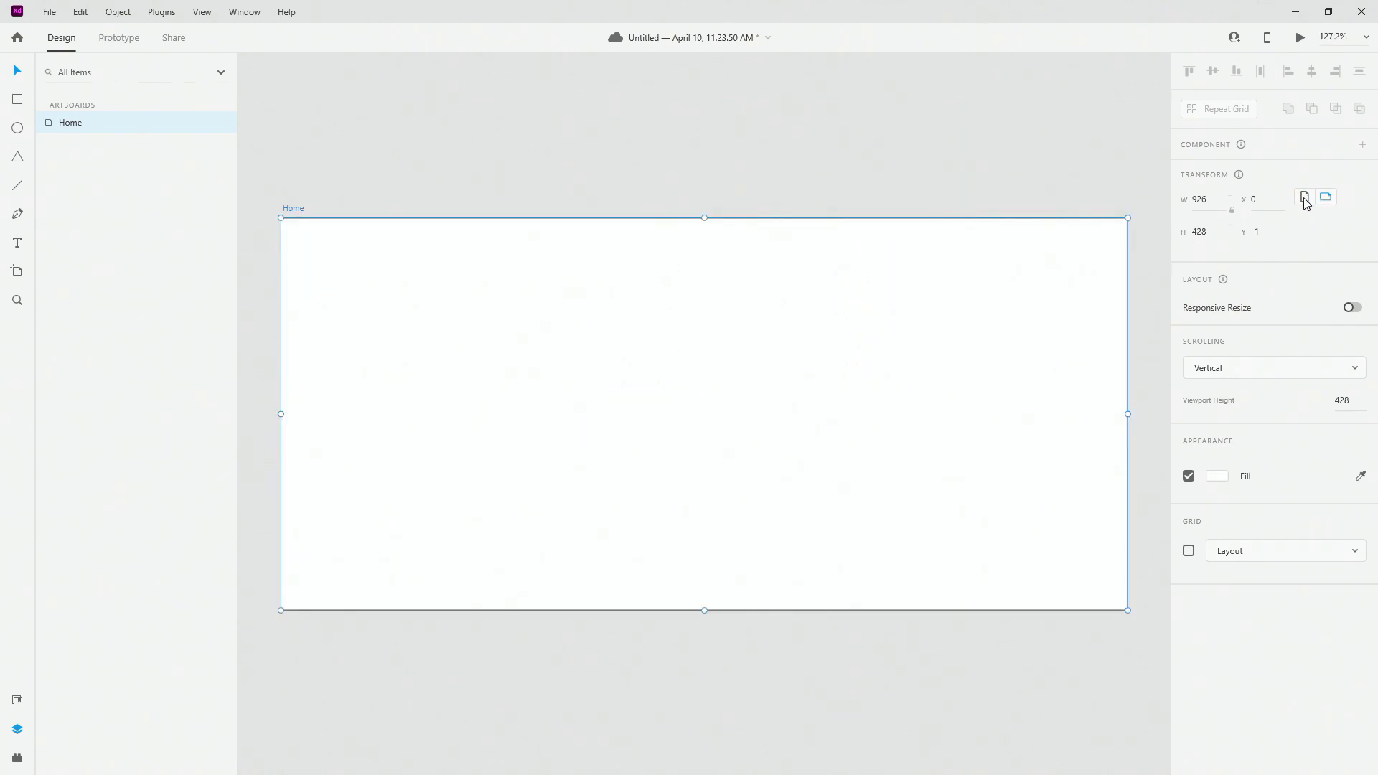
{"action": "left_click", "coordinate": [1304, 198]}
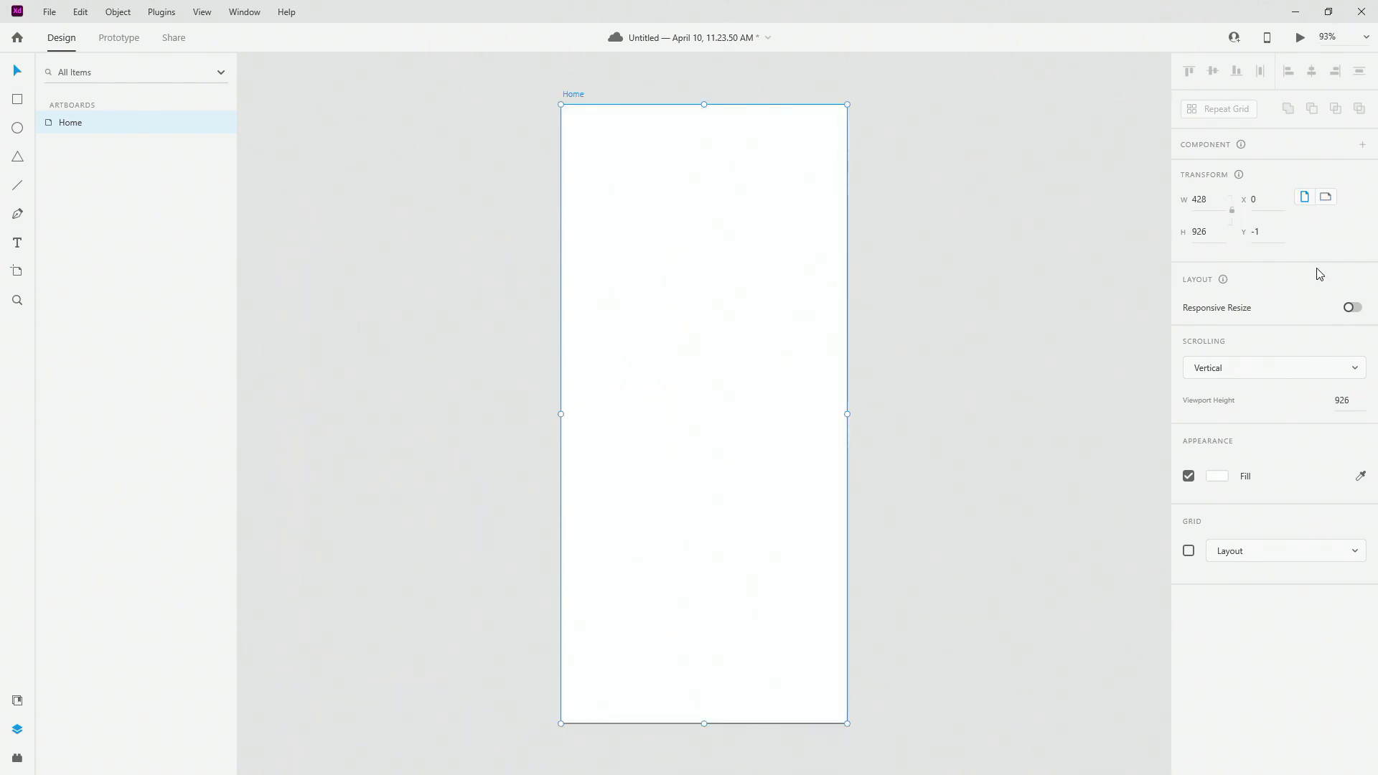
Try narrowing the Home artboard with Responsive Resize on, undo the resize, turn the option off and check the scrolling choices
{"action": "left_click", "coordinate": [1351, 307]}
{"action": "left_click_drag", "start_coordinate": [847, 415], "coordinate": [729, 401]}
{"action": "key", "text": "ctrl+z"}
{"action": "left_click", "coordinate": [1351, 308]}
{"action": "left_click", "coordinate": [1228, 369]}
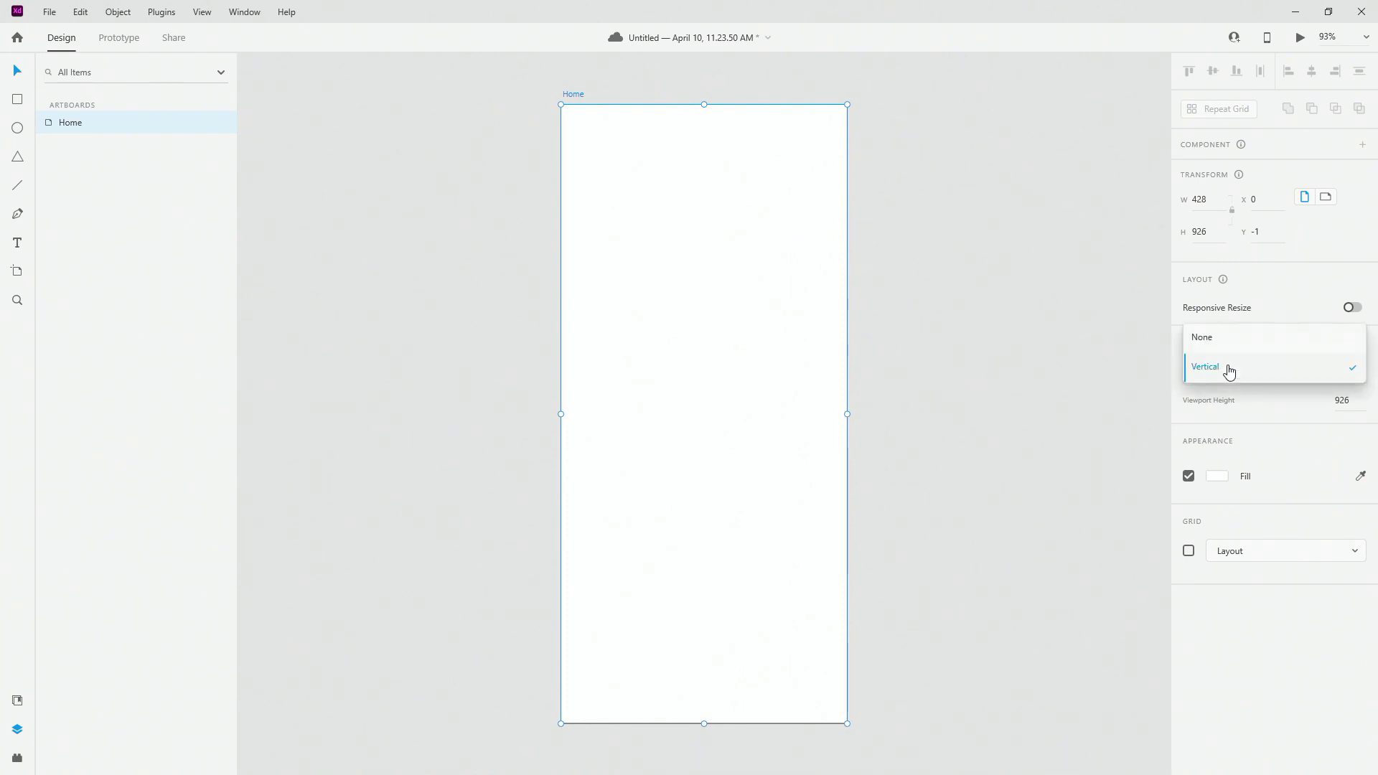
{"action": "left_click", "coordinate": [1273, 636]}
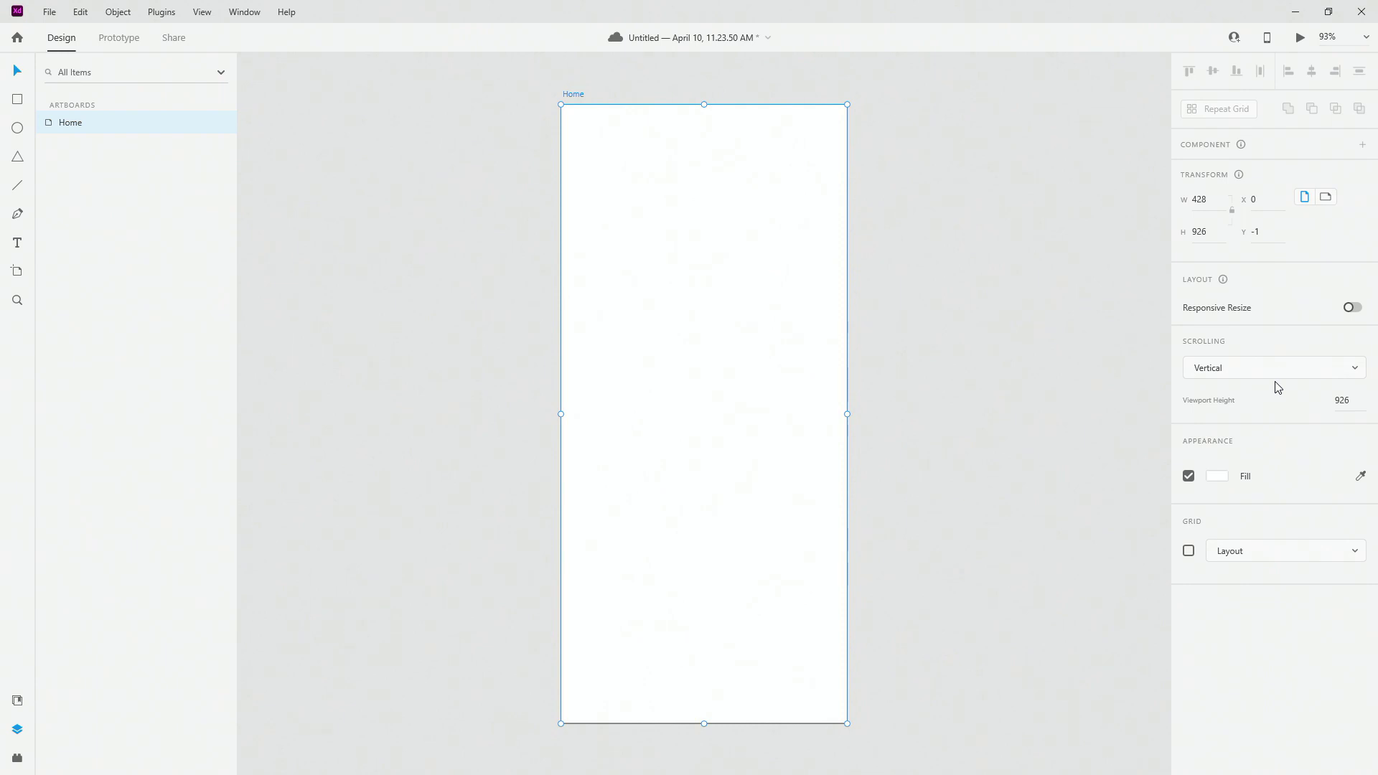
Try linear, radial and angular gradient fills on the Home artboard
{"action": "left_click", "coordinate": [1217, 478]}
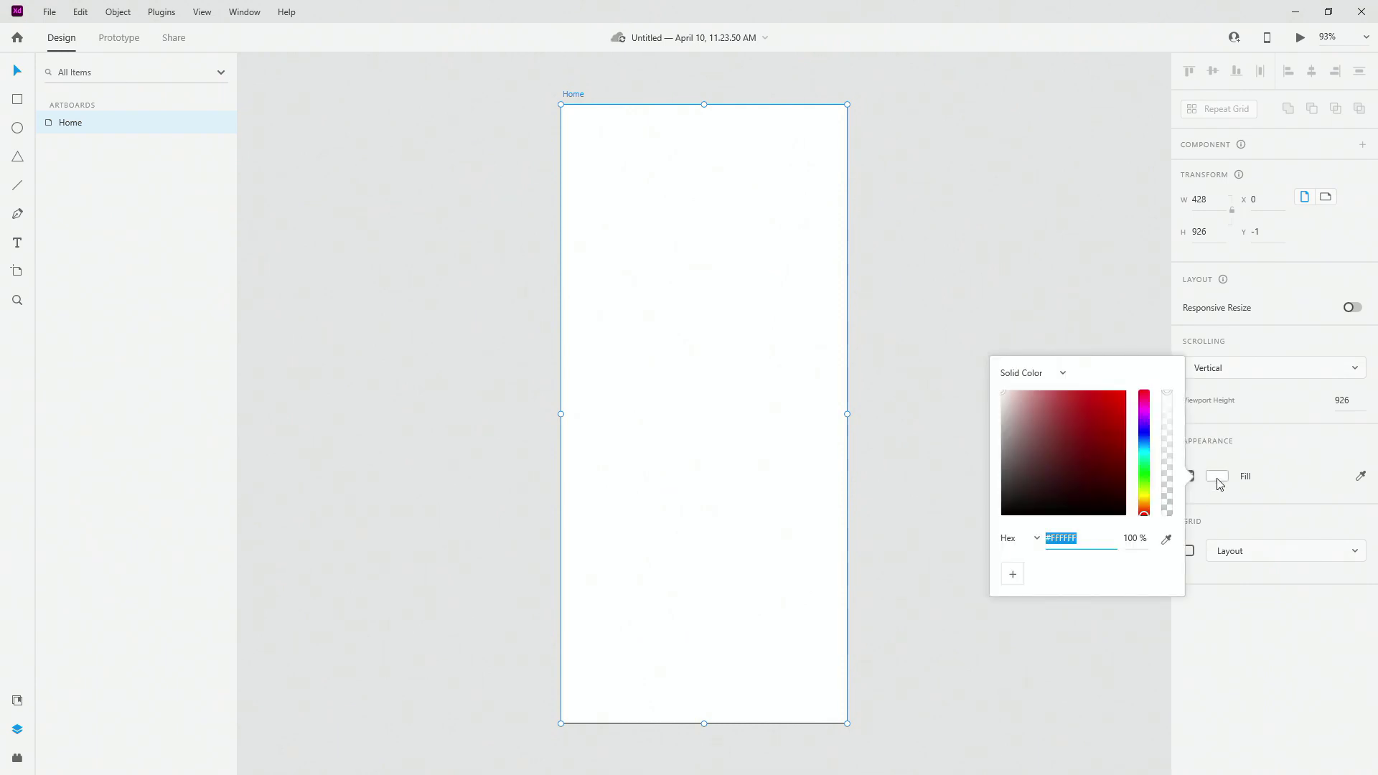
{"action": "left_click", "coordinate": [1033, 370]}
{"action": "left_click", "coordinate": [1038, 409]}
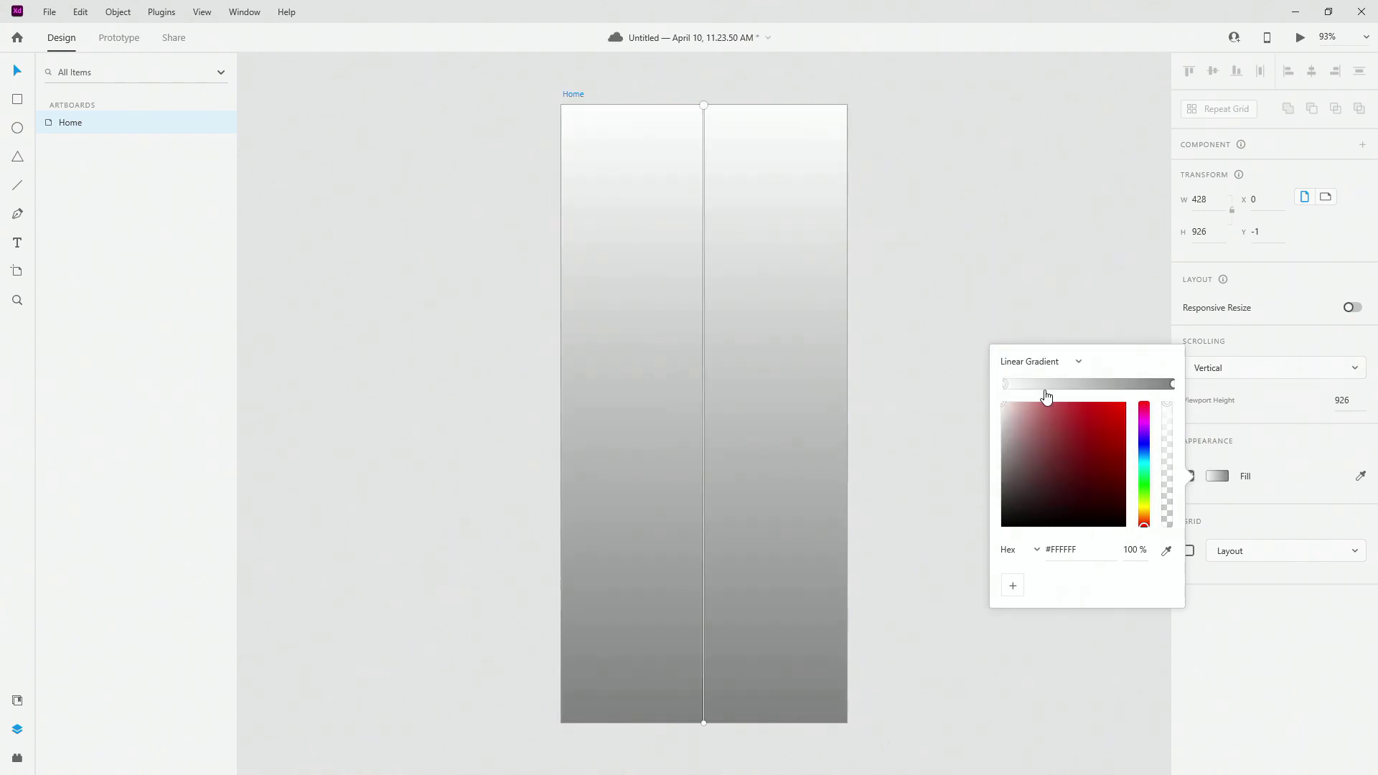
{"action": "left_click", "coordinate": [1033, 361]}
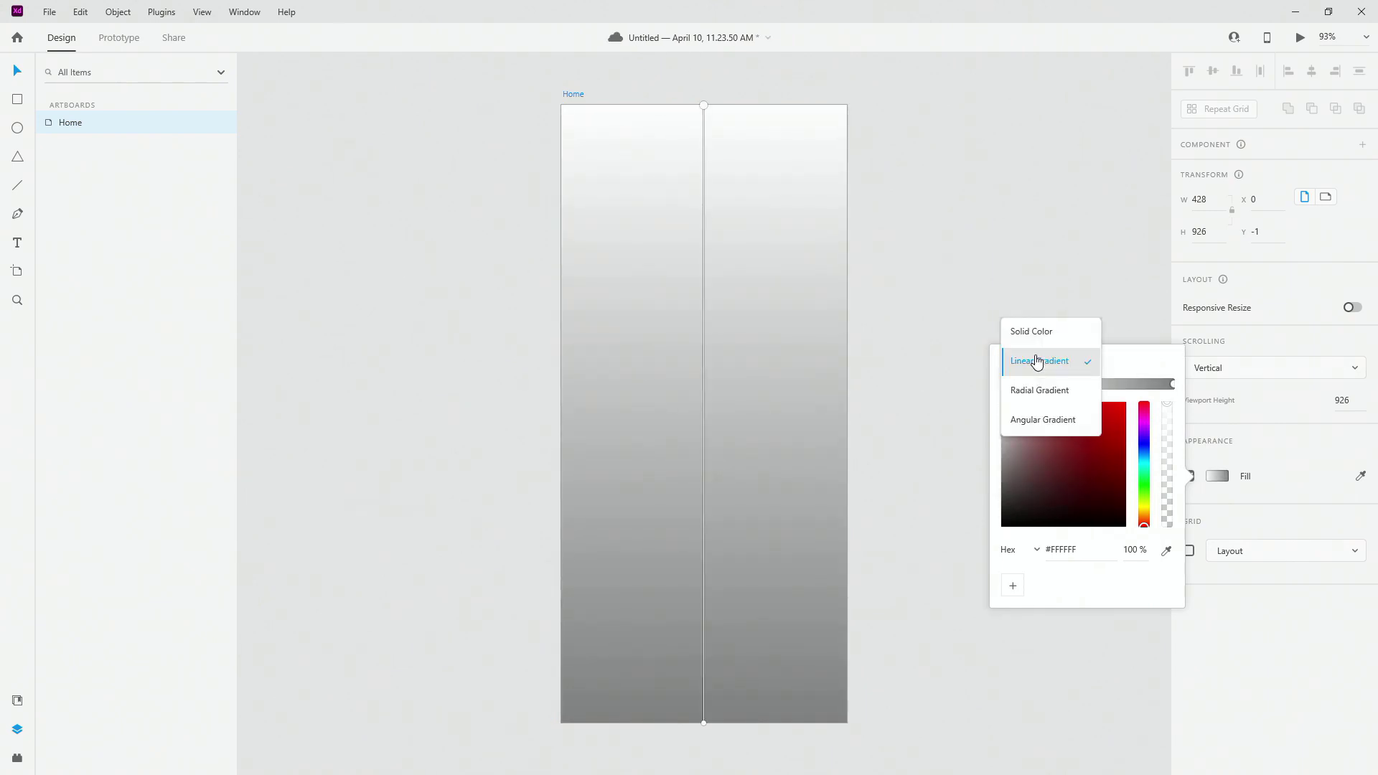
{"action": "left_click", "coordinate": [1041, 391]}
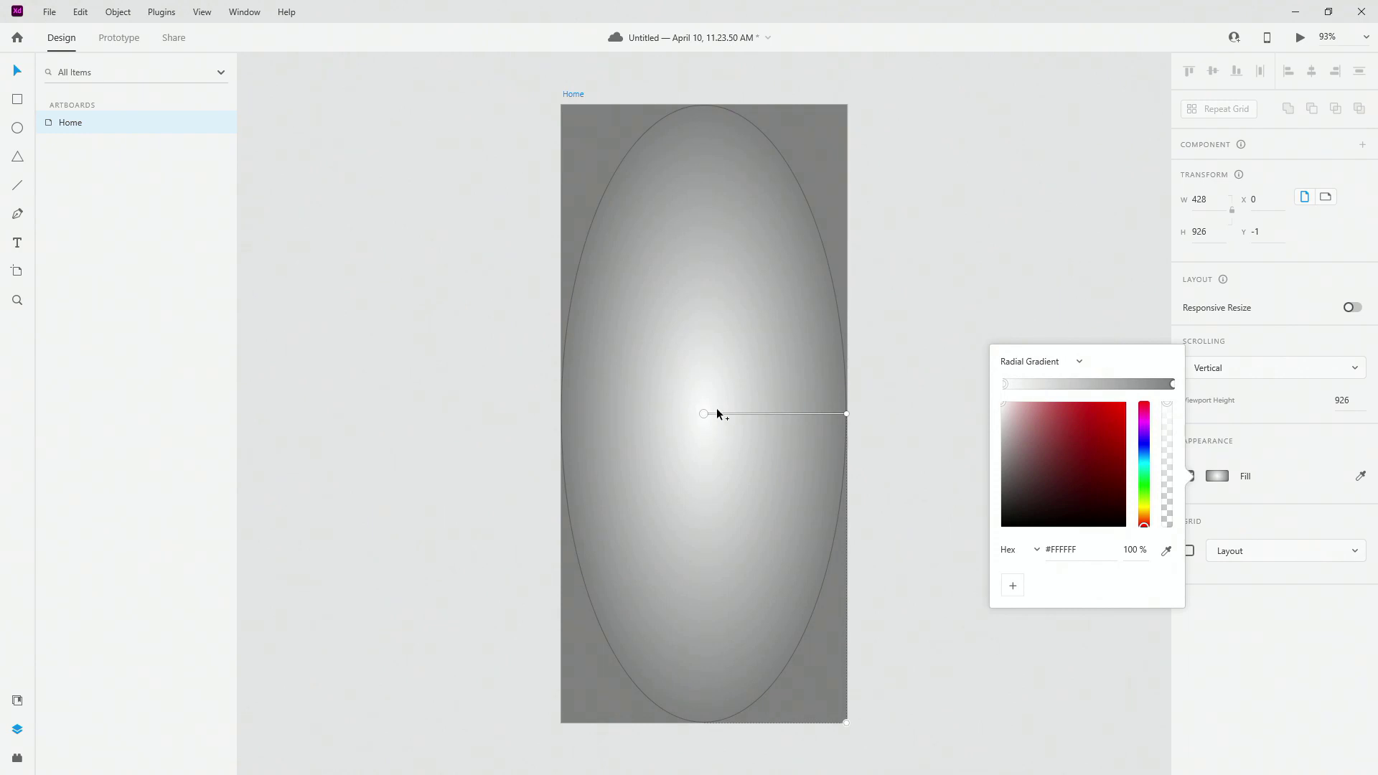
{"action": "left_click", "coordinate": [1031, 368]}
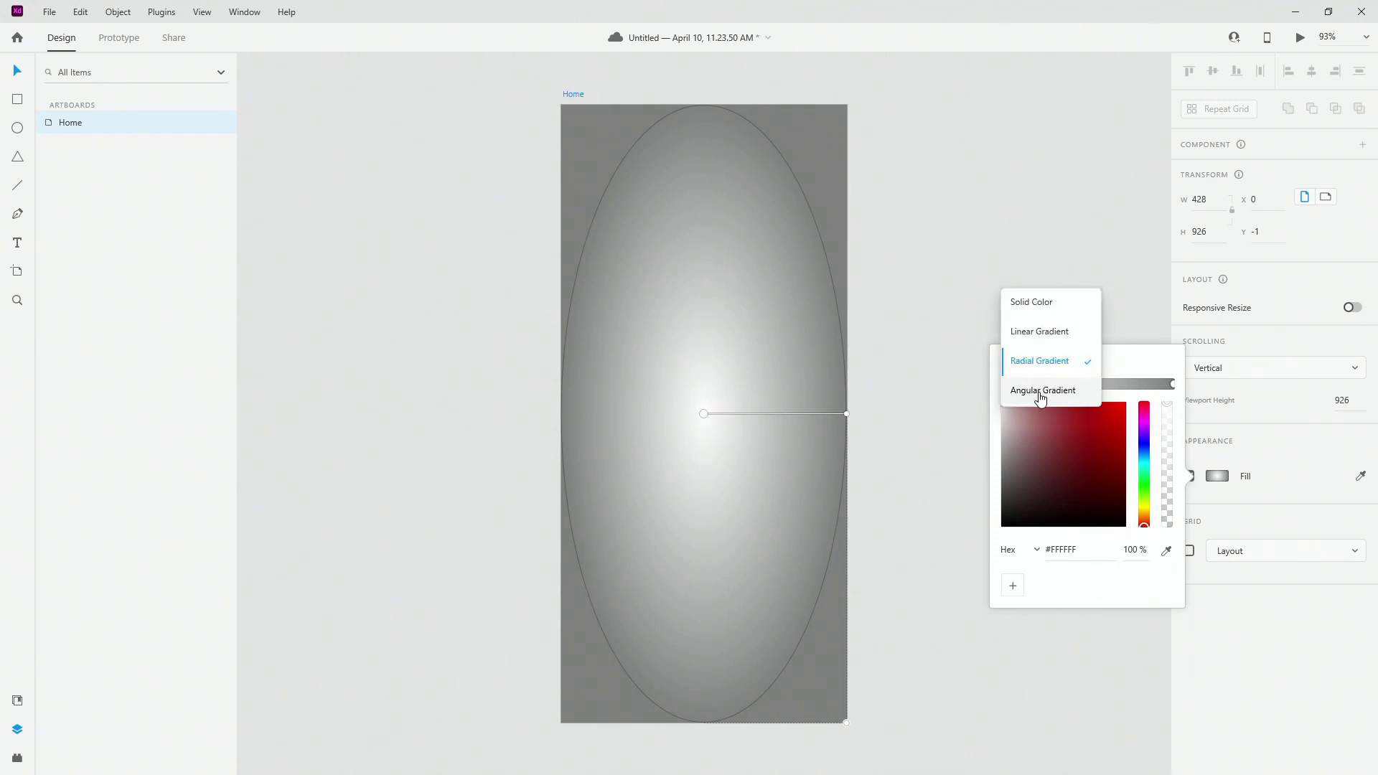
{"action": "left_click", "coordinate": [1038, 392]}
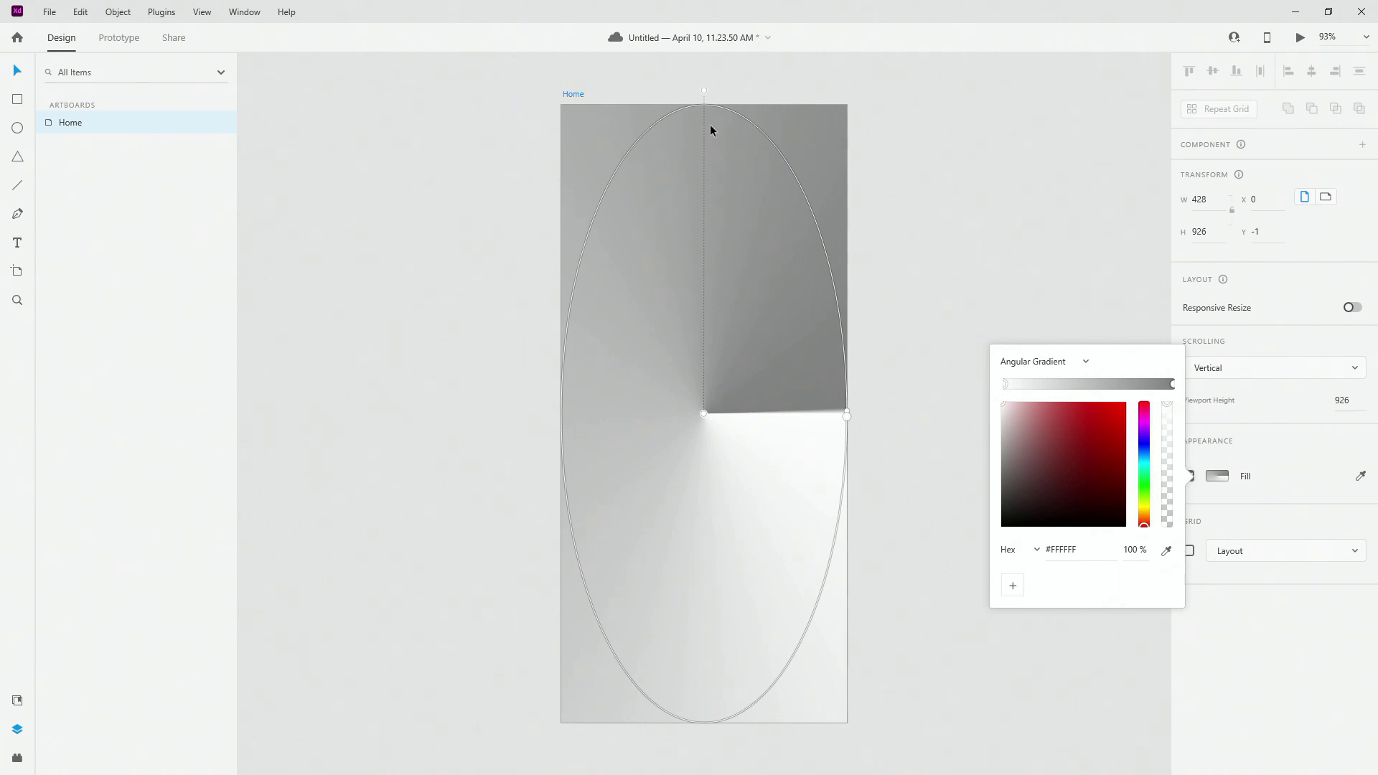
Return the Home artboard's fill to a solid color and set it to red #BC4848
{"action": "left_click", "coordinate": [1075, 363]}
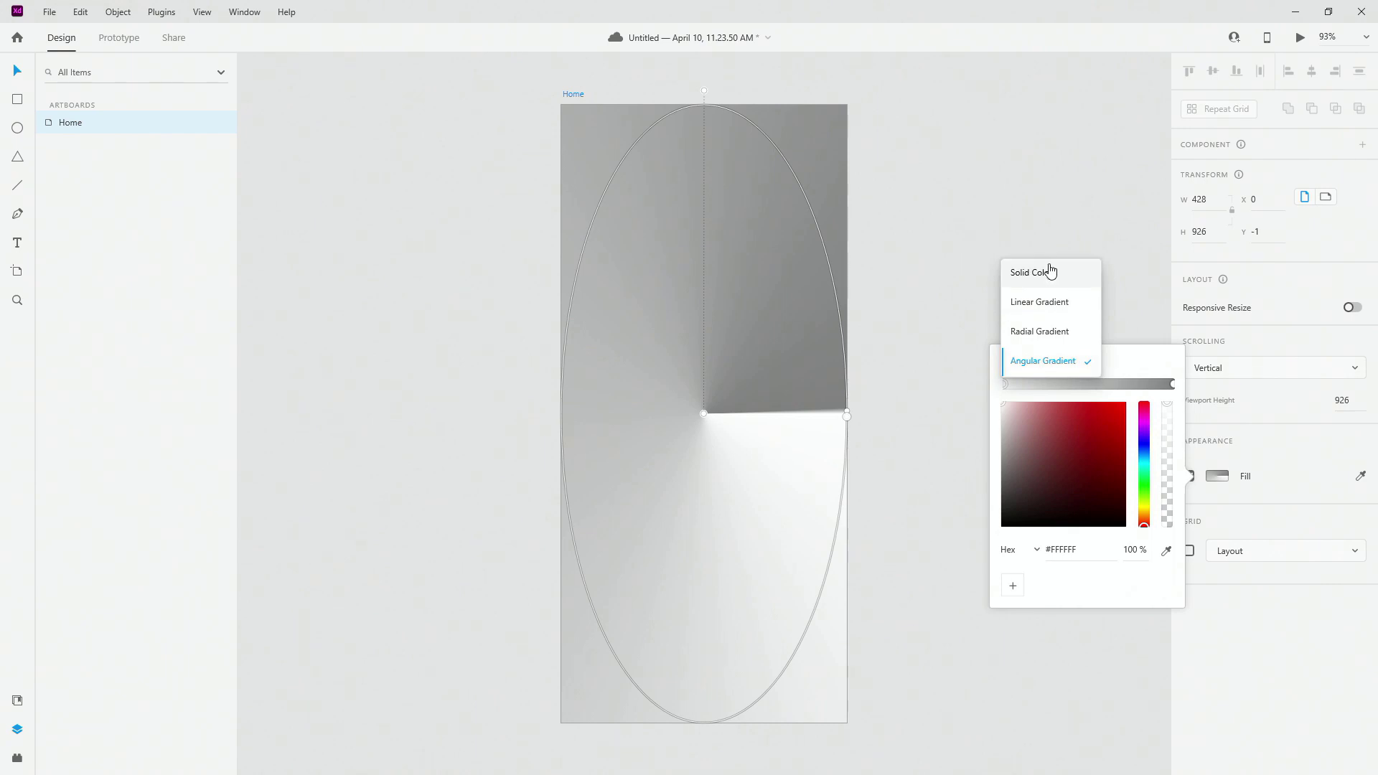
{"action": "left_click", "coordinate": [1049, 271]}
{"action": "left_click_drag", "start_coordinate": [1095, 400], "coordinate": [1081, 430]}
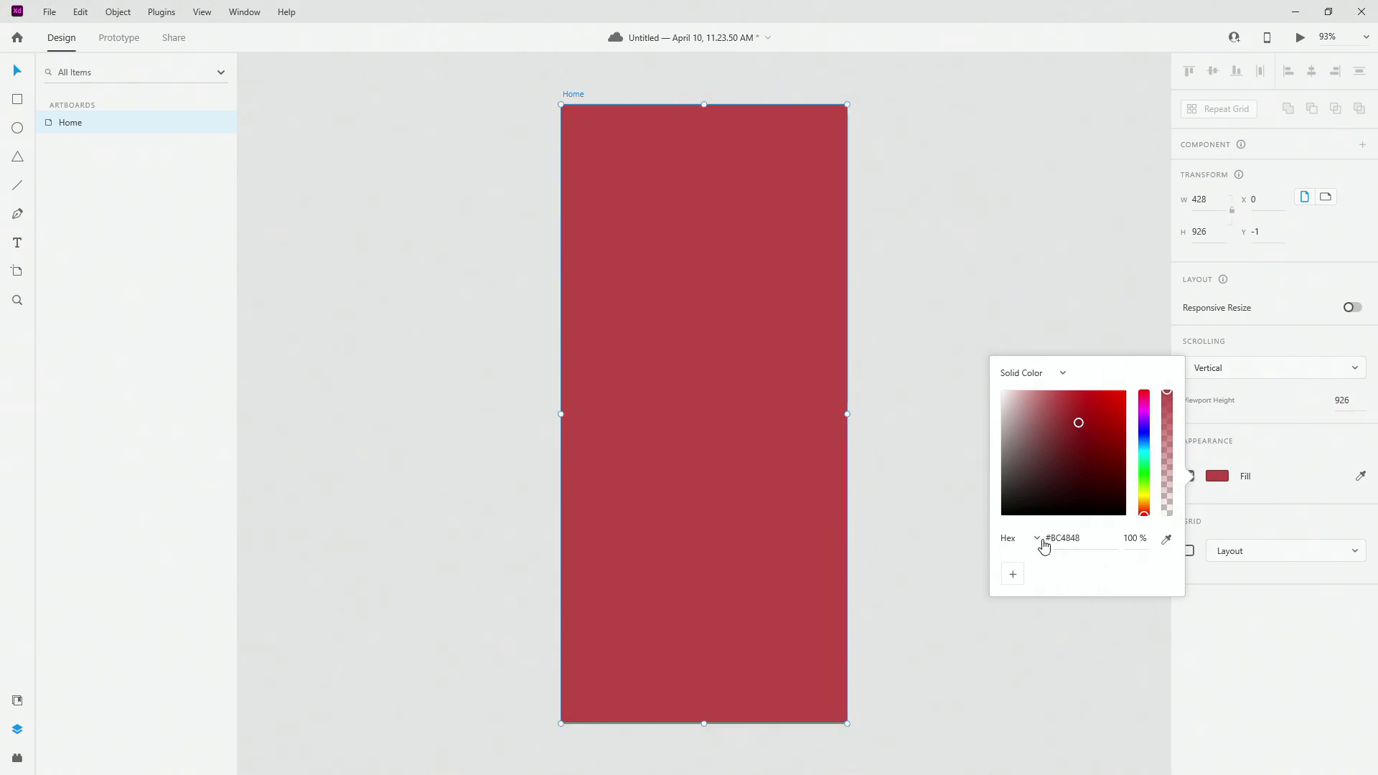
Check the available color formats, keep Hex, and save the red fill as a color swatch
{"action": "left_click", "coordinate": [1038, 543]}
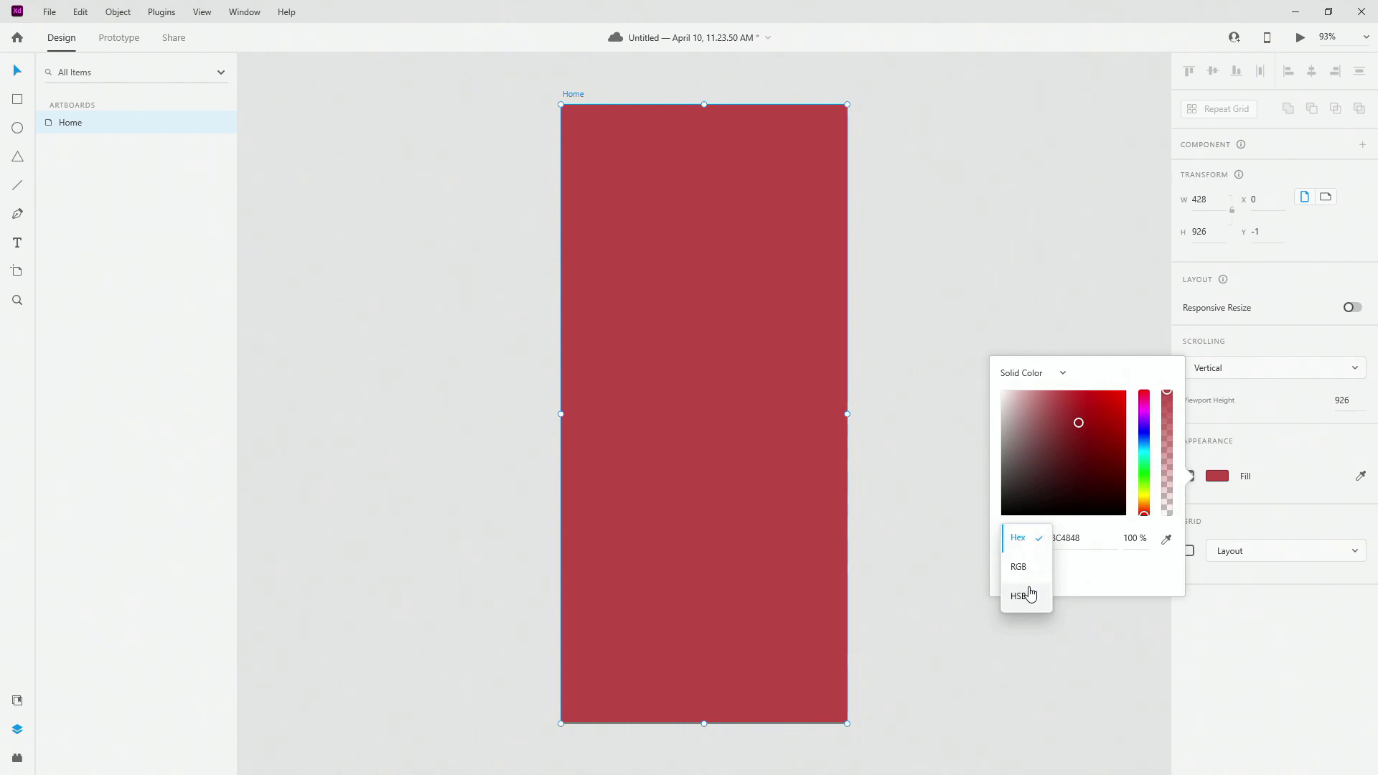
{"action": "left_click", "coordinate": [1090, 587]}
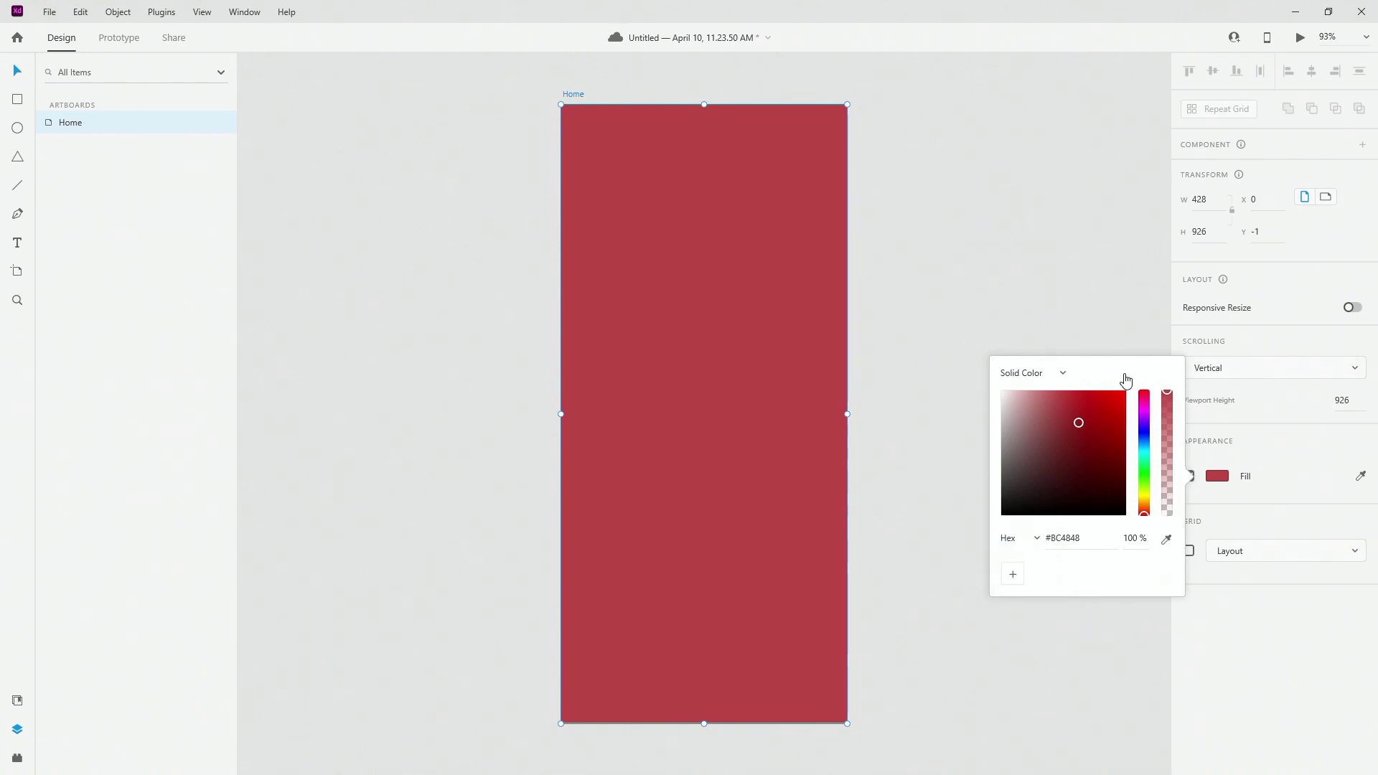
{"action": "left_click", "coordinate": [1020, 576]}
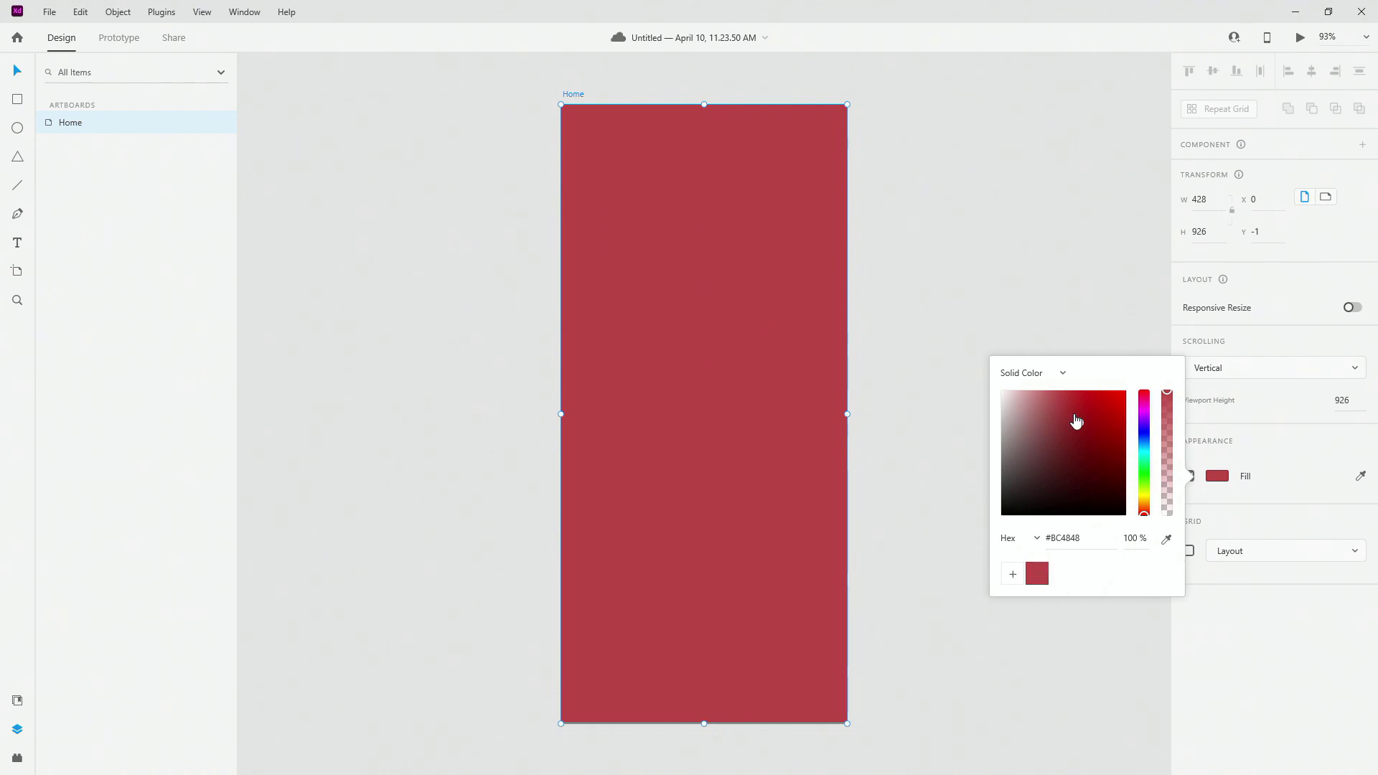
Keep the fill at 100% opacity and sample the artboard's red with the eyedropper
{"action": "left_click_drag", "start_coordinate": [1174, 394], "coordinate": [1172, 360]}
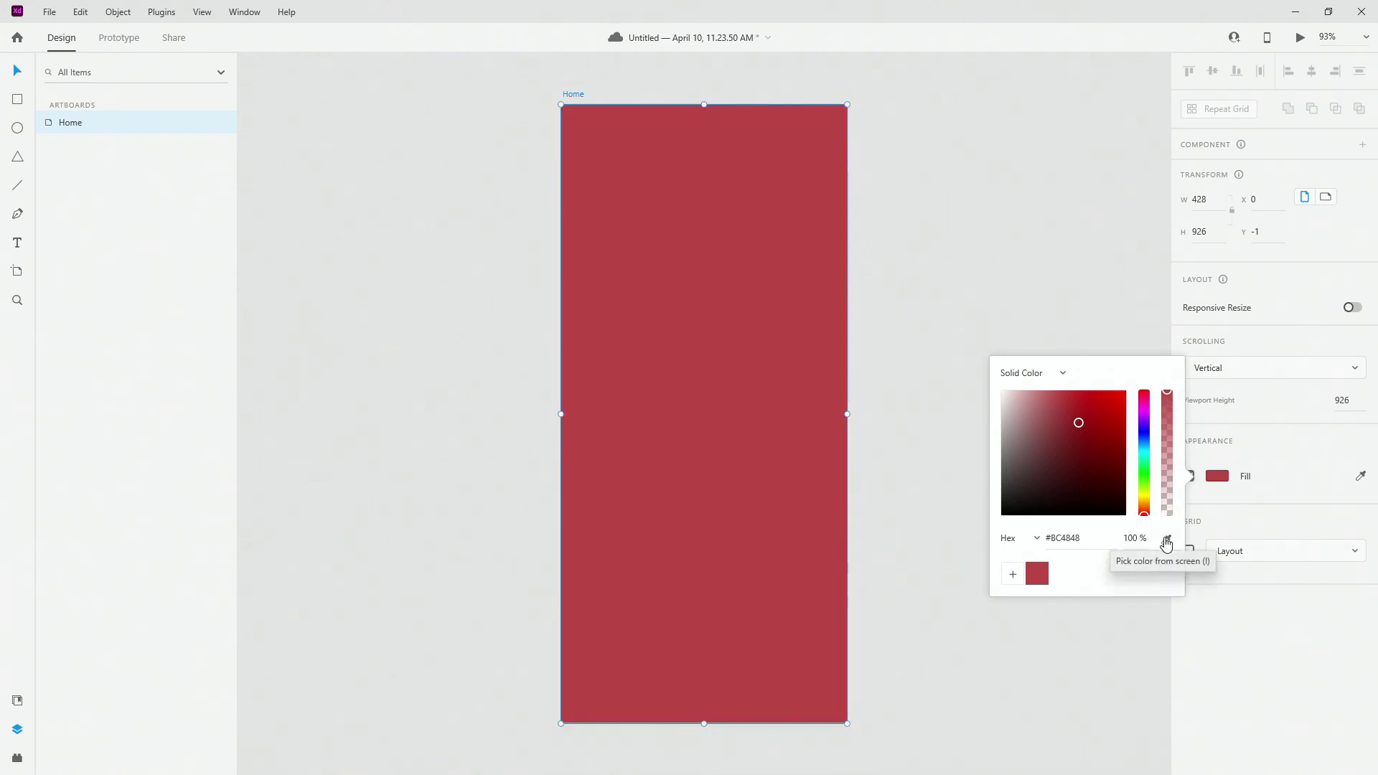
{"action": "left_click", "coordinate": [1165, 539]}
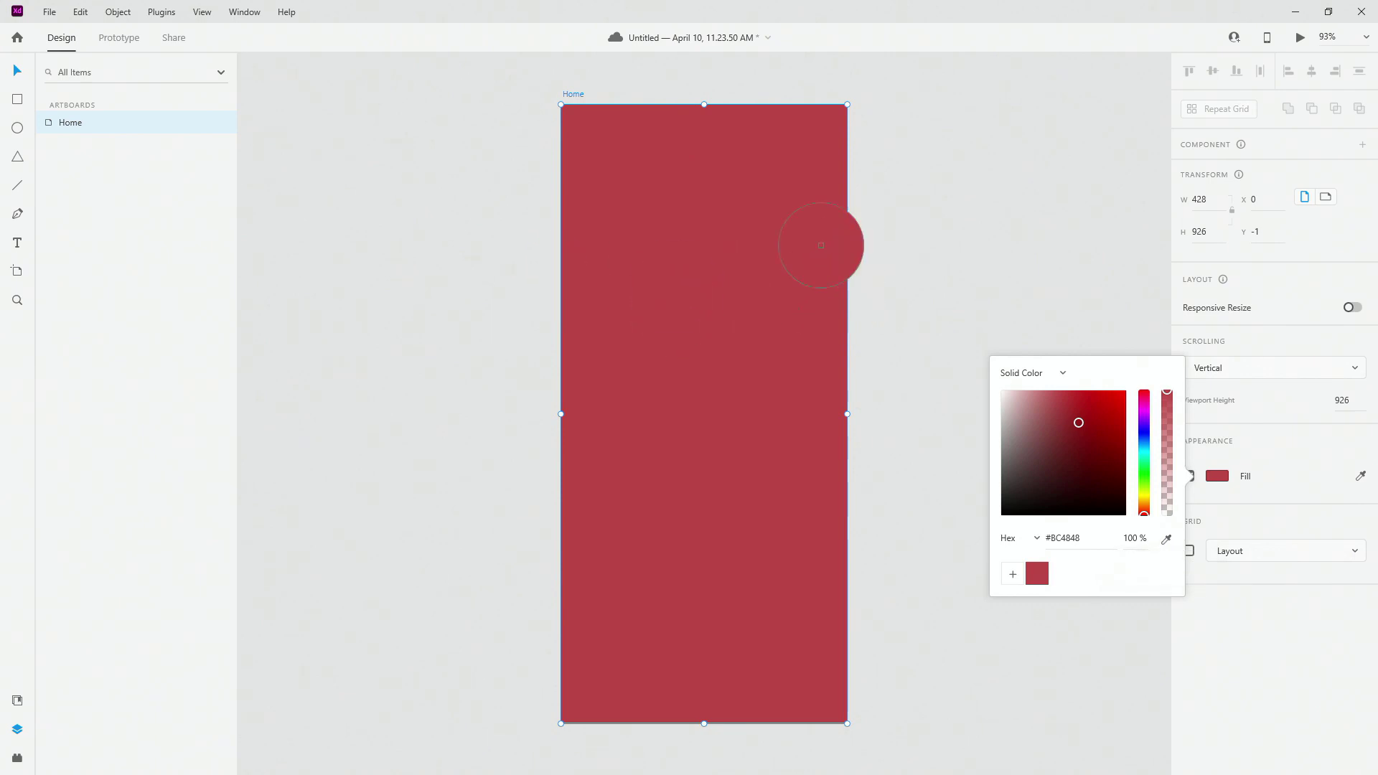
{"action": "left_click", "coordinate": [773, 369]}
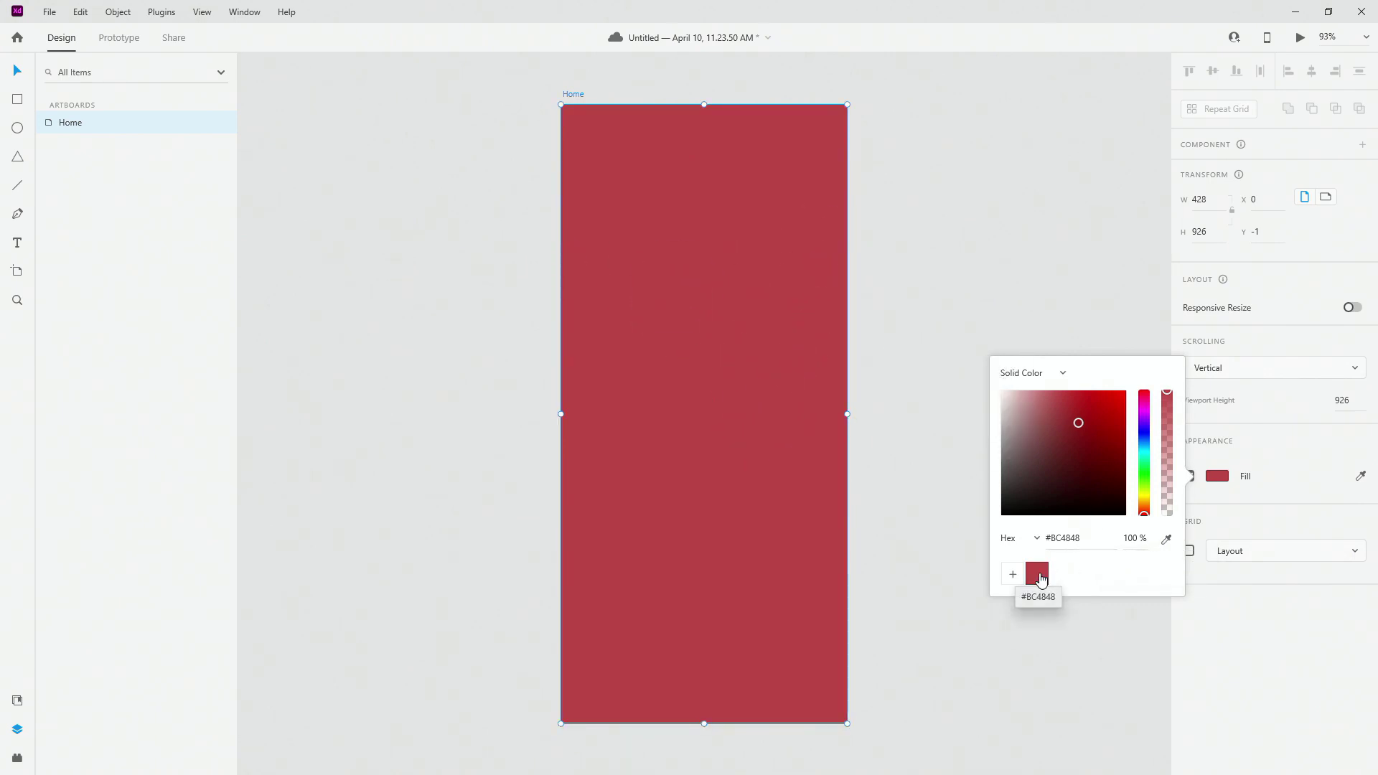
Remove the saved red swatch and reset the Home artboard's fill to white #FFFFFF
{"action": "left_click_drag", "start_coordinate": [1041, 579], "coordinate": [941, 563]}
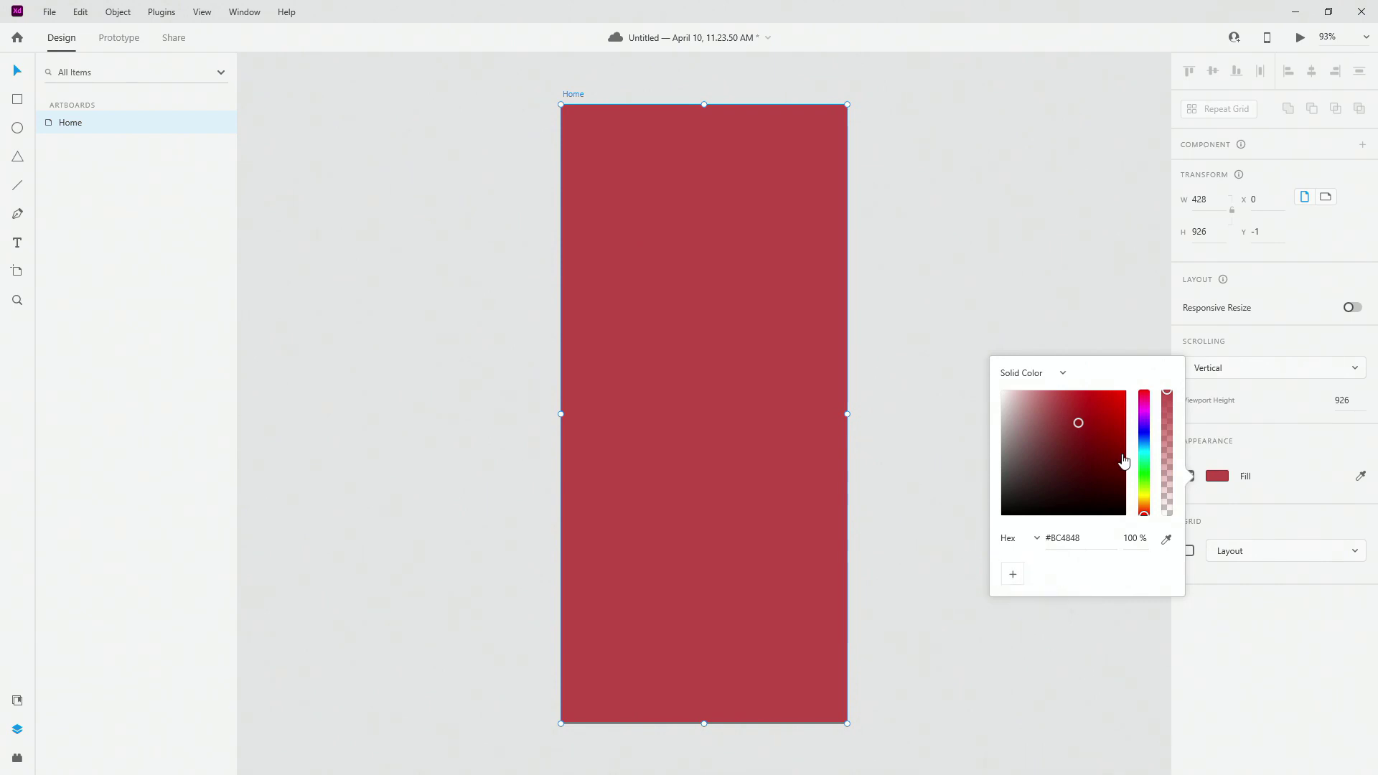
{"action": "left_click_drag", "start_coordinate": [1077, 423], "coordinate": [967, 372]}
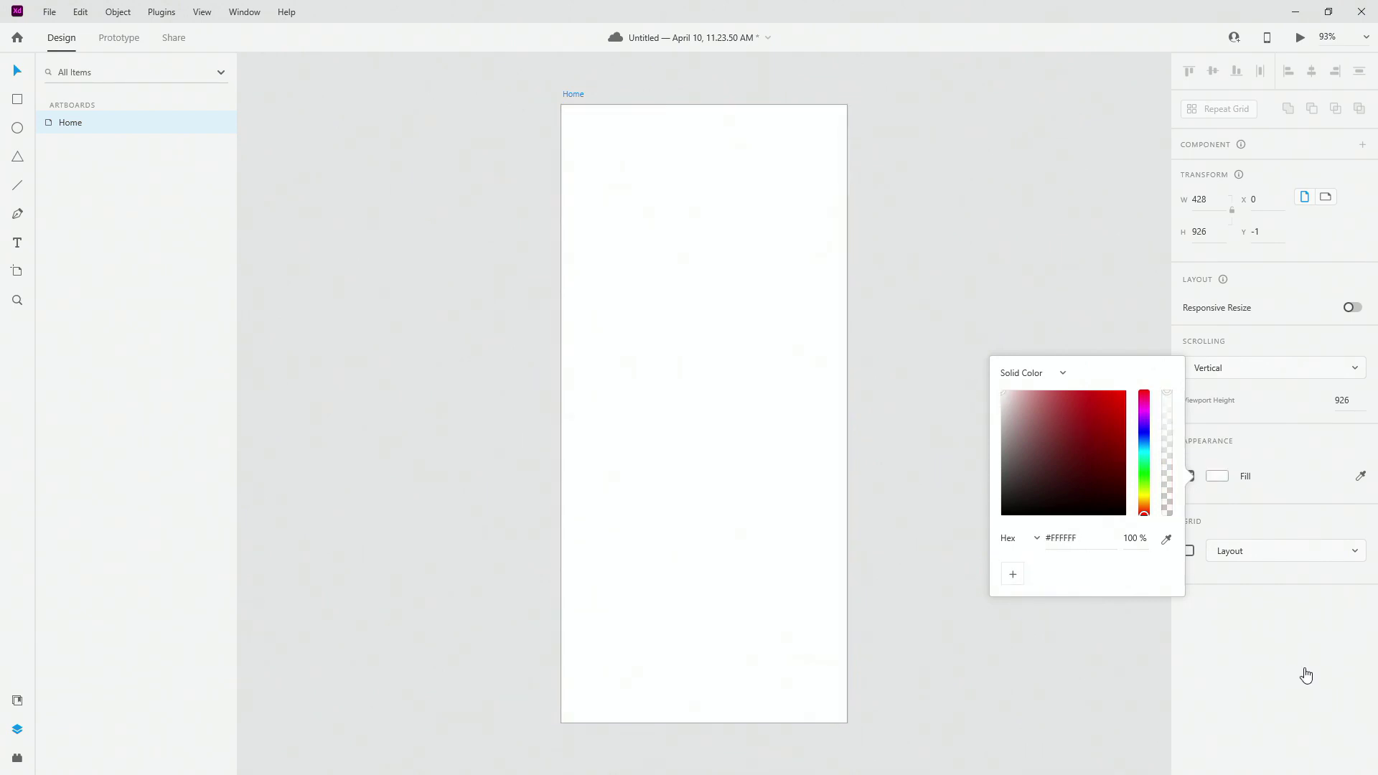
{"action": "left_click", "coordinate": [1305, 675]}
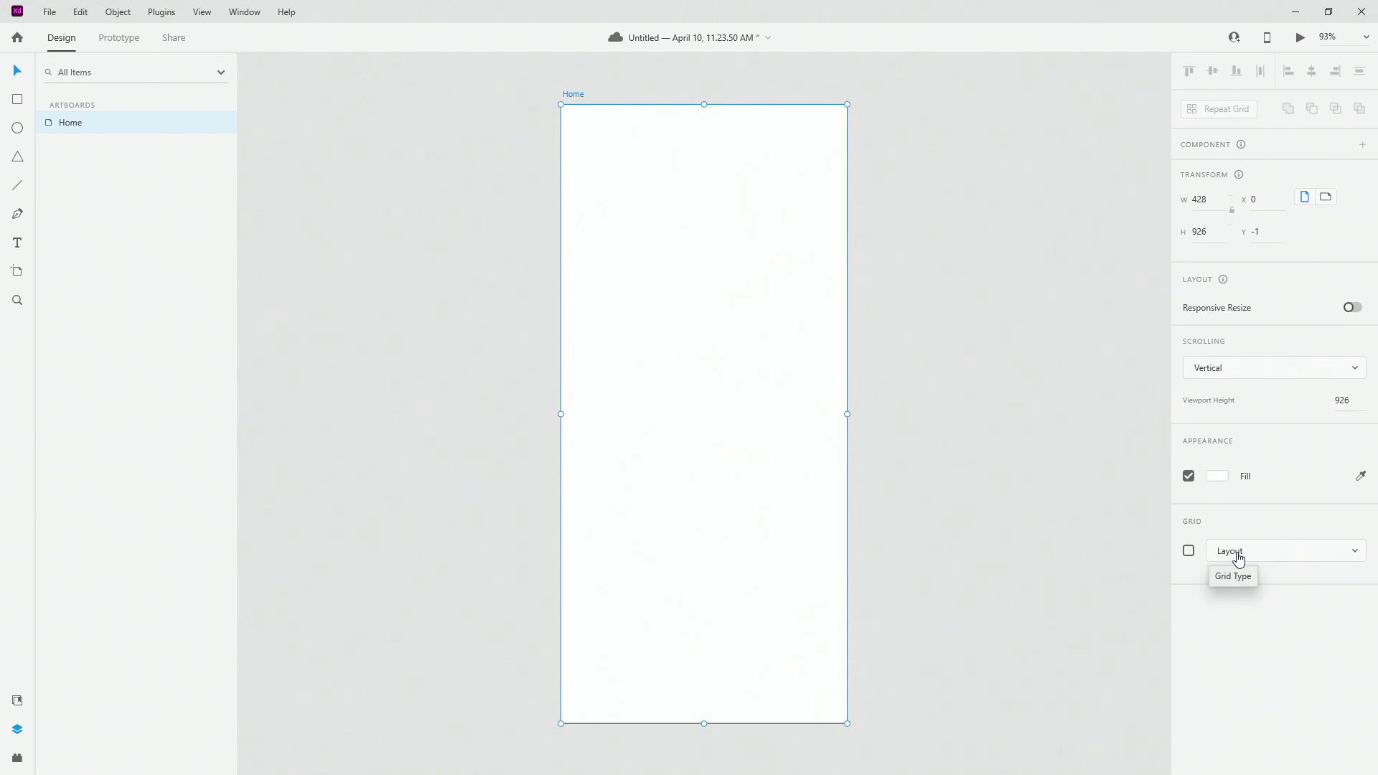
Turn on the layout grid for the Home artboard
{"action": "left_click", "coordinate": [1188, 550]}
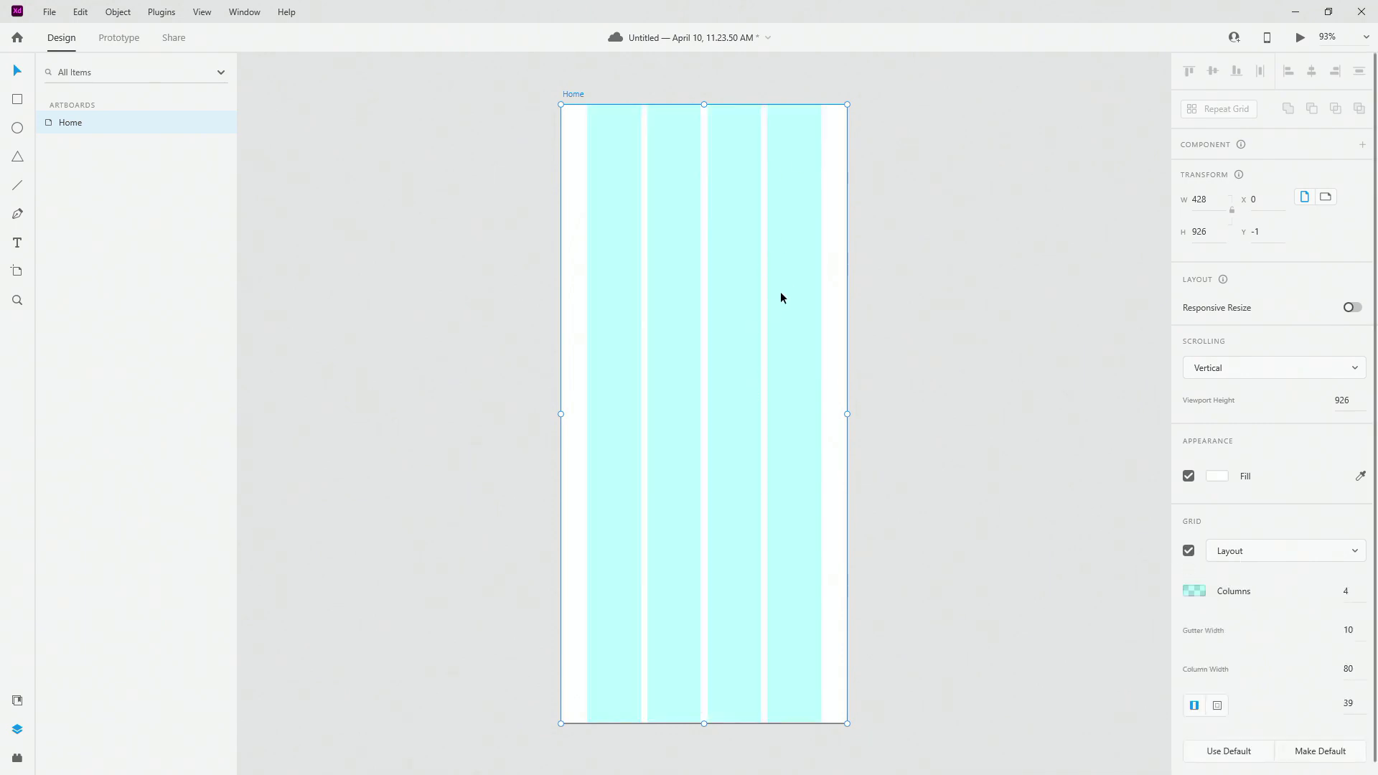
Try 6 columns in the layout grid and undo the change
{"action": "scroll", "coordinate": [1230, 522], "scroll_direction": "down", "scroll_amount": 1}
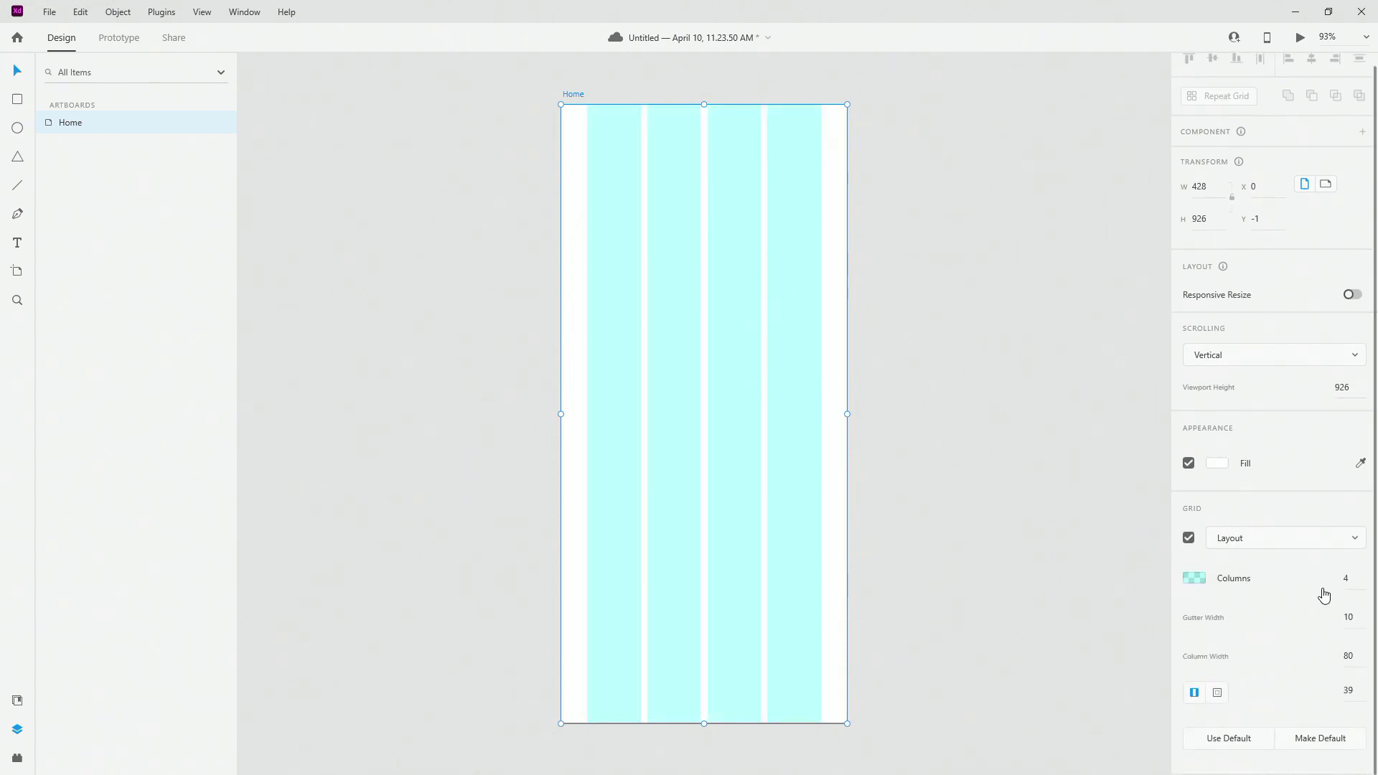
{"action": "left_click", "coordinate": [1347, 578]}
{"action": "type", "text": "6"}
{"action": "key", "text": "Return"}
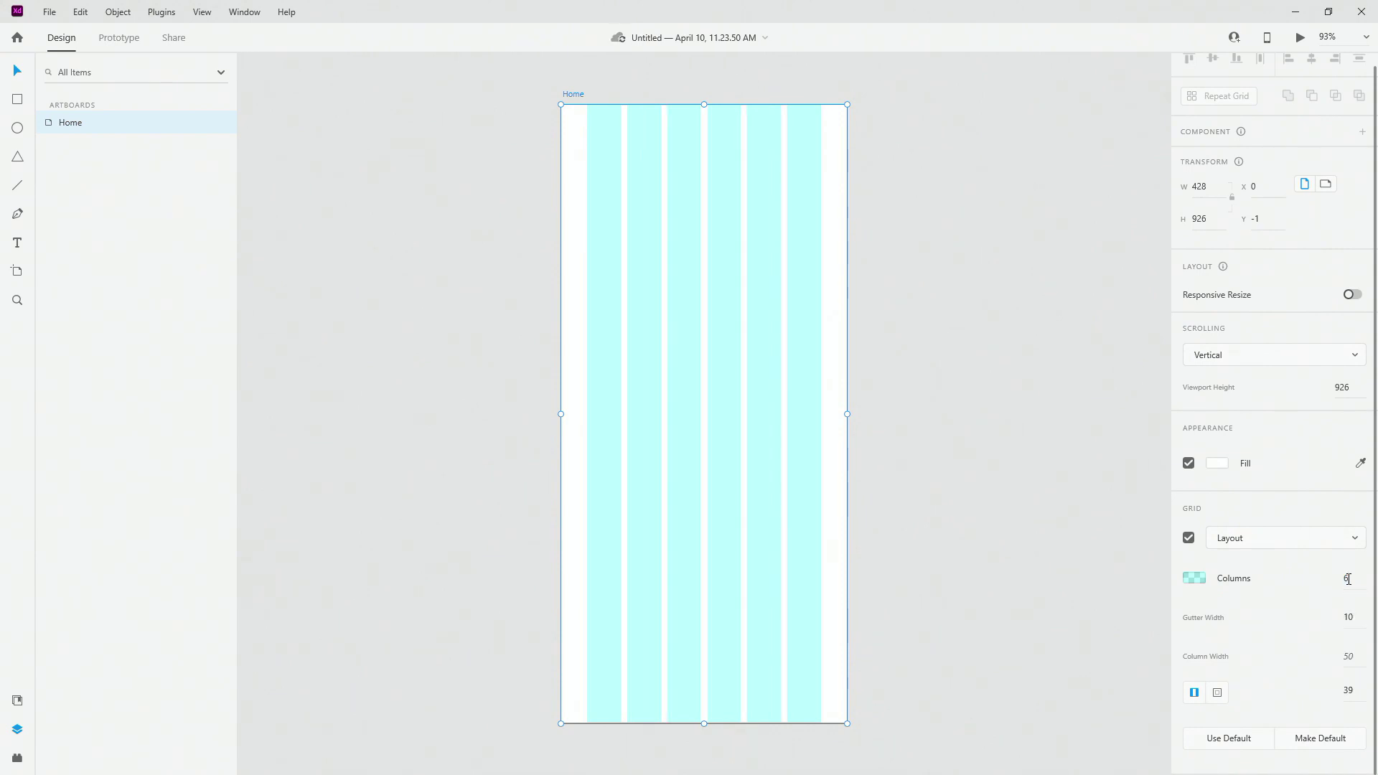
{"action": "key", "text": "ctrl+z"}
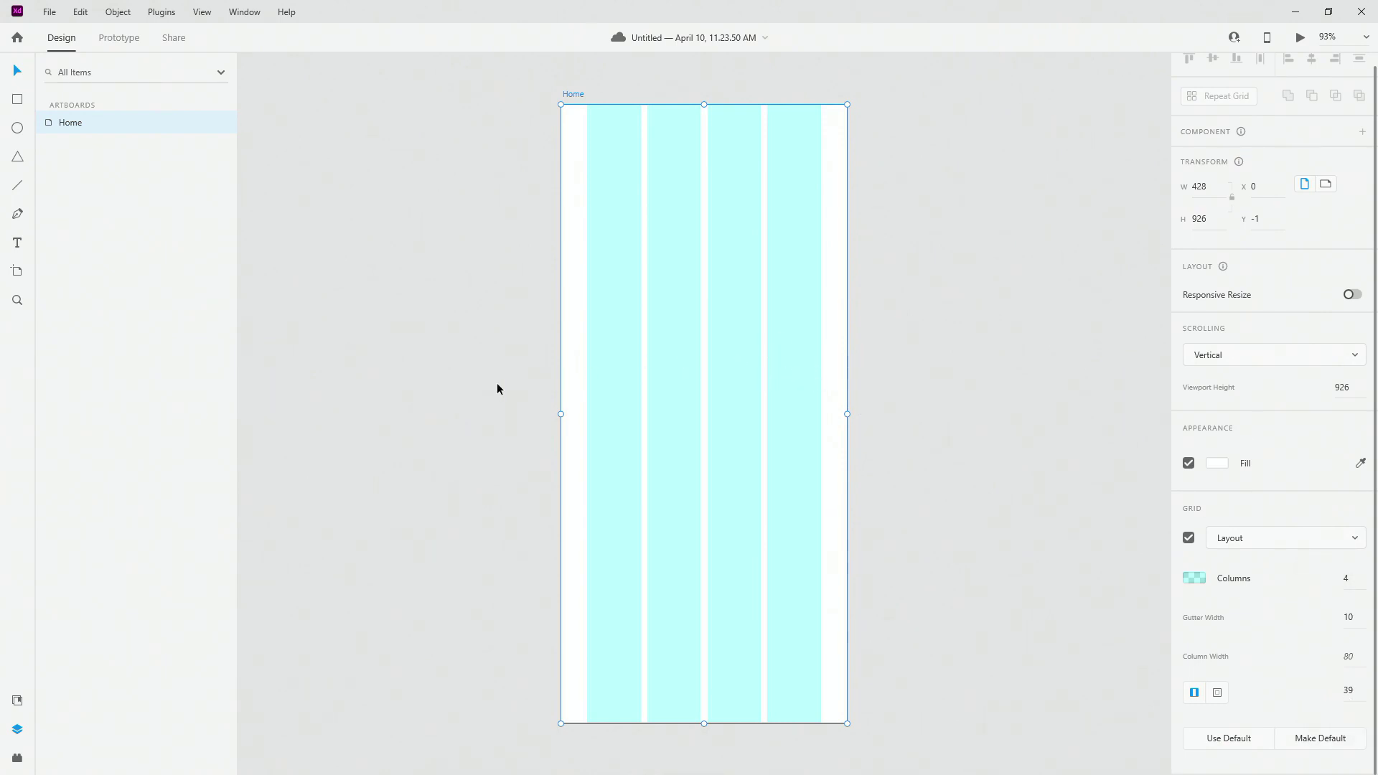
Use a separate margin for each side of the layout grid and apply the default grid settings
{"action": "left_click", "coordinate": [1218, 692]}
{"action": "left_click", "coordinate": [1228, 740]}
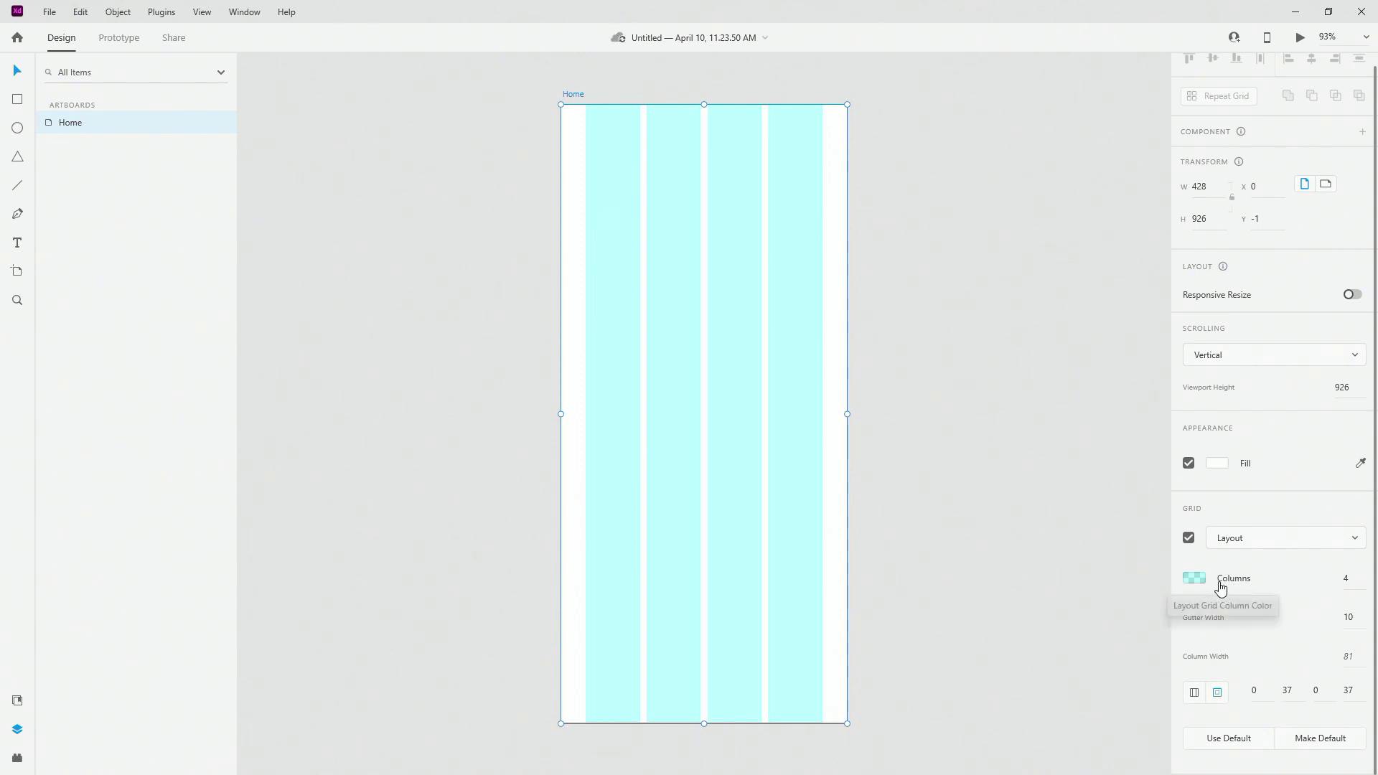
Change the layout grid's column color to gray-green #607171 at about 17% opacity
{"action": "left_click", "coordinate": [1194, 577]}
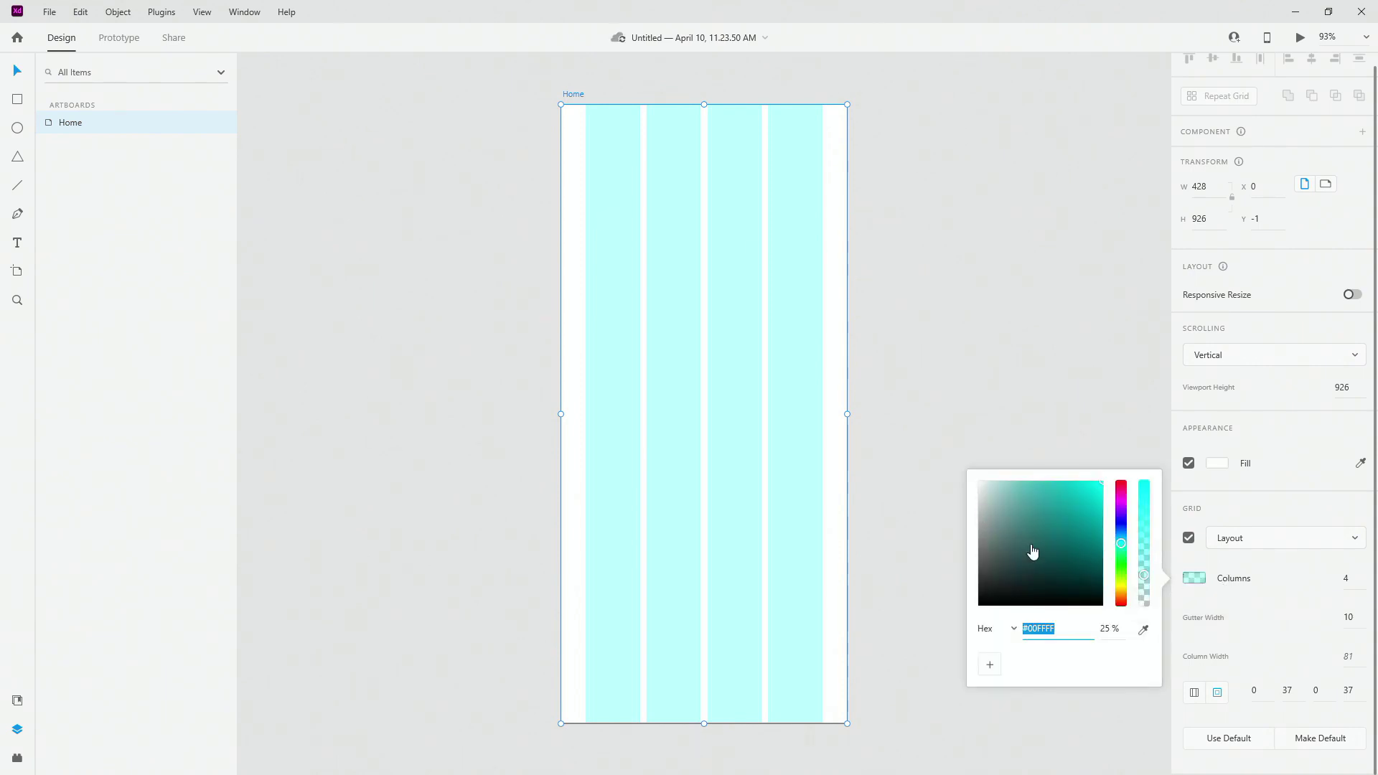
{"action": "left_click", "coordinate": [1027, 524]}
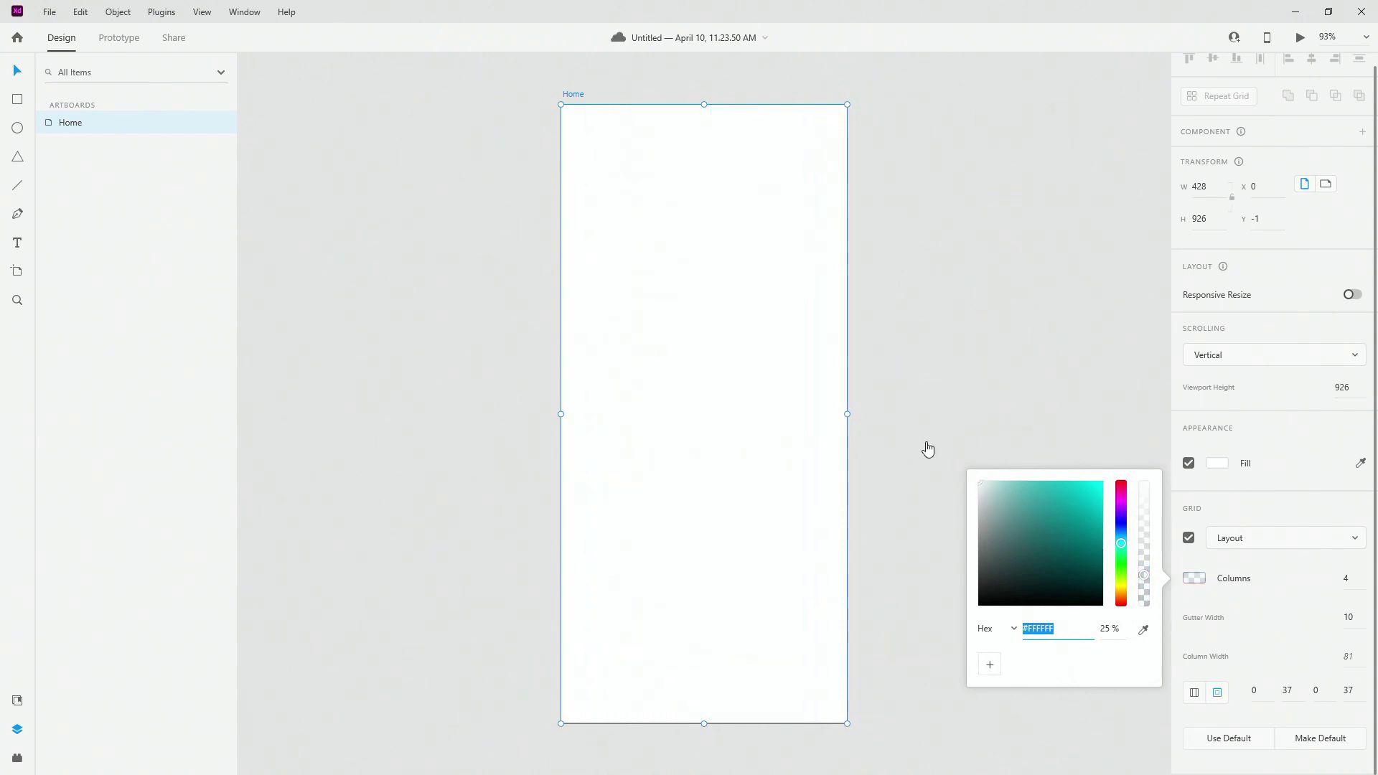
{"action": "left_click", "coordinate": [996, 550]}
{"action": "left_click_drag", "start_coordinate": [1147, 581], "coordinate": [1144, 594]}
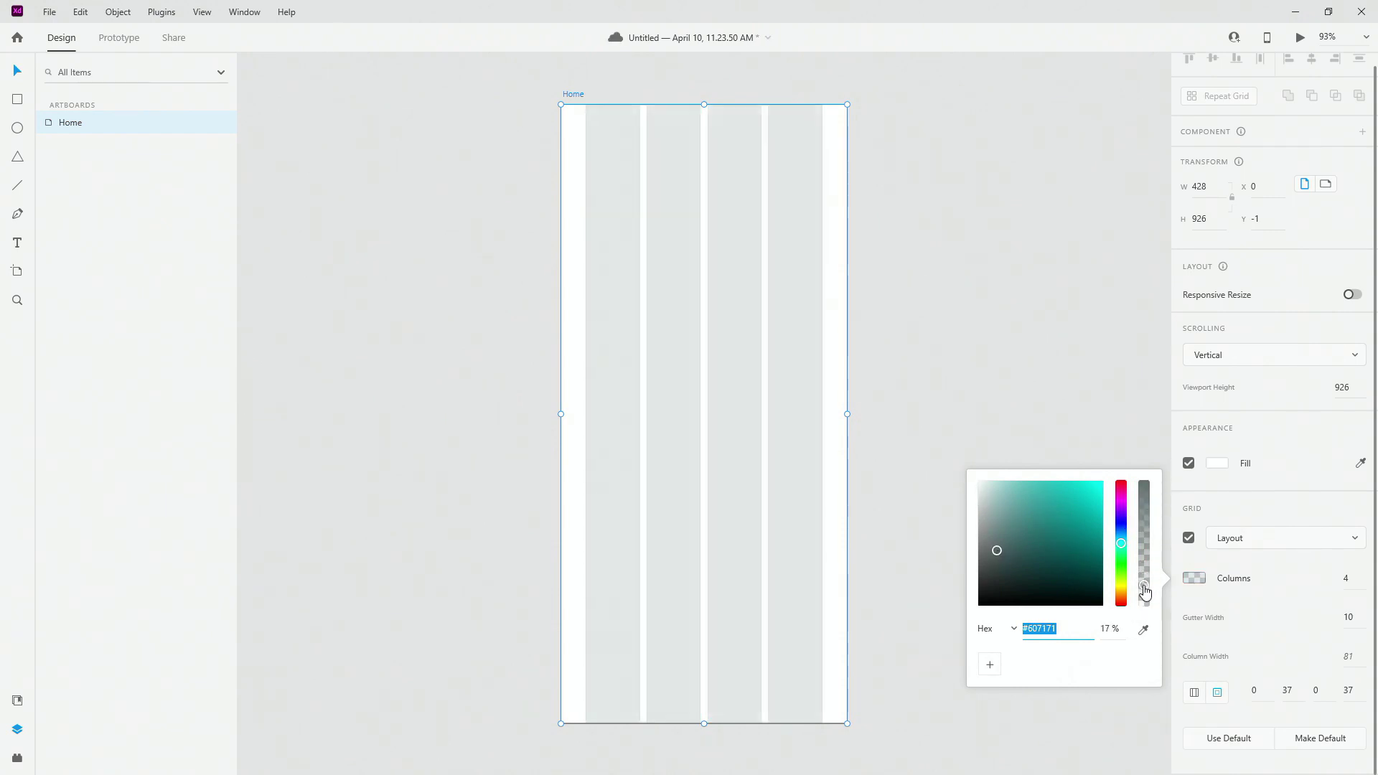
{"action": "left_click", "coordinate": [1274, 601]}
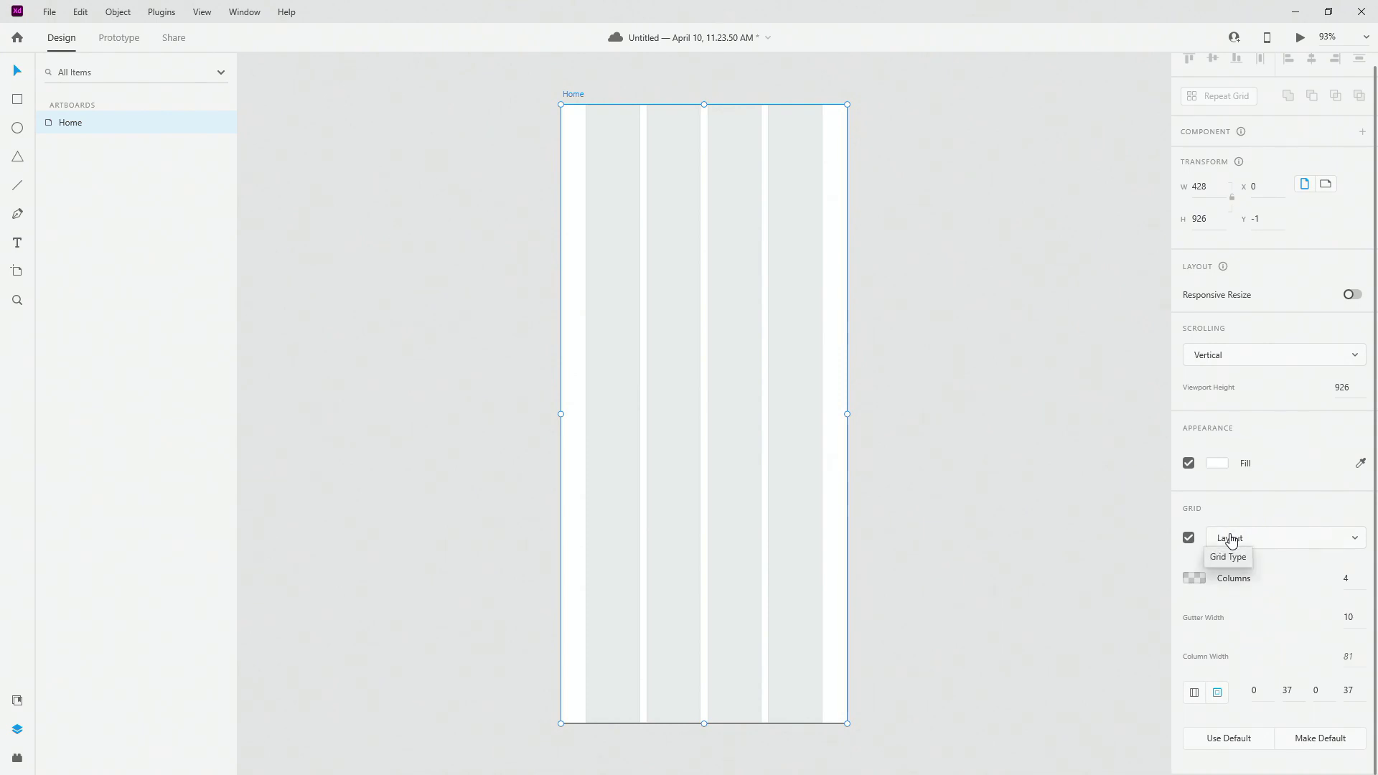
Switch the Home artboard's grid type to Square and hide the grid
{"action": "left_click", "coordinate": [1225, 538]}
{"action": "left_click", "coordinate": [1239, 570]}
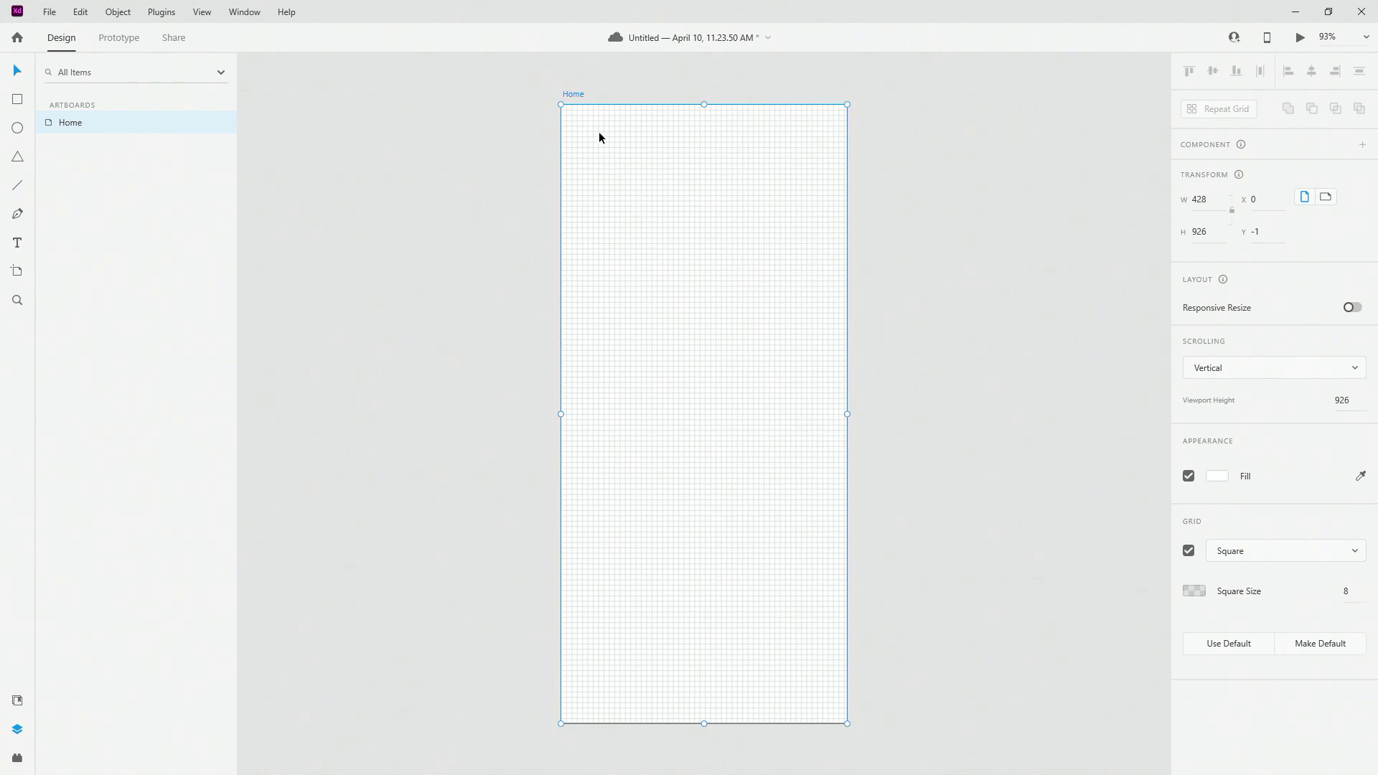
{"action": "left_click", "coordinate": [1356, 592]}
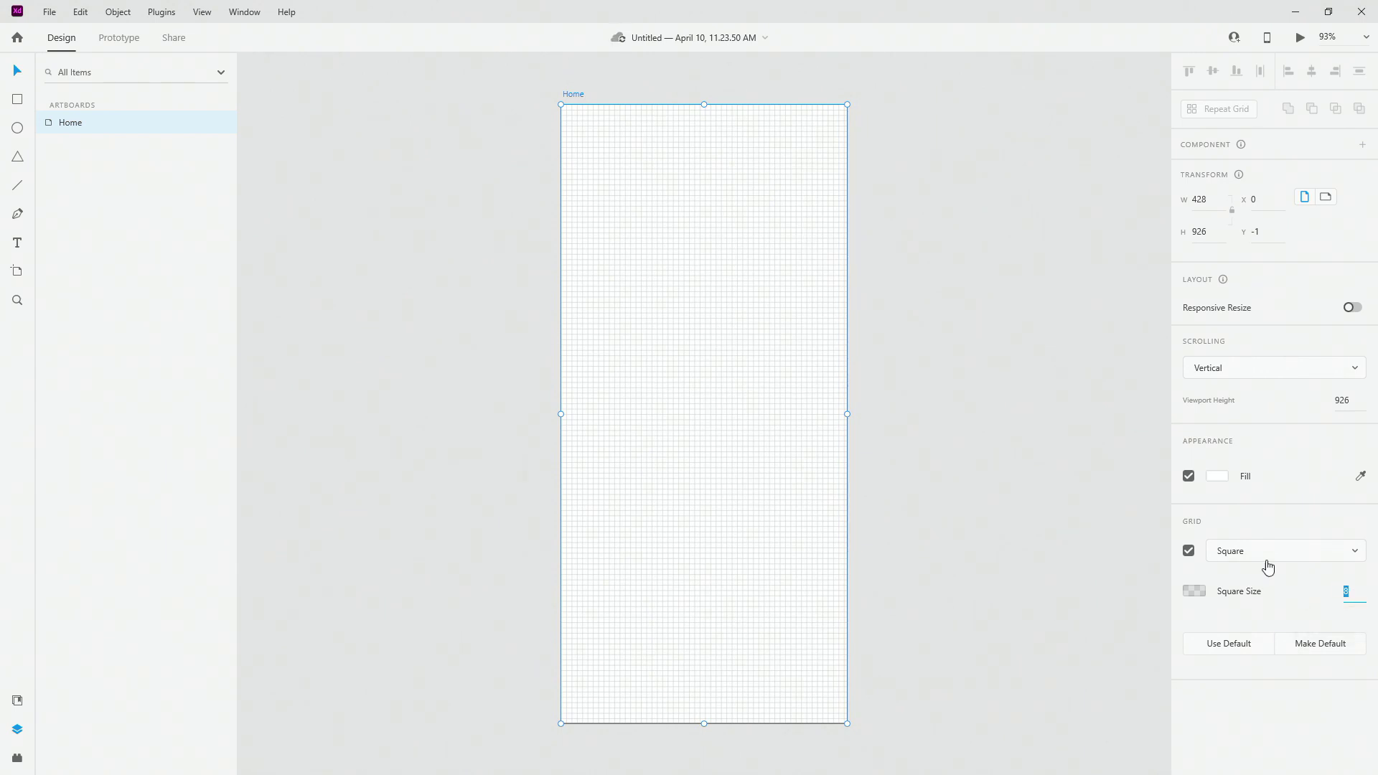
{"action": "left_click", "coordinate": [1117, 505]}
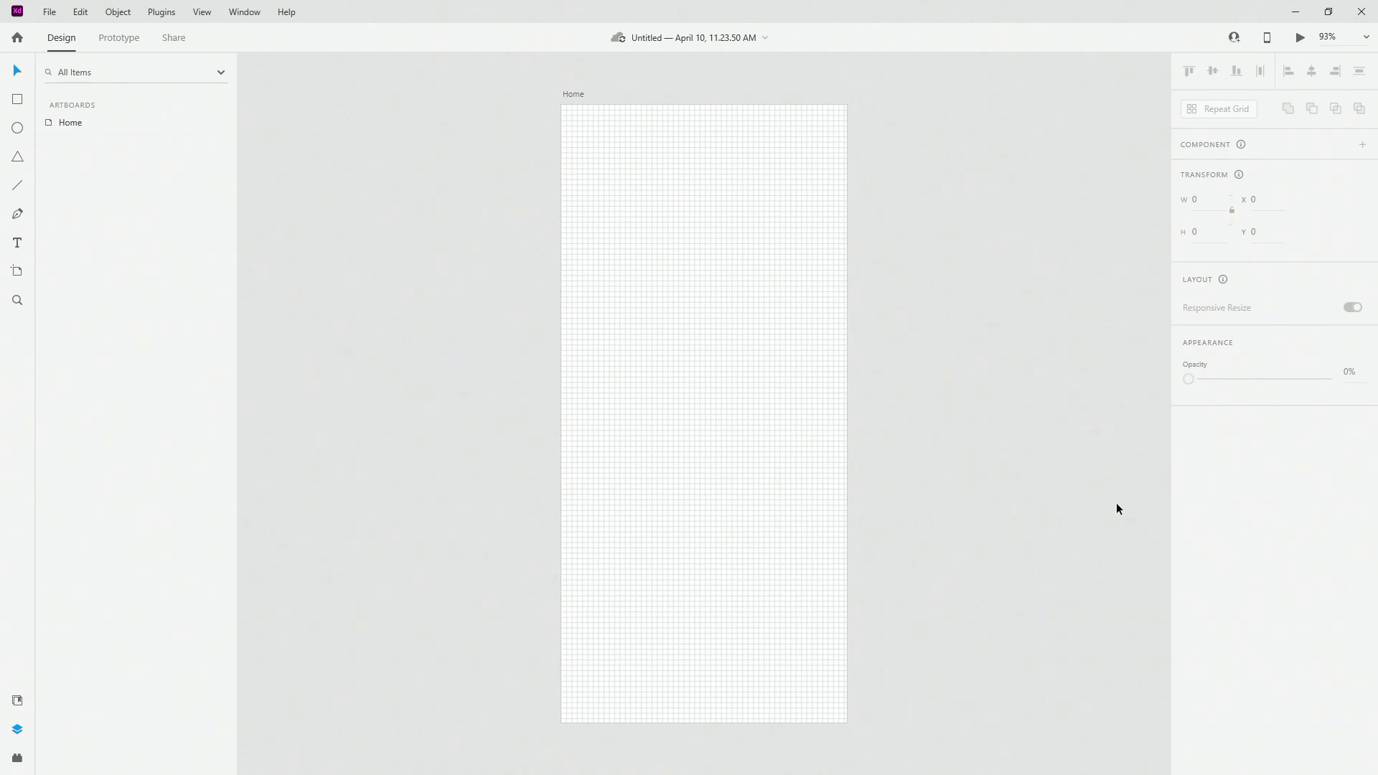
{"action": "key", "text": "ctrl+apostrophe"}
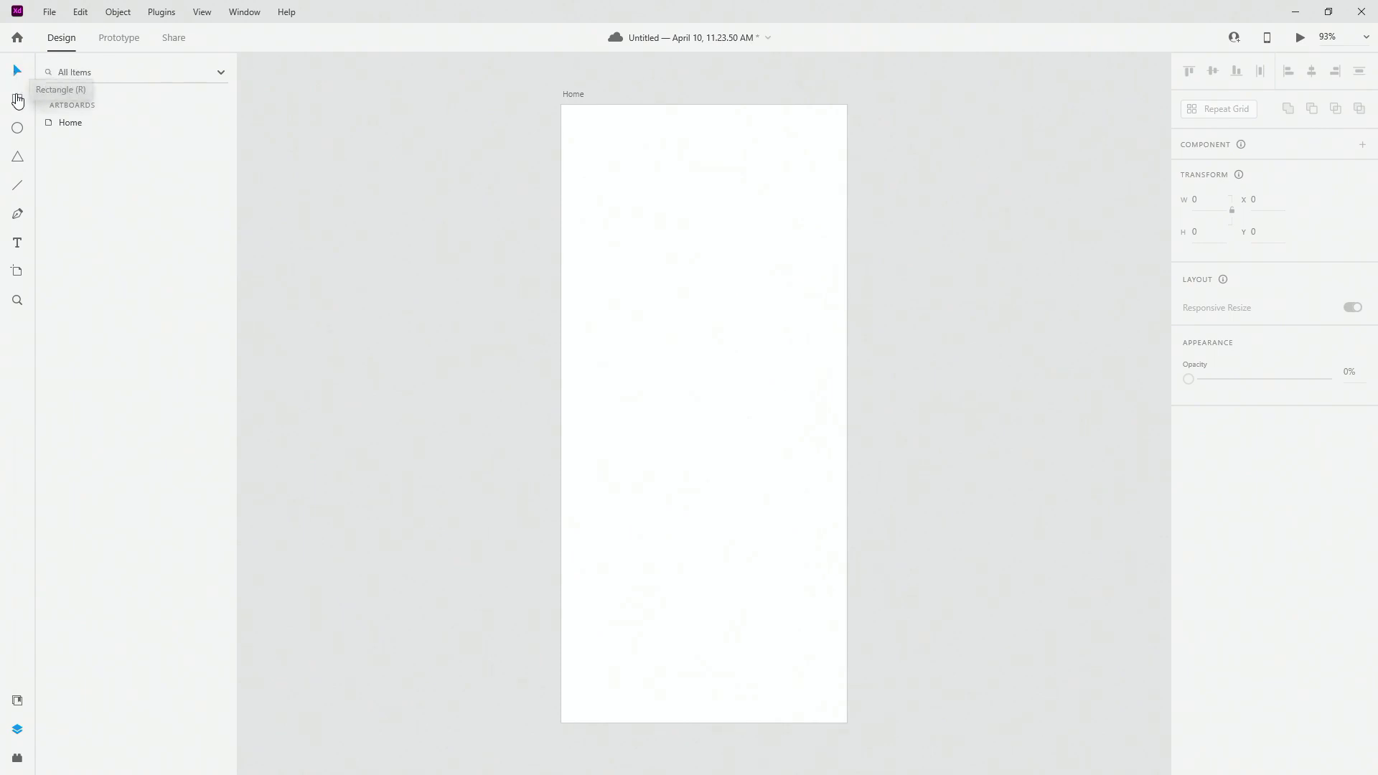
Draw a rectangle about 353 by 227 near the top of the Home artboard, at about X 32, Y 29
{"action": "left_click", "coordinate": [17, 99]}
{"action": "left_click_drag", "start_coordinate": [582, 124], "coordinate": [817, 275]}
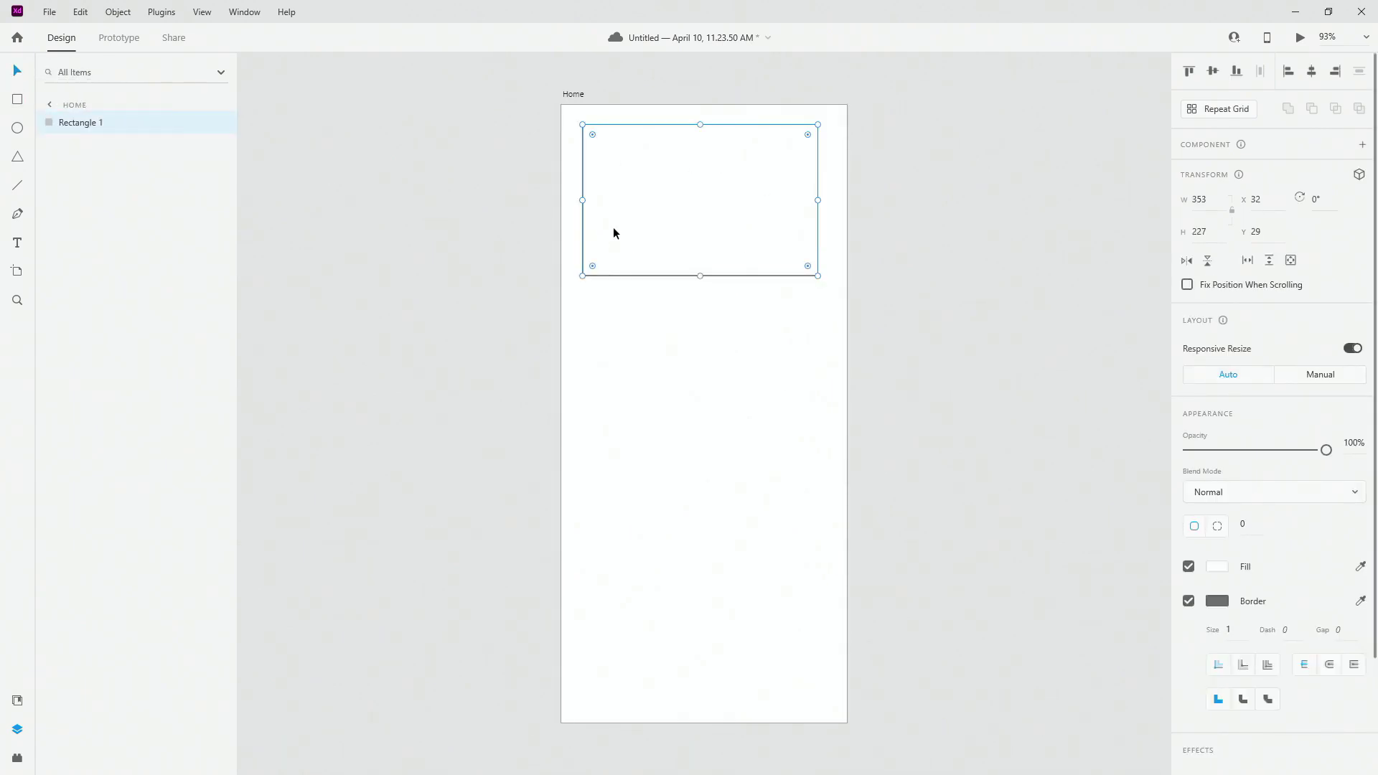
{"action": "left_click_drag", "start_coordinate": [717, 188], "coordinate": [699, 235]}
{"action": "key", "text": "ctrl+z"}
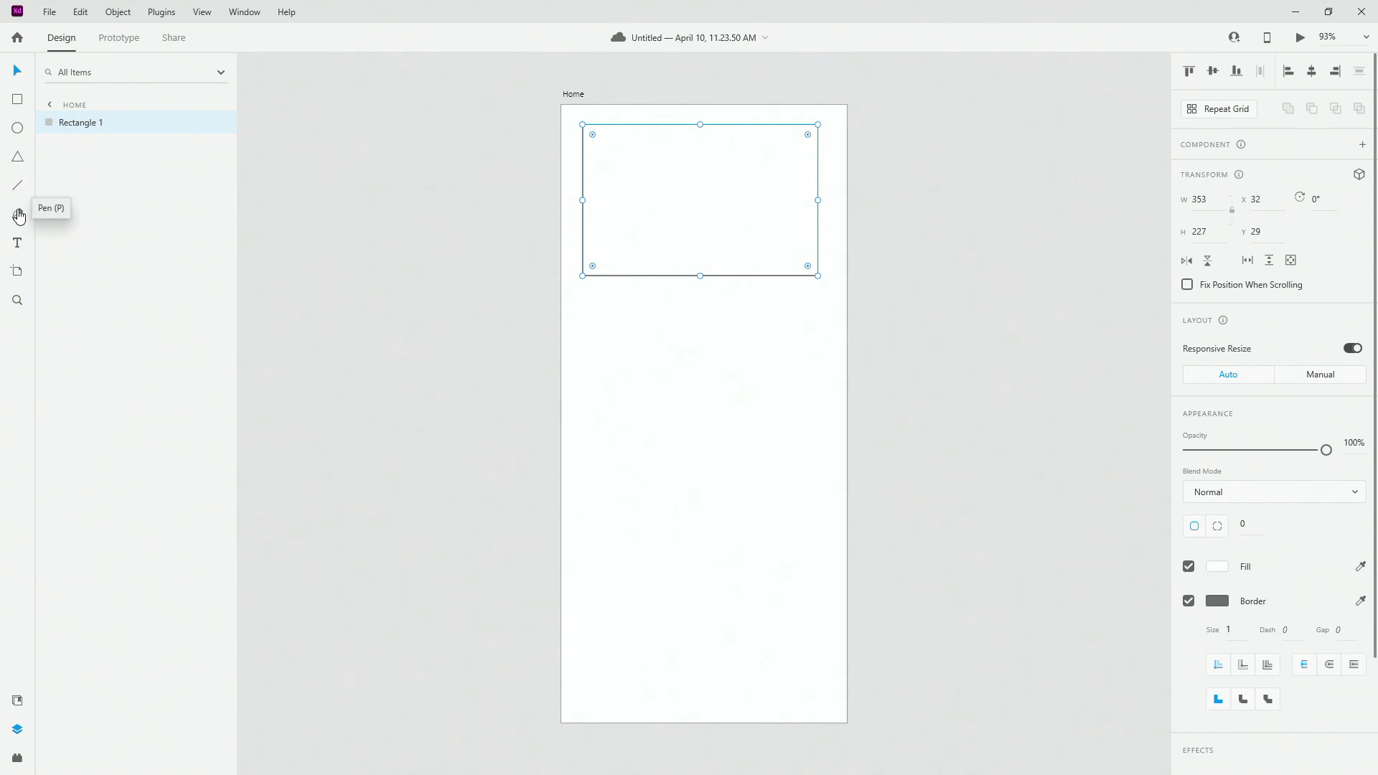
Draw a closed, curved freeform shape below the rectangle with the Pen tool
{"action": "left_click", "coordinate": [18, 213]}
{"action": "left_click", "coordinate": [666, 352]}
{"action": "mouse_move", "coordinate": [633, 415]}
{"action": "left_mouse_down"}
{"action": "mouse_move", "coordinate": [689, 486]}
{"action": "mouse_move", "coordinate": [757, 438]}
{"action": "left_mouse_up"}
{"action": "left_click_drag", "start_coordinate": [765, 370], "coordinate": [812, 365]}
{"action": "left_click_drag", "start_coordinate": [716, 315], "coordinate": [616, 337]}
{"action": "left_click", "coordinate": [667, 352]}
{"action": "left_click", "coordinate": [602, 307]}
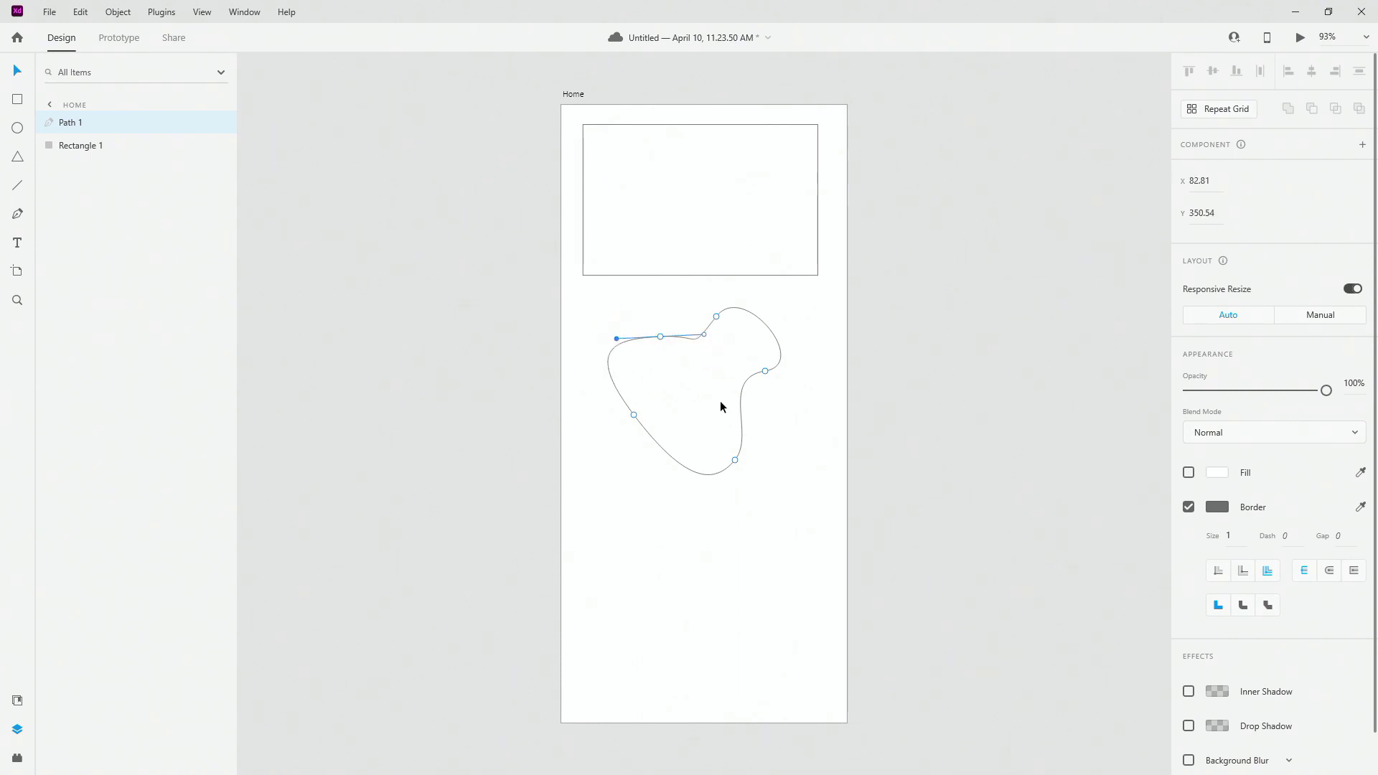
Reshape the curve at the freeform path's upper anchor point by lengthening its direction handles
{"action": "double_click", "coordinate": [714, 316]}
{"action": "double_click", "coordinate": [715, 316]}
{"action": "scroll", "coordinate": [716, 317], "scroll_direction": "up", "scroll_amount": 3}
{"action": "double_click", "coordinate": [716, 317]}
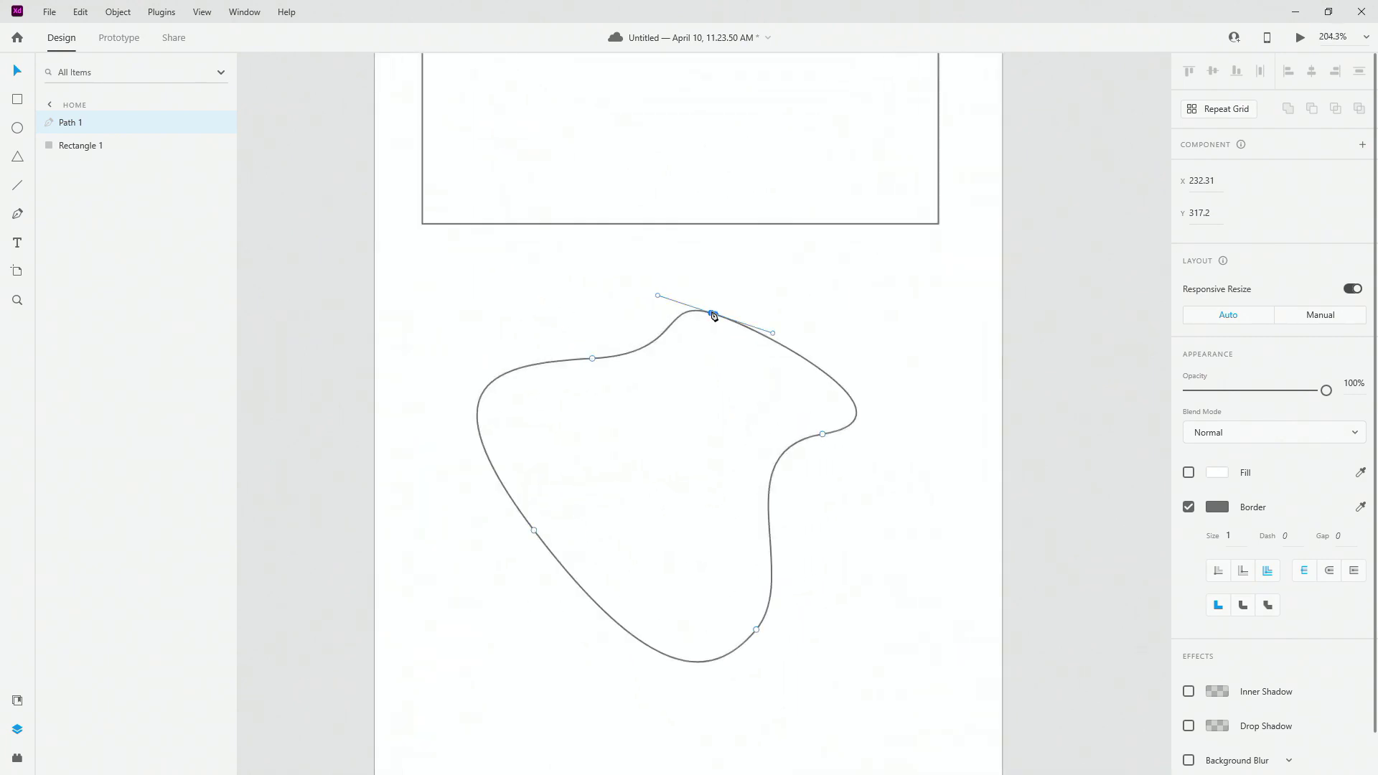
{"action": "double_click", "coordinate": [714, 315]}
{"action": "left_click_drag", "start_coordinate": [743, 302], "coordinate": [847, 347]}
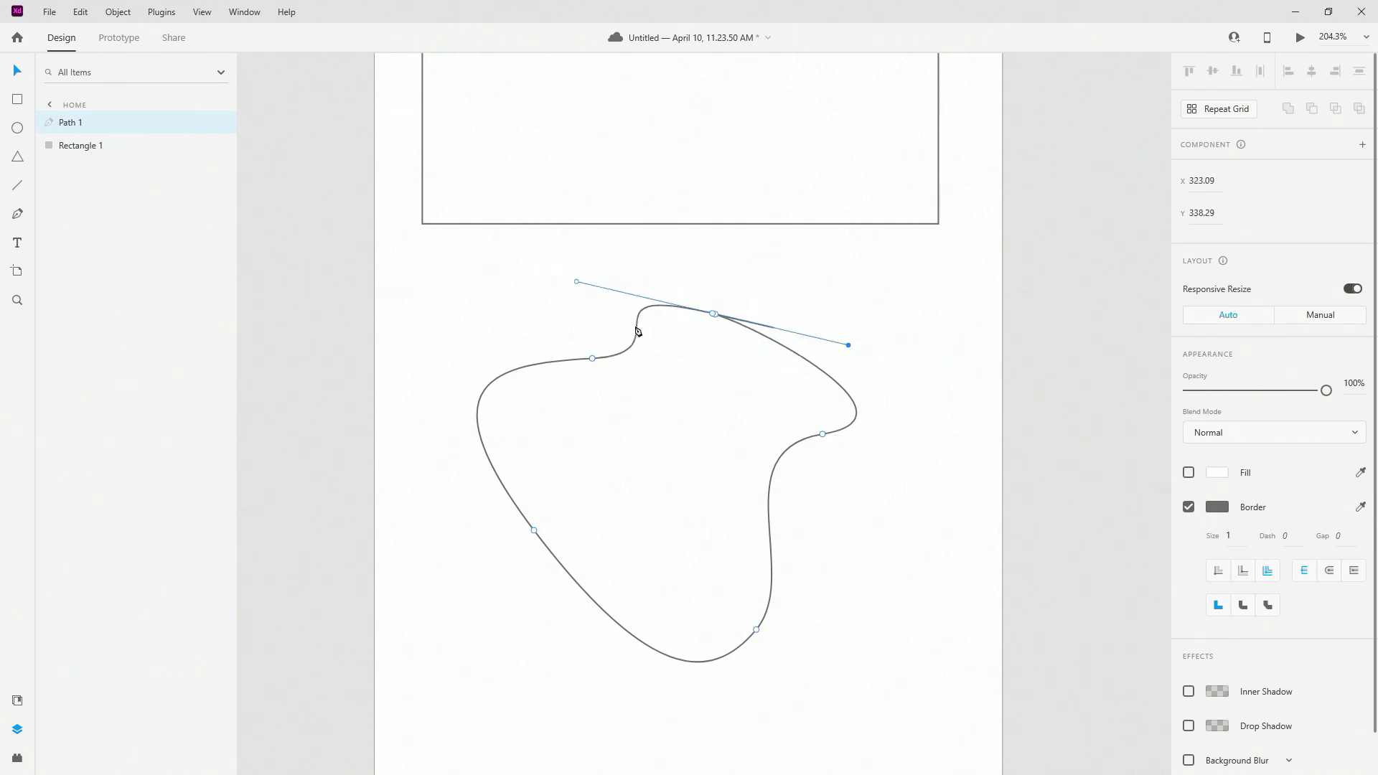
{"action": "scroll", "coordinate": [643, 330], "scroll_direction": "down", "scroll_amount": 2}
{"action": "scroll", "coordinate": [643, 334], "scroll_direction": "down", "scroll_amount": 1}
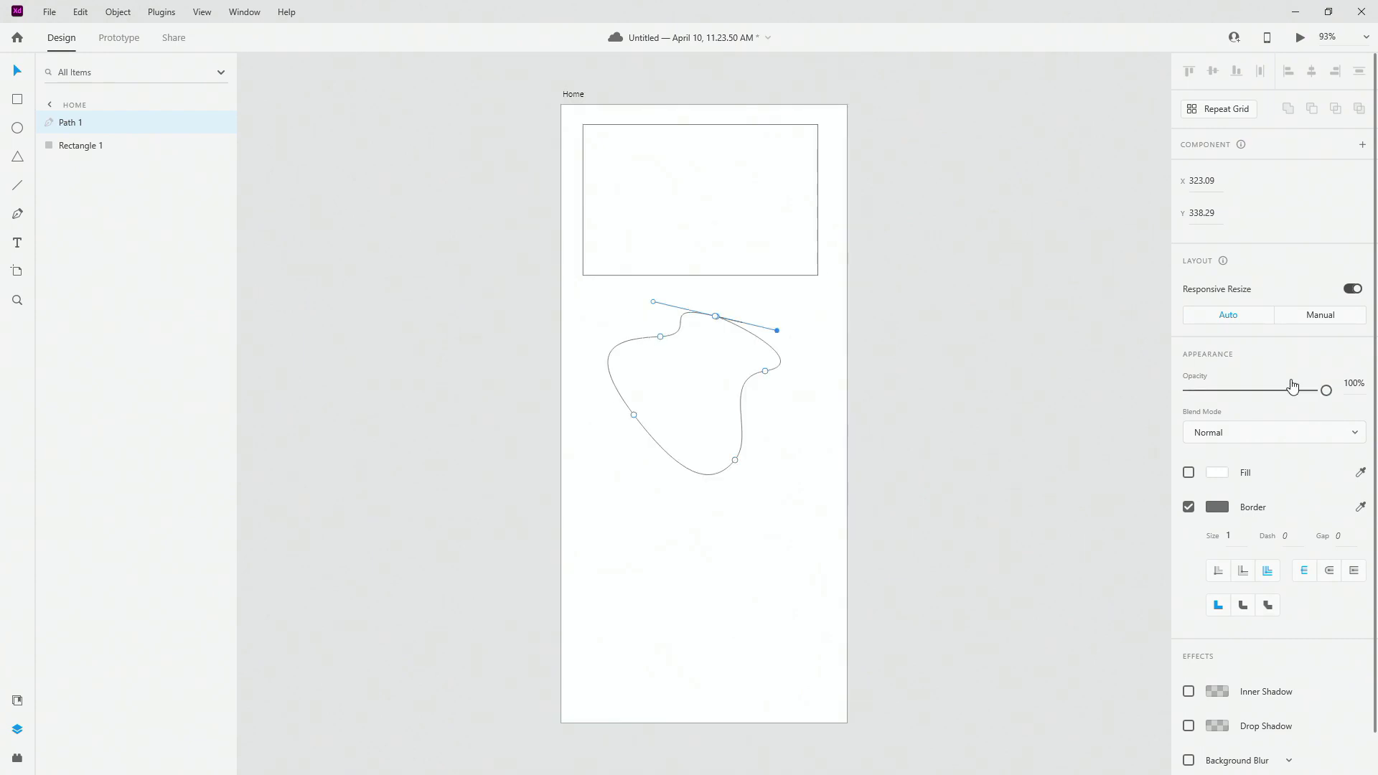
Check which blur types are available in the path's effects
{"action": "scroll", "coordinate": [1293, 366], "scroll_direction": "down", "scroll_amount": 1}
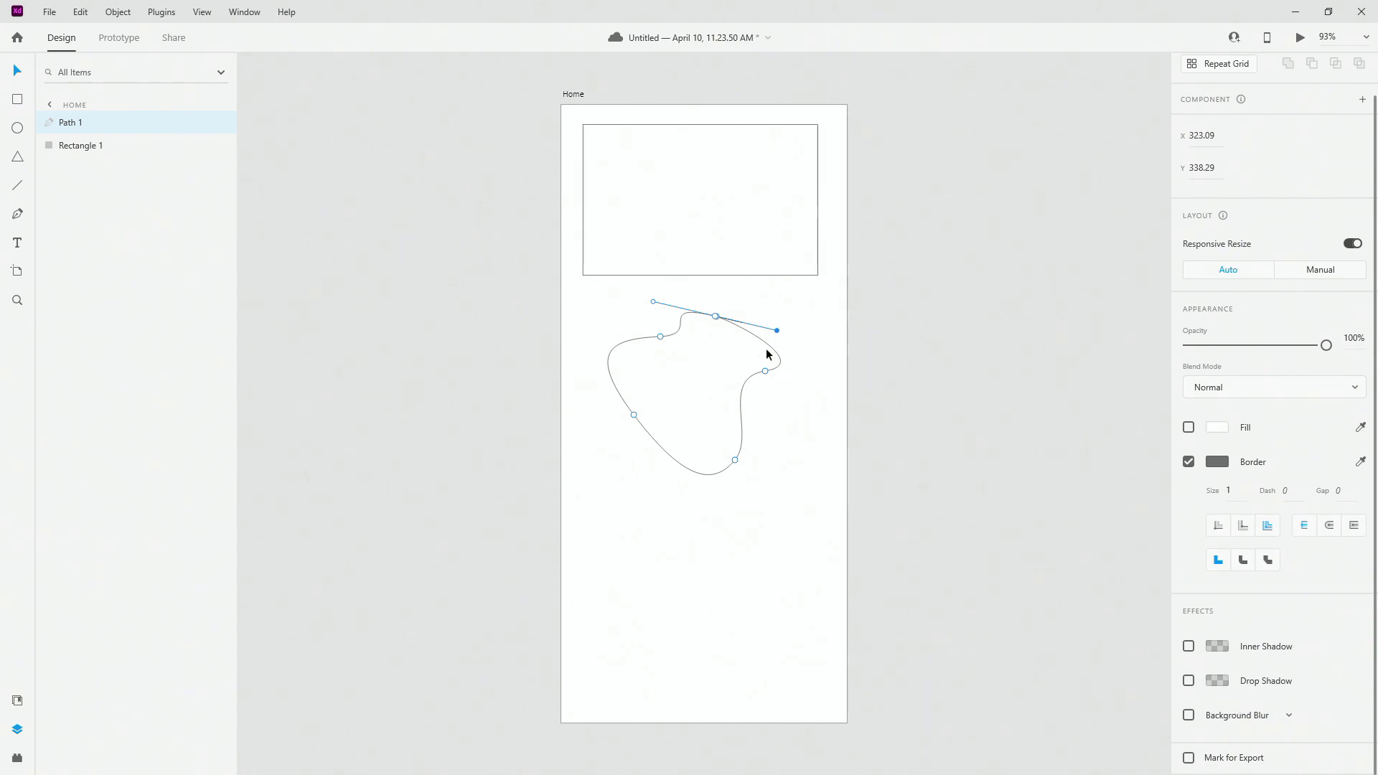
{"action": "left_click", "coordinate": [1290, 717]}
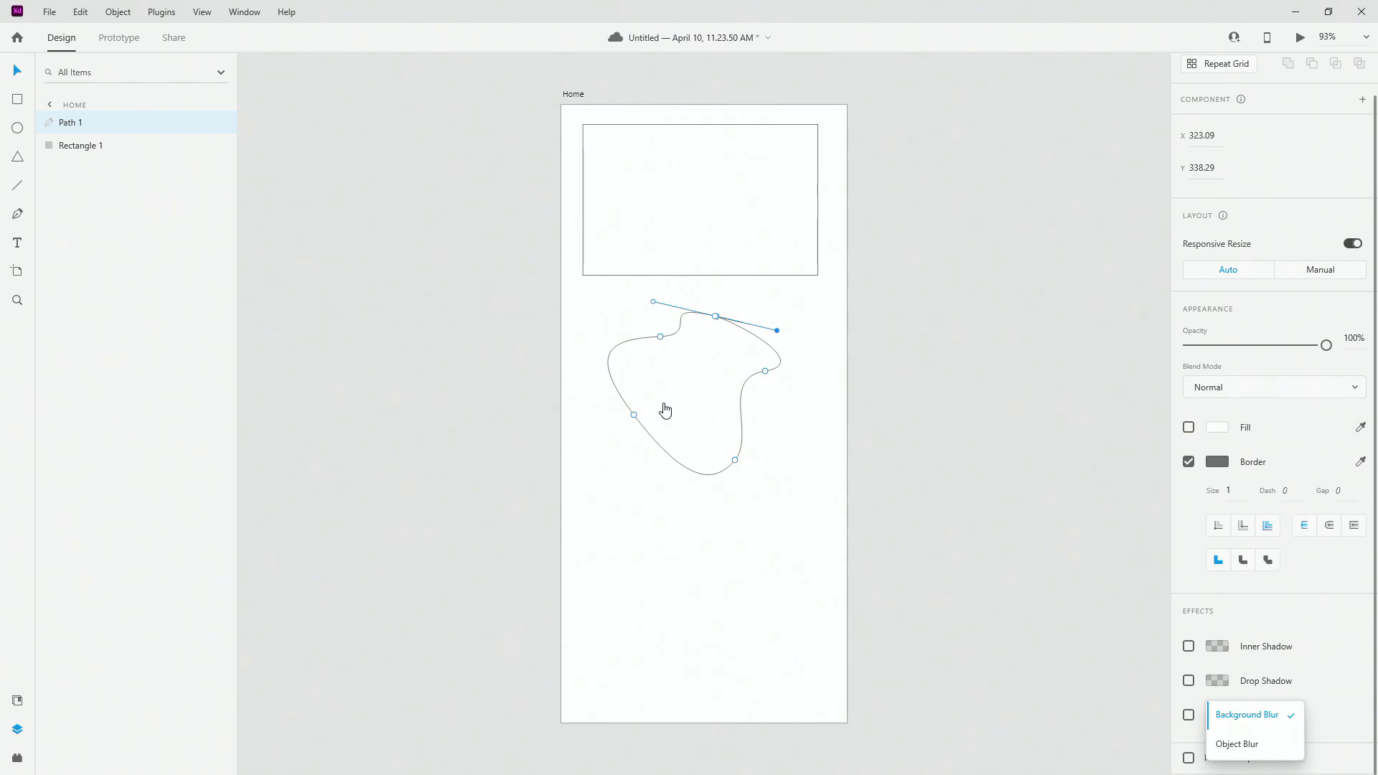
{"action": "left_click", "coordinate": [1344, 622]}
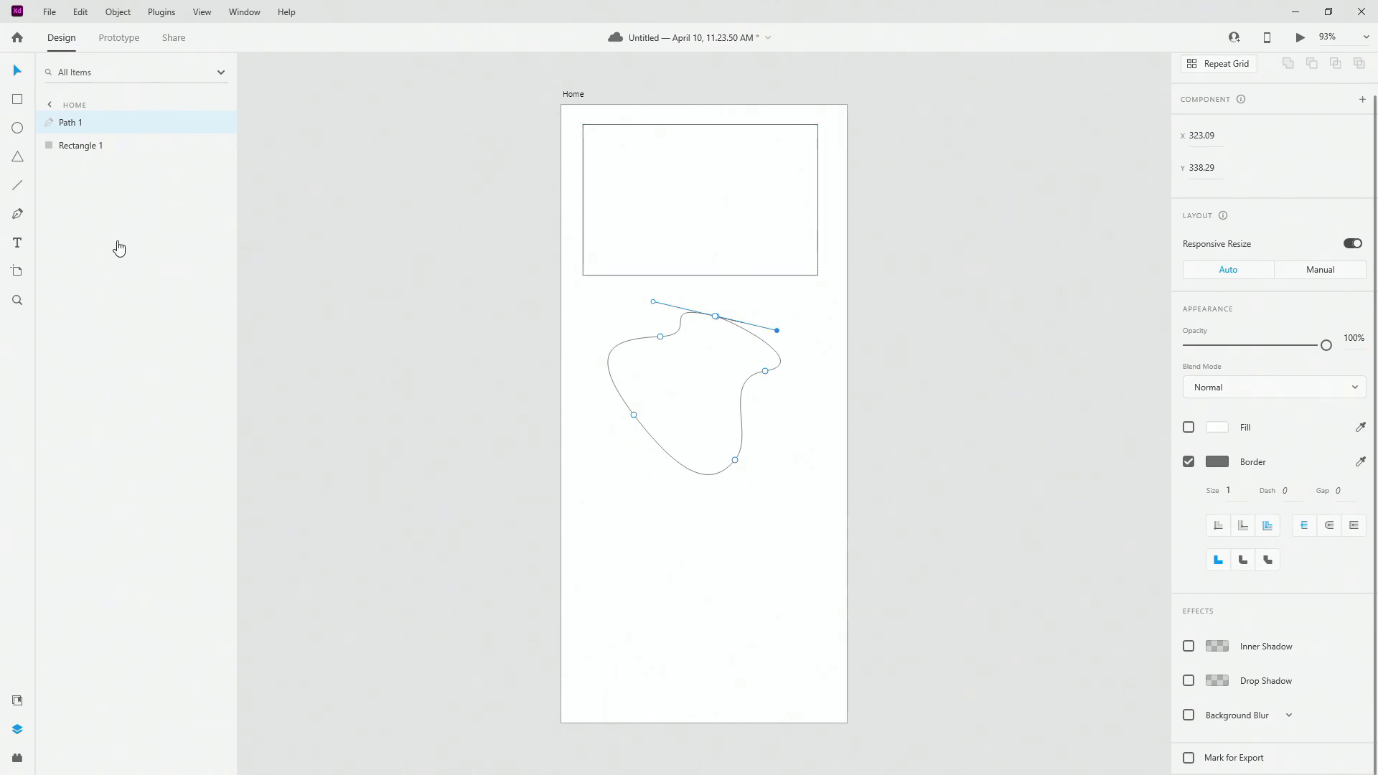
Hide the layers list and bring it back
{"action": "left_click", "coordinate": [16, 731]}
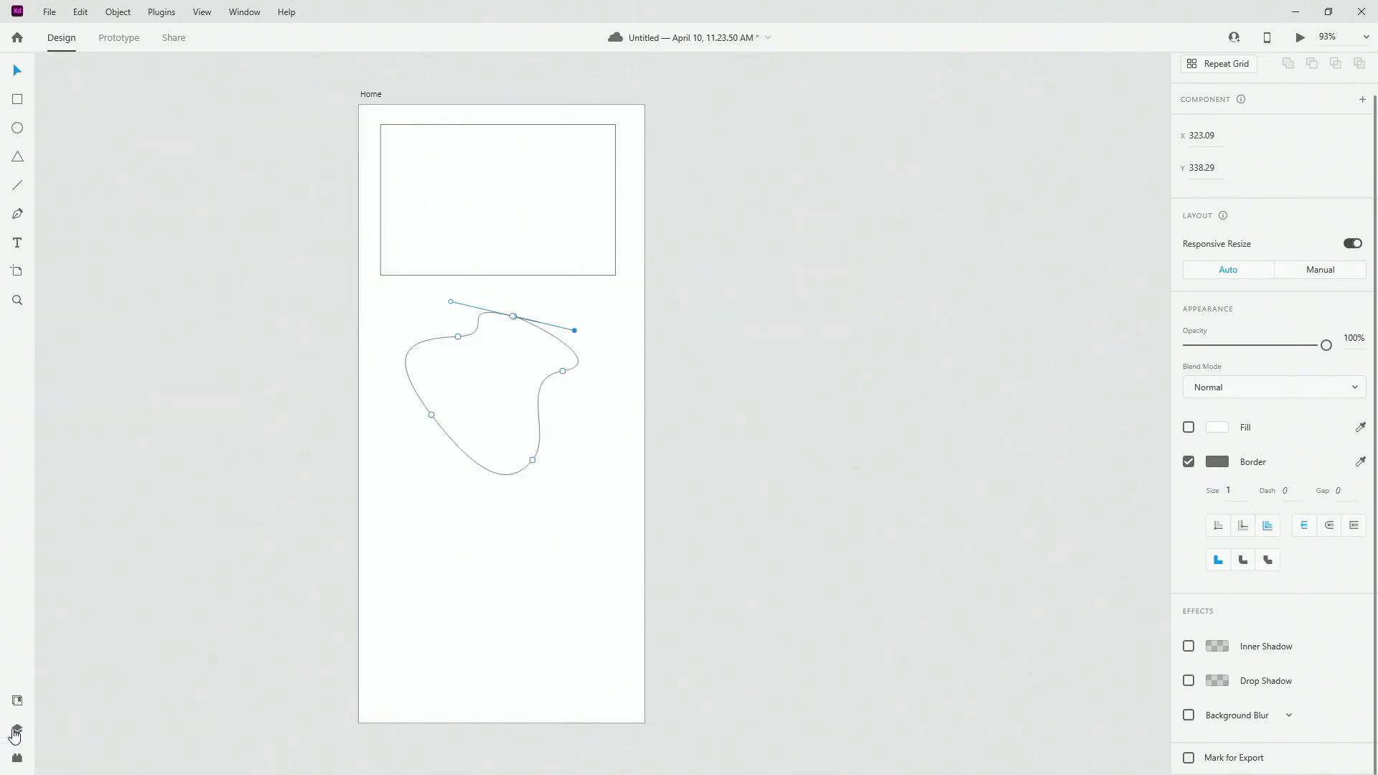
{"action": "left_click", "coordinate": [16, 731]}
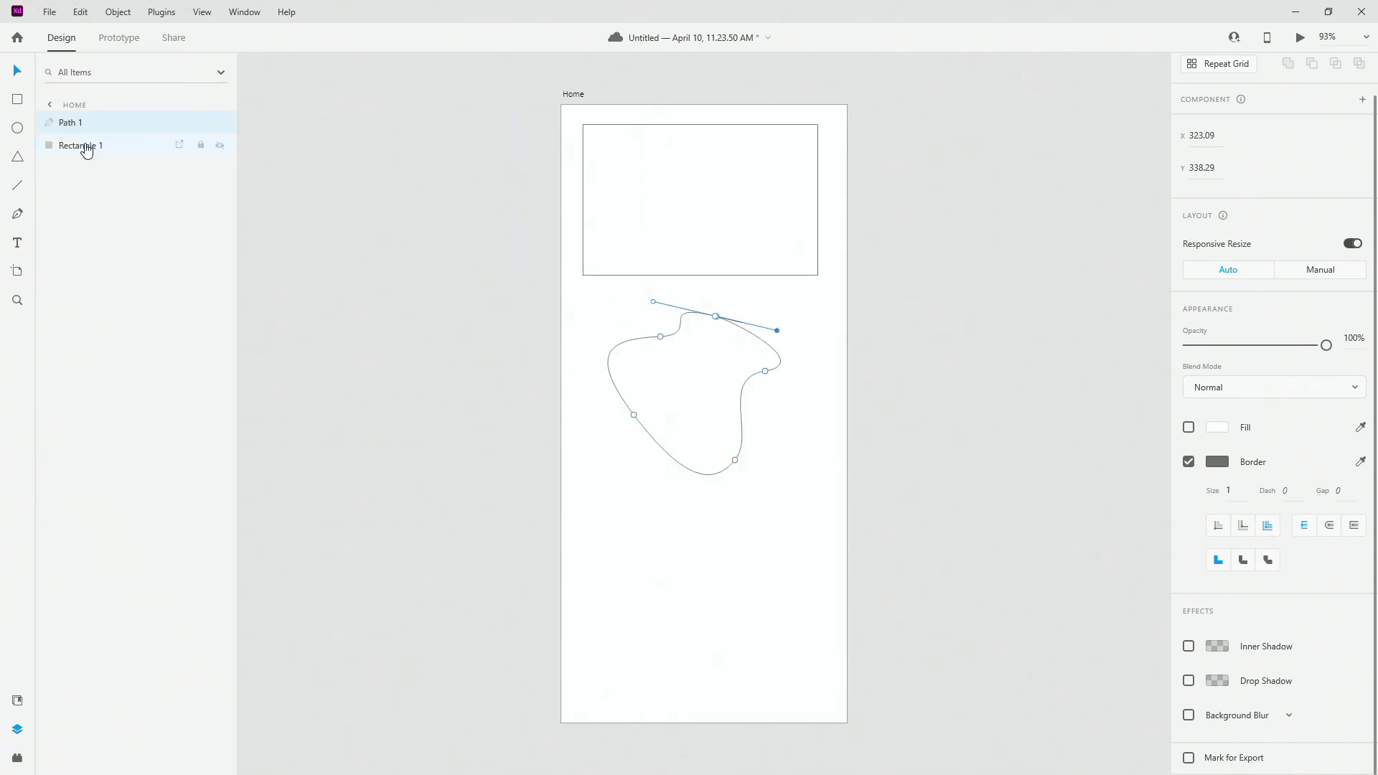
Group the path and the rectangle together and rename the group as group
{"action": "mouse_move", "coordinate": [84, 125]}
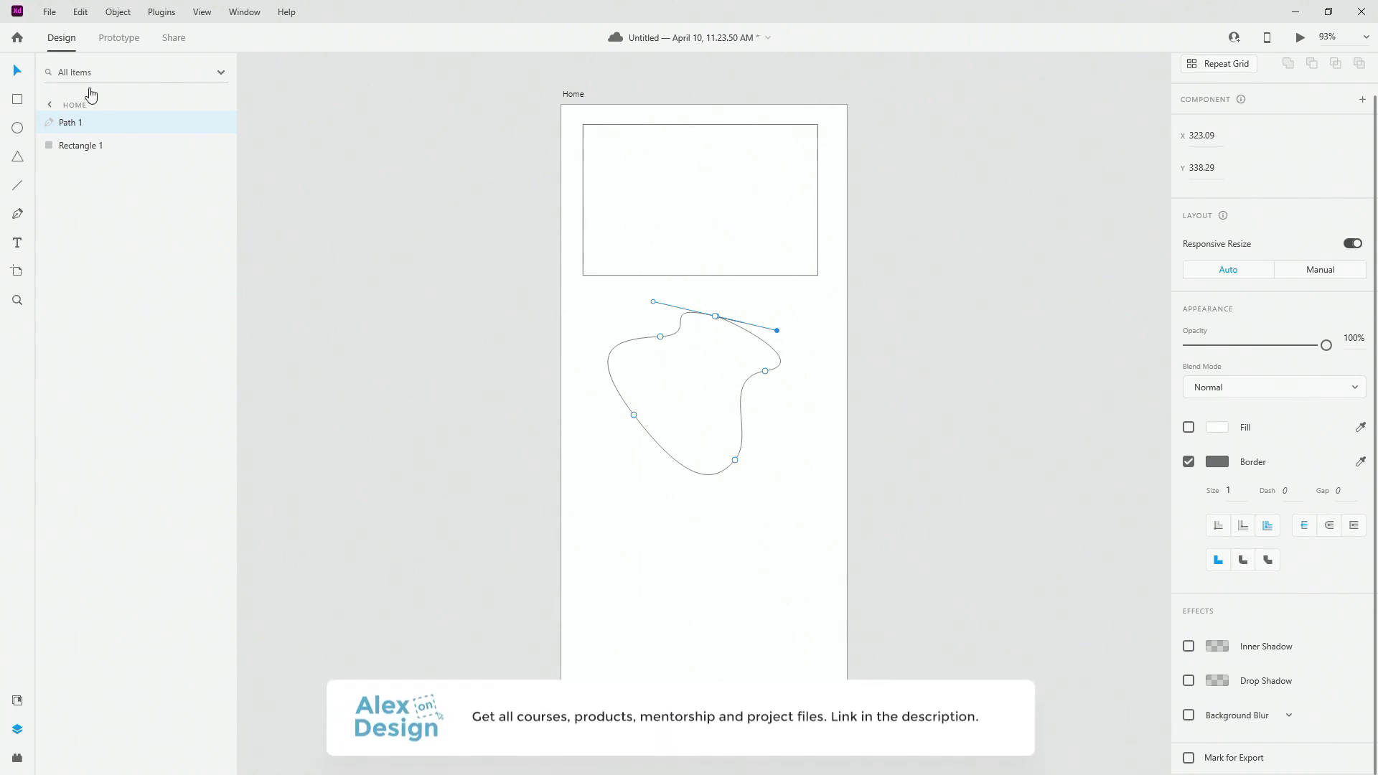
{"action": "mouse_move", "coordinate": [112, 128]}
{"action": "left_mouse_down"}
{"action": "mouse_move", "coordinate": [111, 183]}
{"action": "mouse_move", "coordinate": [101, 119]}
{"action": "left_mouse_up"}
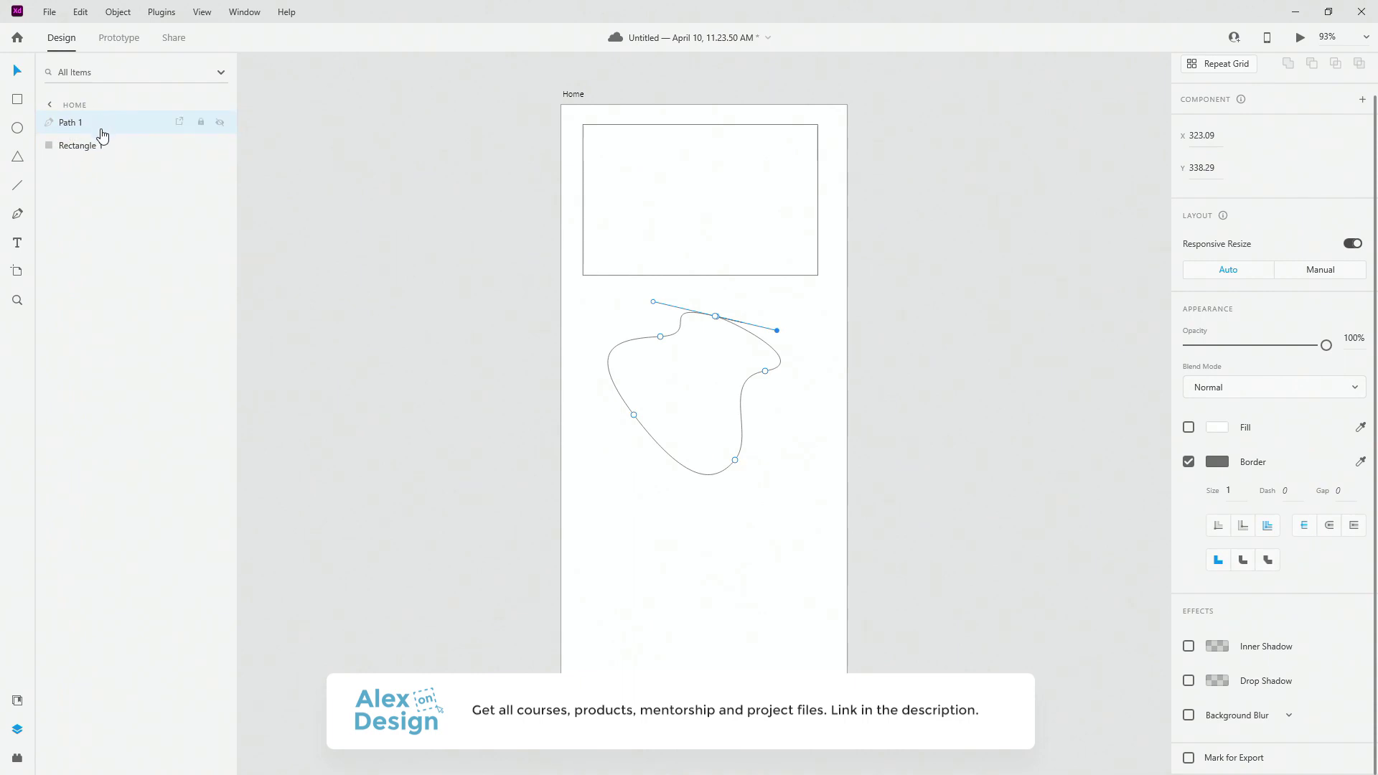
{"action": "left_click", "coordinate": [103, 146], "text": "shift"}
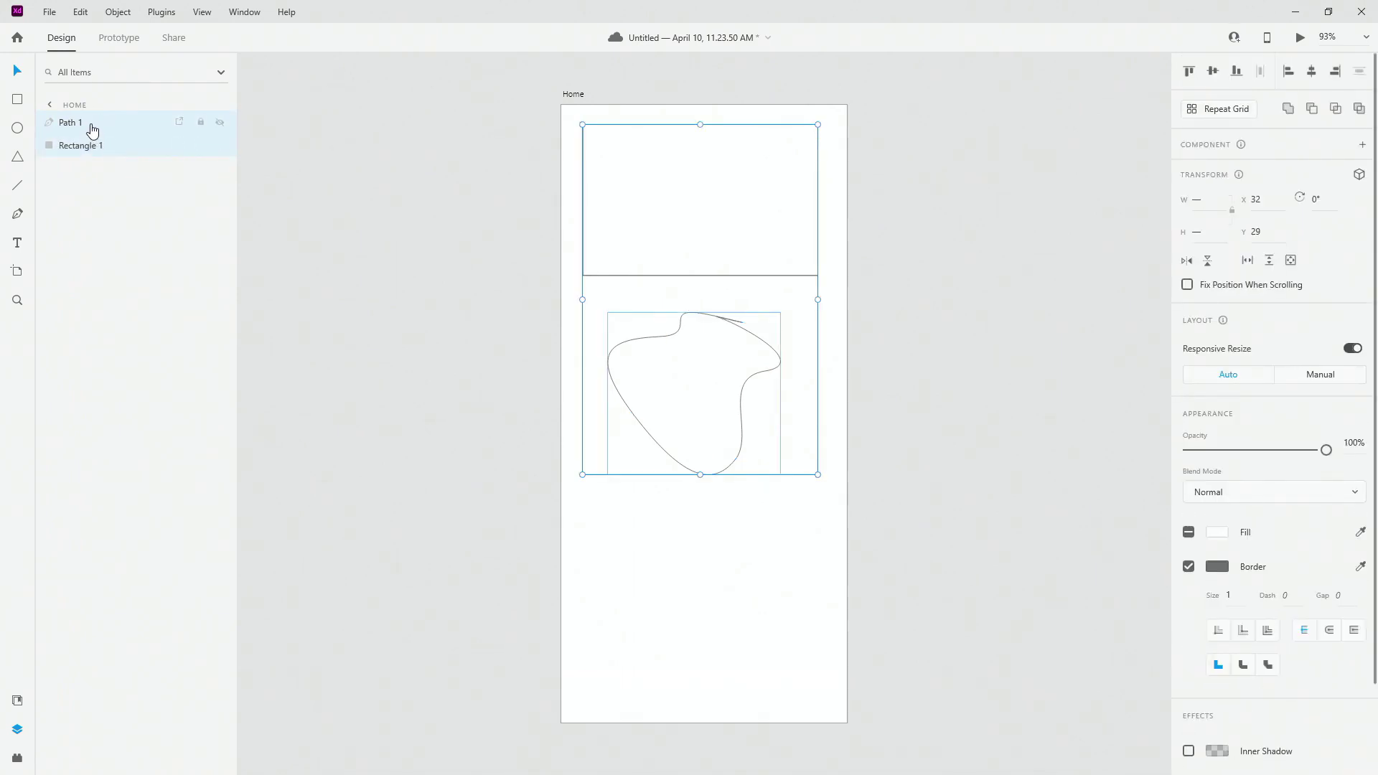
{"action": "key", "text": "ctrl+g"}
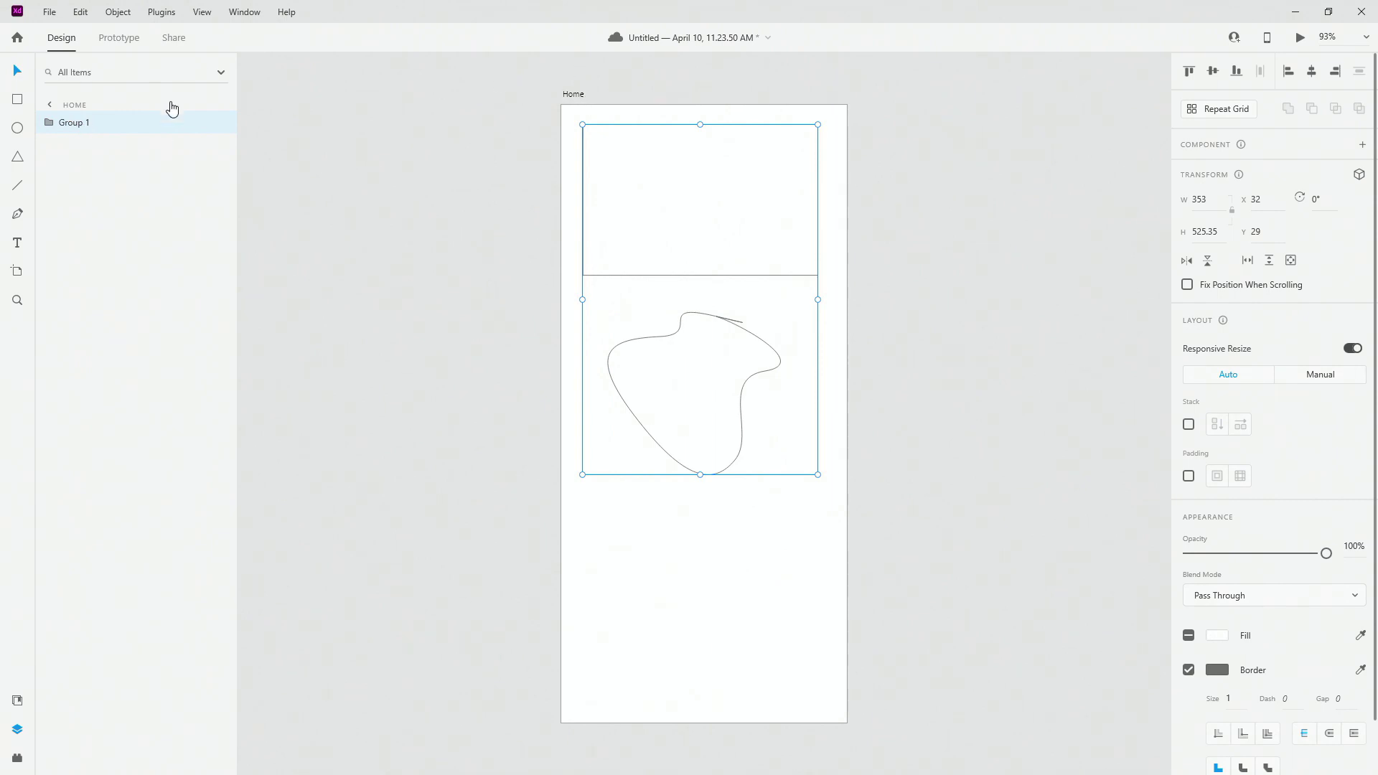
{"action": "double_click", "coordinate": [81, 124]}
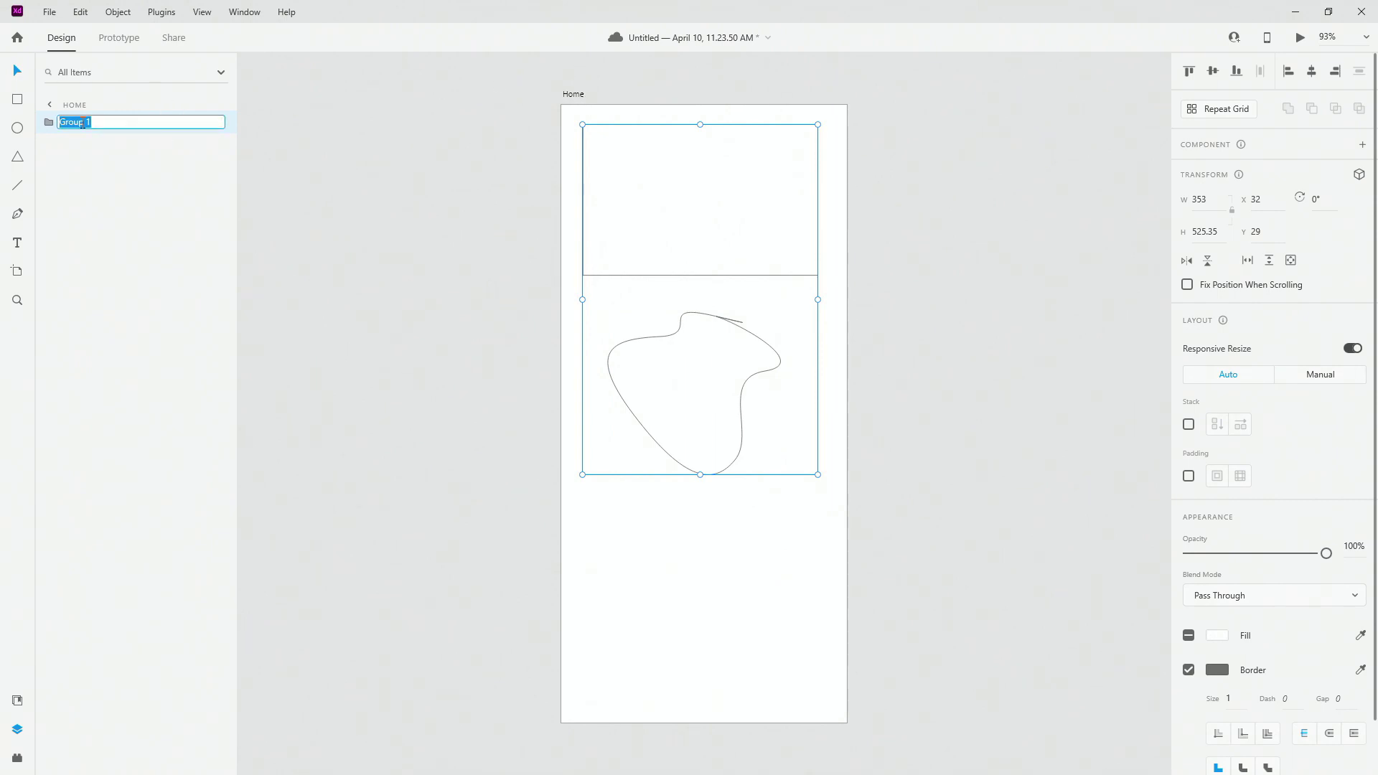
{"action": "type", "text": "g"}
{"action": "key", "text": "Return"}
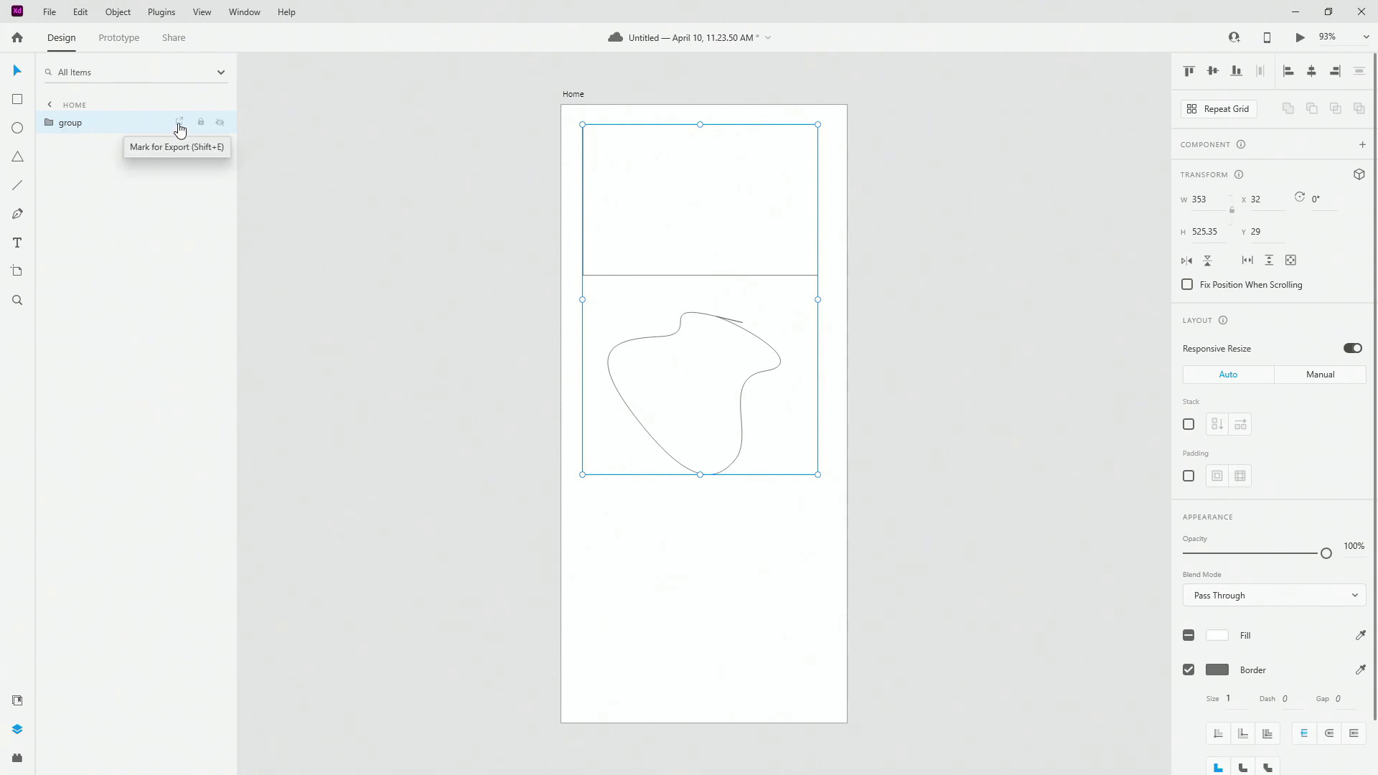
Mark the group for export and check its export settings without exporting
{"action": "scroll", "coordinate": [1278, 503], "scroll_direction": "down", "scroll_amount": 2}
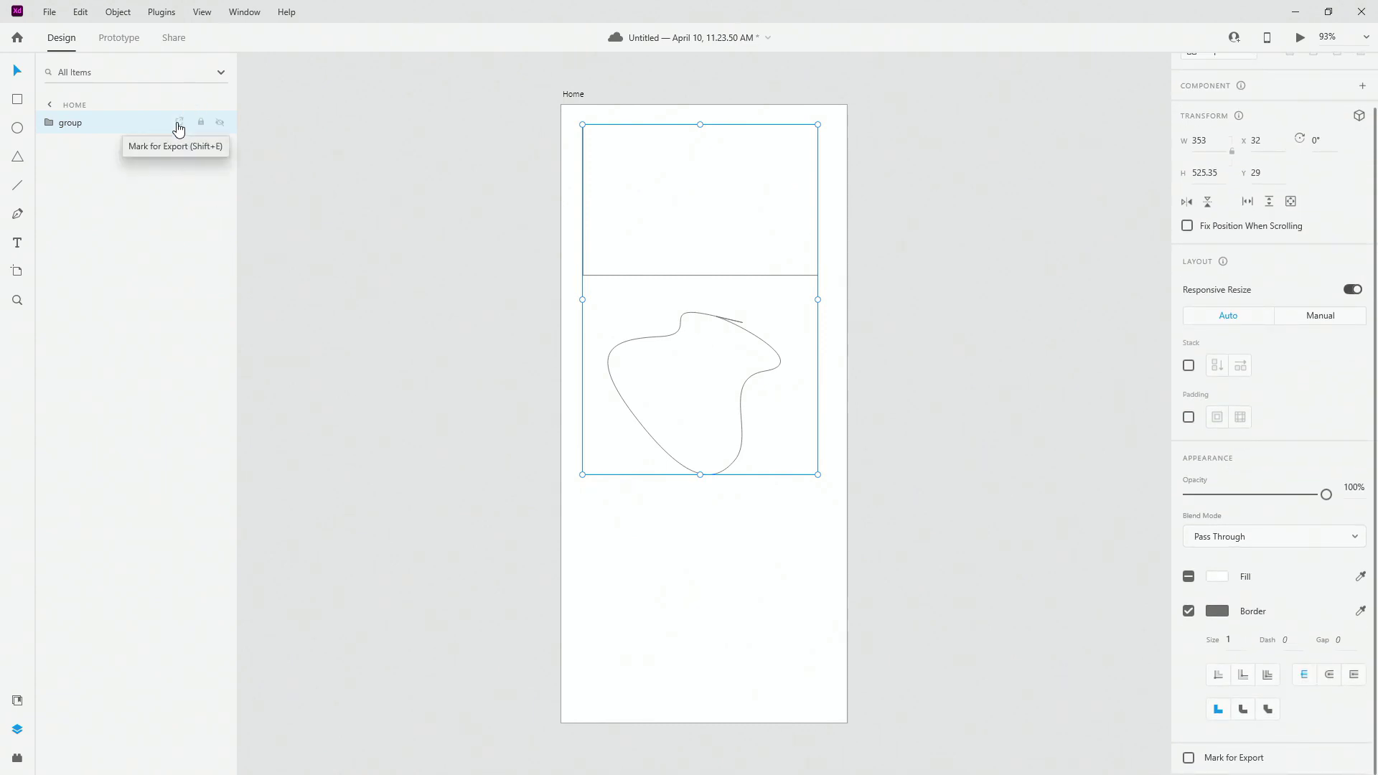
{"action": "left_click", "coordinate": [179, 125]}
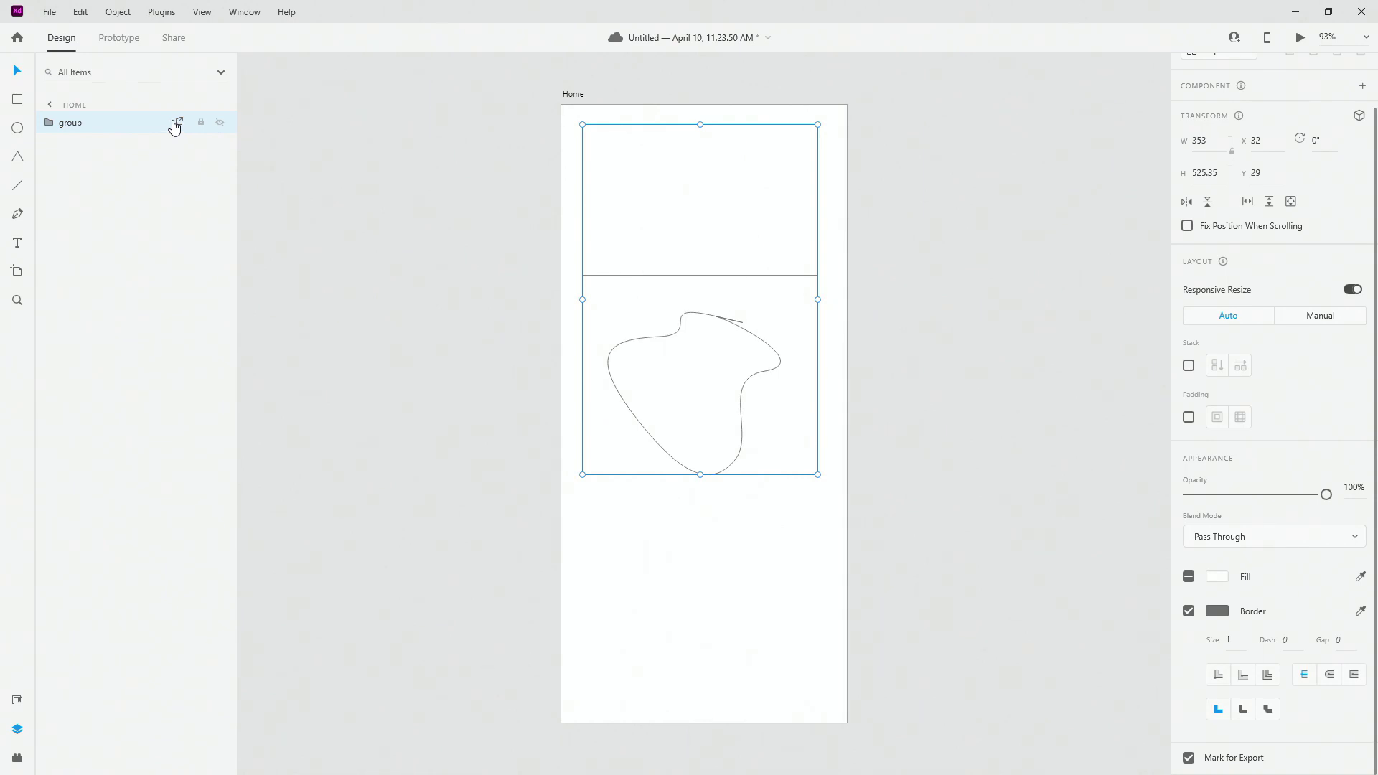
{"action": "key", "text": "ctrl+e"}
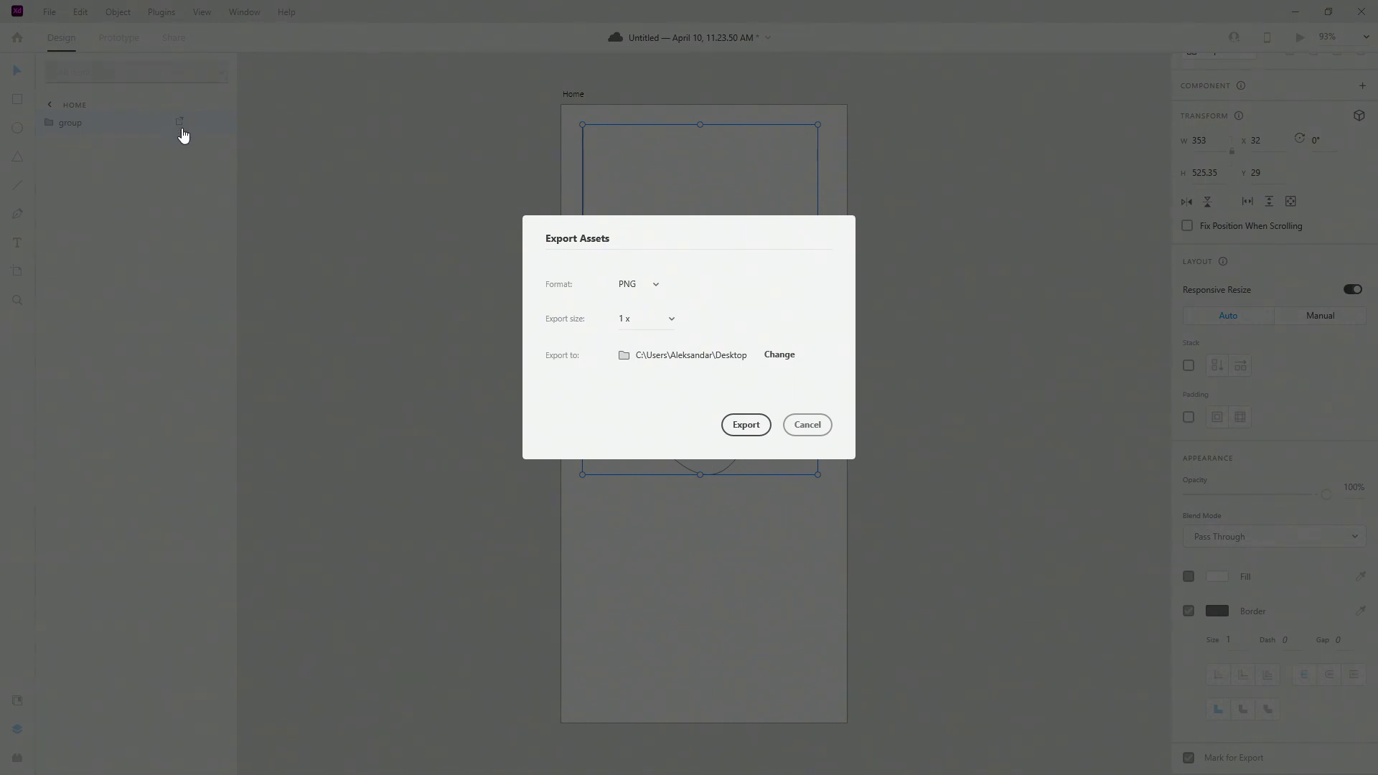
{"action": "left_click", "coordinate": [793, 424]}
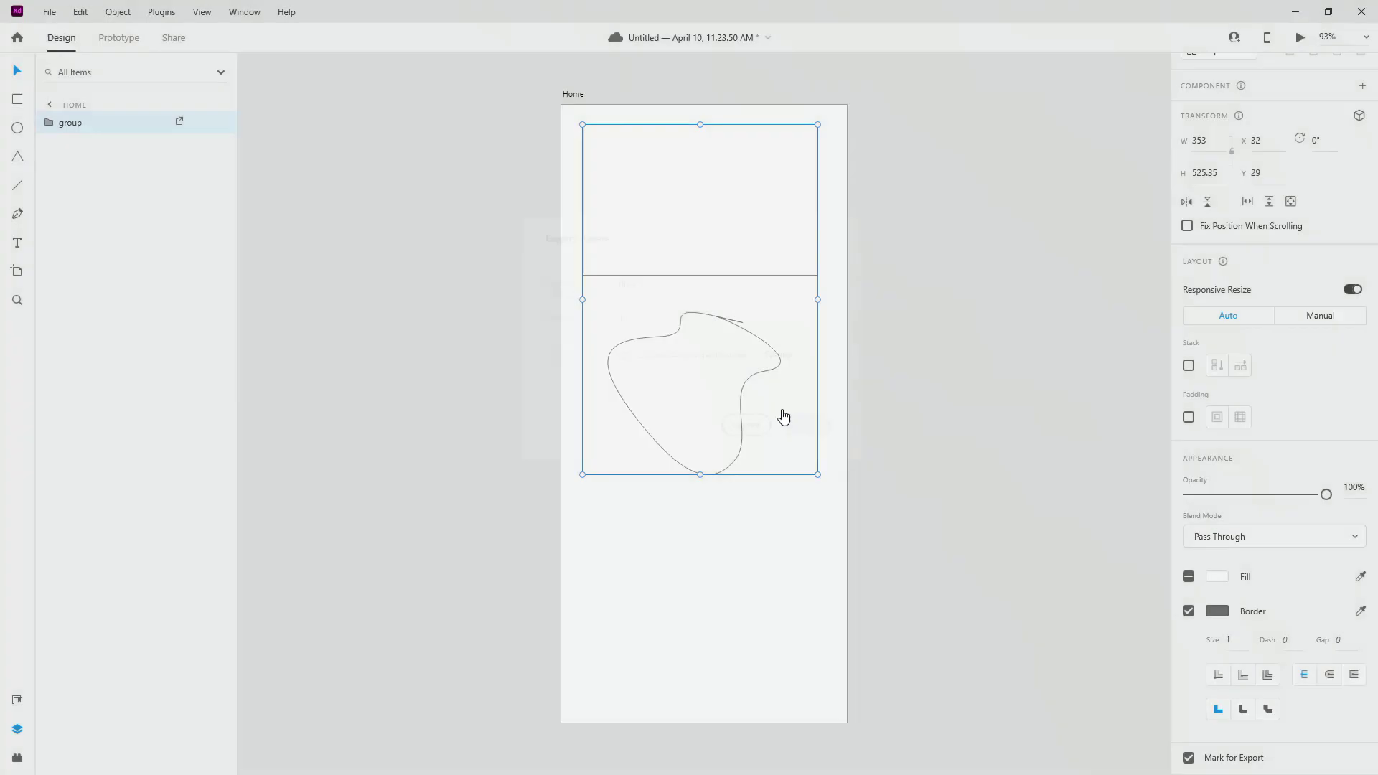
Select both the path and the rectangle inside the group and check their export settings without exporting
{"action": "left_click", "coordinate": [53, 126]}
{"action": "left_click", "coordinate": [107, 169], "text": "shift"}
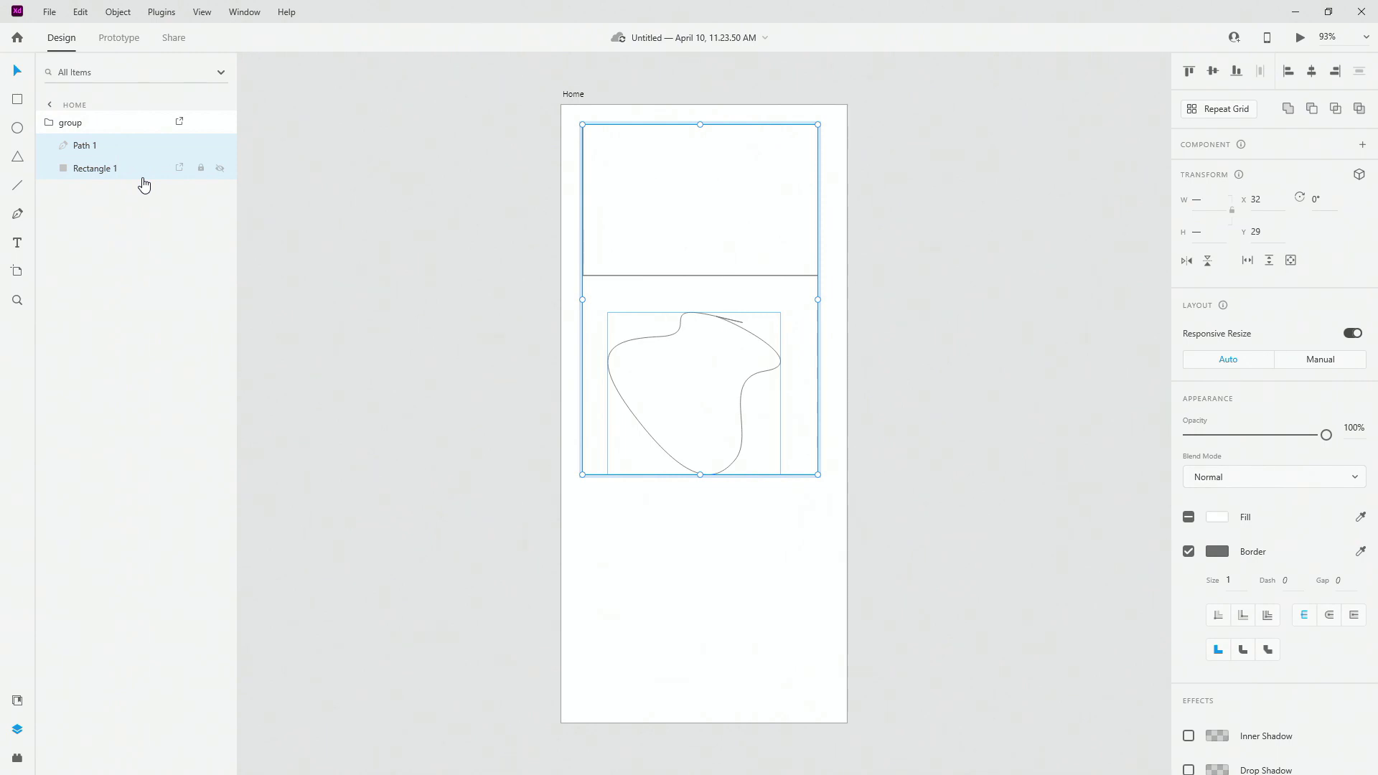
{"action": "key", "text": "ctrl+e"}
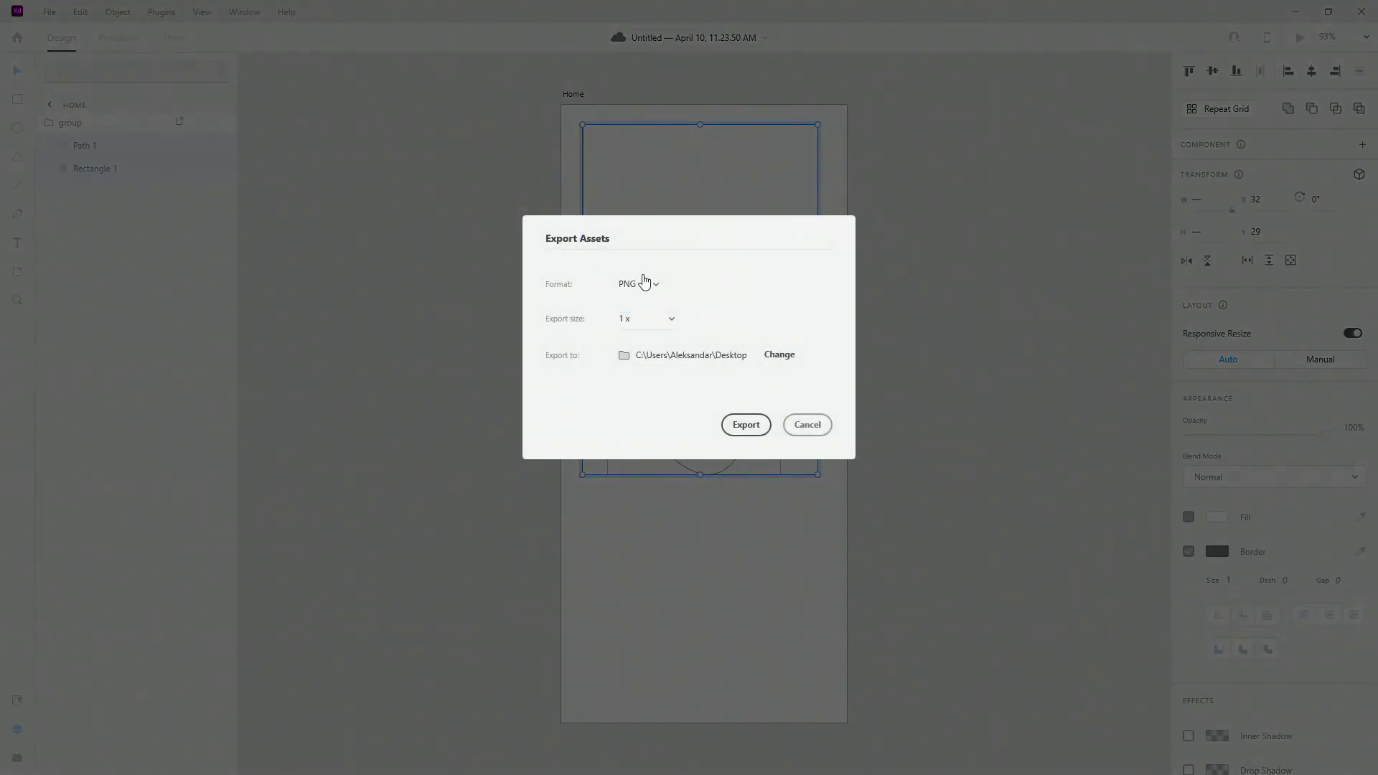
{"action": "left_click", "coordinate": [802, 428]}
Check the export settings of Rectangle 1 for the SVG, PDF and JPG formats
{"action": "left_click", "coordinate": [125, 168]}
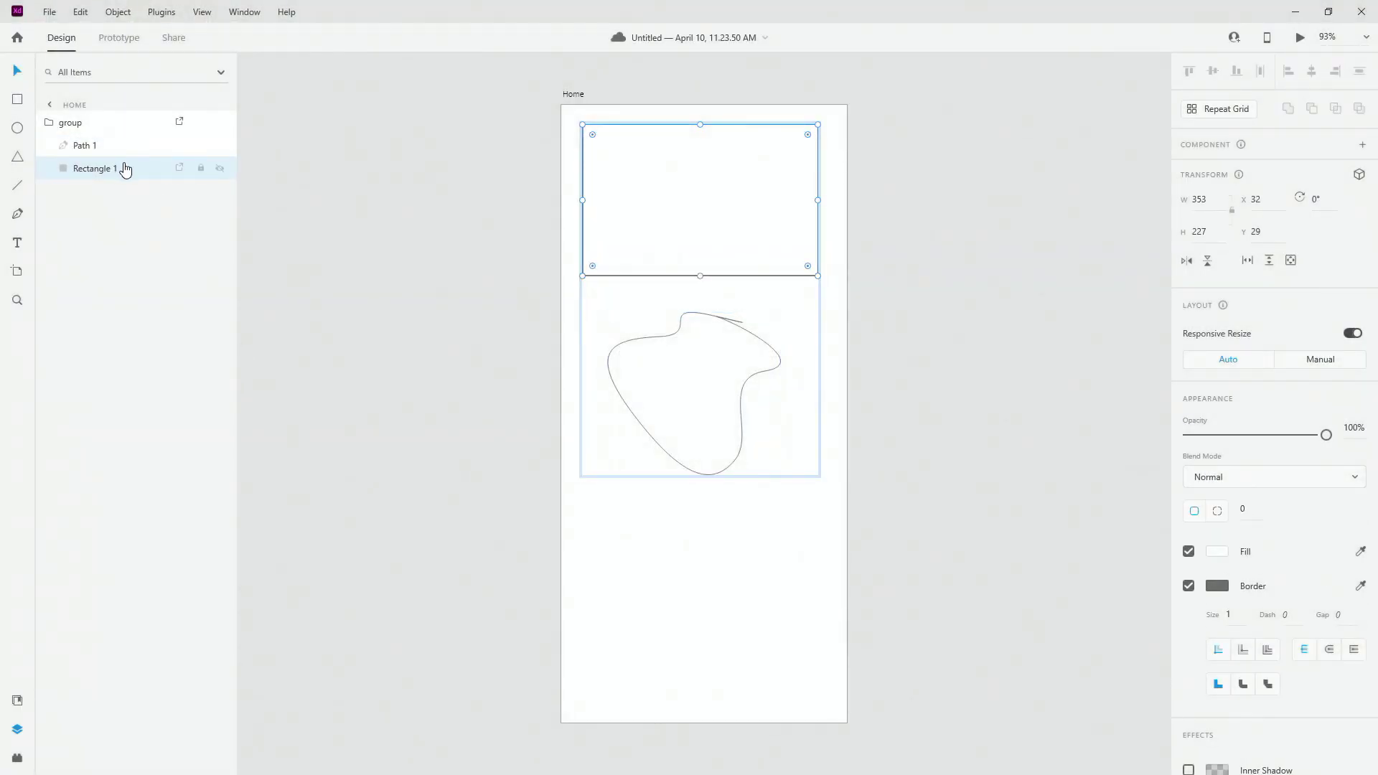
{"action": "key", "text": "ctrl+e"}
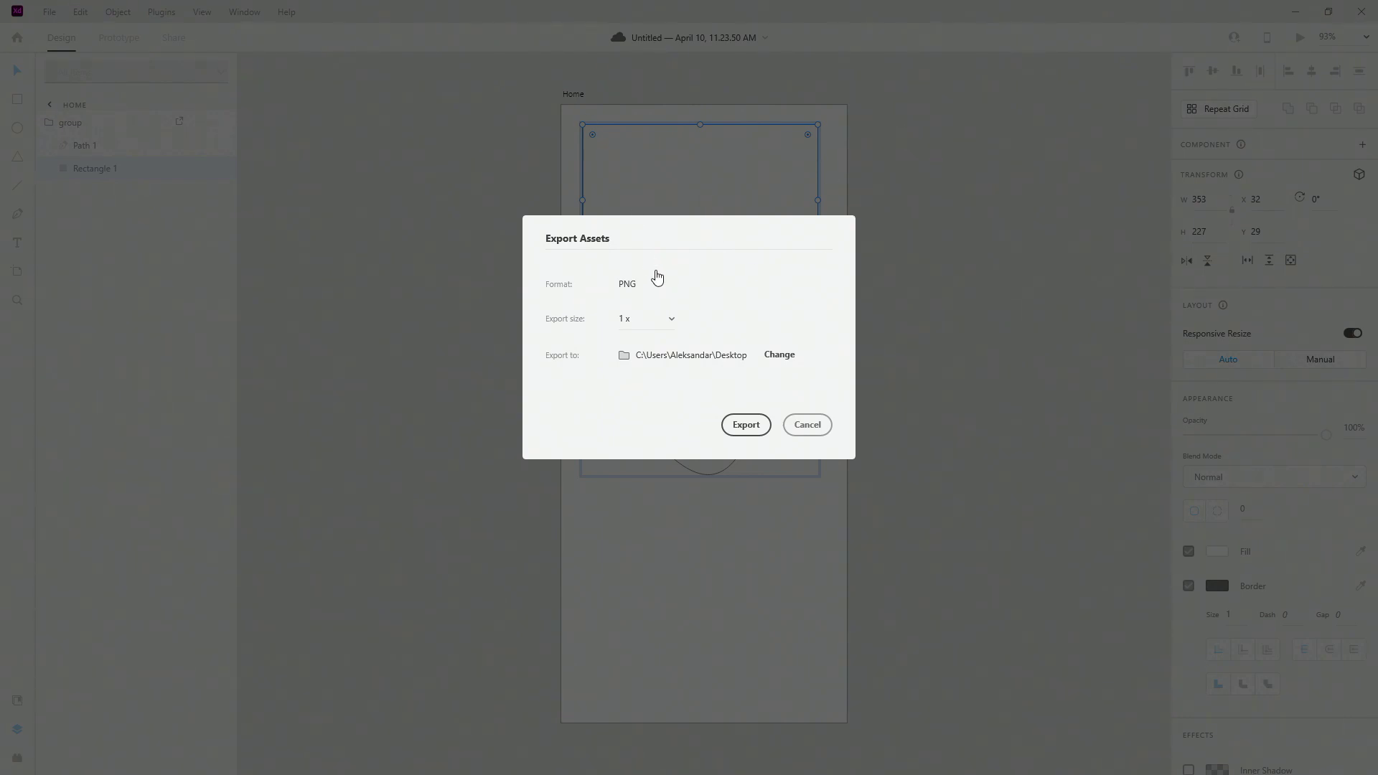
{"action": "left_click", "coordinate": [657, 289]}
{"action": "left_click", "coordinate": [639, 315]}
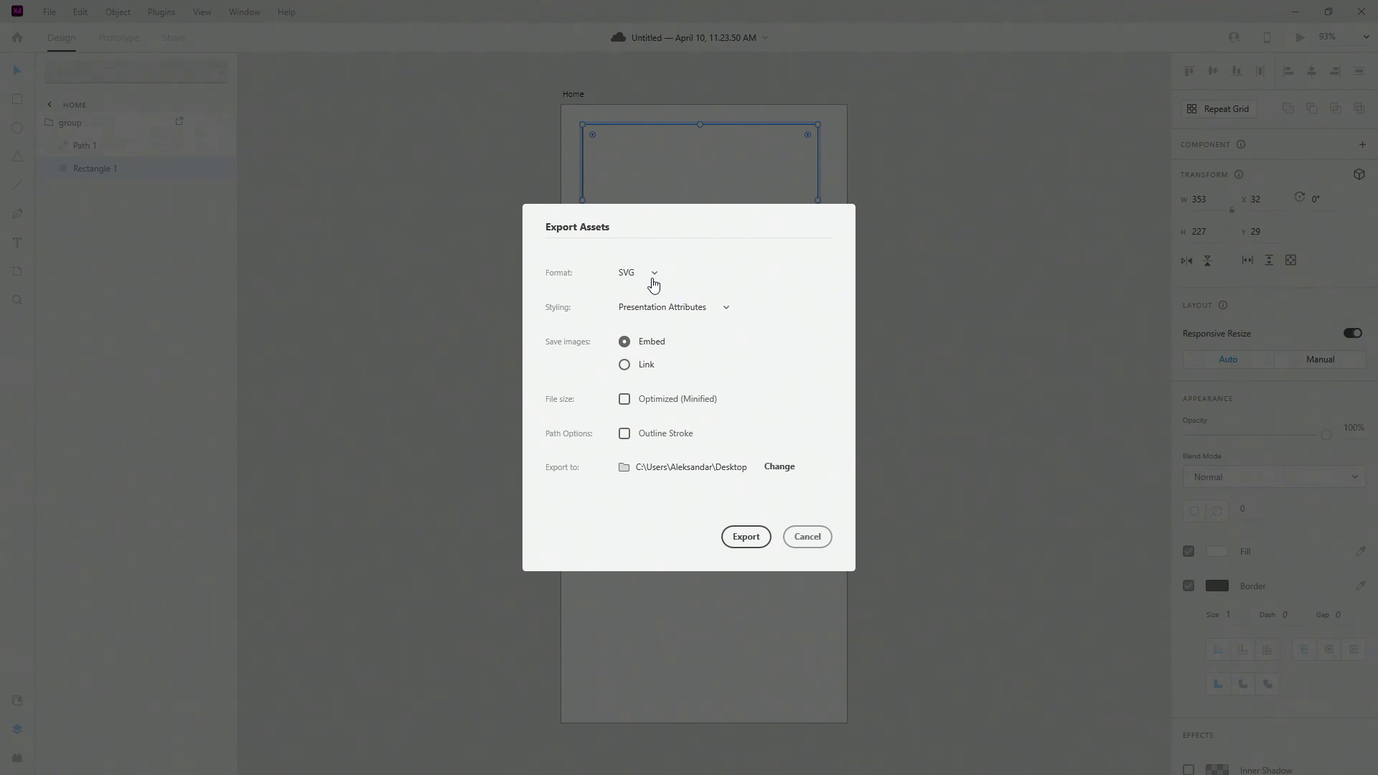
{"action": "left_click", "coordinate": [650, 280]}
{"action": "left_click", "coordinate": [653, 313]}
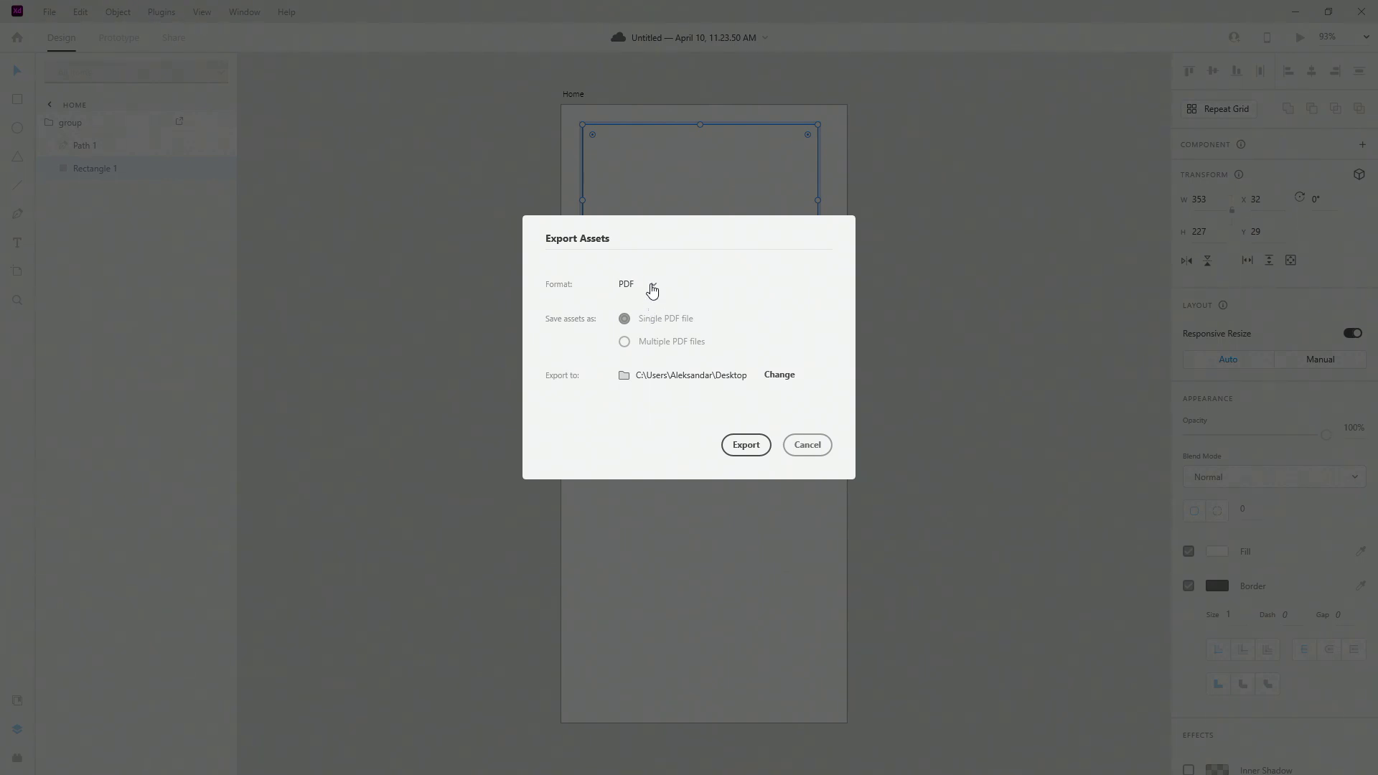
{"action": "left_click", "coordinate": [651, 285]}
{"action": "left_click", "coordinate": [648, 317]}
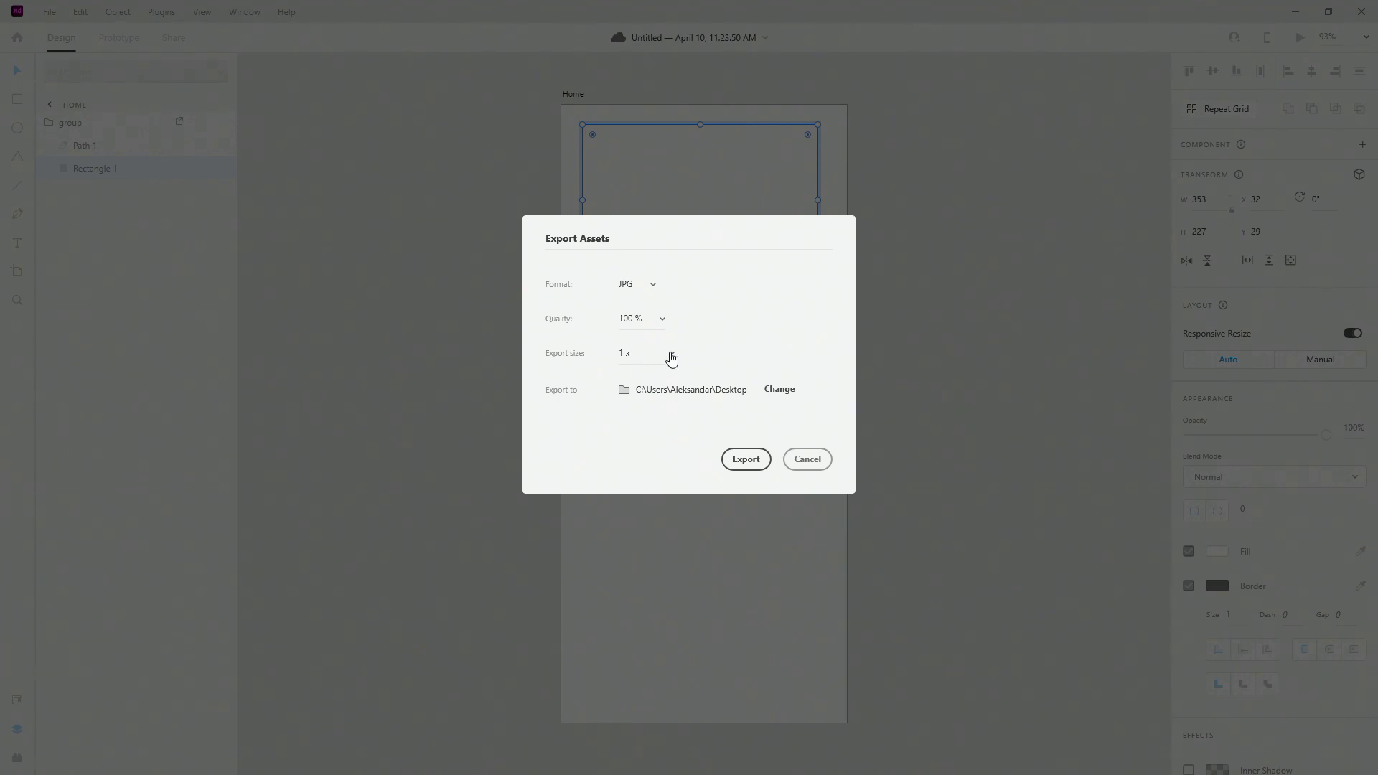
Compare the iOS, Android and Web export sizes for the JPG format without exporting
{"action": "left_click", "coordinate": [670, 357]}
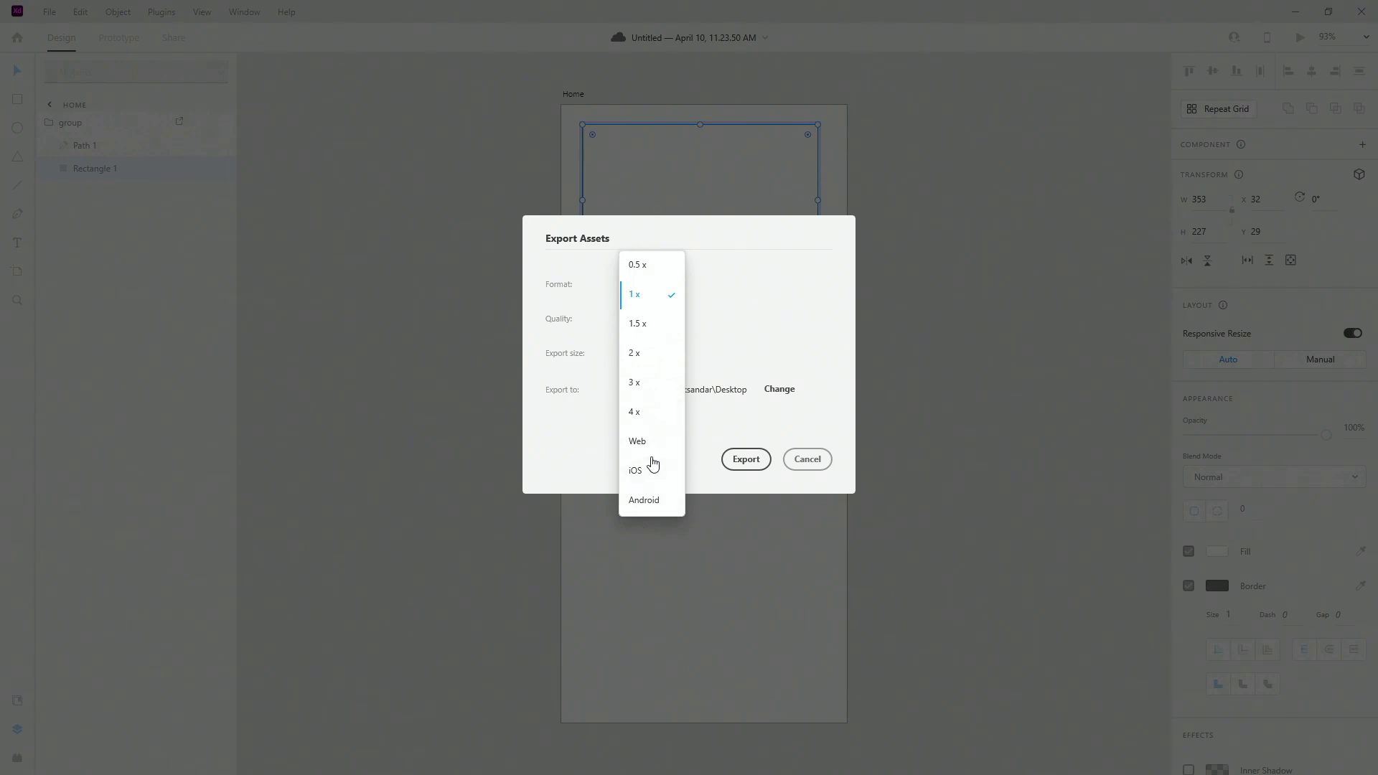
{"action": "left_click", "coordinate": [652, 470]}
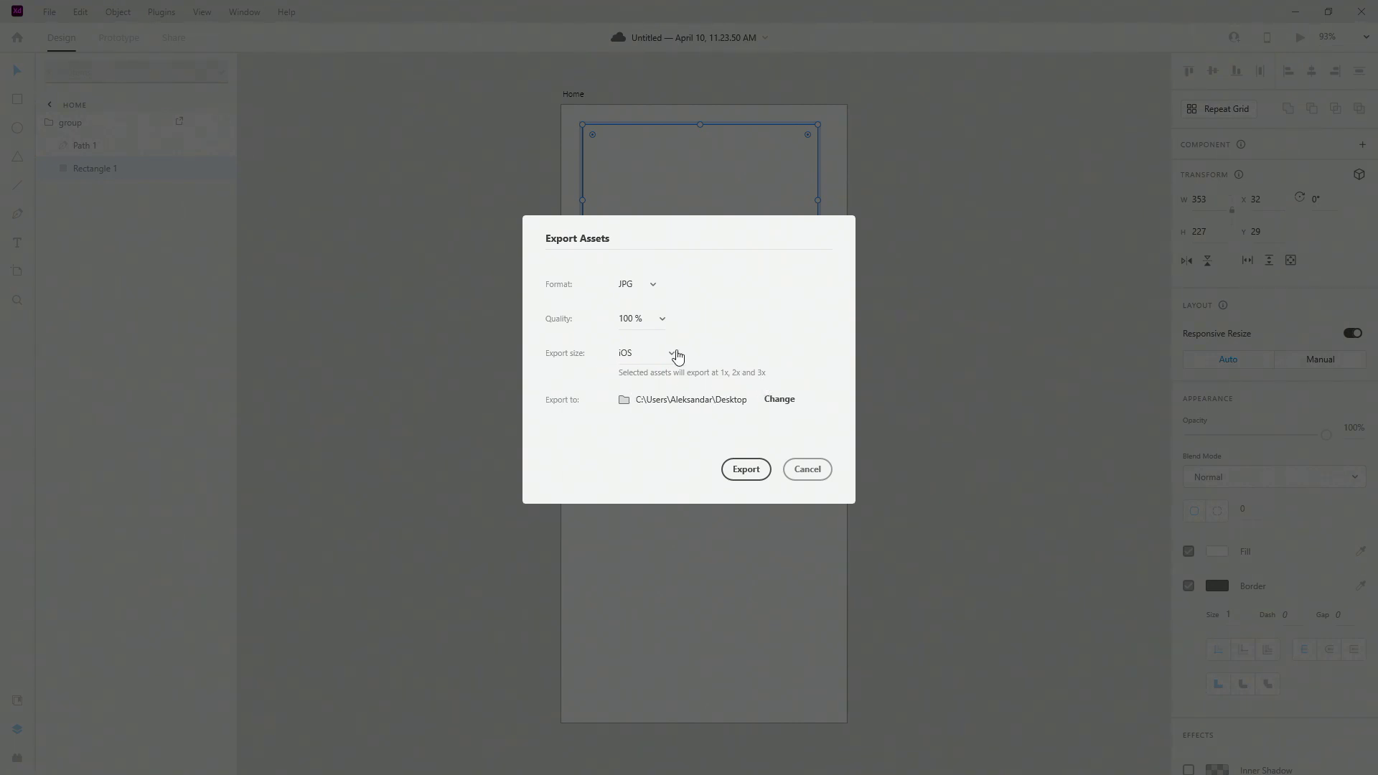
{"action": "left_click", "coordinate": [674, 356]}
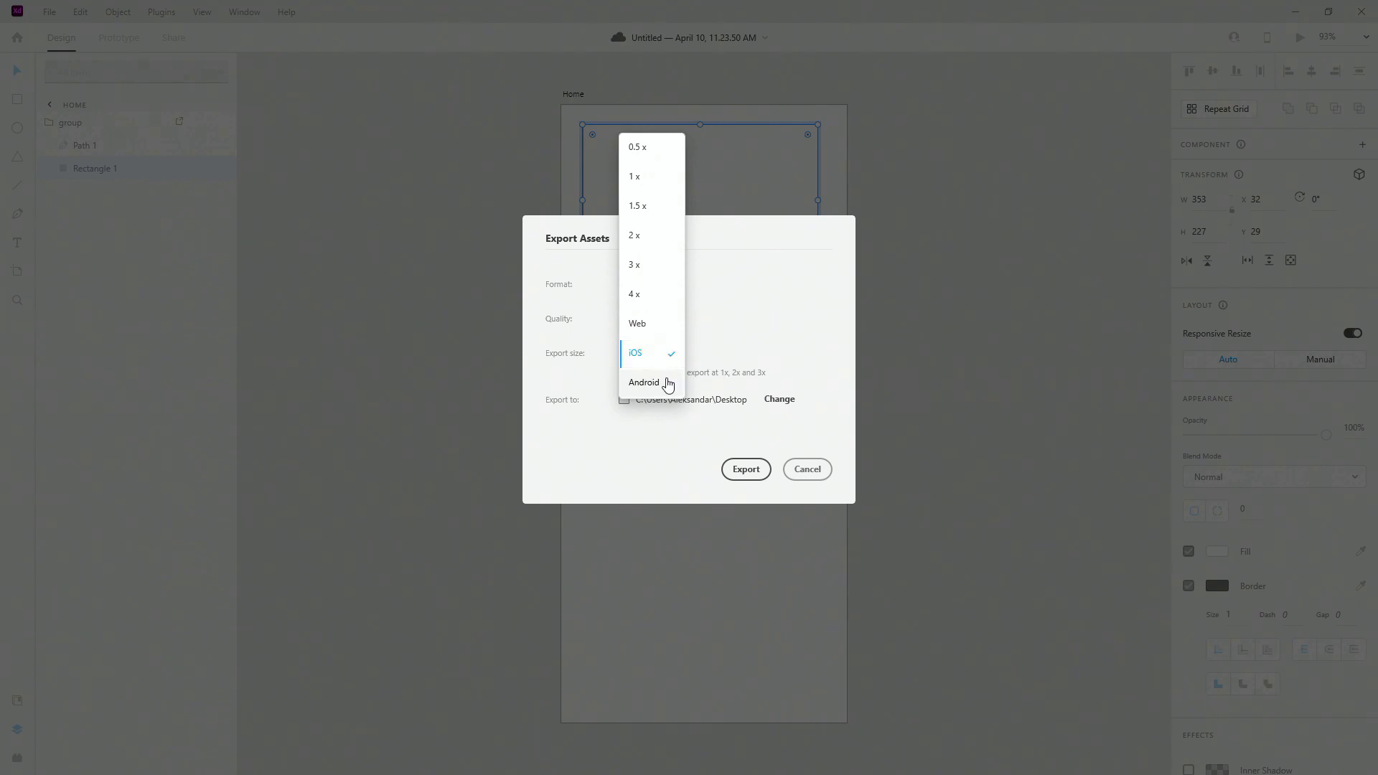
{"action": "left_click", "coordinate": [665, 383]}
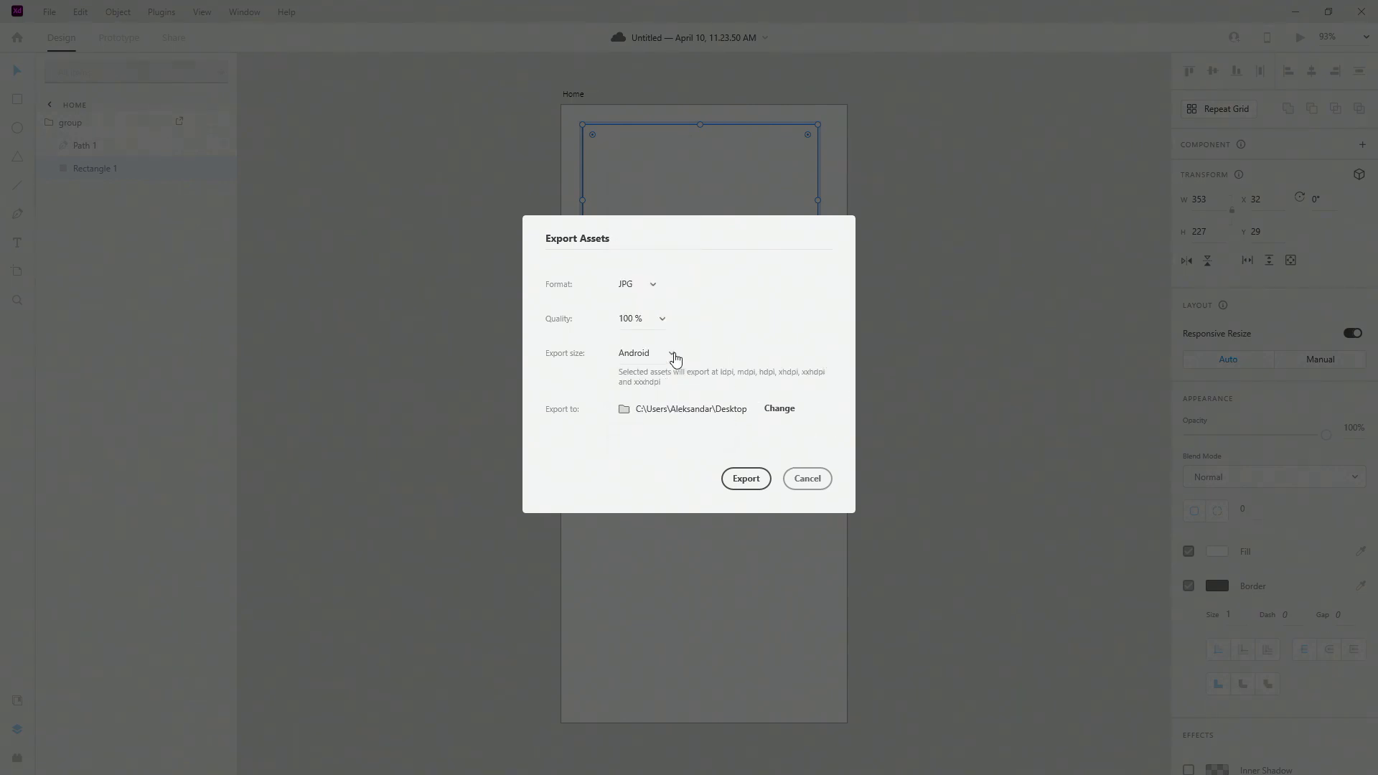
{"action": "left_click", "coordinate": [672, 356]}
{"action": "left_click", "coordinate": [648, 295]}
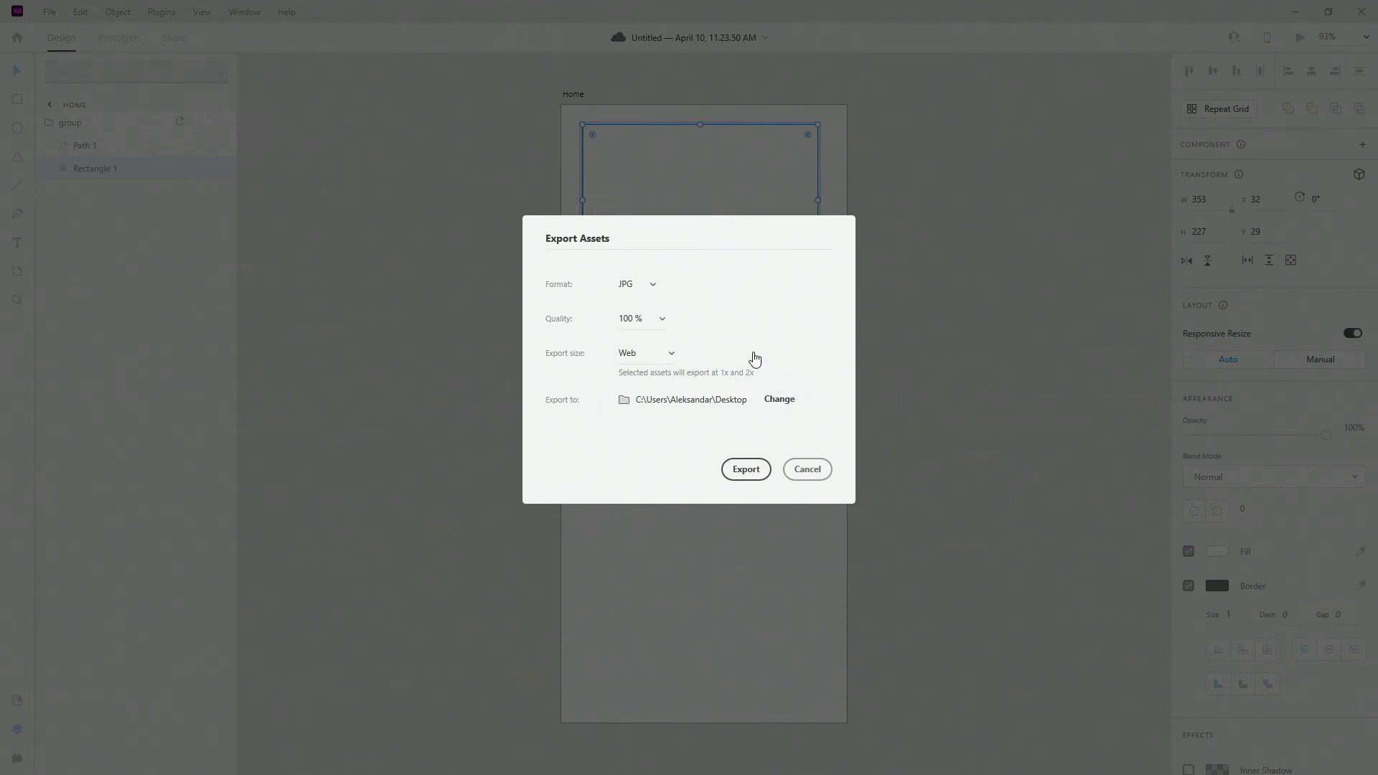
{"action": "left_click", "coordinate": [803, 467]}
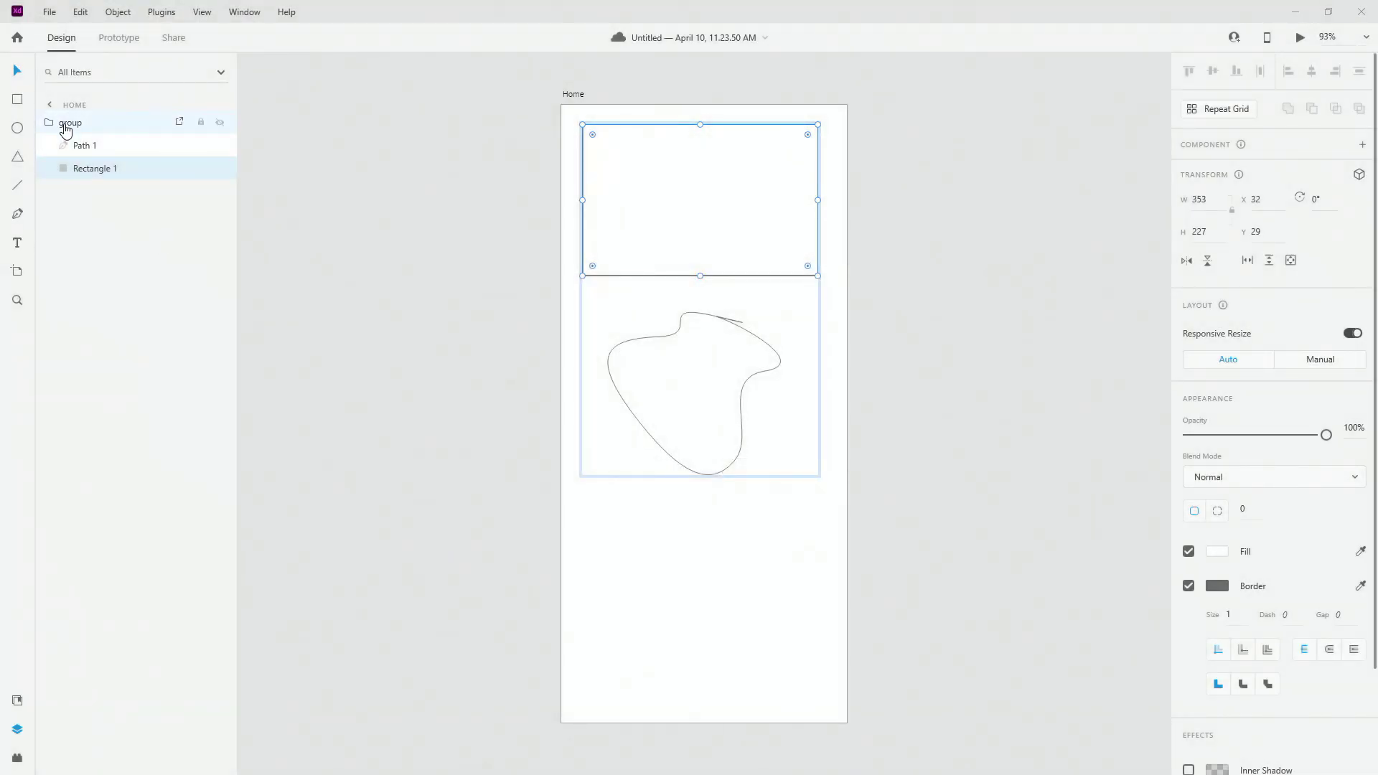
Ungroup the path and rectangle, and rename Rectangle 1 as rectangle
{"action": "right_click", "coordinate": [69, 122]}
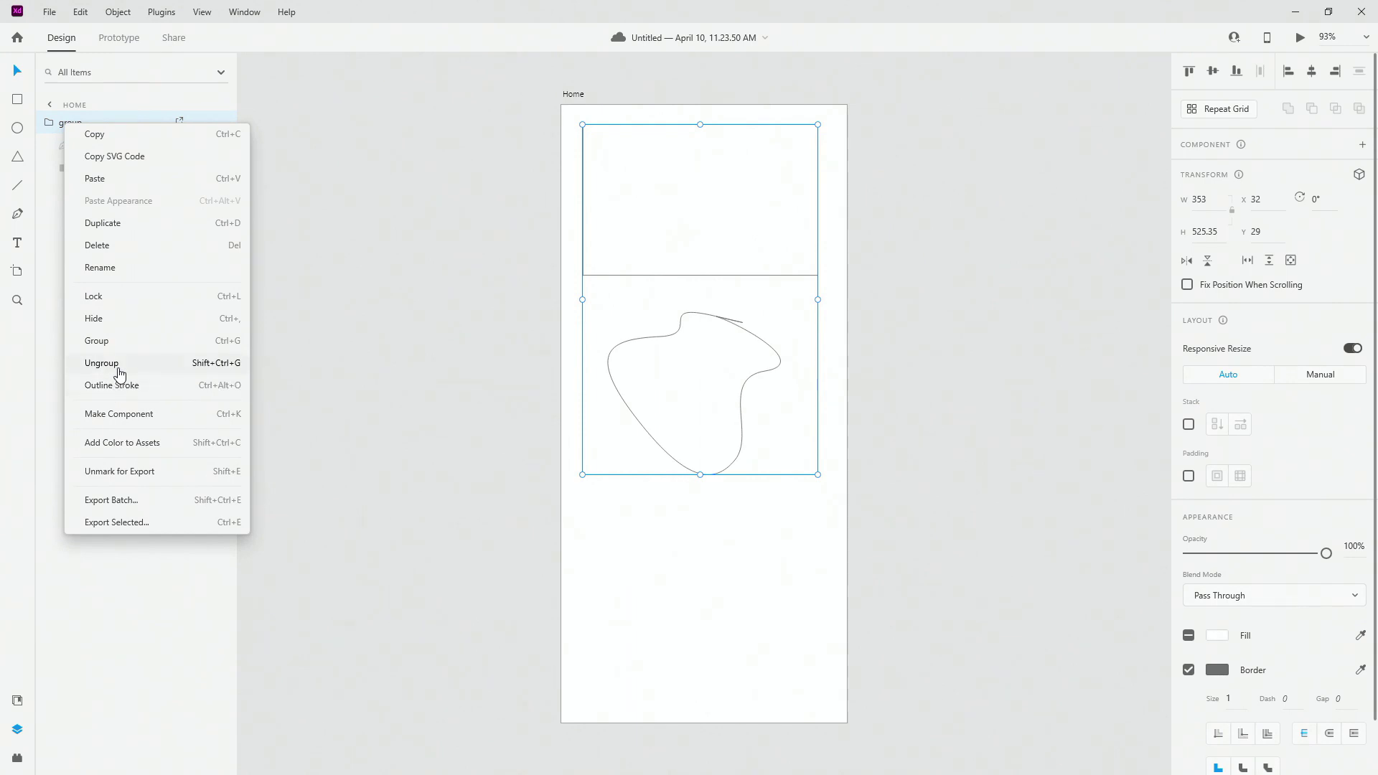
{"action": "left_click", "coordinate": [115, 363]}
{"action": "left_click", "coordinate": [94, 144]}
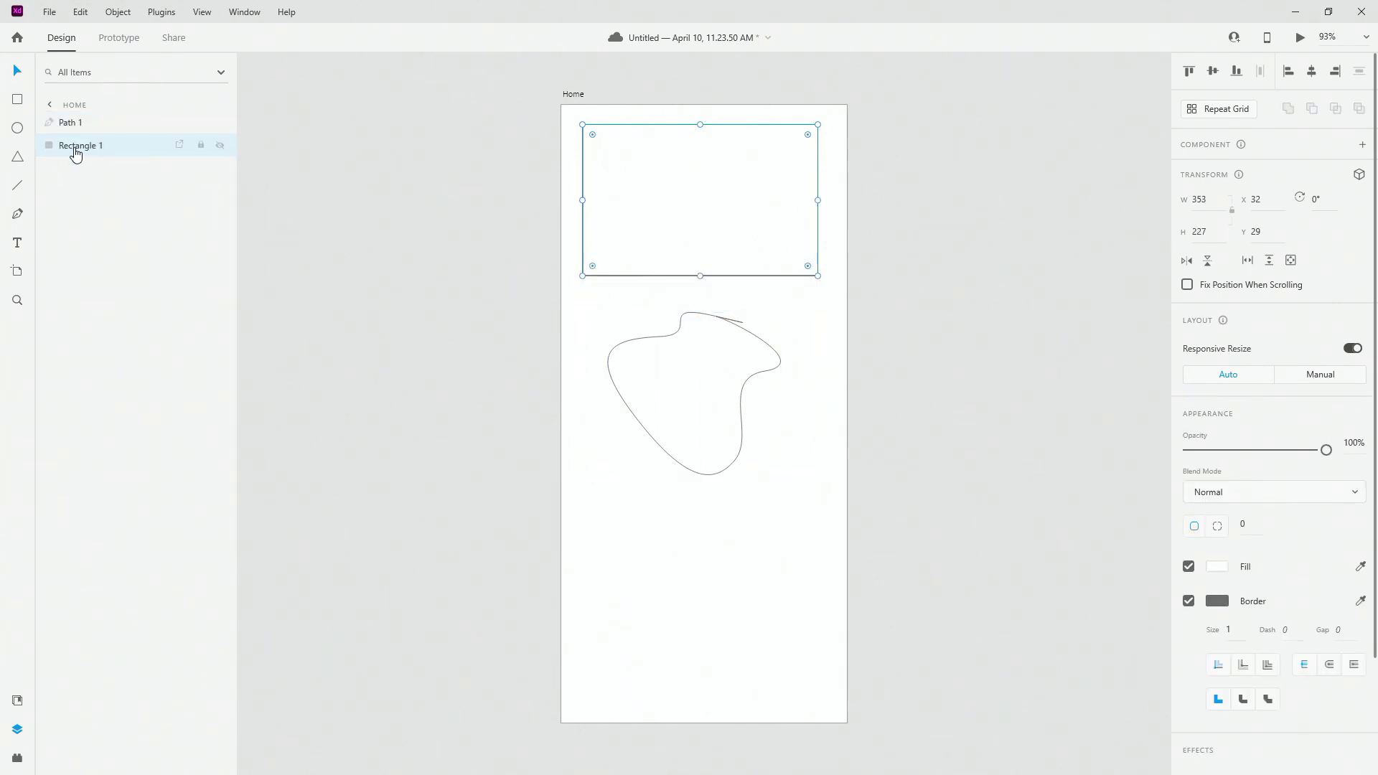
{"action": "double_click", "coordinate": [75, 147]}
{"action": "type", "text": "recta"}
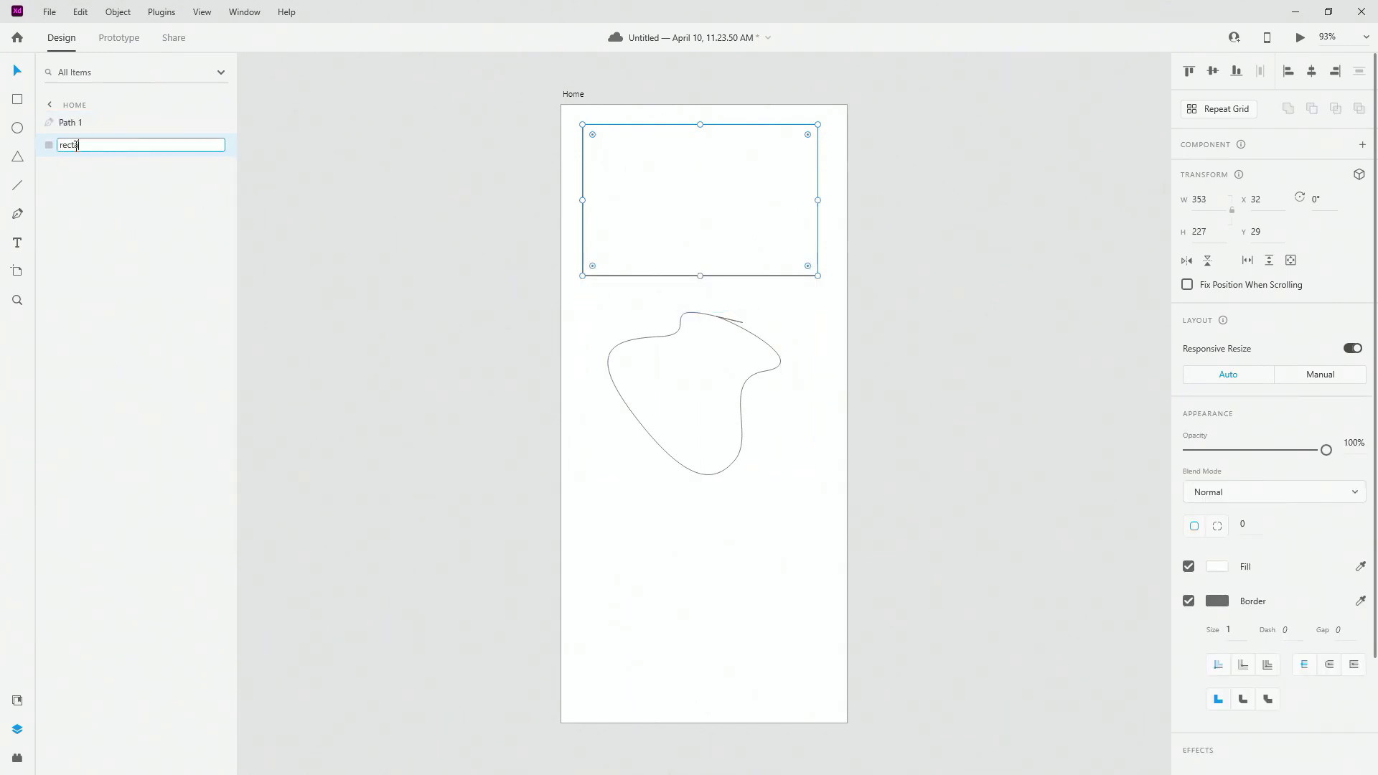
{"action": "type", "text": "ngle"}
{"action": "key", "text": "Return"}
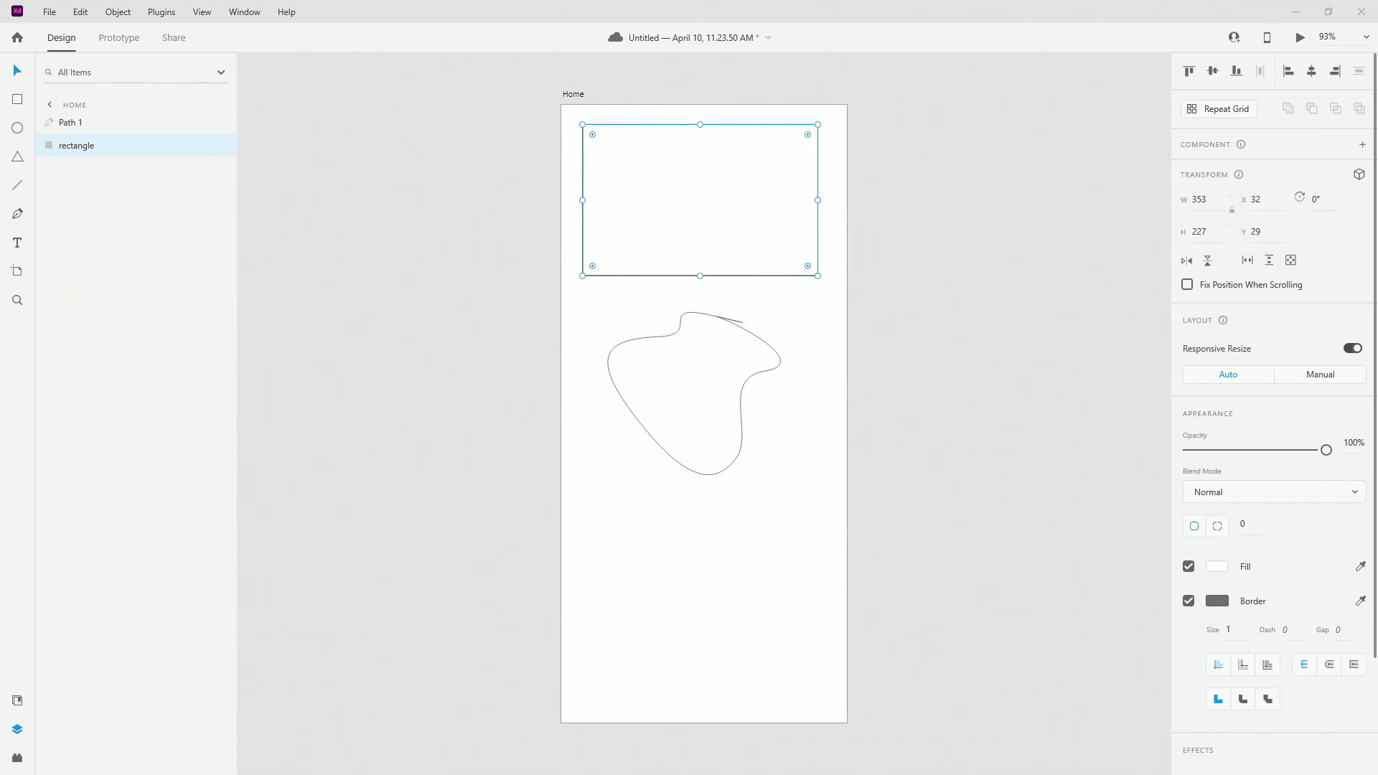
Fill the rectangle with the VR headset photo and enlarge and reposition the photo inside the frame
{"action": "left_click_drag", "start_coordinate": [978, 266], "coordinate": [723, 199]}
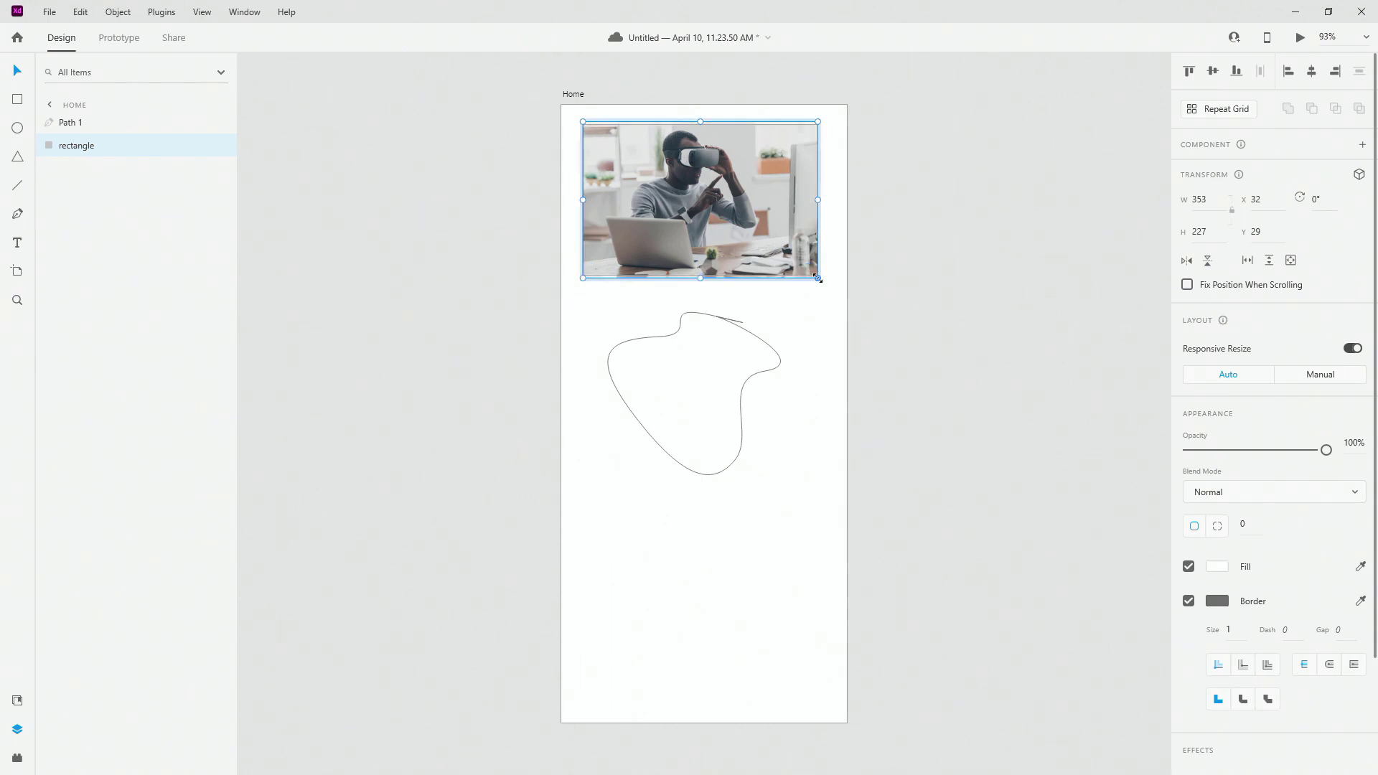
{"action": "key", "text": "alt"}
{"action": "mouse_move", "coordinate": [819, 280]}
{"action": "left_mouse_down"}
{"action": "mouse_move", "coordinate": [849, 320]}
{"action": "mouse_move", "coordinate": [825, 287]}
{"action": "left_mouse_up"}
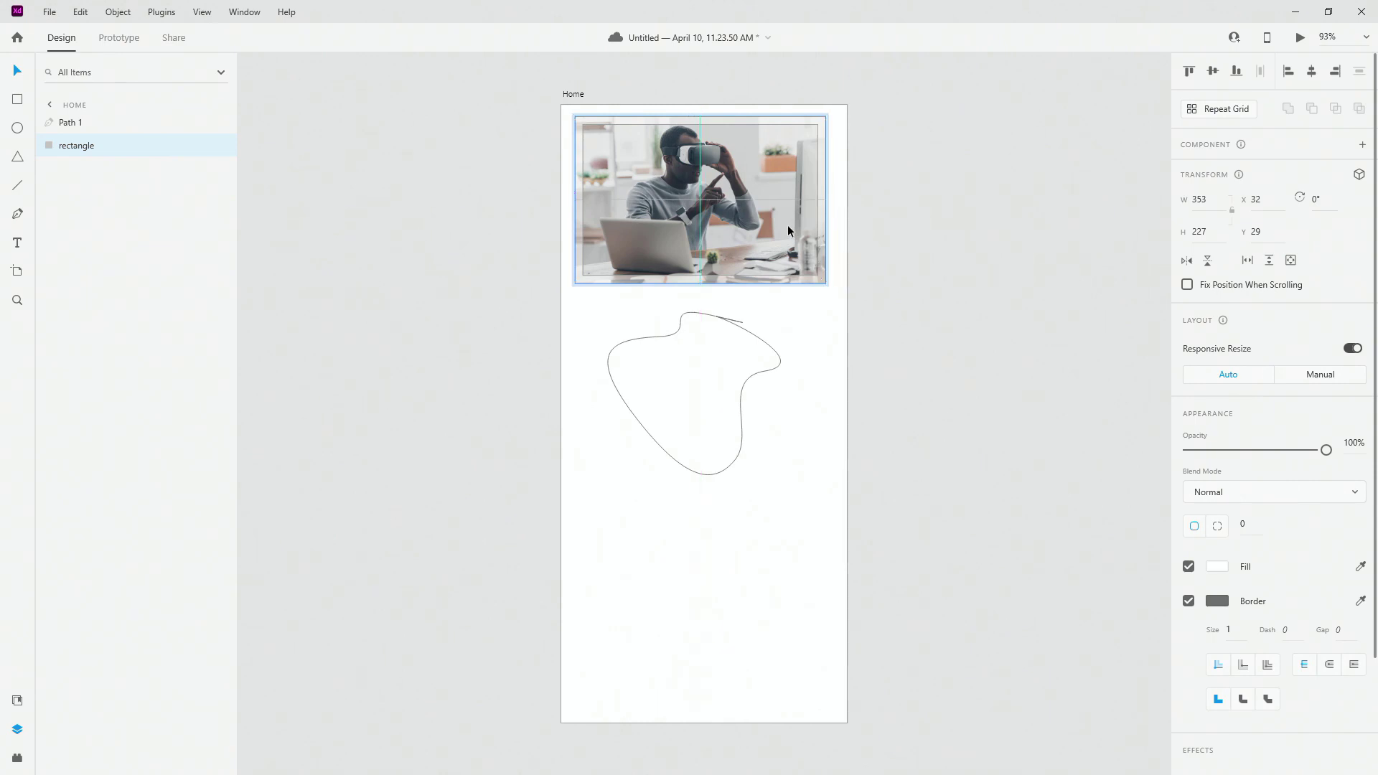
{"action": "left_click_drag", "start_coordinate": [787, 226], "coordinate": [788, 229]}
{"action": "left_click_drag", "start_coordinate": [826, 287], "coordinate": [840, 310]}
{"action": "left_click", "coordinate": [834, 339]}
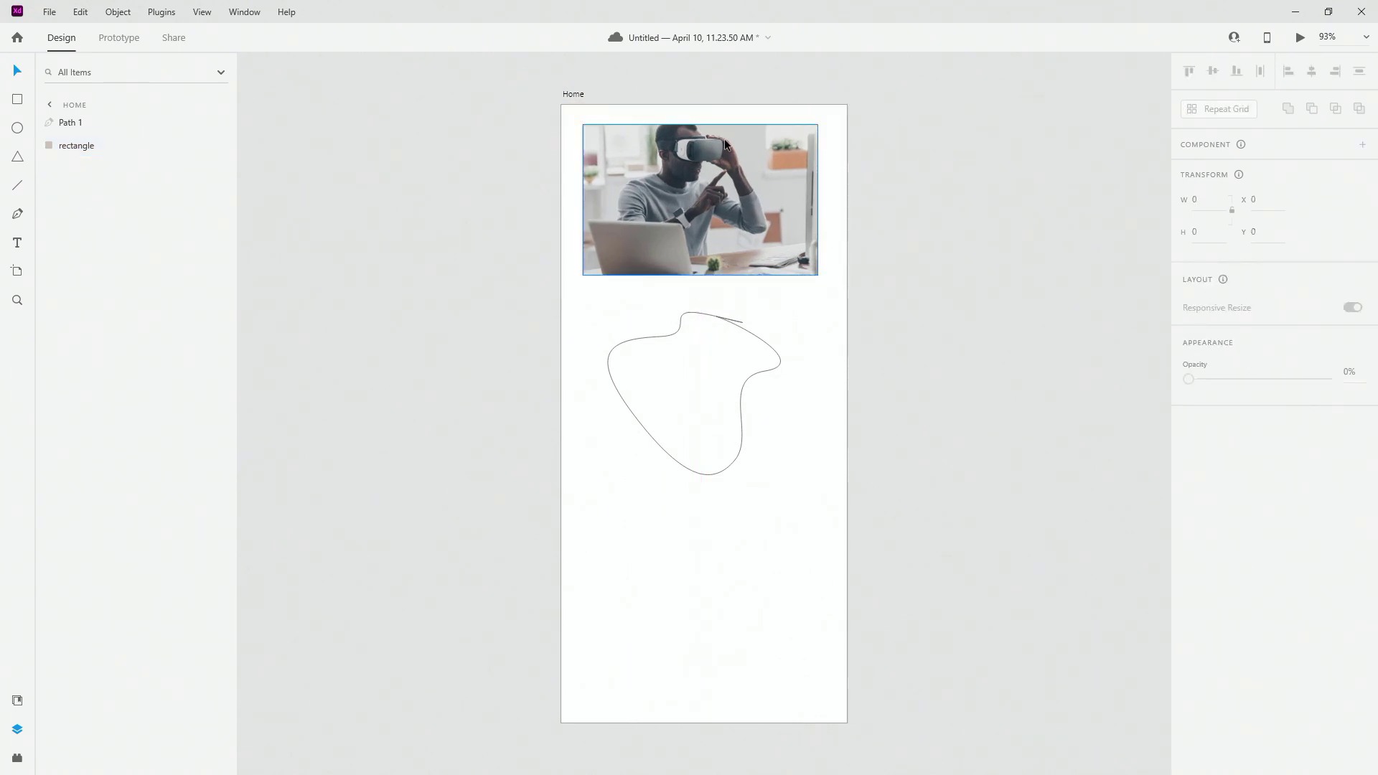
Try aligning the photo rectangle to the artboard's top, middle, bottom, left, centre and right
{"action": "left_click", "coordinate": [725, 144]}
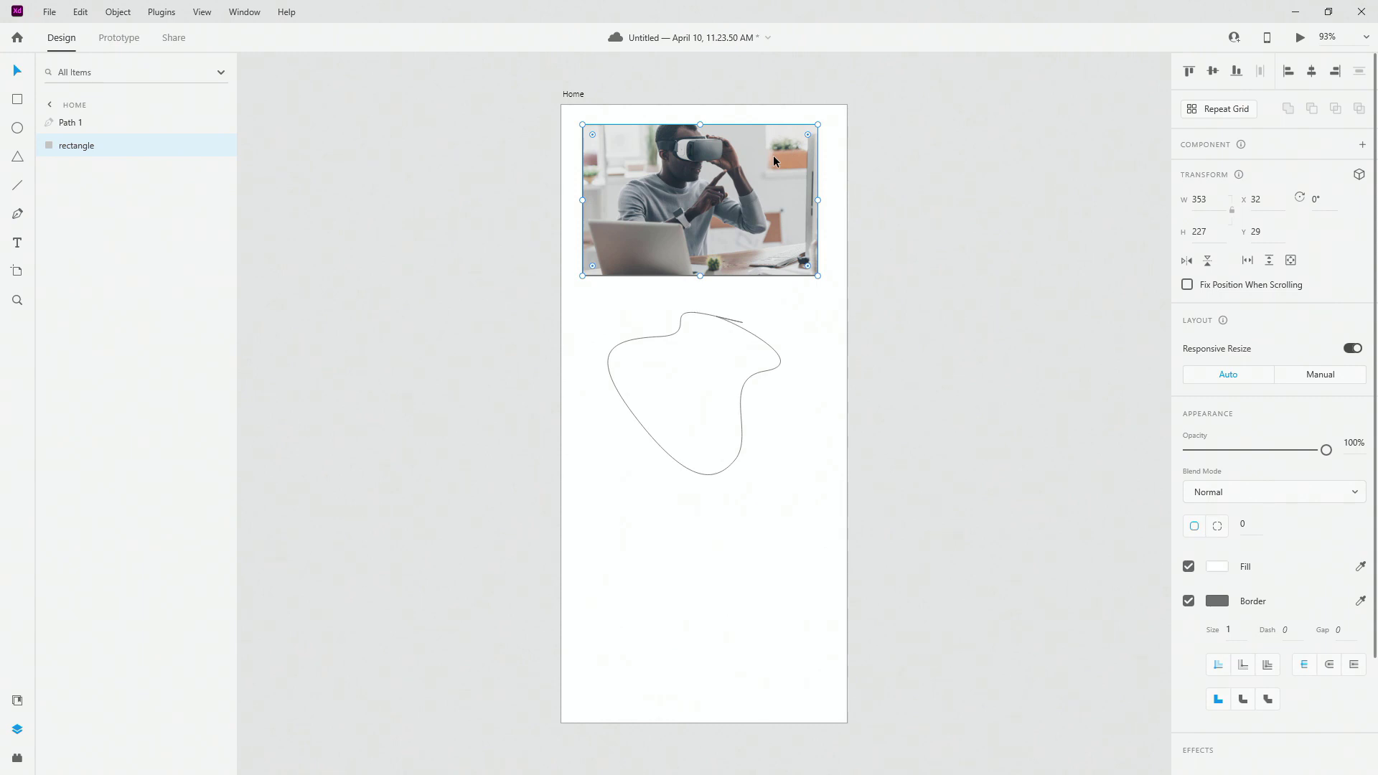
{"action": "left_click", "coordinate": [1189, 74]}
{"action": "left_click", "coordinate": [1212, 72]}
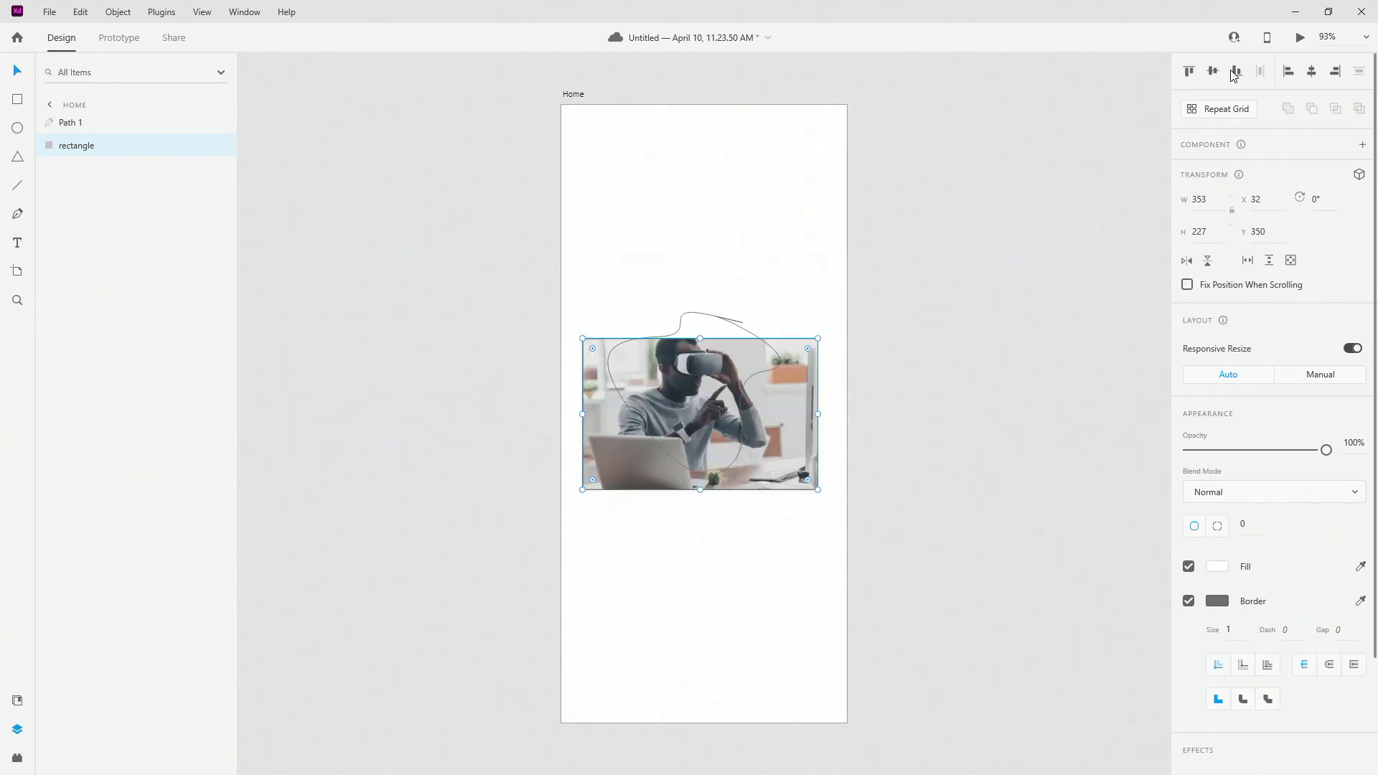
{"action": "left_click", "coordinate": [1235, 72]}
{"action": "left_click", "coordinate": [1290, 72]}
{"action": "left_click", "coordinate": [1312, 72]}
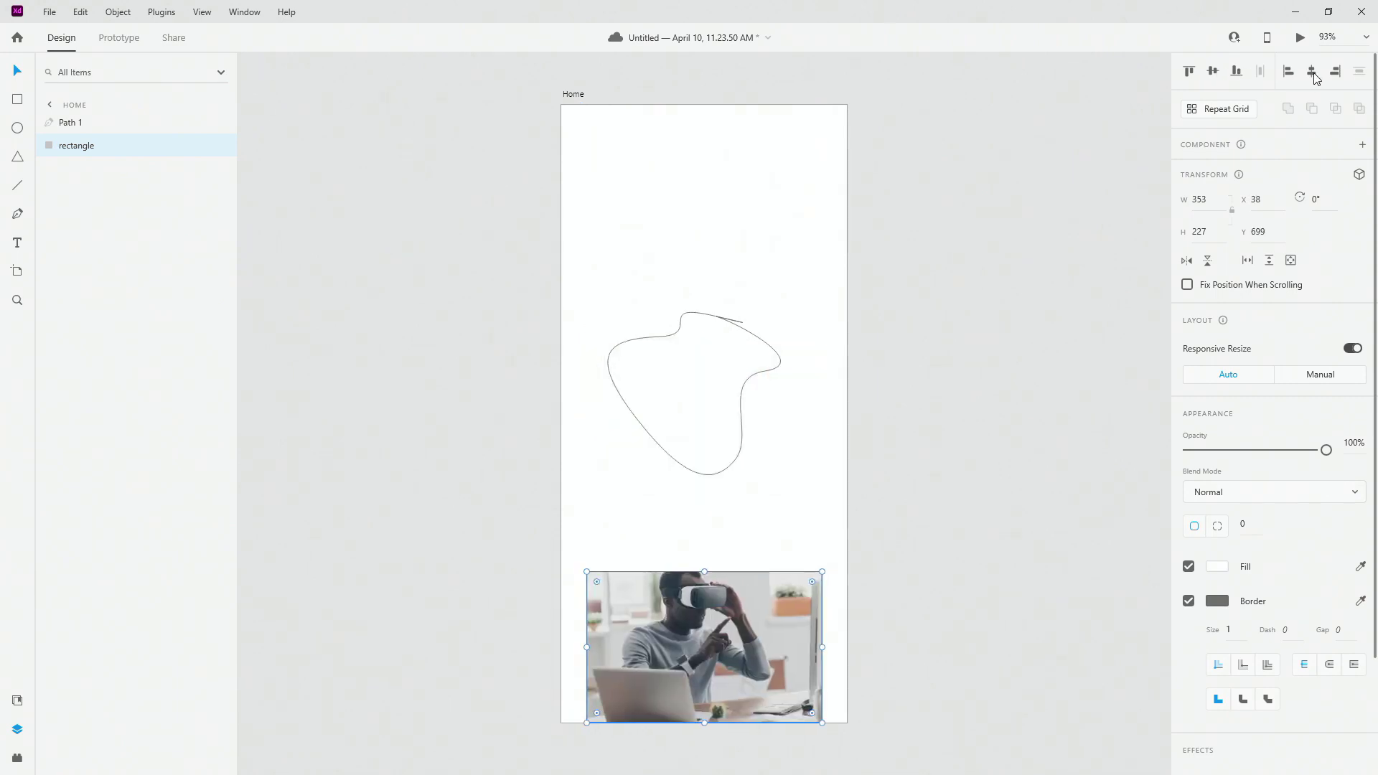
{"action": "left_click", "coordinate": [1336, 73]}
Centre the photo rectangle vertically and horizontally on the artboard and delete Path 1
{"action": "left_click", "coordinate": [1211, 71]}
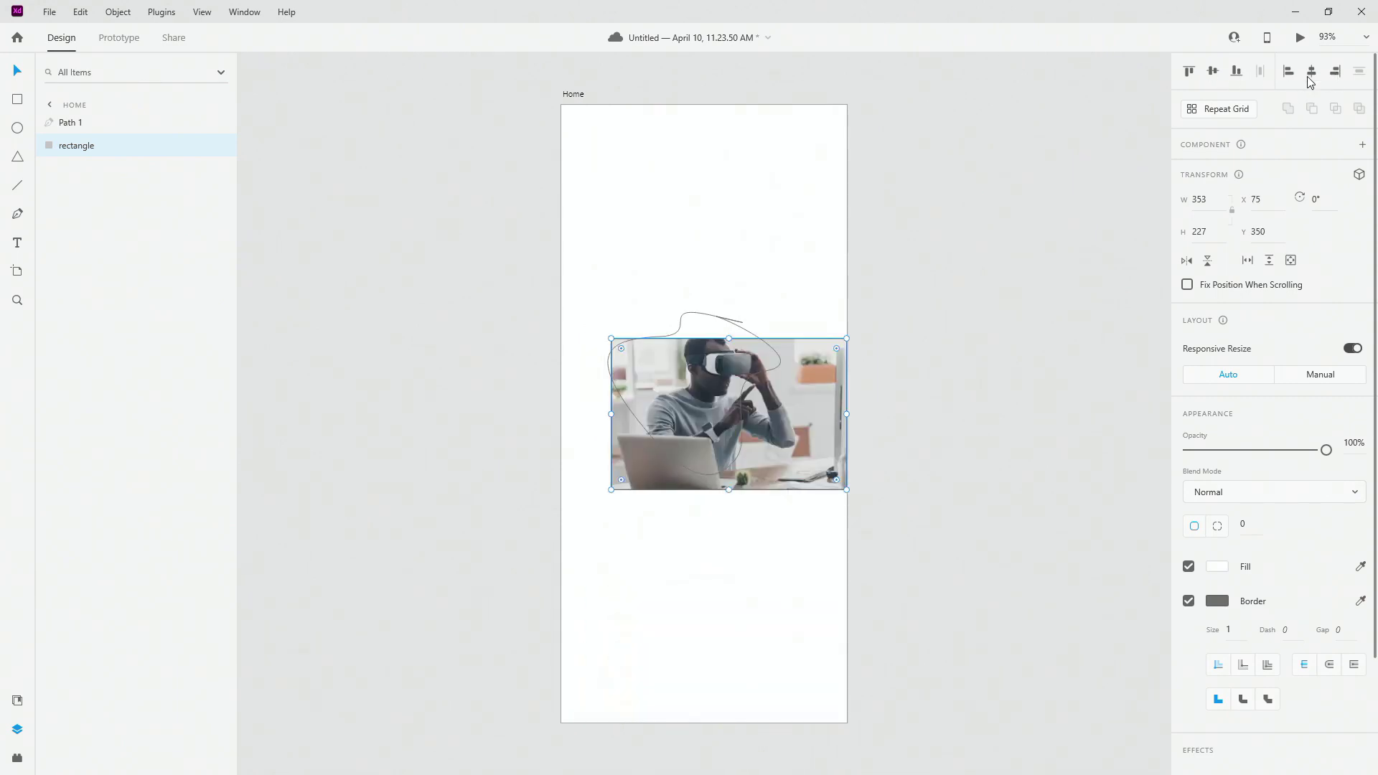
{"action": "left_click", "coordinate": [1311, 72]}
{"action": "left_click", "coordinate": [93, 125]}
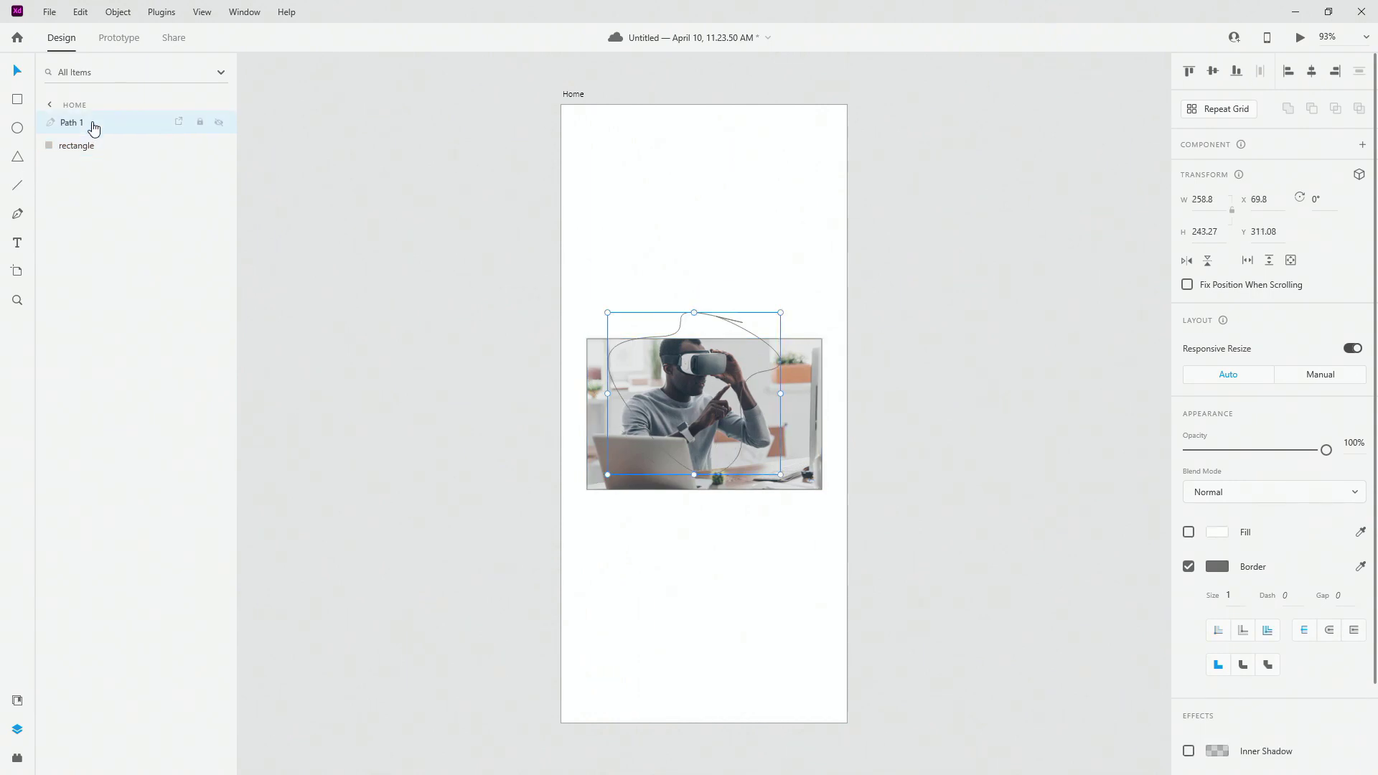
{"action": "key", "text": "Delete"}
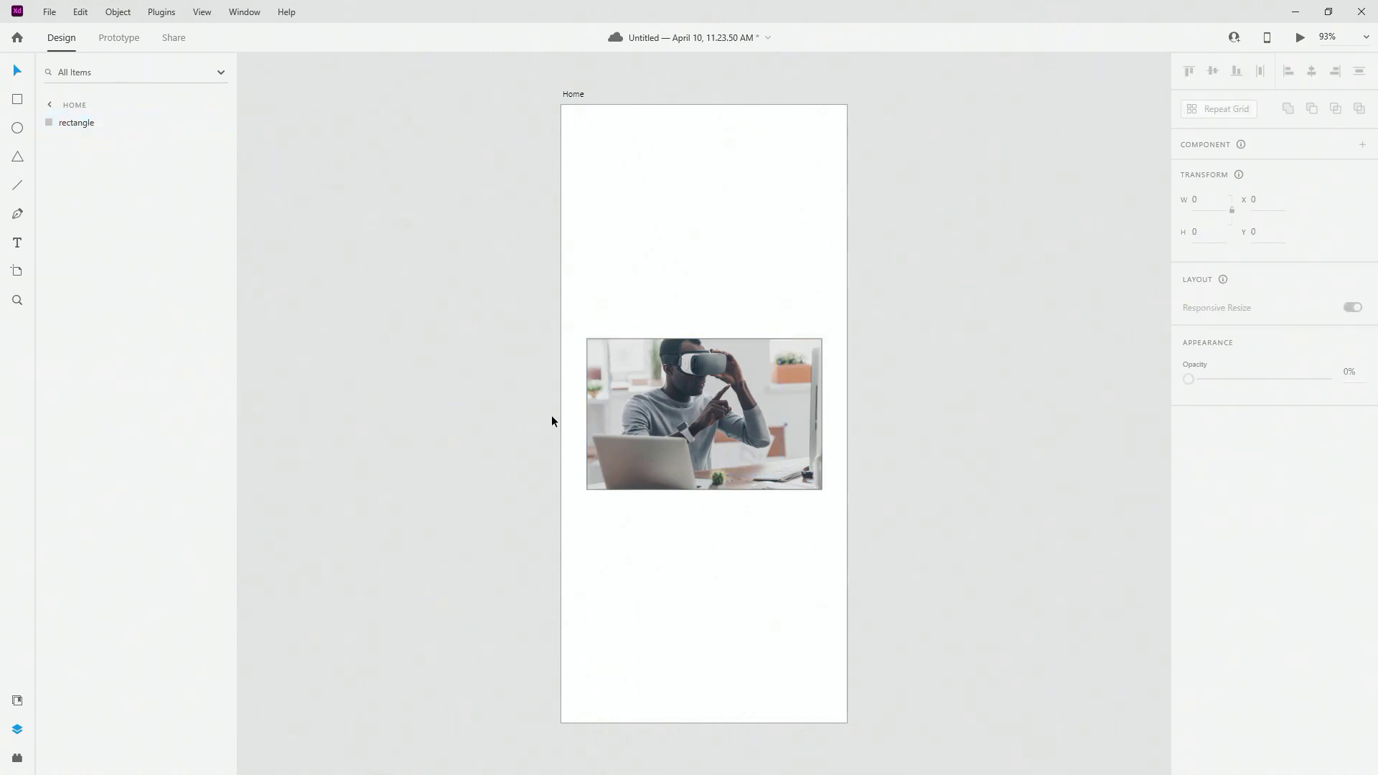
Try rotating the photo rectangle by 45° and freehand, undoing each rotation, and flip it horizontally and back
{"action": "left_click", "coordinate": [735, 426]}
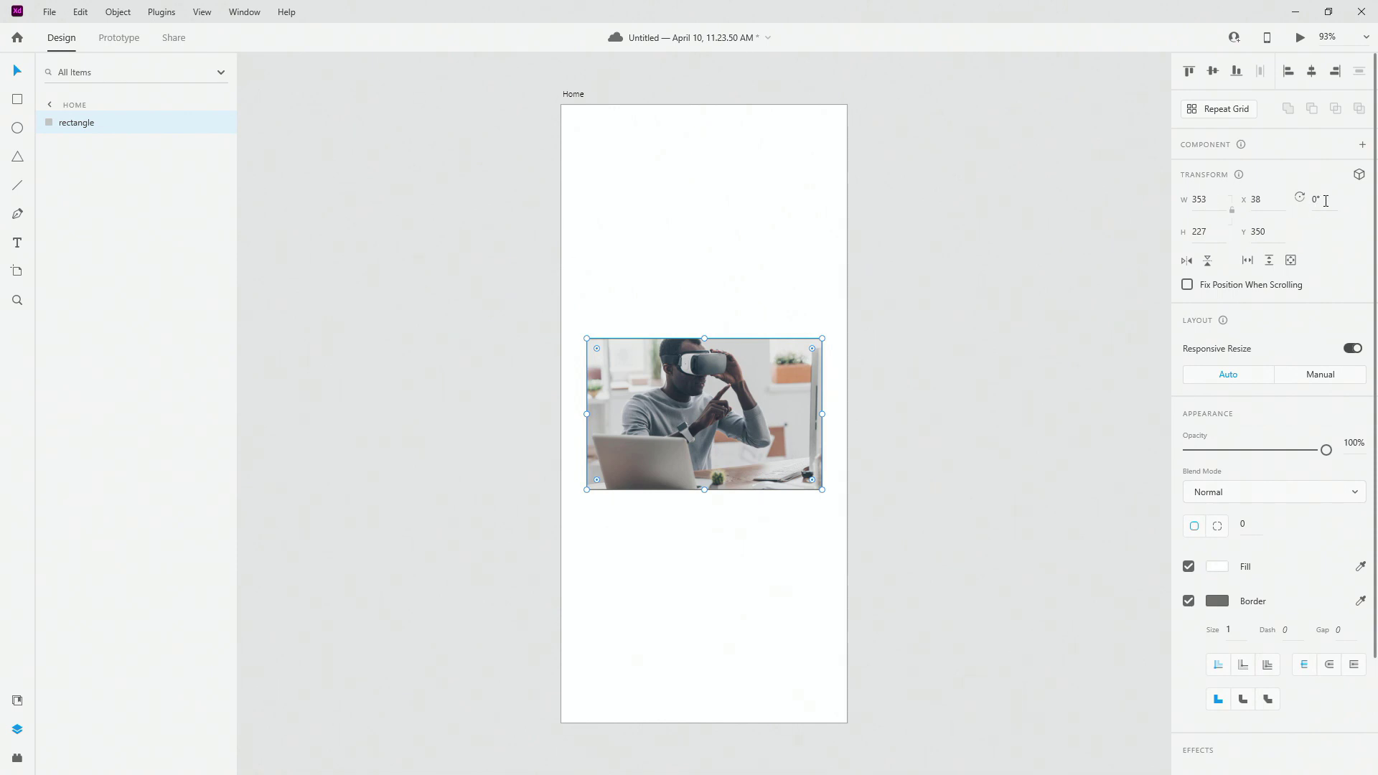
{"action": "left_click", "coordinate": [1318, 201]}
{"action": "type", "text": "45"}
{"action": "key", "text": "Return"}
{"action": "key", "text": "ctrl+z"}
{"action": "left_click_drag", "start_coordinate": [827, 337], "coordinate": [807, 542]}
{"action": "key", "text": "ctrl+z"}
{"action": "left_click", "coordinate": [1186, 262]}
{"action": "left_click", "coordinate": [1187, 262]}
Duplicate the photo rectangle into a vertical column of four evenly spaced rectangles
{"action": "left_click_drag", "start_coordinate": [795, 382], "coordinate": [768, 686]}
{"action": "key", "text": "ctrl+d"}
{"action": "key", "text": "ctrl+d"}
Move all four photo rectangles up to Y 30 and turn them into a vertical scroll group
{"action": "left_click", "coordinate": [749, 599], "text": "shift"}
{"action": "left_click", "coordinate": [760, 434], "text": "shift"}
{"action": "left_click", "coordinate": [743, 251], "text": "shift"}
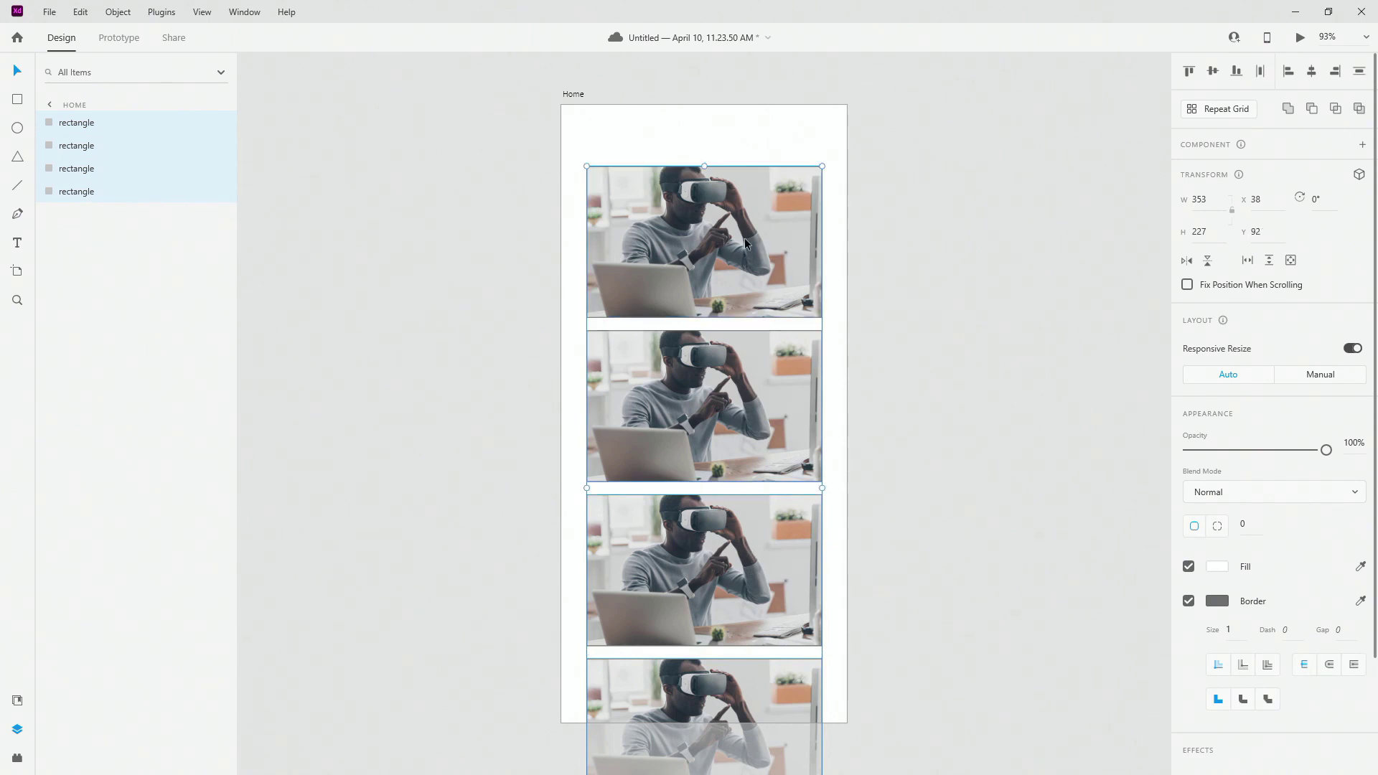
{"action": "left_click_drag", "start_coordinate": [744, 238], "coordinate": [744, 196]}
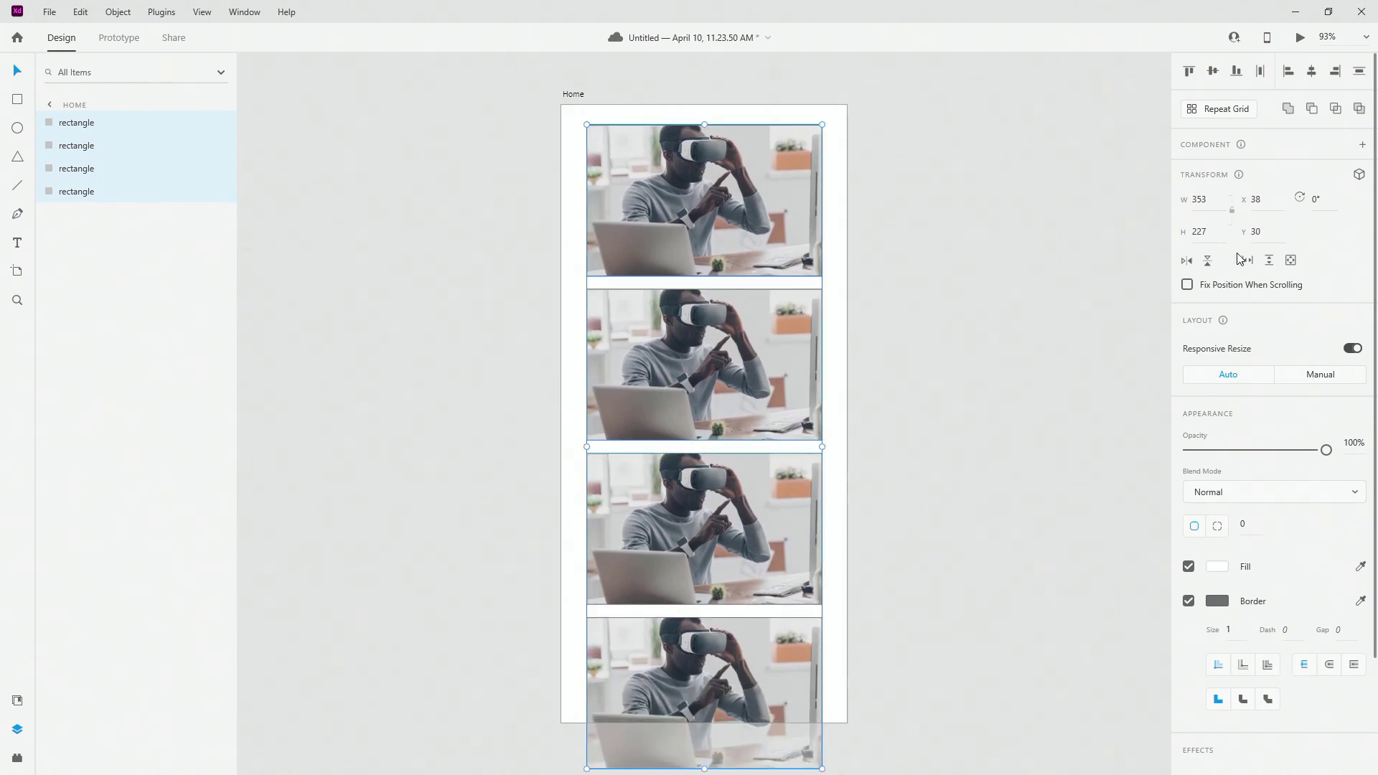
{"action": "left_click", "coordinate": [1268, 260]}
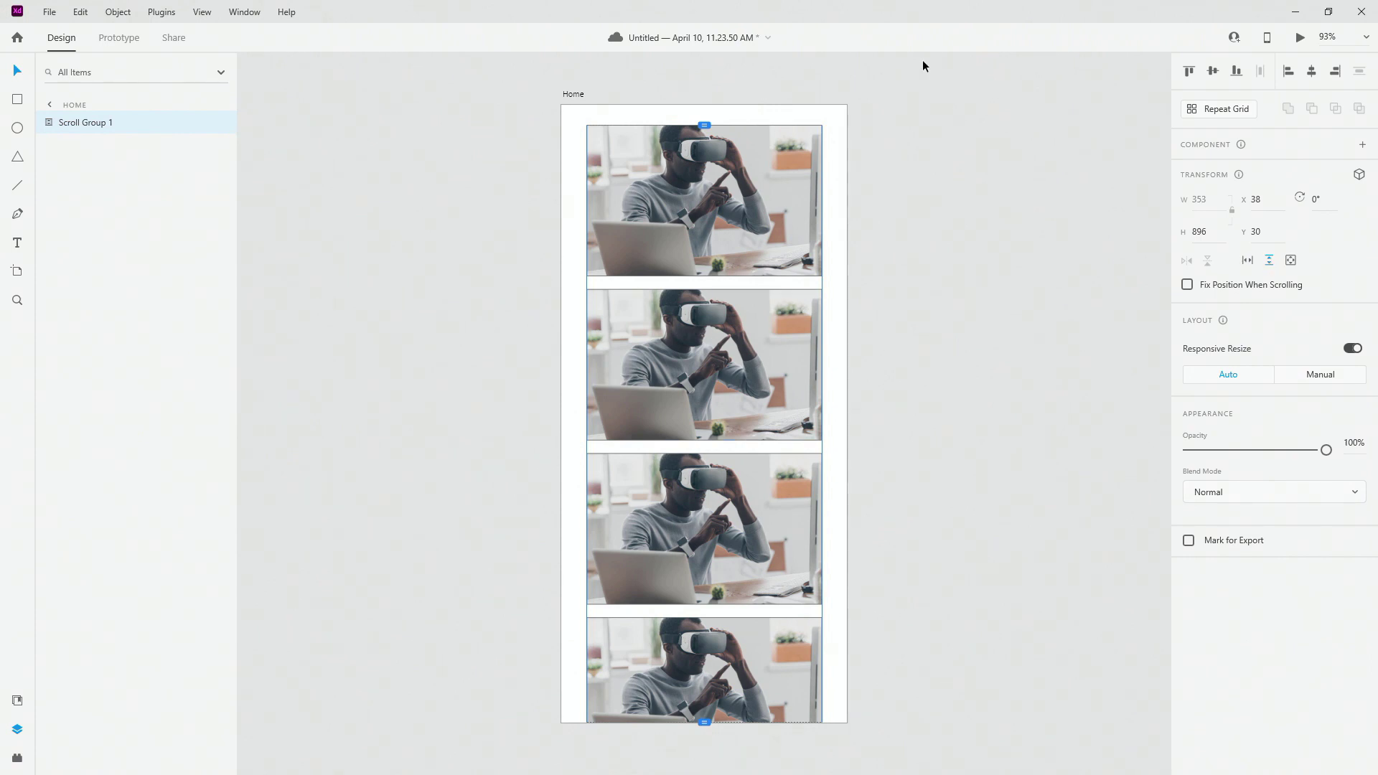
Preview the Home artboard, scroll through the photo column and close the preview
{"action": "key", "text": "ctrl+Return"}
{"action": "scroll", "coordinate": [427, 363], "scroll_direction": "down", "scroll_amount": 1}
{"action": "scroll", "coordinate": [428, 366], "scroll_direction": "up", "scroll_amount": 1}
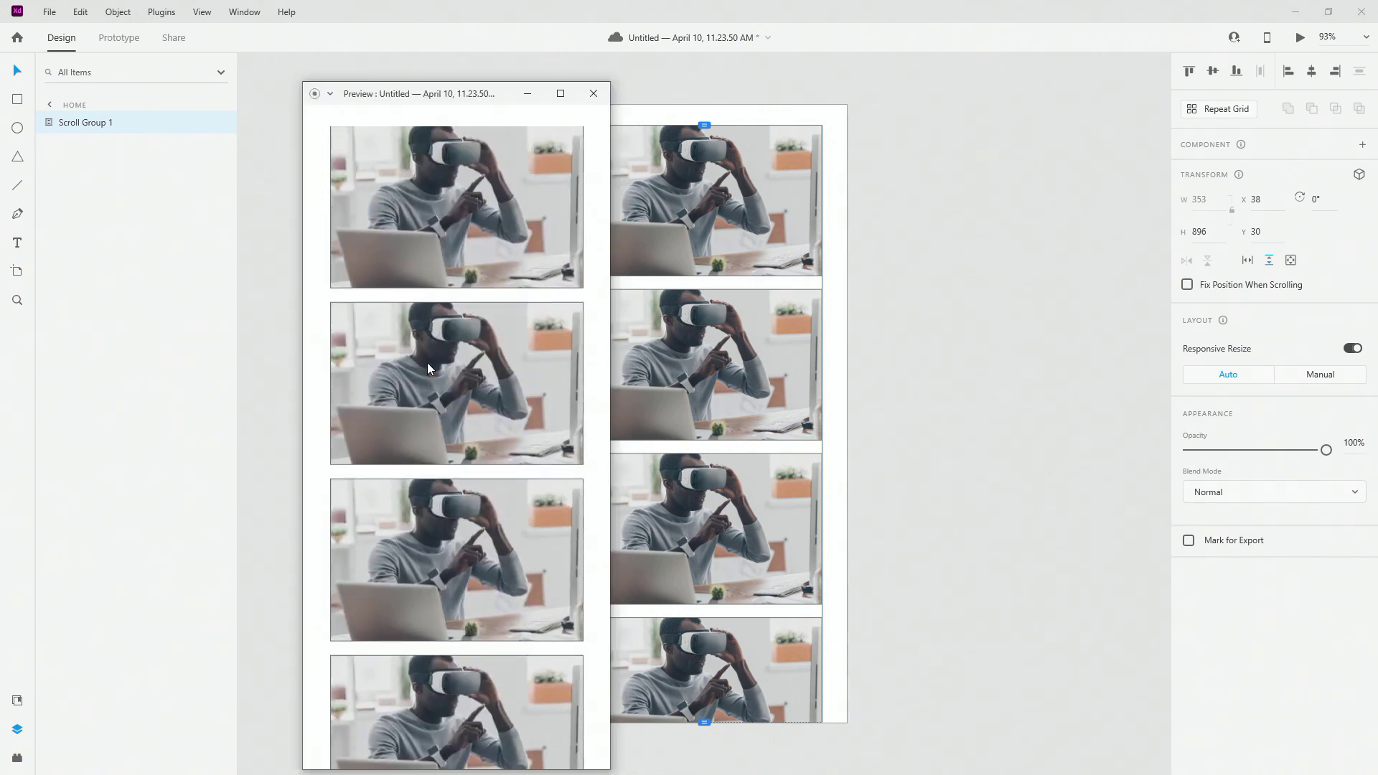
{"action": "scroll", "coordinate": [428, 363], "scroll_direction": "down", "scroll_amount": 1}
{"action": "scroll", "coordinate": [433, 349], "scroll_direction": "up", "scroll_amount": 1}
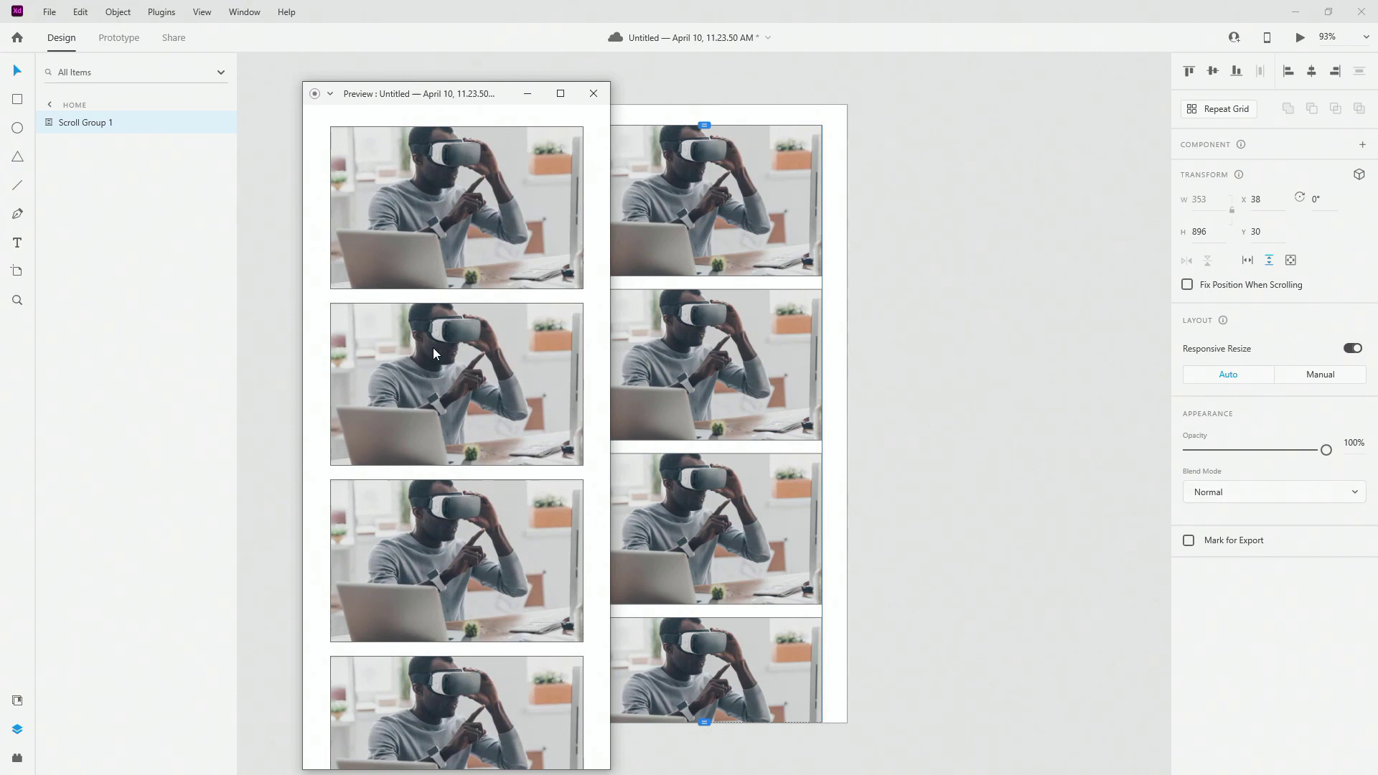
{"action": "left_click", "coordinate": [594, 92]}
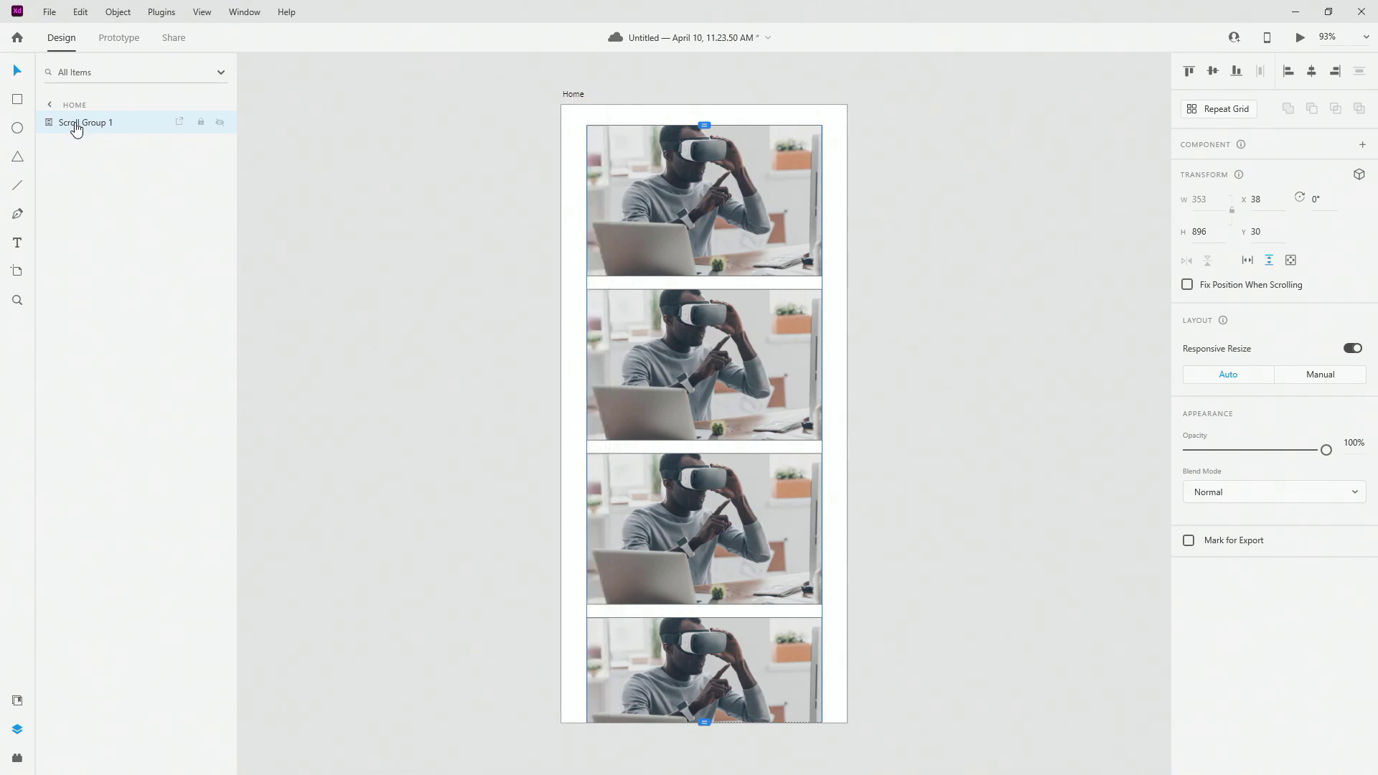
Lower the top edge of the scroll group's viewport, leaving it about 650 high at about Y 104
{"action": "right_click", "coordinate": [76, 128]}
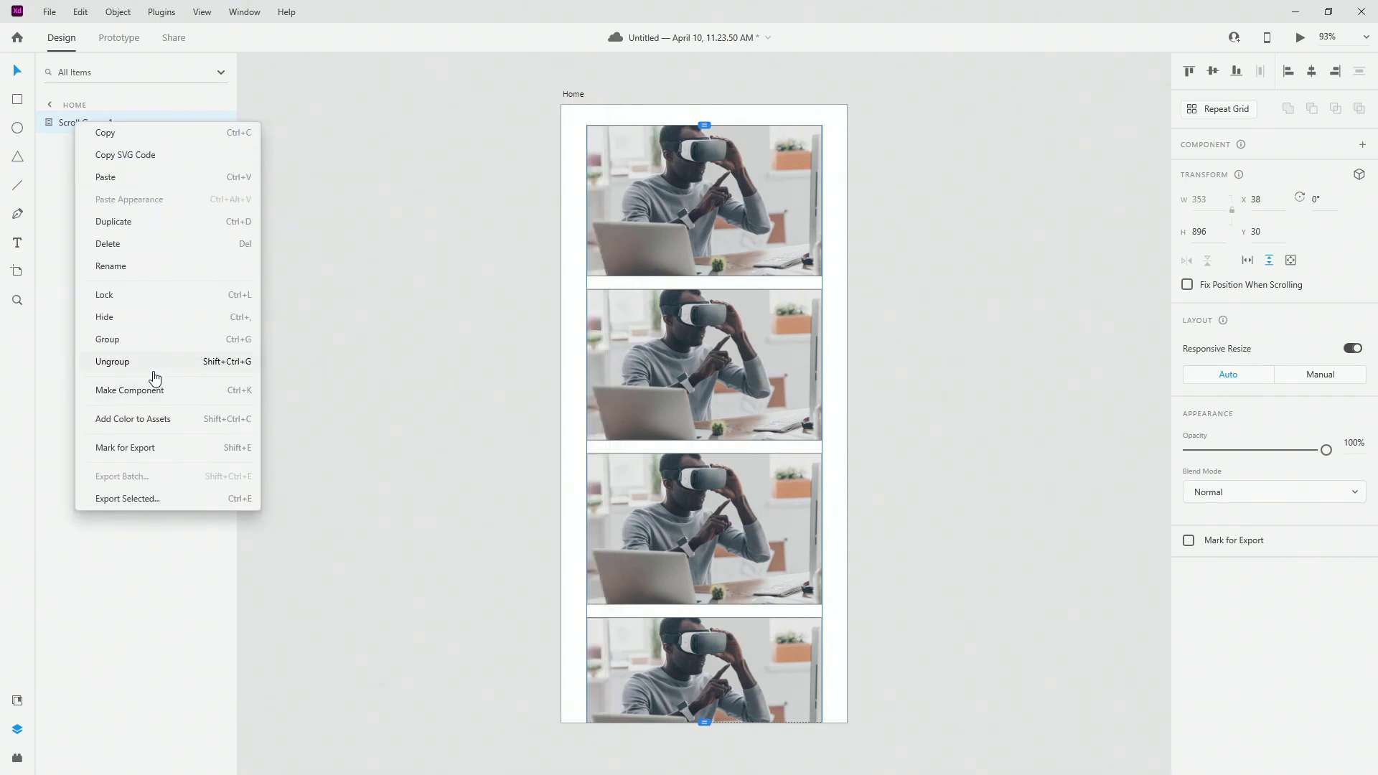
{"action": "left_click", "coordinate": [720, 124]}
{"action": "left_click_drag", "start_coordinate": [705, 131], "coordinate": [728, 210]}
Preview the shortened scroll group, test its scrolling in both directions and close the preview
{"action": "key", "text": "ctrl+Return"}
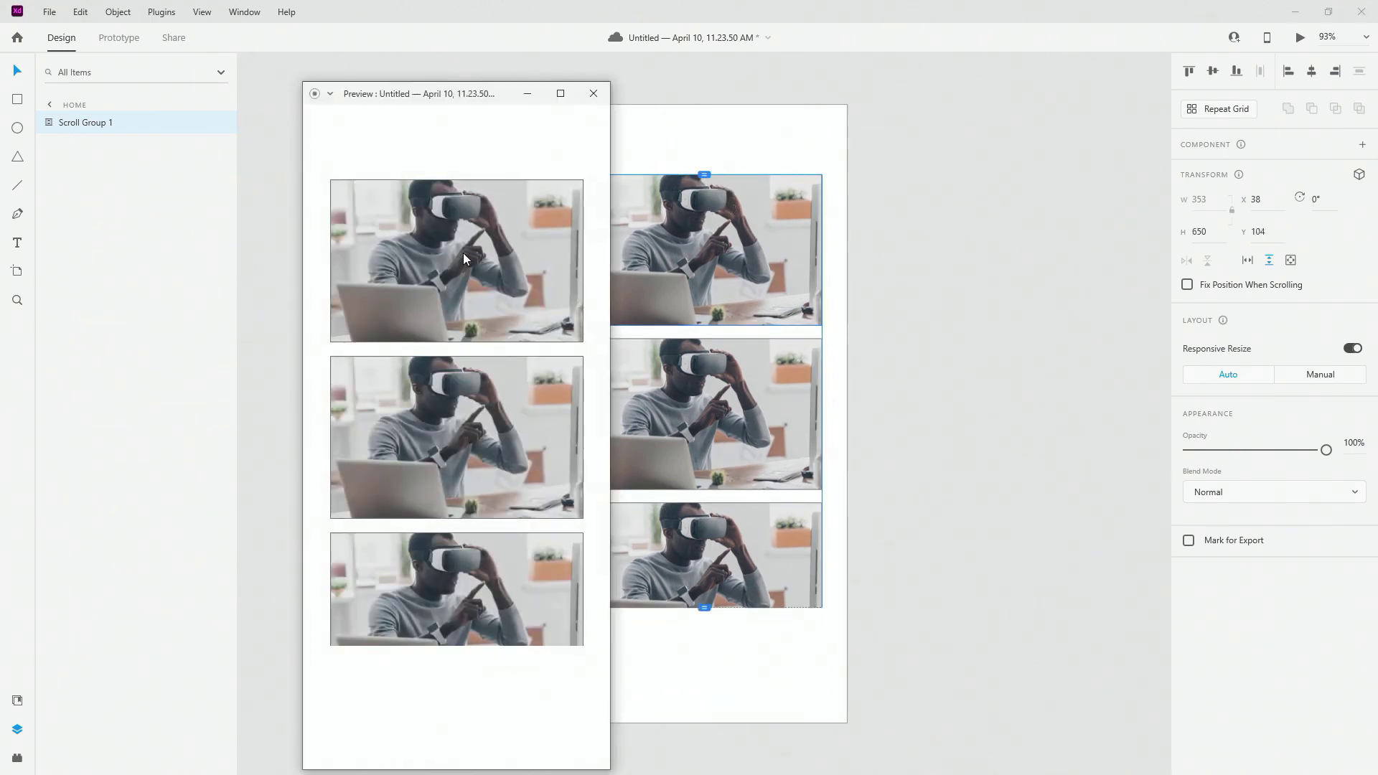
{"action": "scroll", "coordinate": [463, 253], "scroll_direction": "down", "scroll_amount": 2}
{"action": "scroll", "coordinate": [458, 257], "scroll_direction": "up", "scroll_amount": 2}
{"action": "left_click", "coordinate": [593, 93]}
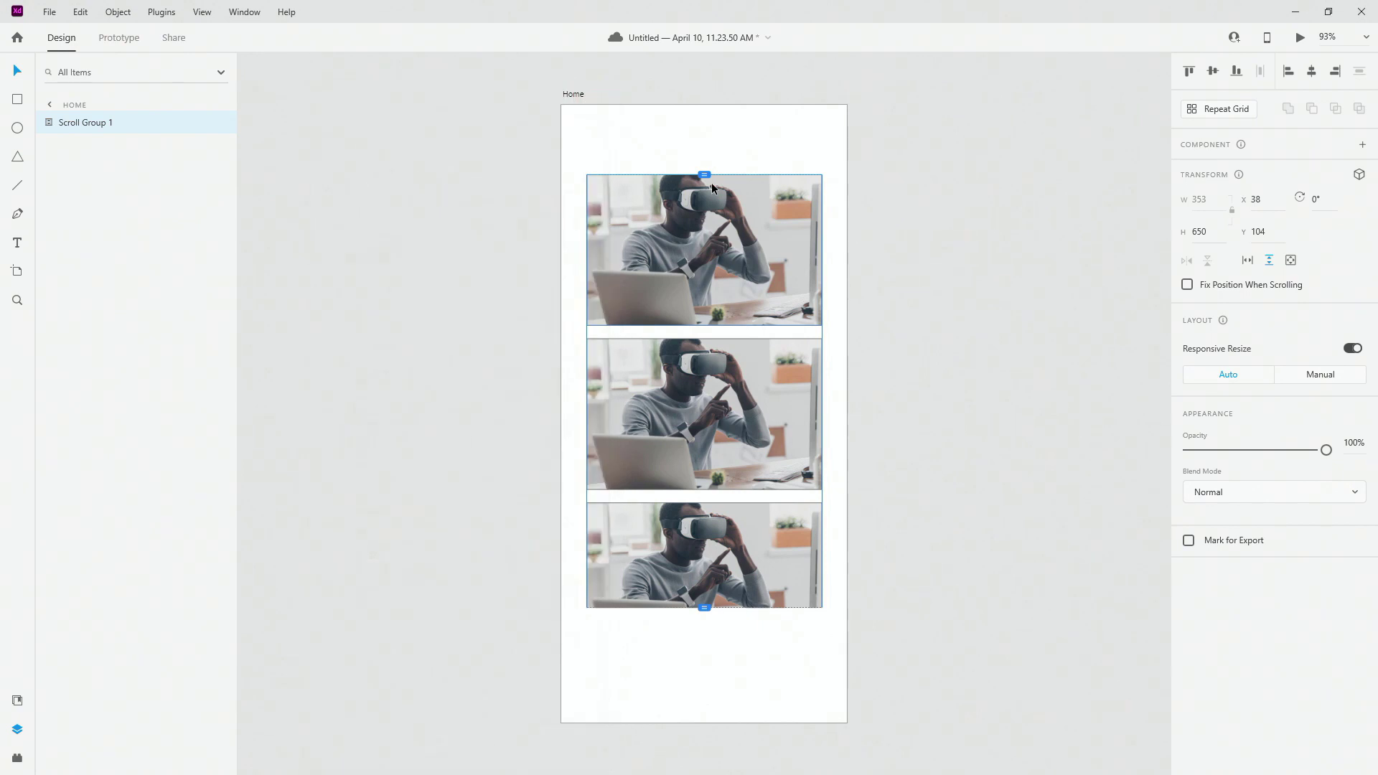
Ungroup the vertical scroll group and delete the three lower photo rectangles
{"action": "right_click", "coordinate": [108, 121]}
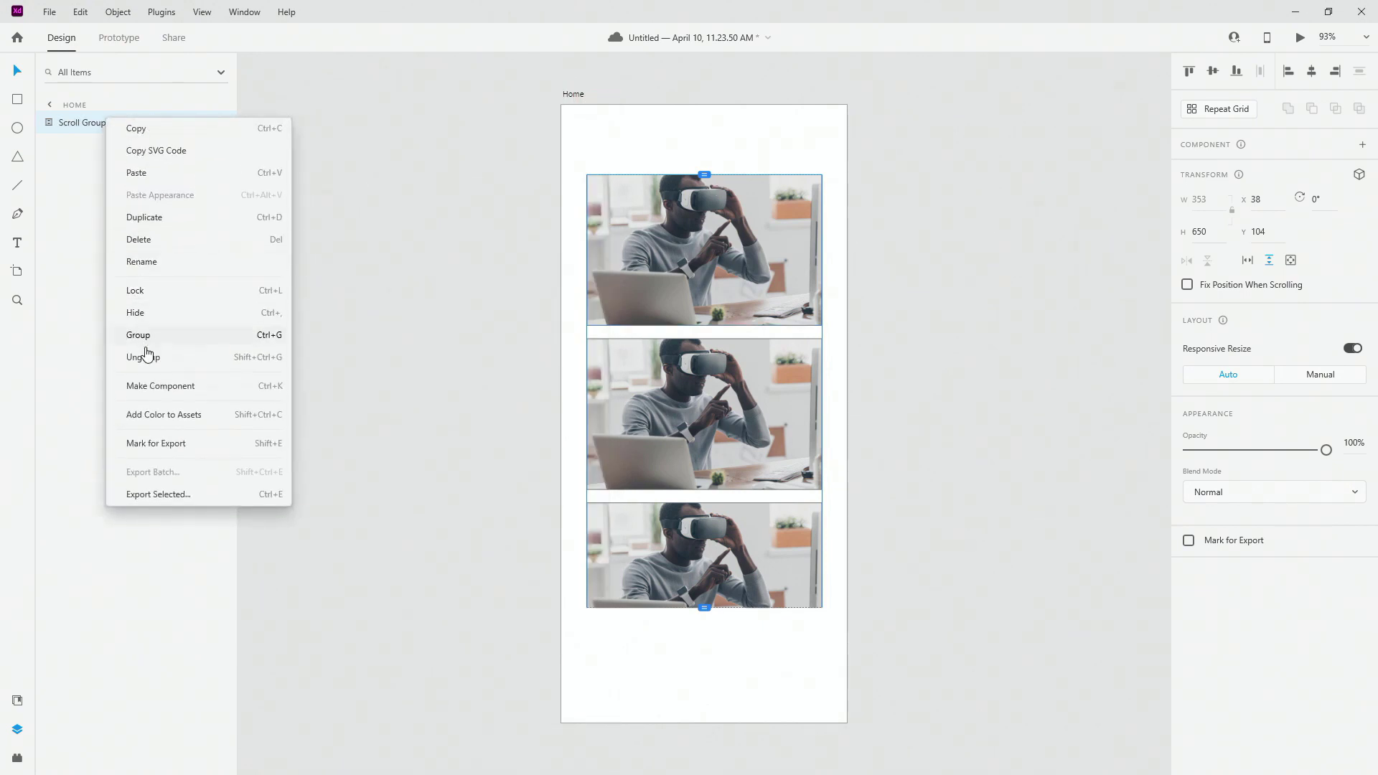
{"action": "left_click", "coordinate": [157, 357]}
{"action": "left_click", "coordinate": [361, 195]}
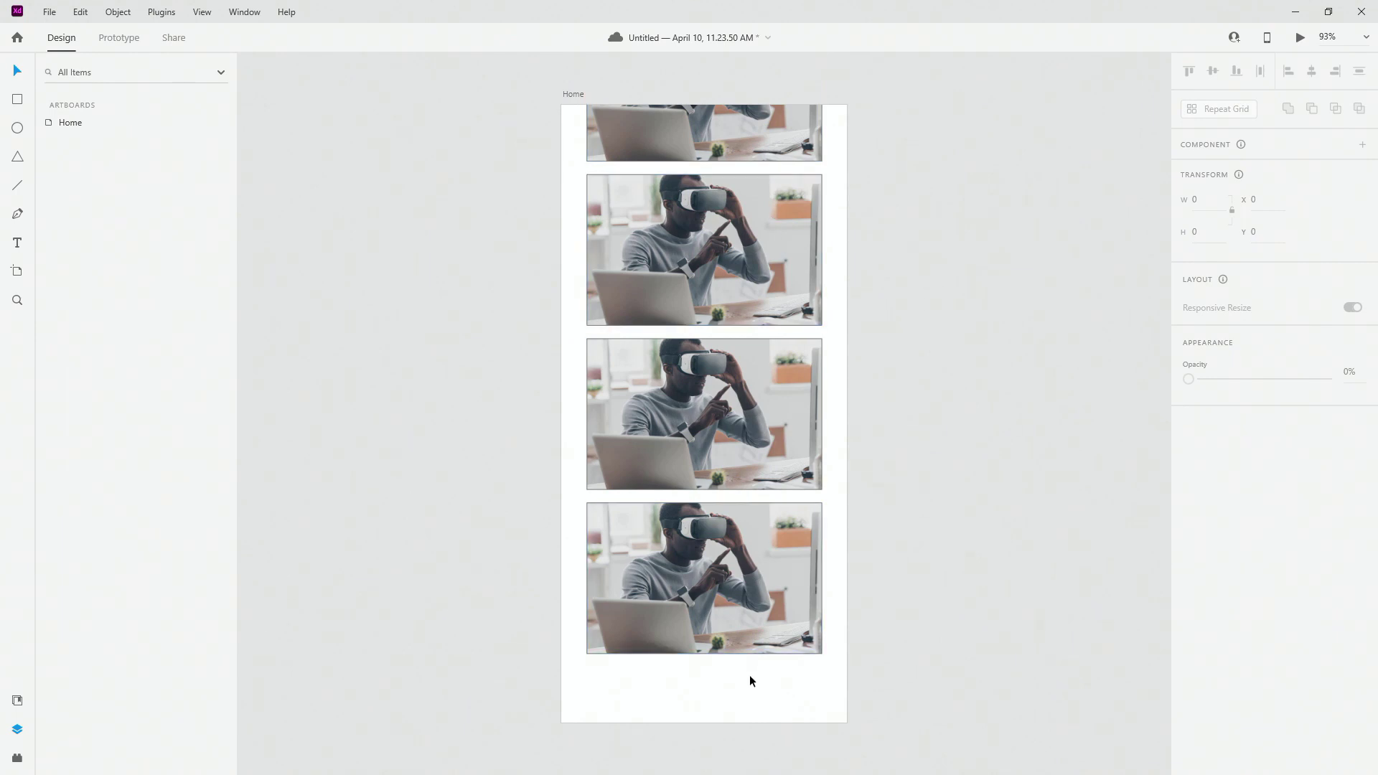
{"action": "left_click_drag", "start_coordinate": [746, 685], "coordinate": [717, 264]}
{"action": "key", "text": "Delete"}
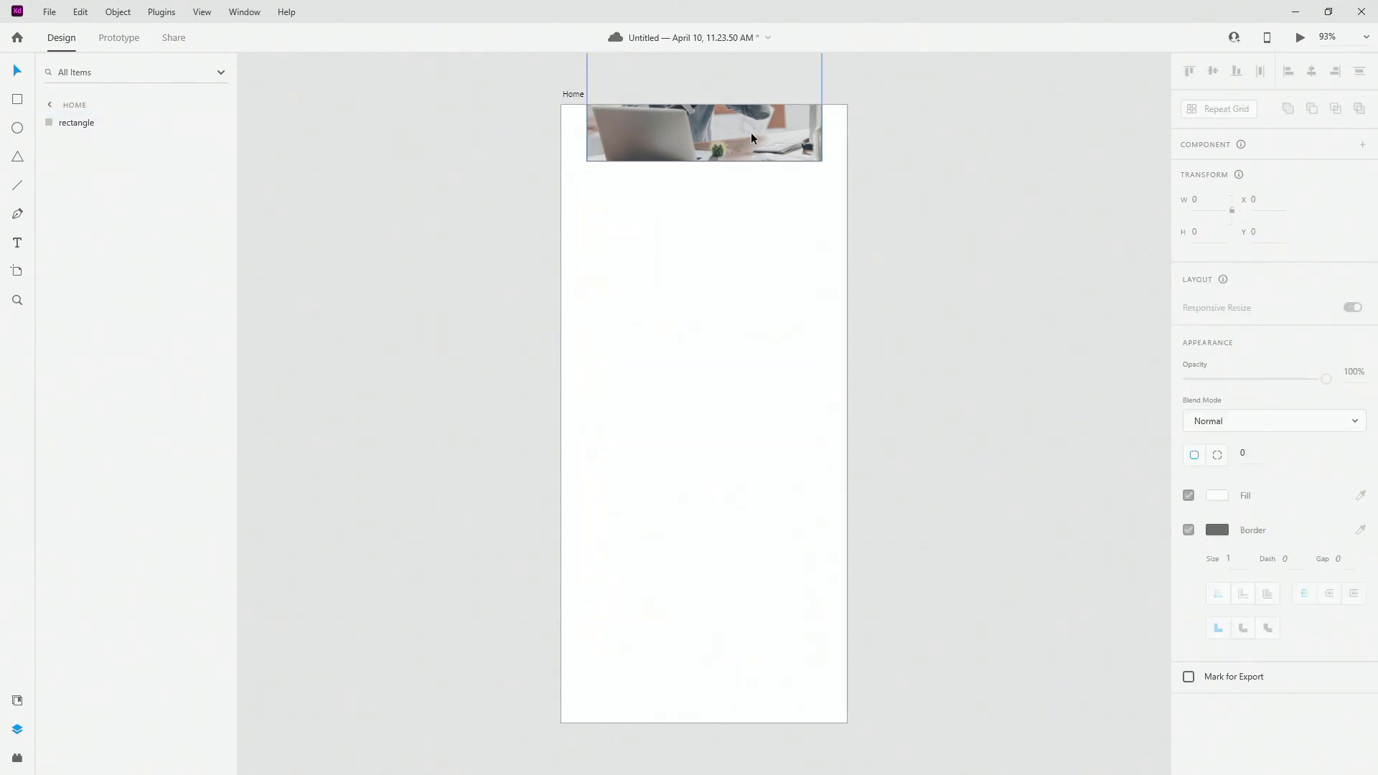
Align the remaining photo rectangle to the vertical middle of the Home artboard
{"action": "left_click", "coordinate": [751, 132]}
{"action": "left_click", "coordinate": [1212, 71]}
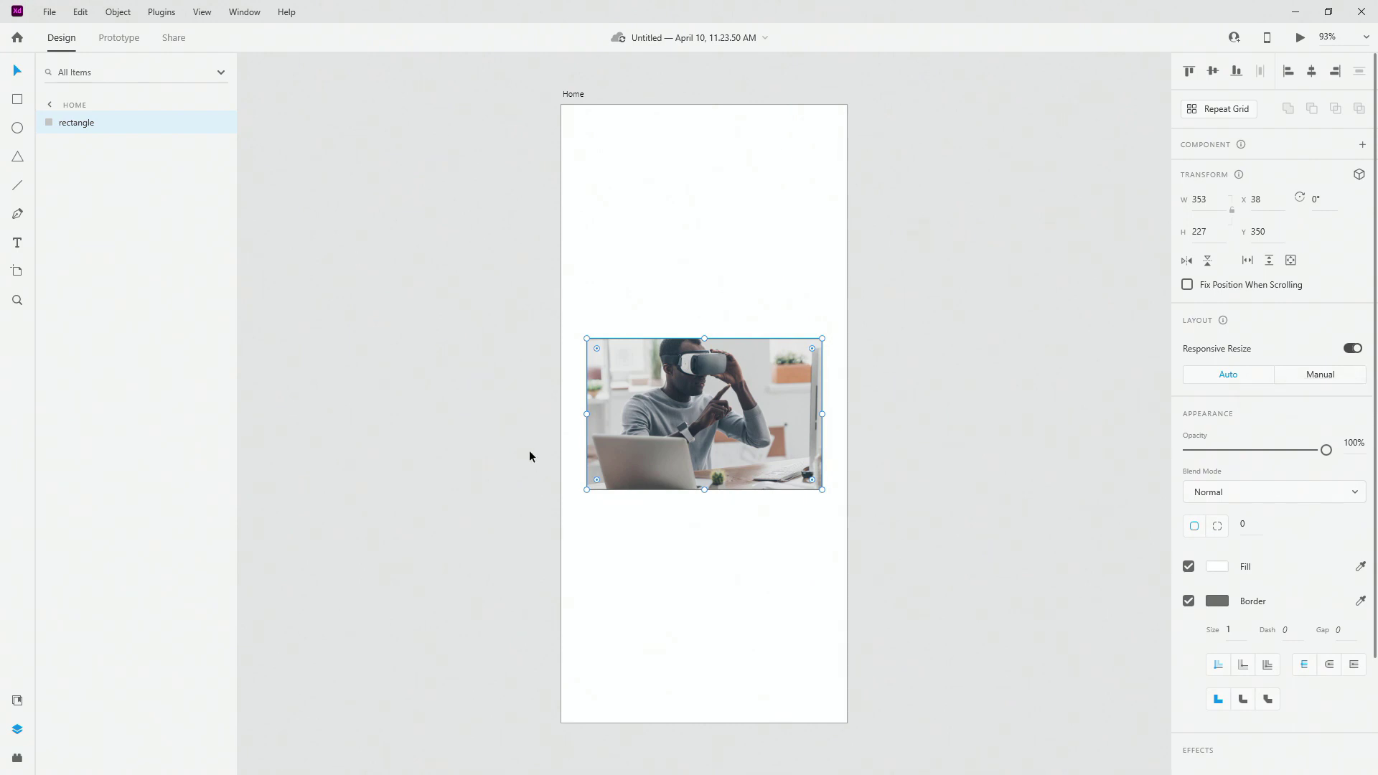
{"action": "left_click", "coordinate": [570, 94]}
{"action": "left_click", "coordinate": [704, 413]}
{"action": "mouse_move", "coordinate": [1325, 450]}
{"action": "left_mouse_down"}
{"action": "mouse_move", "coordinate": [1098, 455]}
{"action": "mouse_move", "coordinate": [1325, 450]}
{"action": "left_mouse_up"}
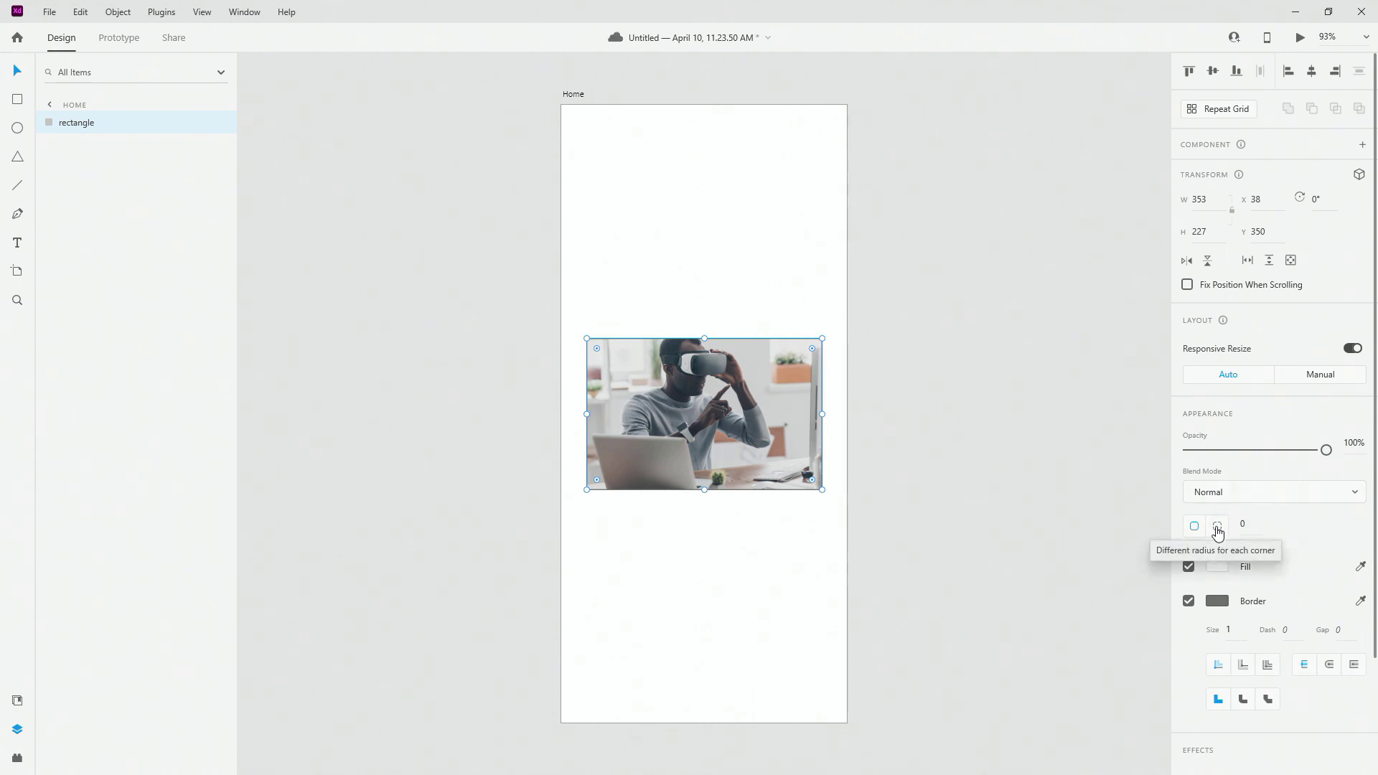
Round all corners of the photo rectangle to a radius of 20 and pull them back to 0
{"action": "left_click", "coordinate": [1248, 526]}
{"action": "type", "text": "20"}
{"action": "key", "text": "Return"}
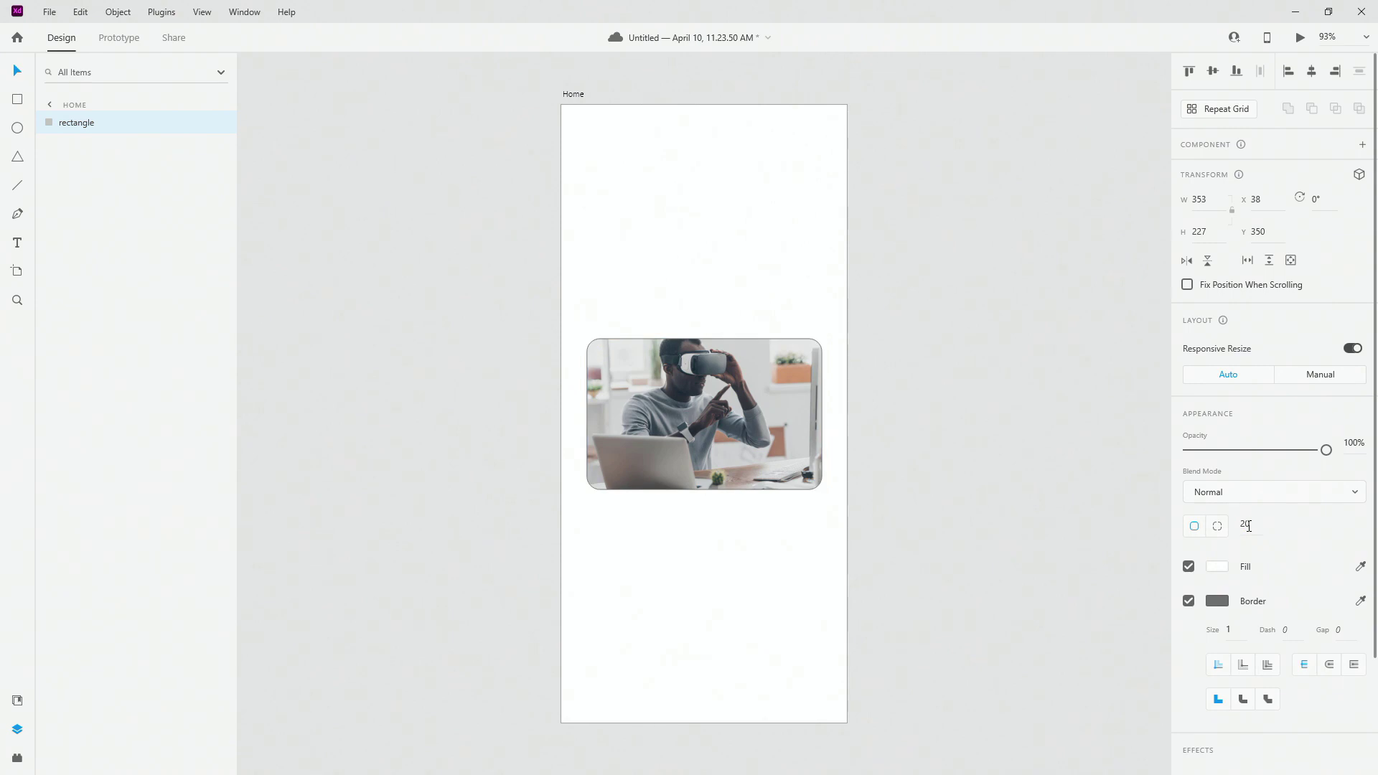
{"action": "left_click", "coordinate": [710, 366]}
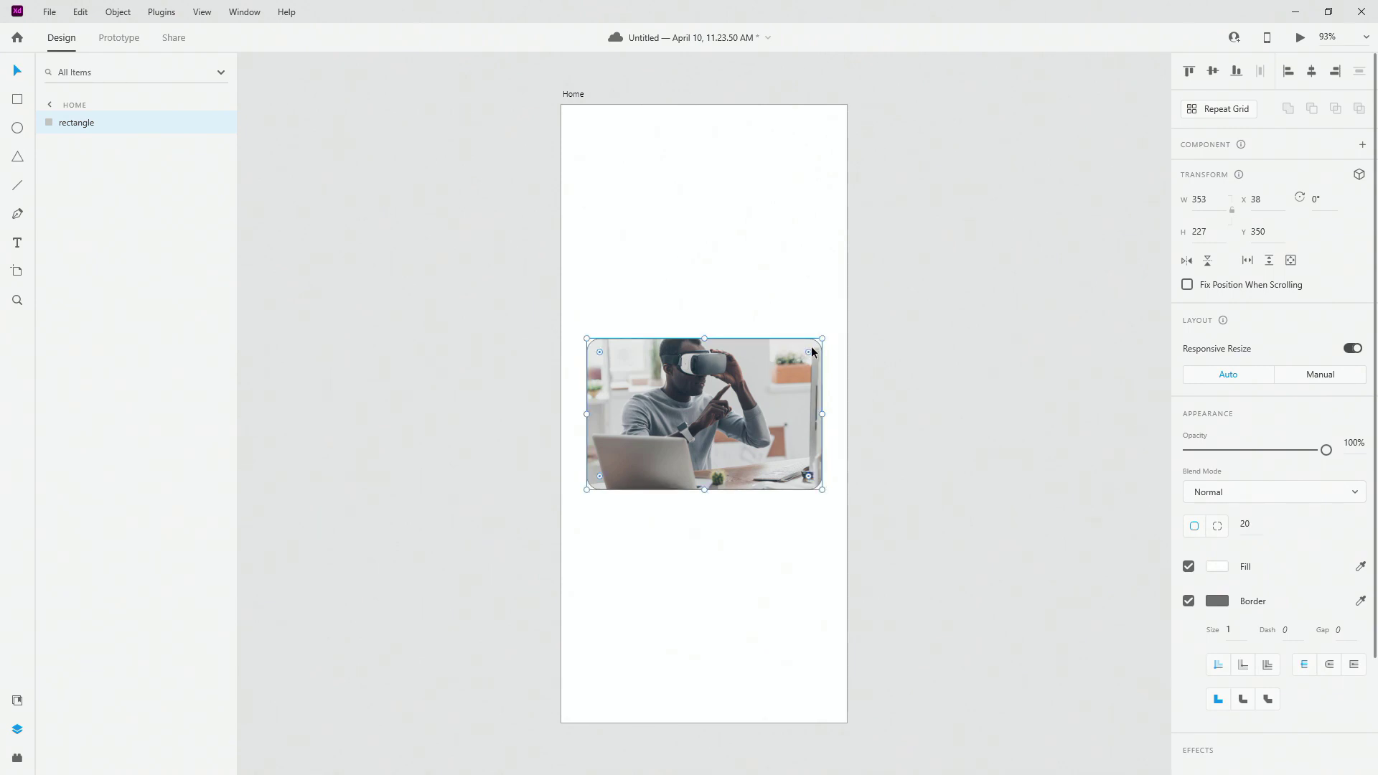
{"action": "left_click_drag", "start_coordinate": [808, 353], "coordinate": [954, 307]}
Round only the photo's upper-right corner to a radius of 80 and restore a uniform radius of 0
{"action": "key", "text": "alt"}
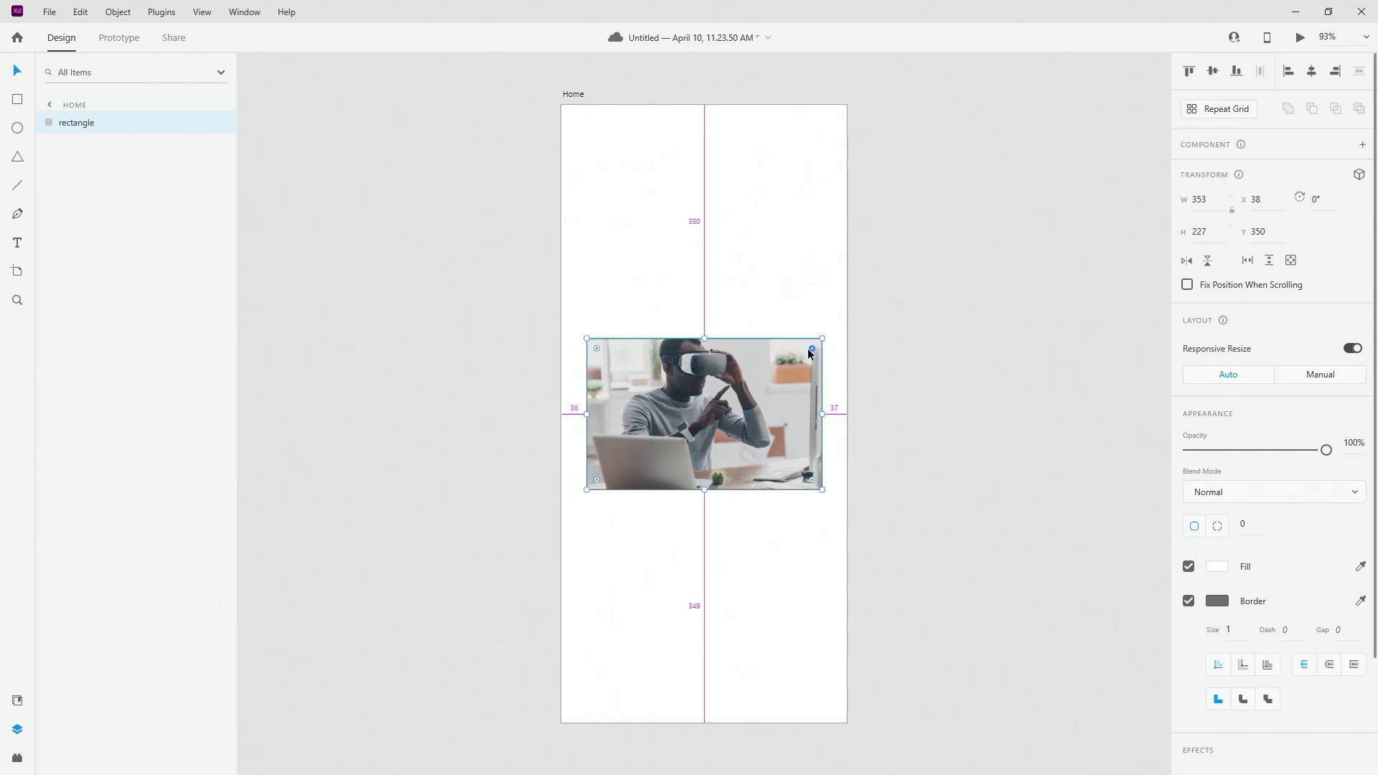
{"action": "left_click_drag", "start_coordinate": [809, 349], "coordinate": [768, 369]}
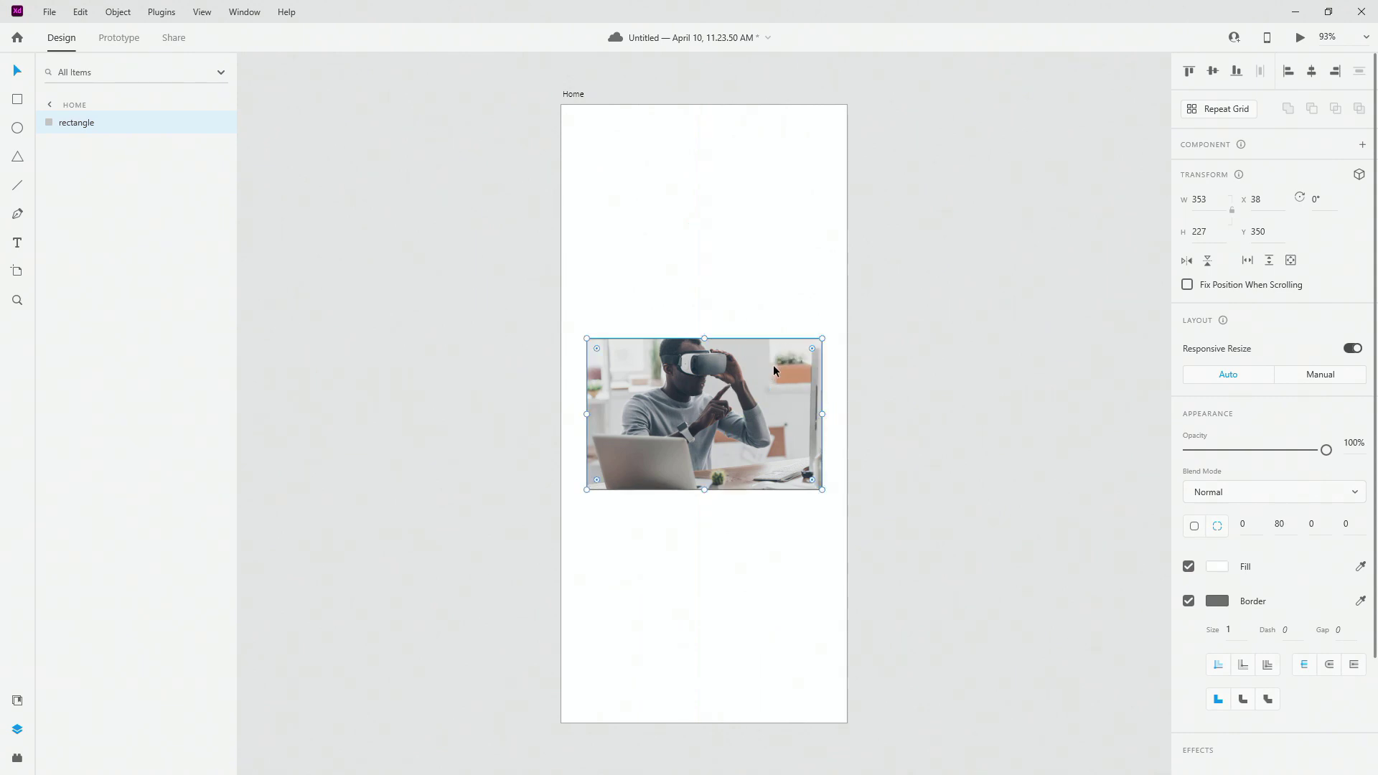
{"action": "left_click", "coordinate": [1194, 525]}
Turn off the border of the photo rectangle and fit the whole artboard in view
{"action": "scroll", "coordinate": [718, 431], "scroll_direction": "up", "scroll_amount": 5}
{"action": "scroll", "coordinate": [725, 428], "scroll_direction": "down", "scroll_amount": 3}
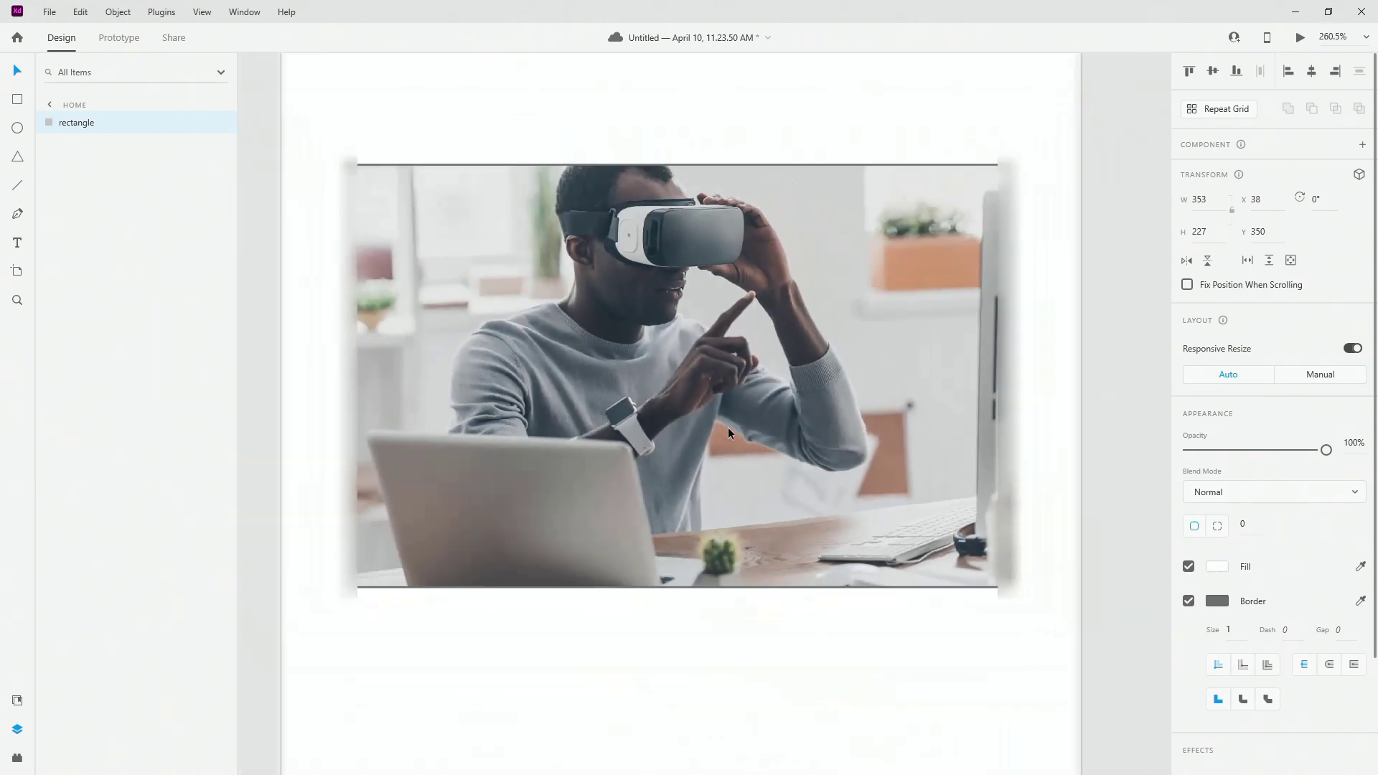
{"action": "left_click", "coordinate": [1188, 602]}
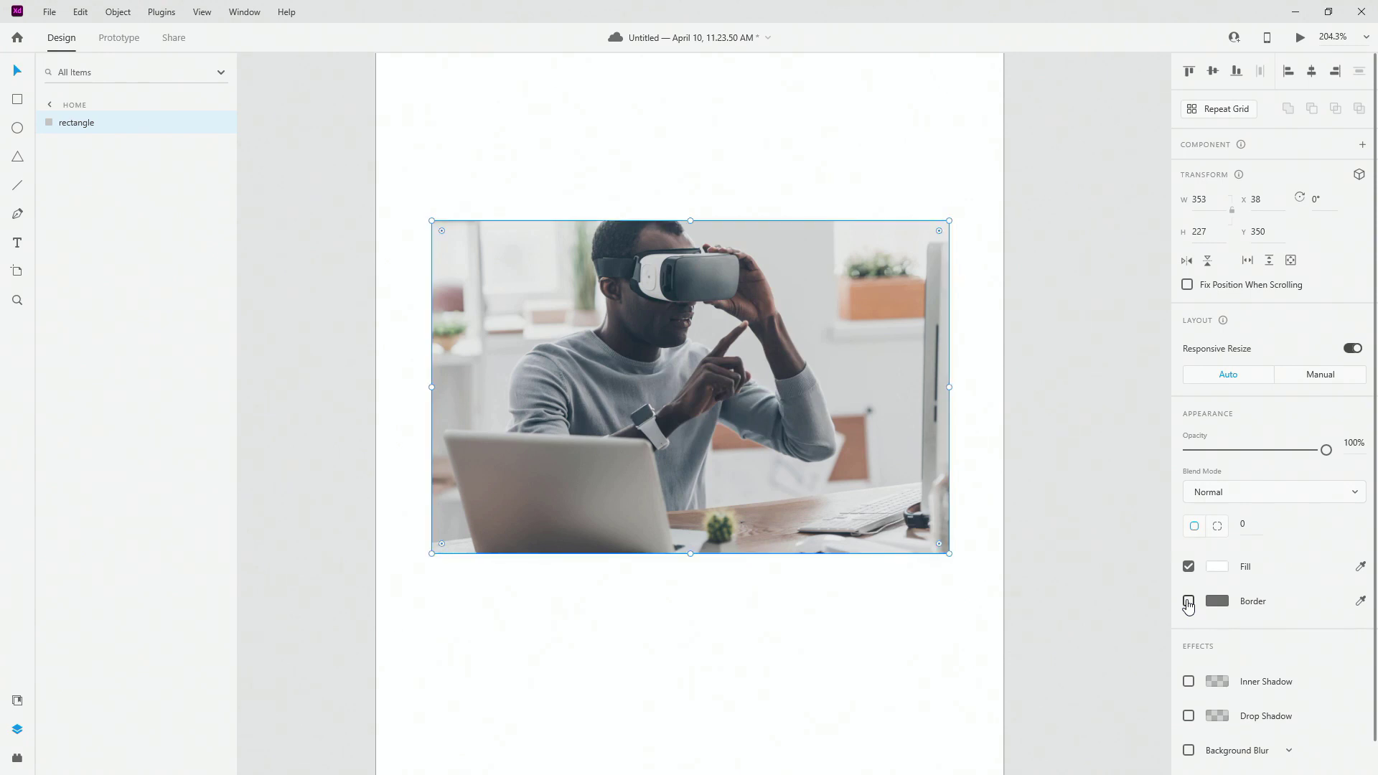
{"action": "key", "text": "ctrl+0"}
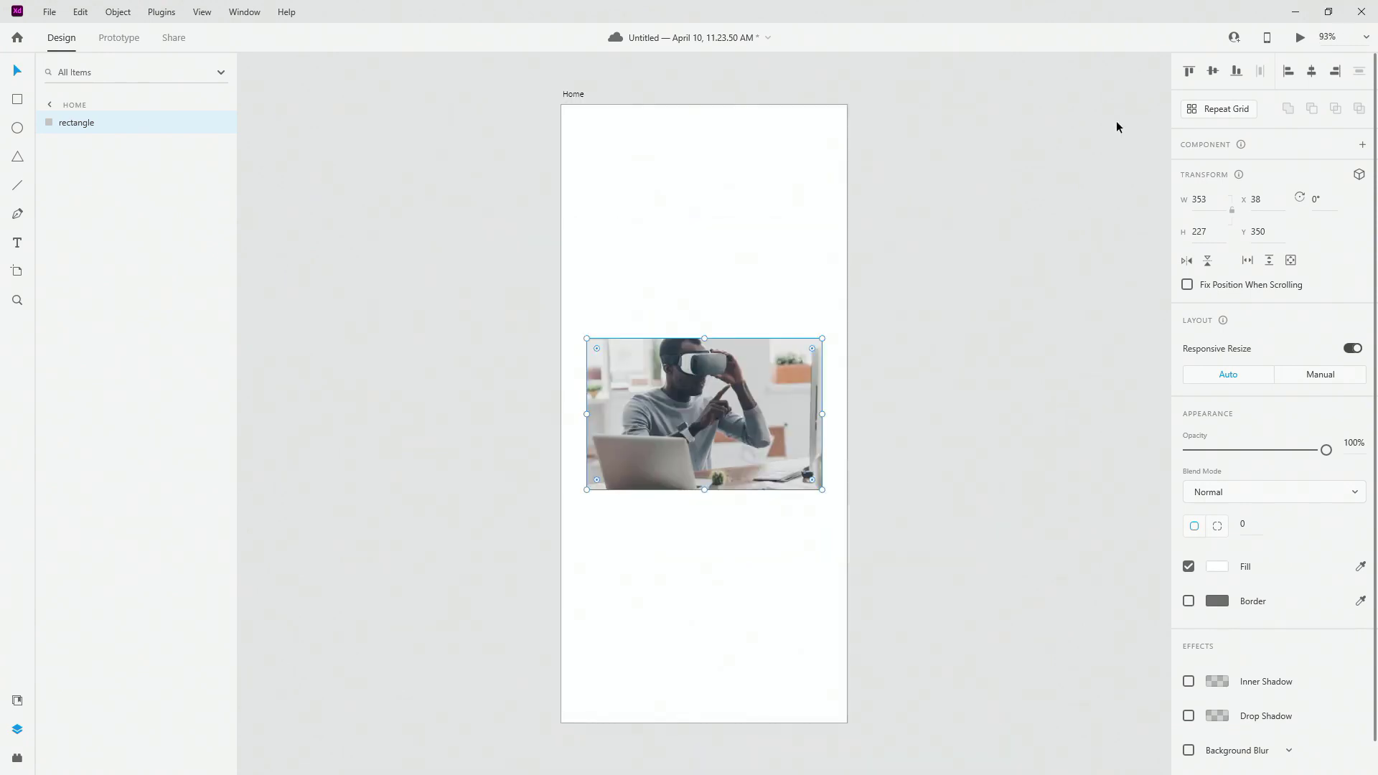
Move the photo rectangle up near the top of the artboard, to about Y 41
{"action": "scroll", "coordinate": [1276, 578], "scroll_direction": "down", "scroll_amount": 1}
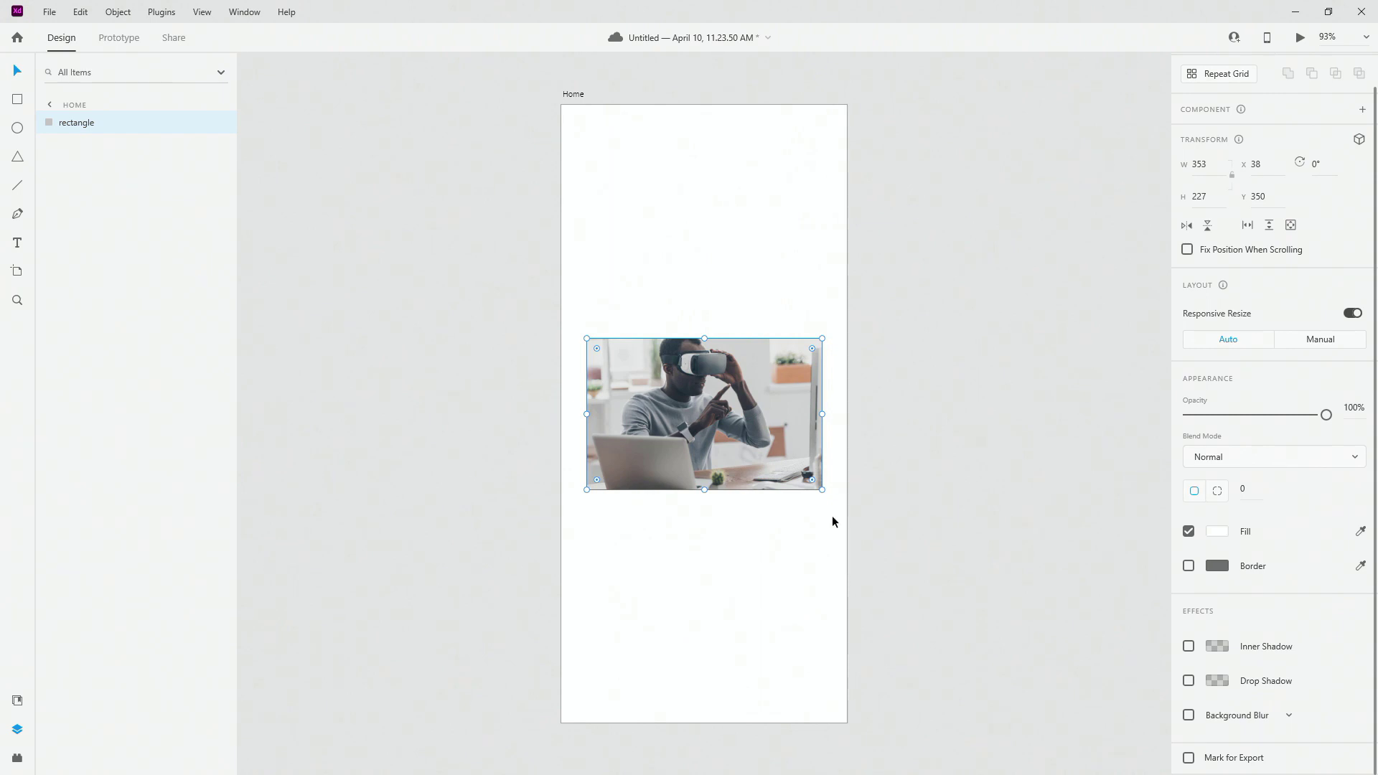
{"action": "left_click_drag", "start_coordinate": [740, 394], "coordinate": [747, 204]}
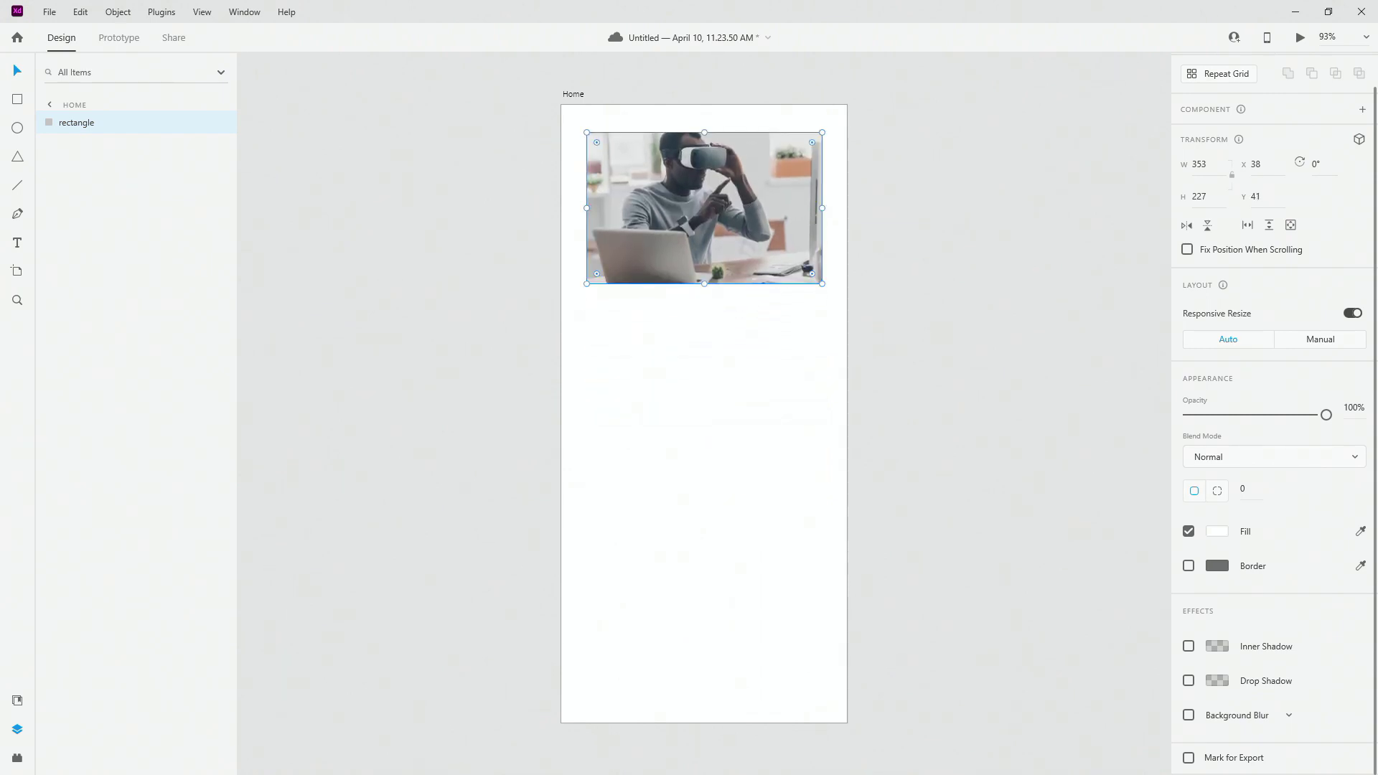
{"action": "scroll", "coordinate": [1273, 289], "scroll_direction": "up", "scroll_amount": 1}
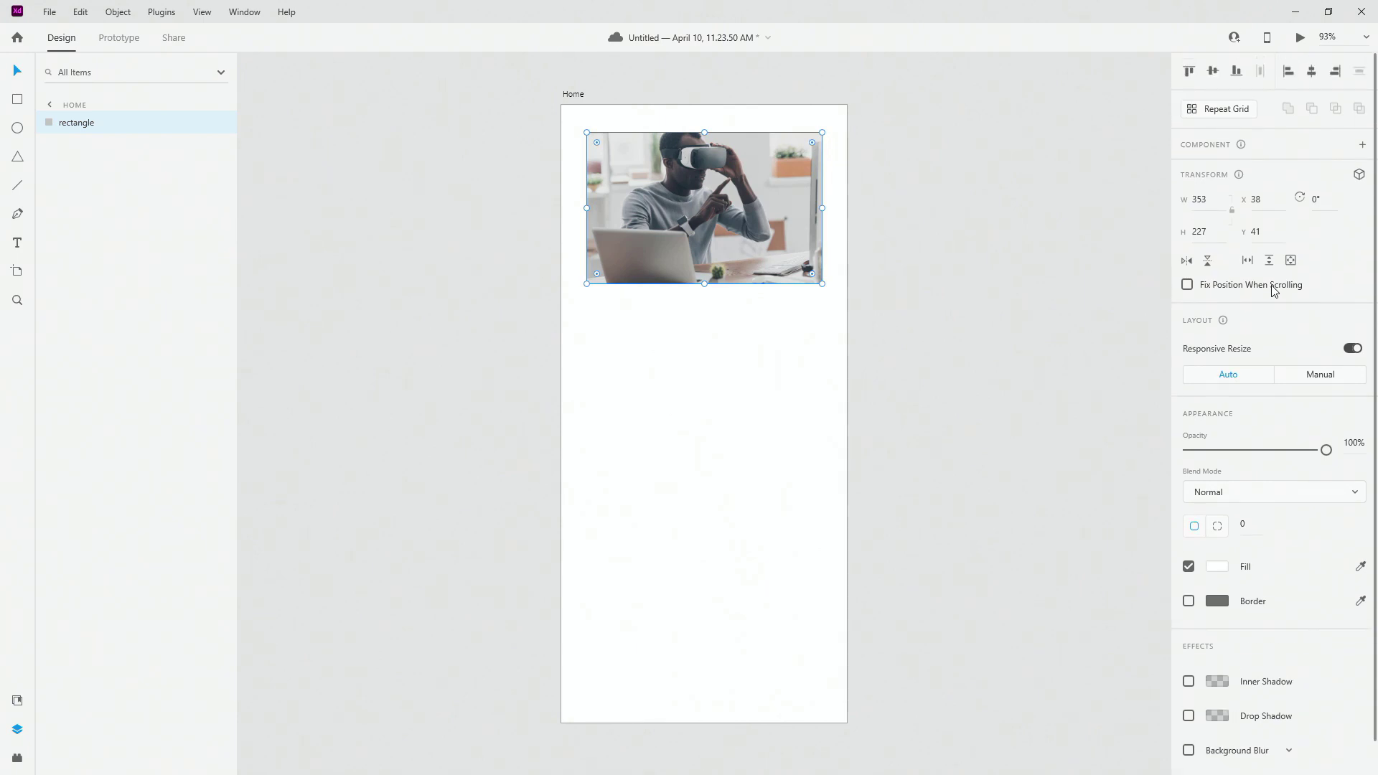
Turn the photo into a vertical repeat grid of three, about 723 high, and fill its cells with different images
{"action": "left_click", "coordinate": [1228, 109]}
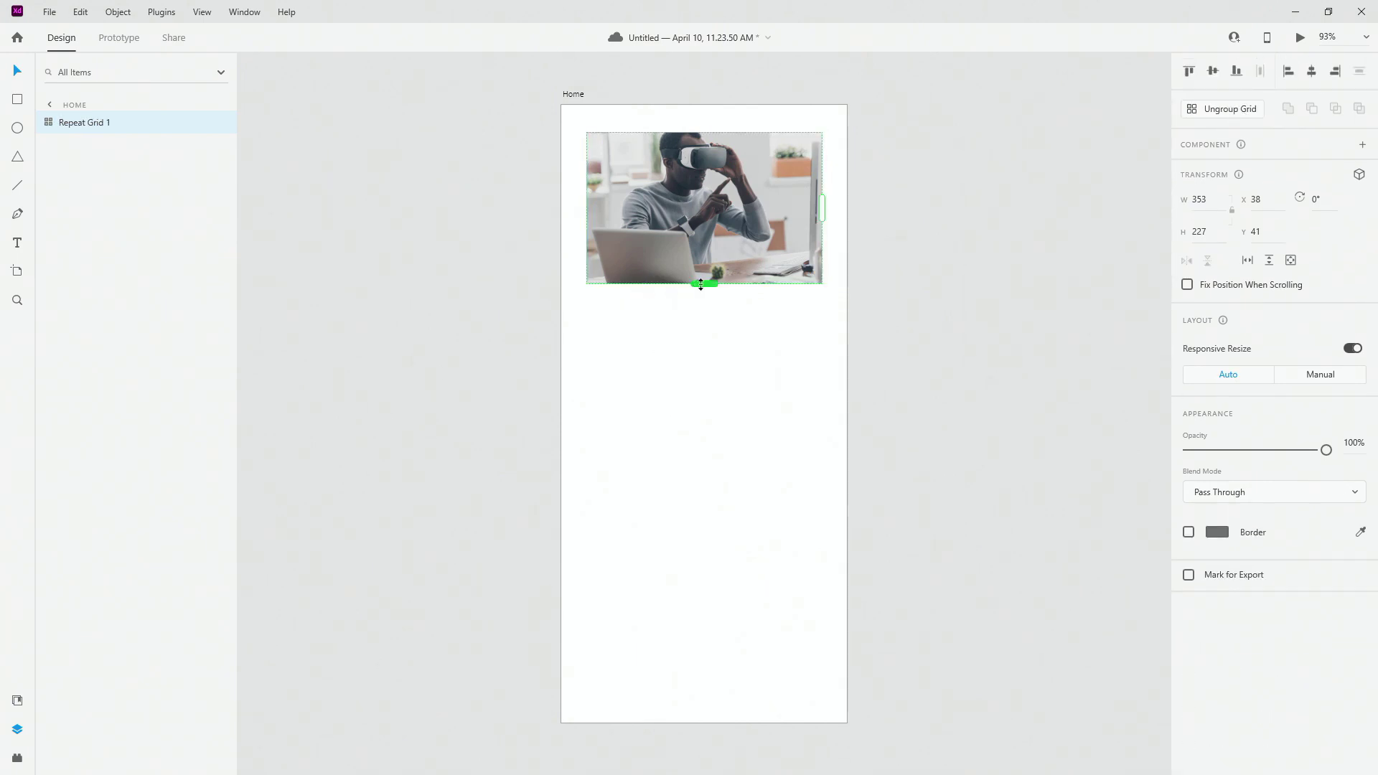
{"action": "left_click_drag", "start_coordinate": [701, 285], "coordinate": [720, 614]}
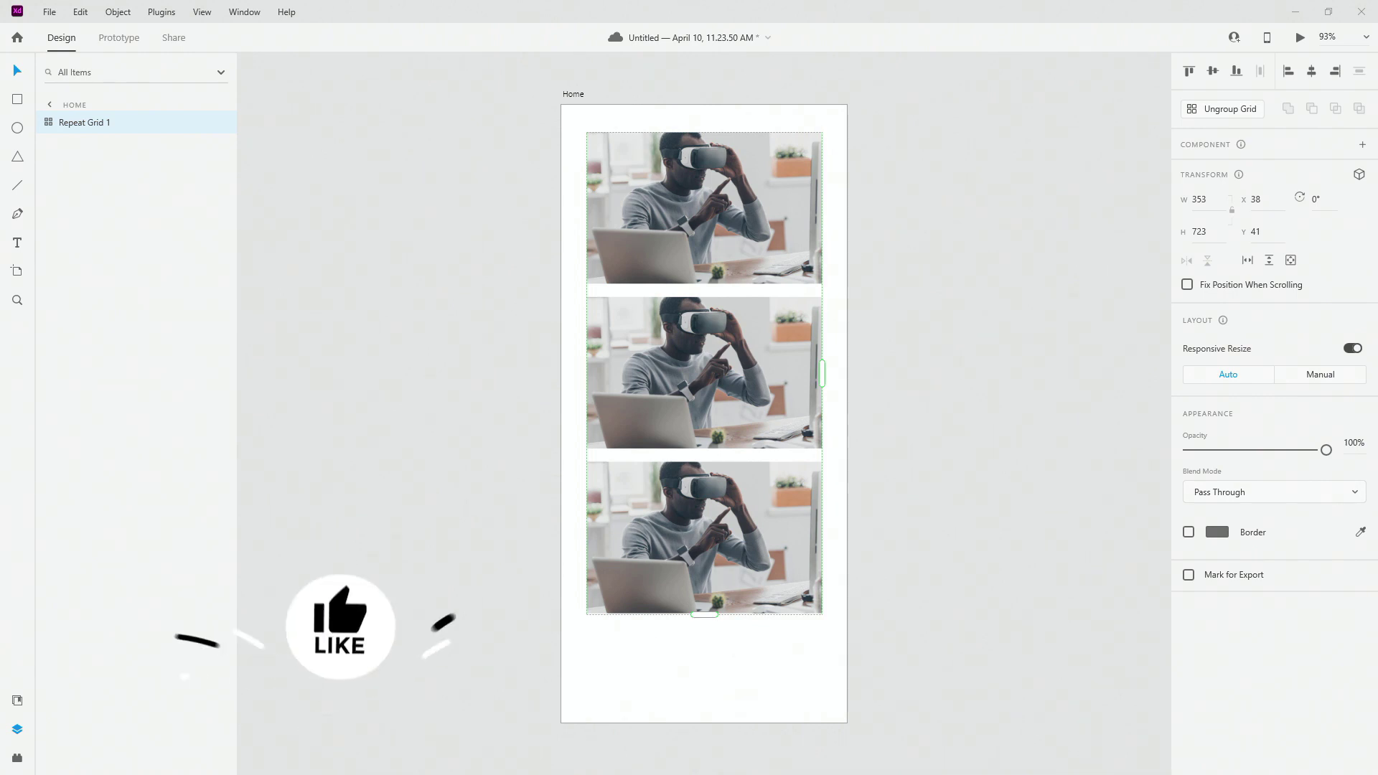
{"action": "left_click_drag", "start_coordinate": [1377, 188], "coordinate": [737, 185]}
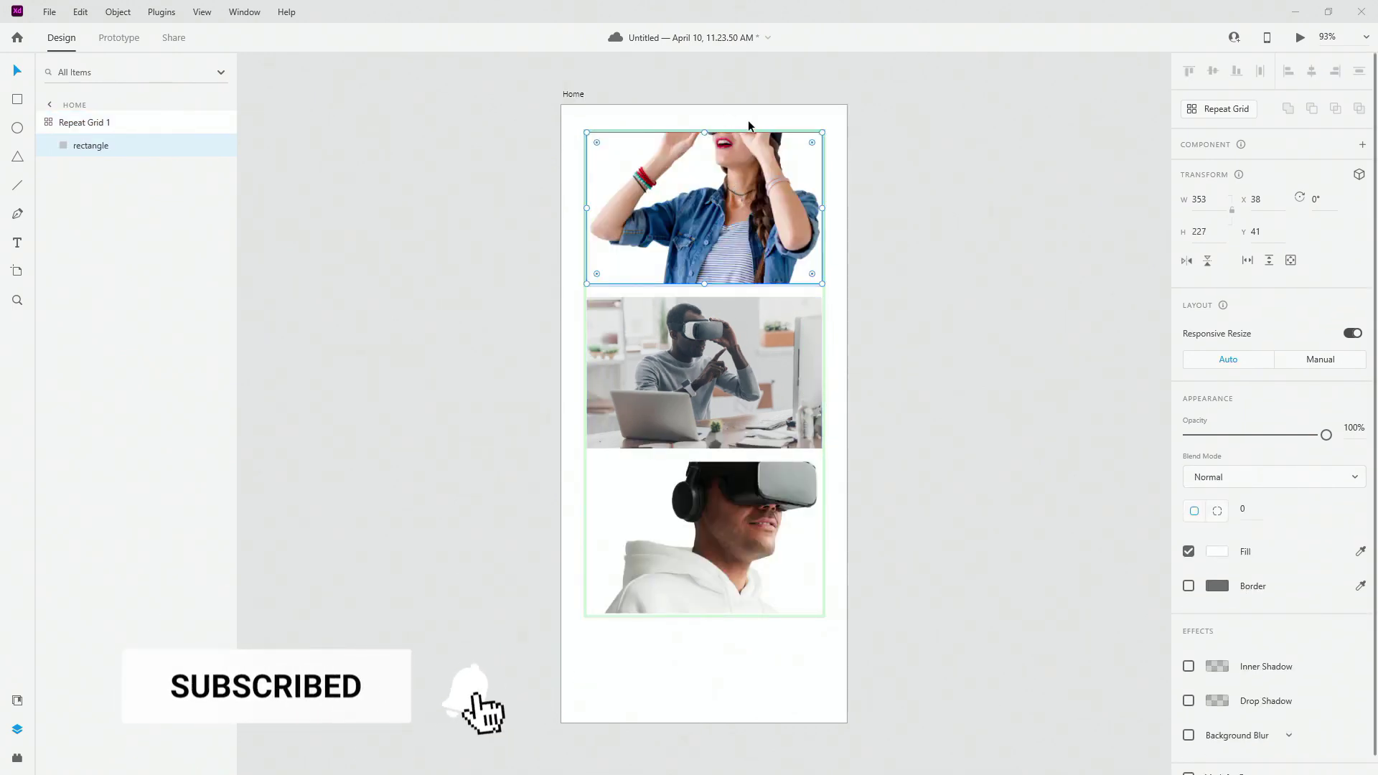
Ungroup the repeat grid and combine its three photo rectangles into a regular group
{"action": "left_click", "coordinate": [70, 123]}
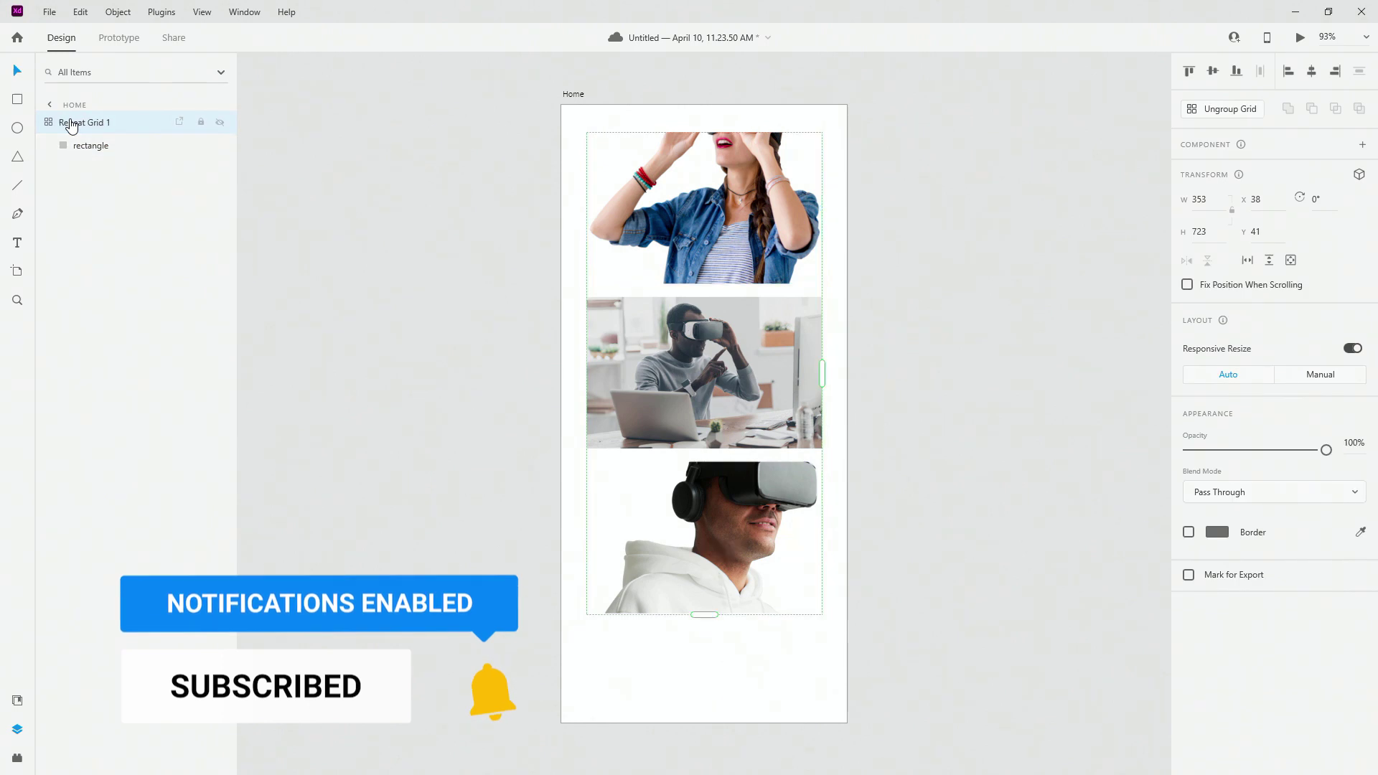
{"action": "left_click", "coordinate": [1226, 112]}
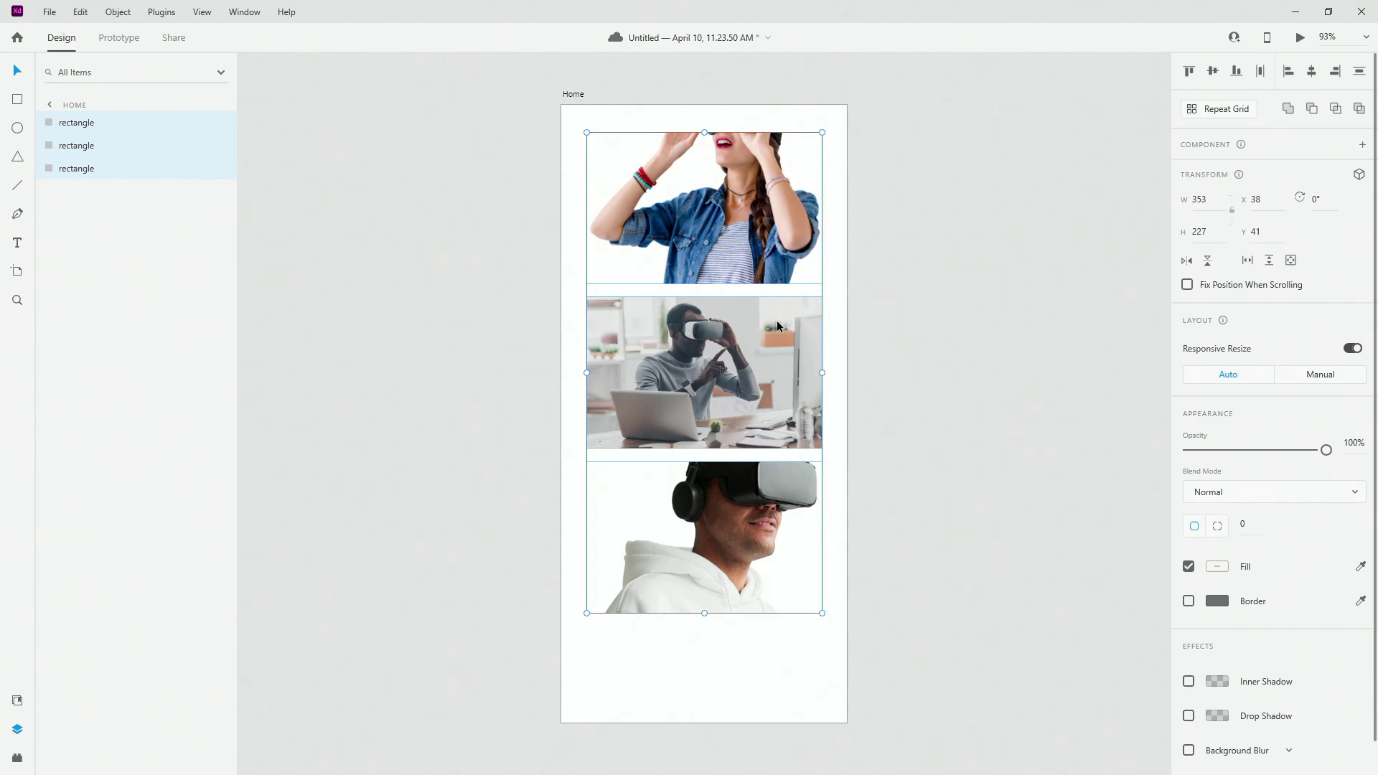
{"action": "key", "text": "ctrl+g"}
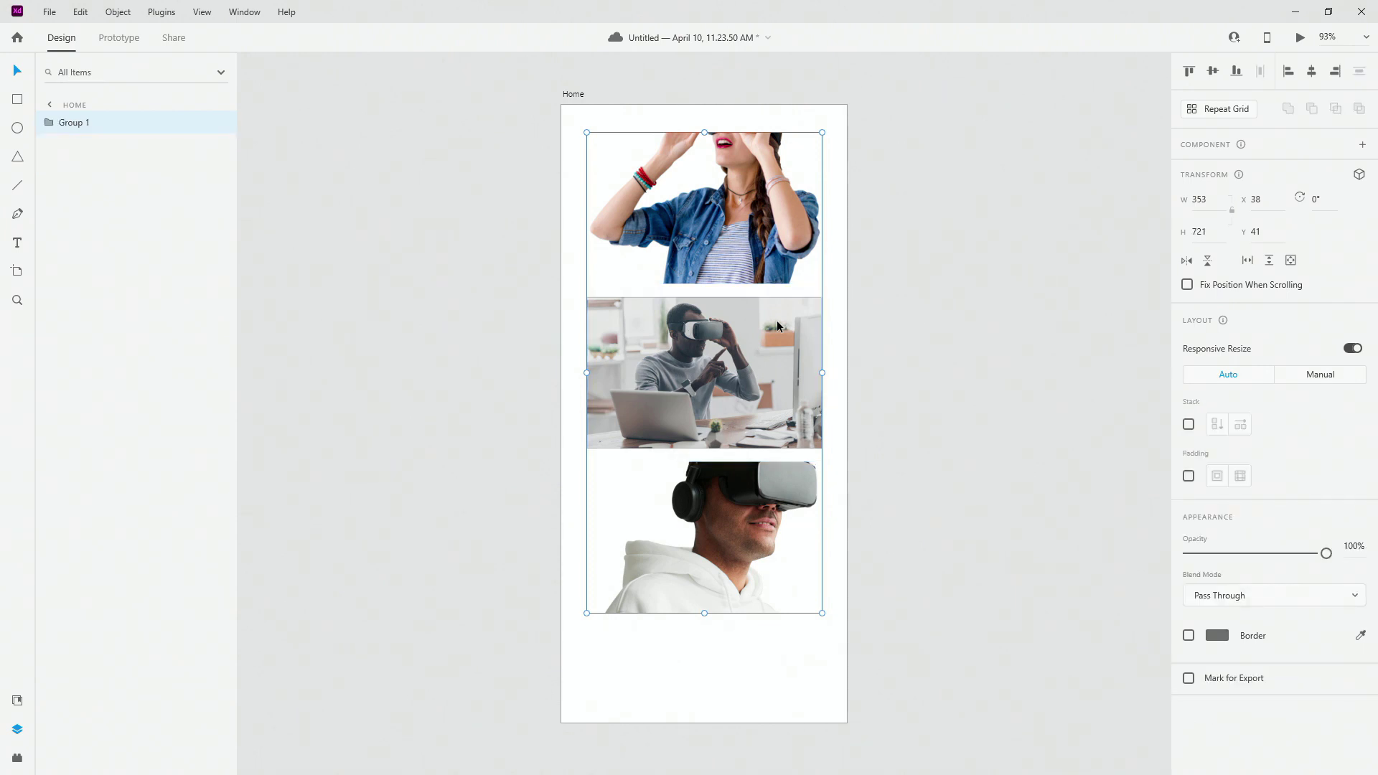
Enable Stack on the photo group with a vertical direction
{"action": "left_click", "coordinate": [1188, 428]}
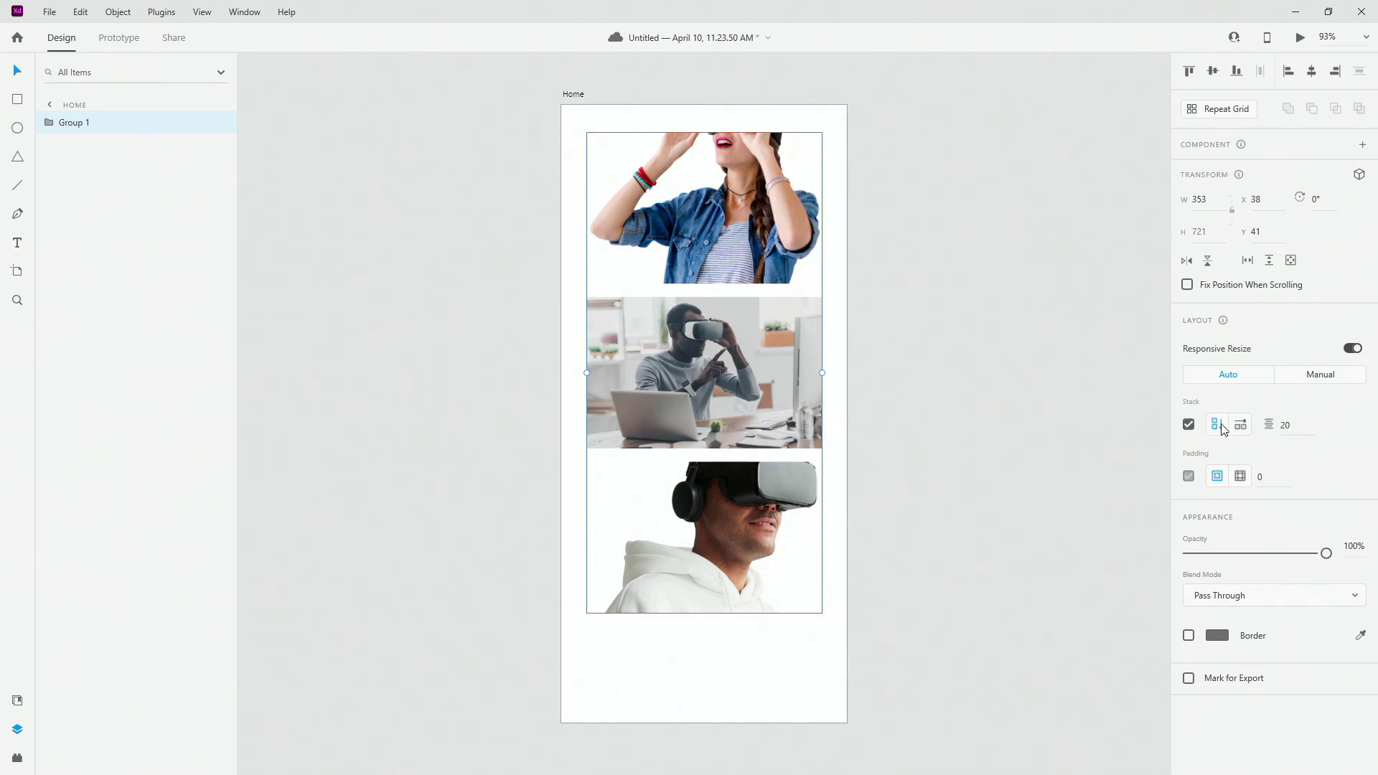
{"action": "left_click", "coordinate": [1220, 425]}
{"action": "left_click", "coordinate": [1292, 425]}
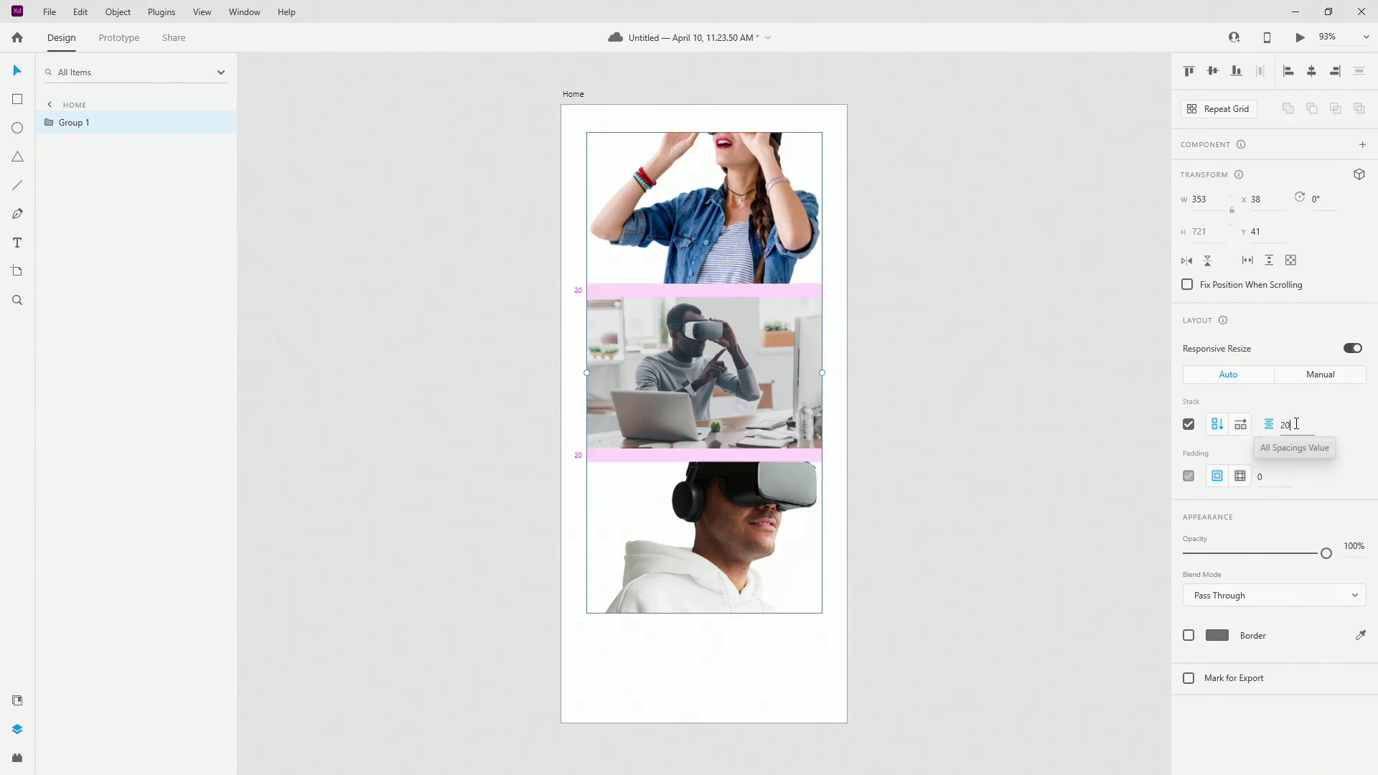
Try widening the gap above the middle photo directly on the canvas, and undo it
{"action": "left_click", "coordinate": [733, 293]}
{"action": "double_click", "coordinate": [734, 307]}
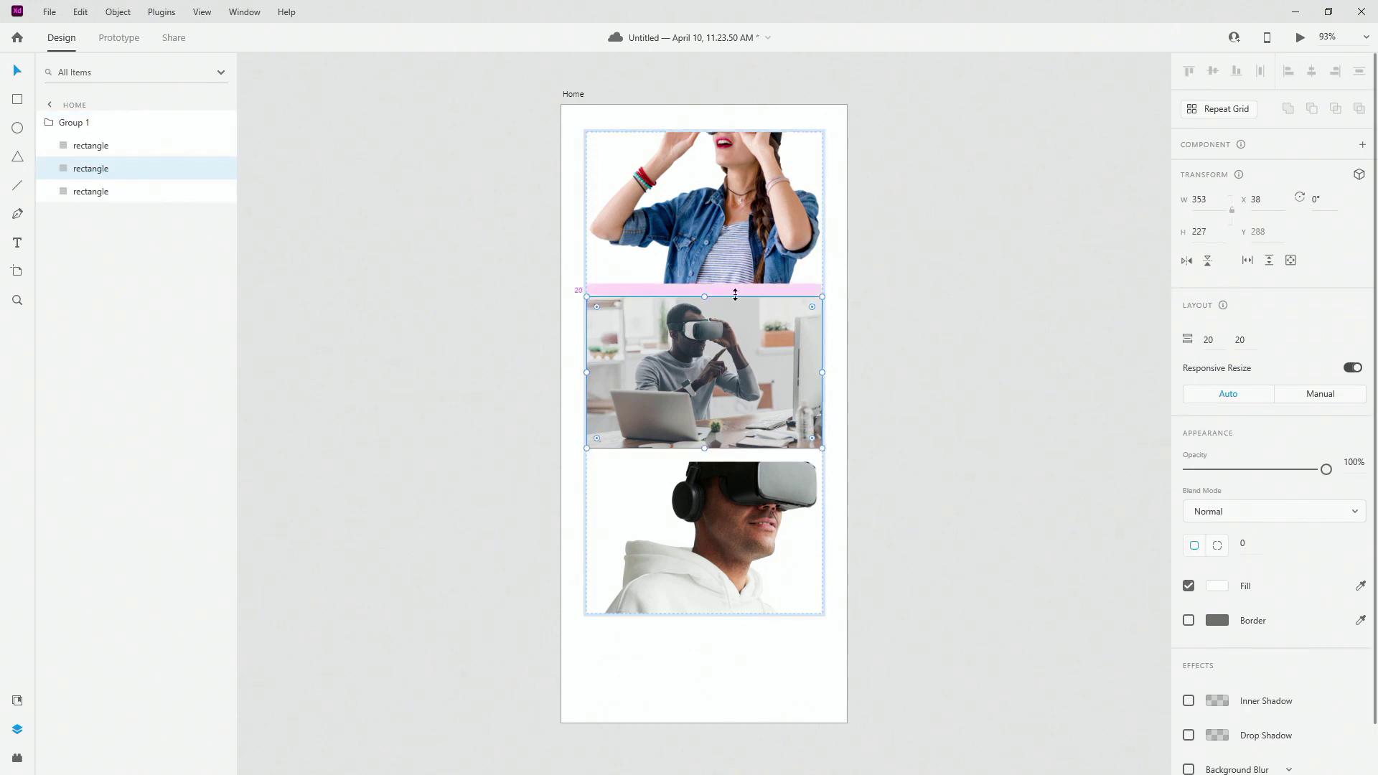
{"action": "mouse_move", "coordinate": [733, 292]}
{"action": "left_mouse_down"}
{"action": "mouse_move", "coordinate": [737, 340]}
{"action": "mouse_move", "coordinate": [738, 289]}
{"action": "mouse_move", "coordinate": [744, 333]}
{"action": "mouse_move", "coordinate": [747, 310]}
{"action": "left_mouse_up"}
{"action": "key", "text": "ctrl+z"}
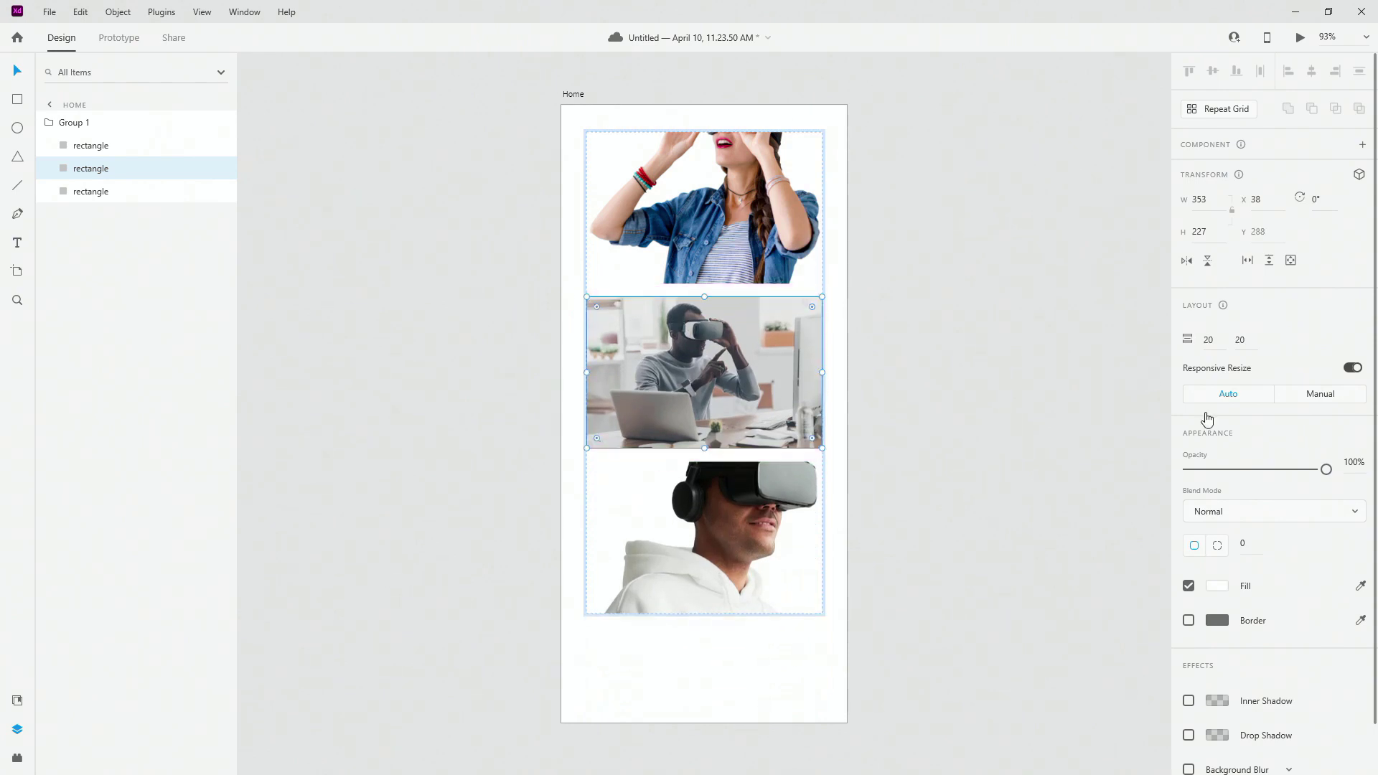
Set the spacing between all photos in the stacked group to 40
{"action": "left_click", "coordinate": [93, 124]}
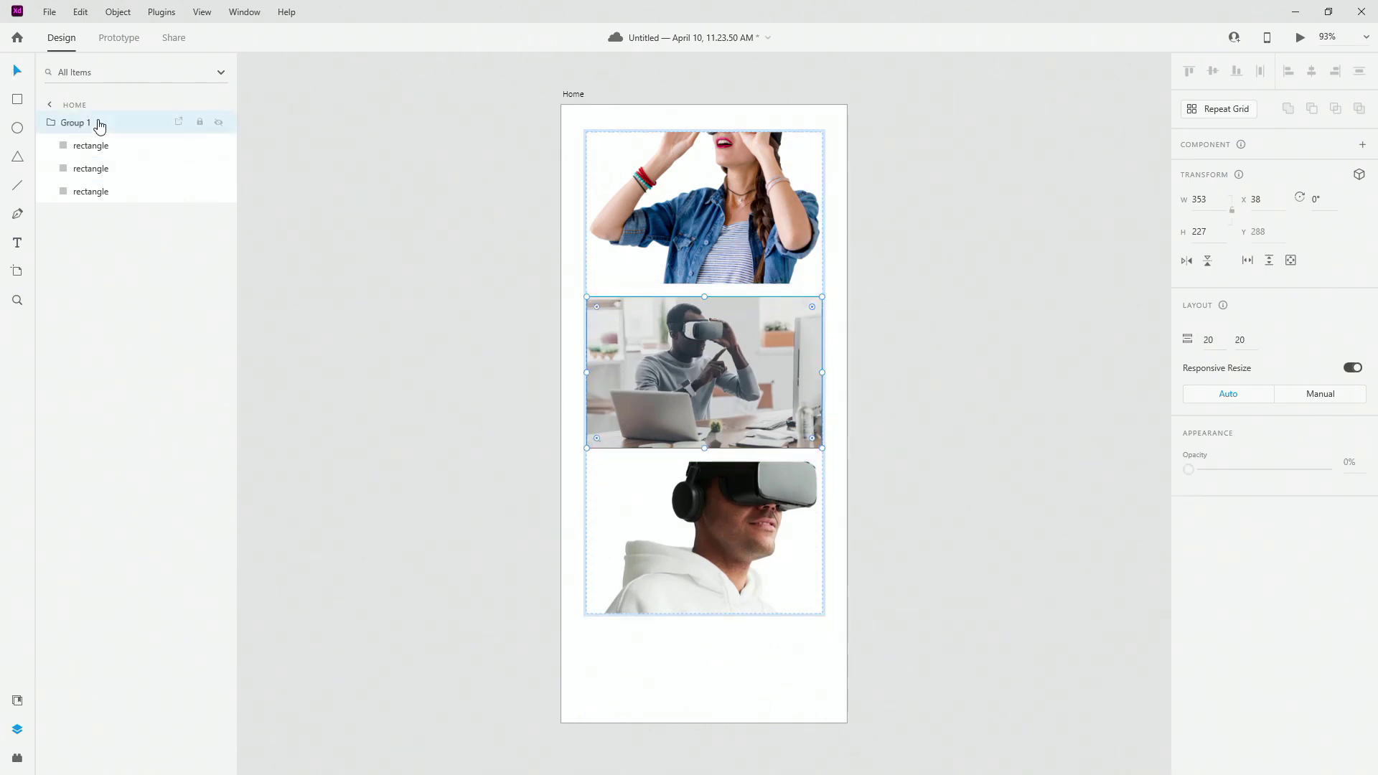
{"action": "left_click", "coordinate": [1303, 423]}
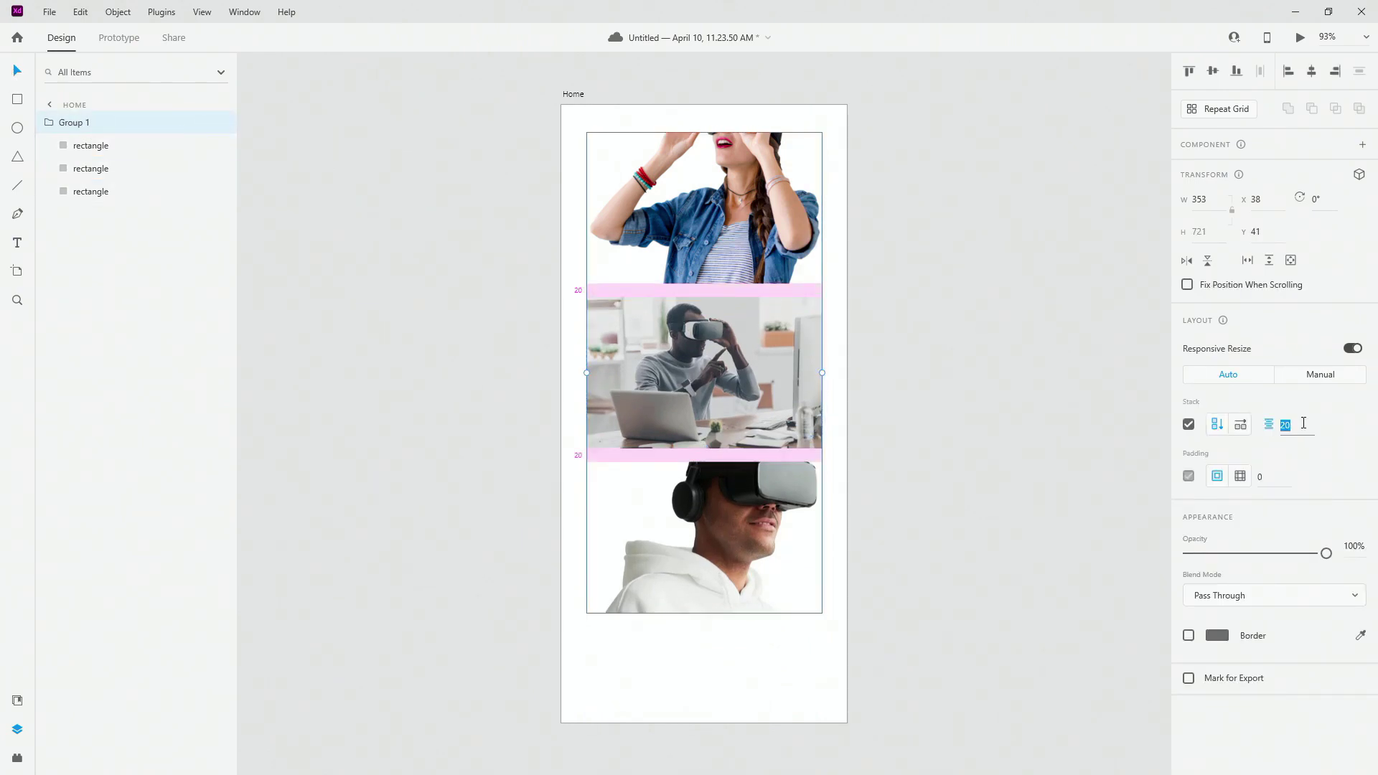
{"action": "type", "text": "4"}
{"action": "key", "text": "Return"}
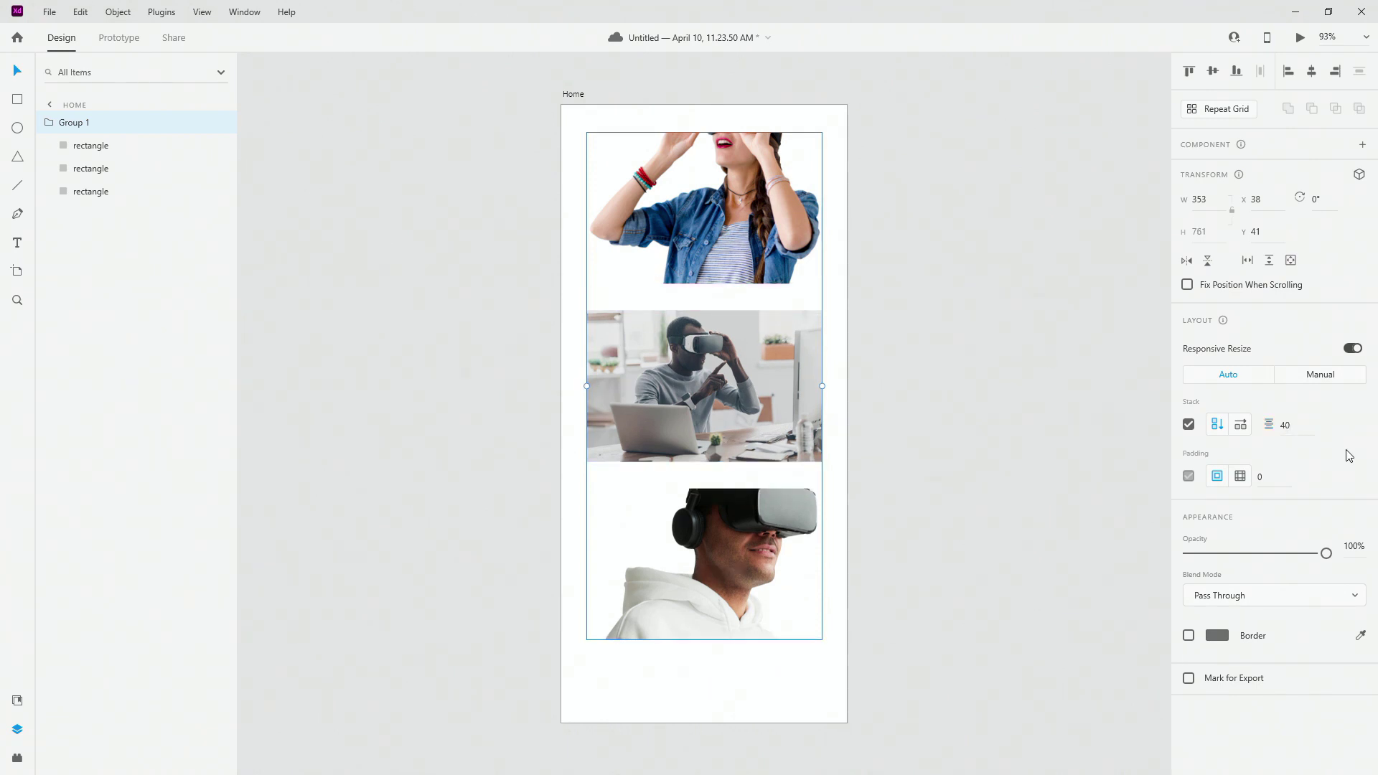
Try the horizontal stack direction on the photo group twice, returning to vertical each time
{"action": "left_click", "coordinate": [1239, 426]}
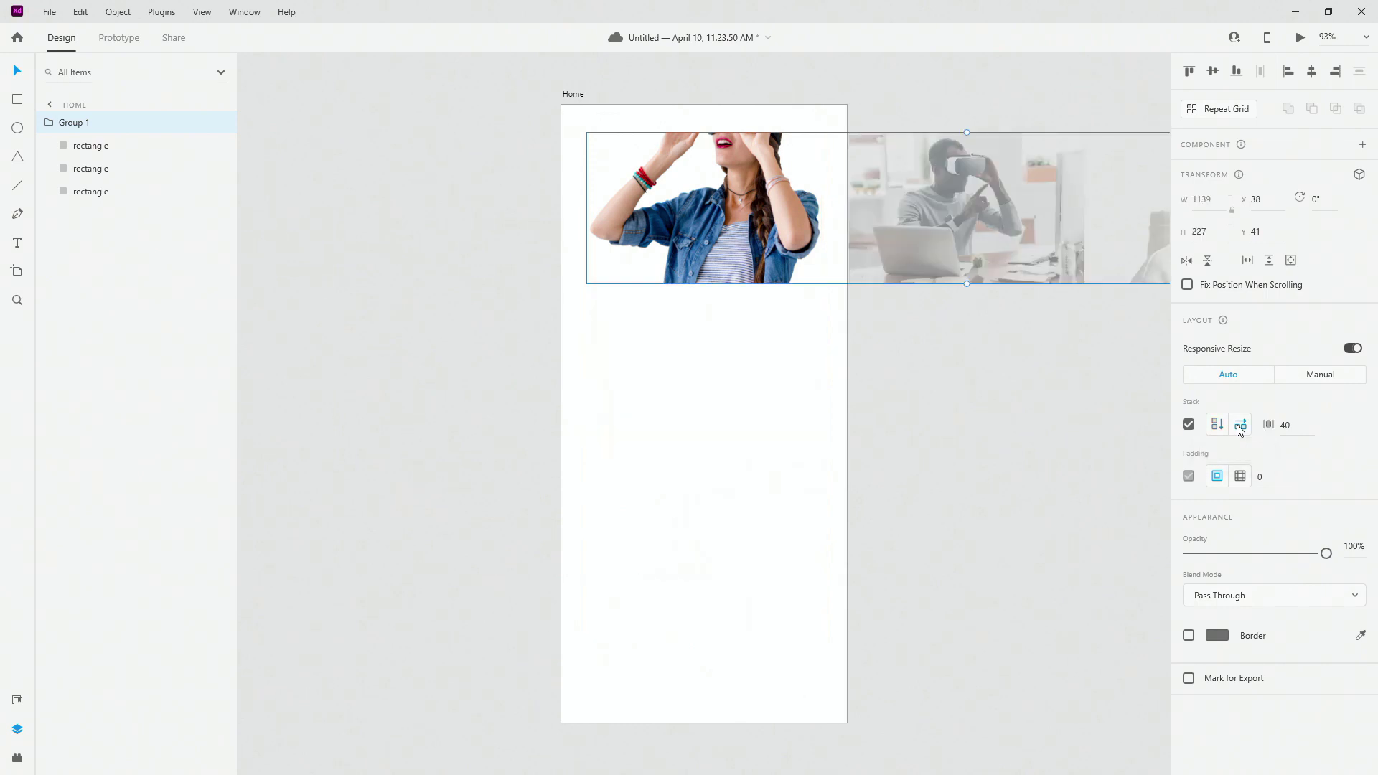
{"action": "left_click", "coordinate": [1216, 426]}
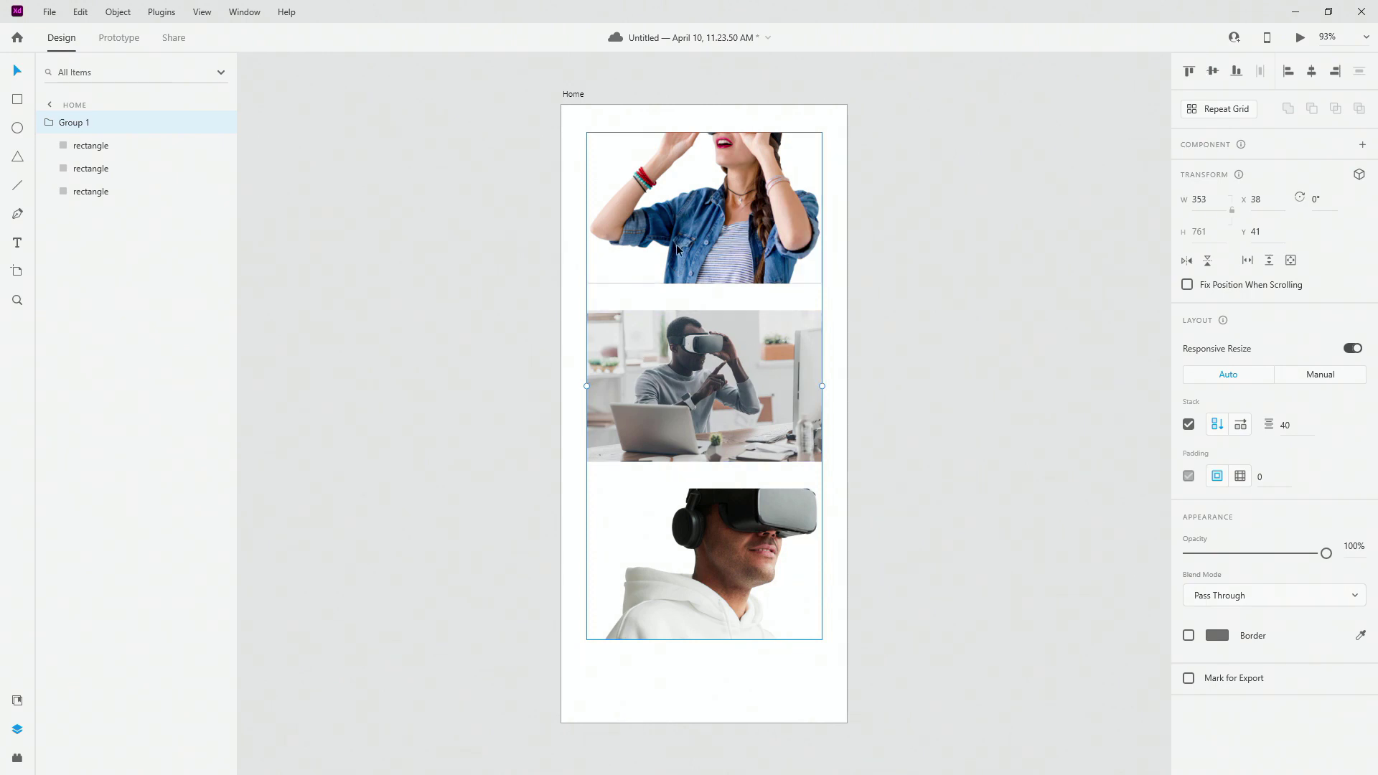
{"action": "left_click", "coordinate": [1246, 429]}
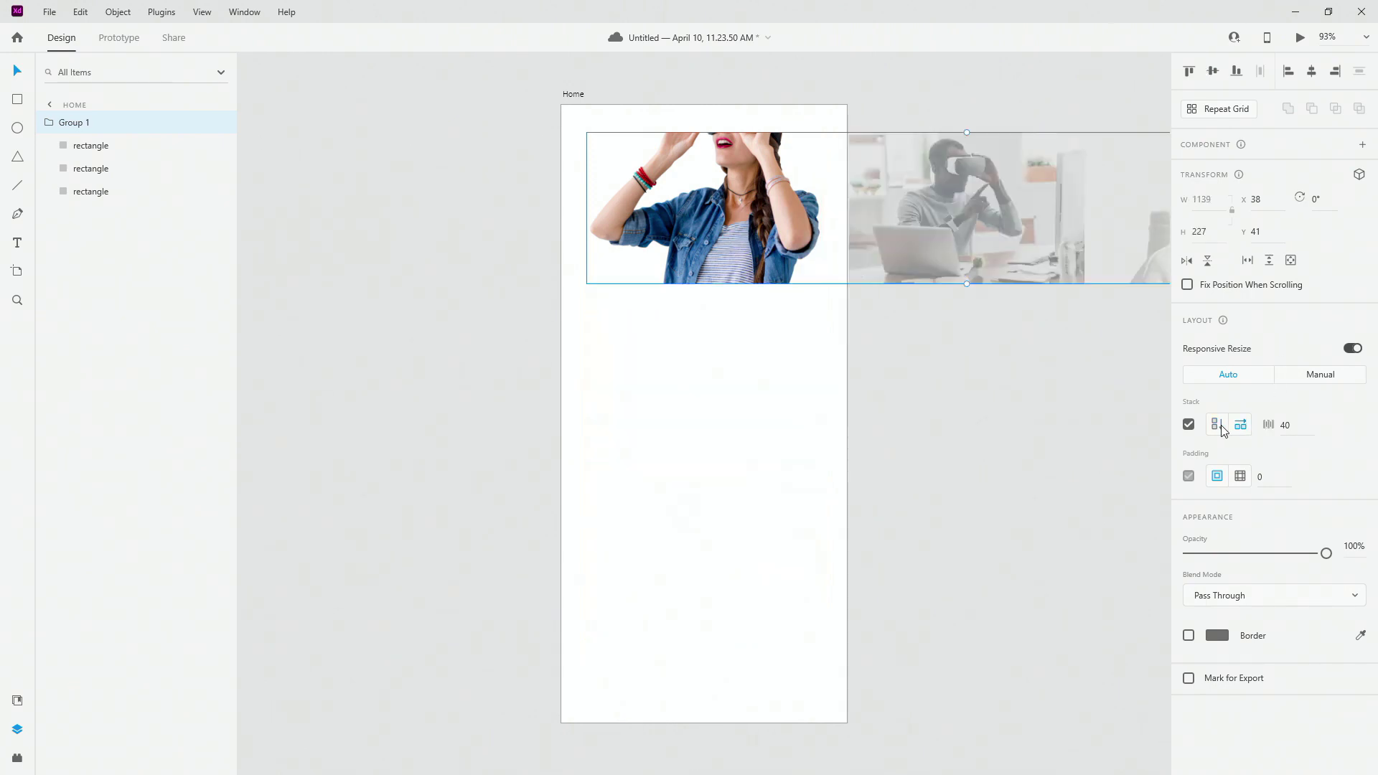
{"action": "left_click", "coordinate": [1220, 425]}
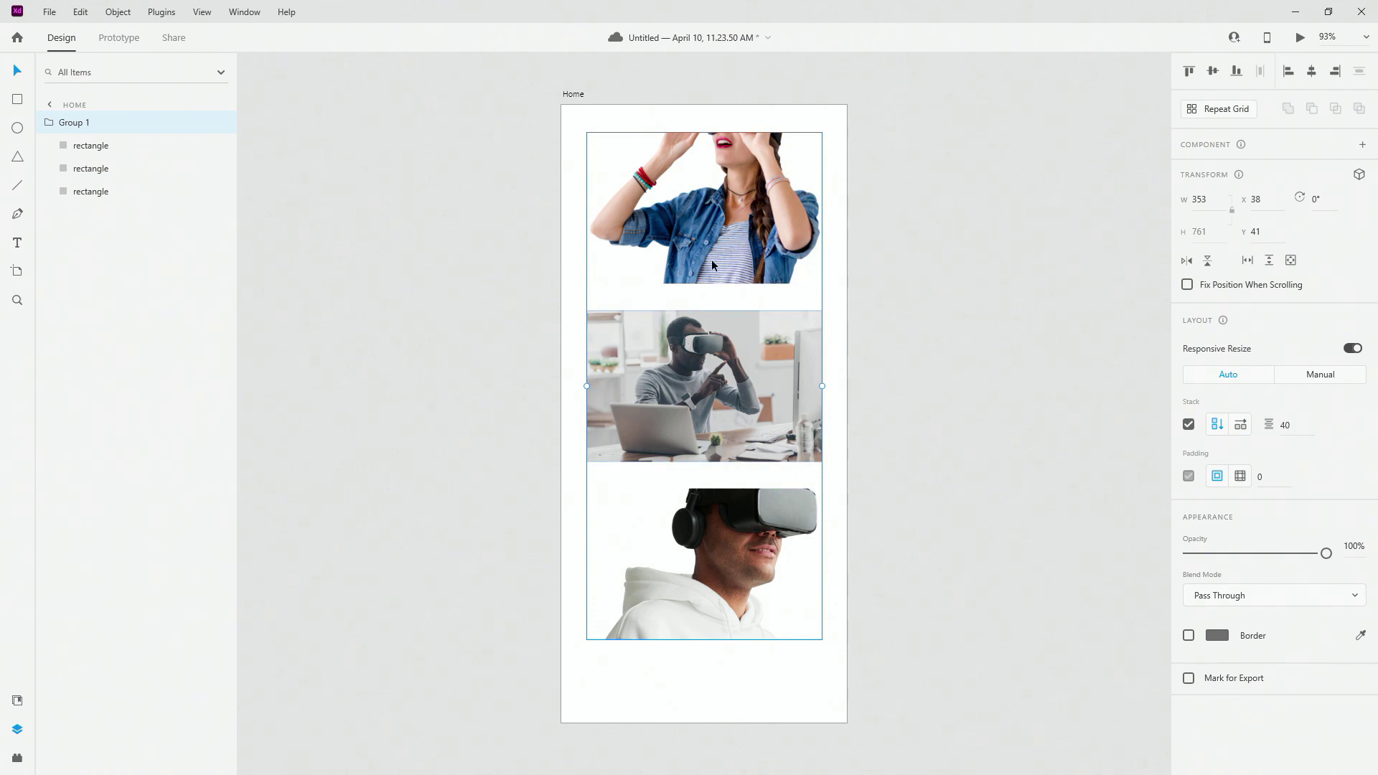
Try a border on the photo group, remove it again and collapse the group's layers
{"action": "left_click", "coordinate": [1188, 636]}
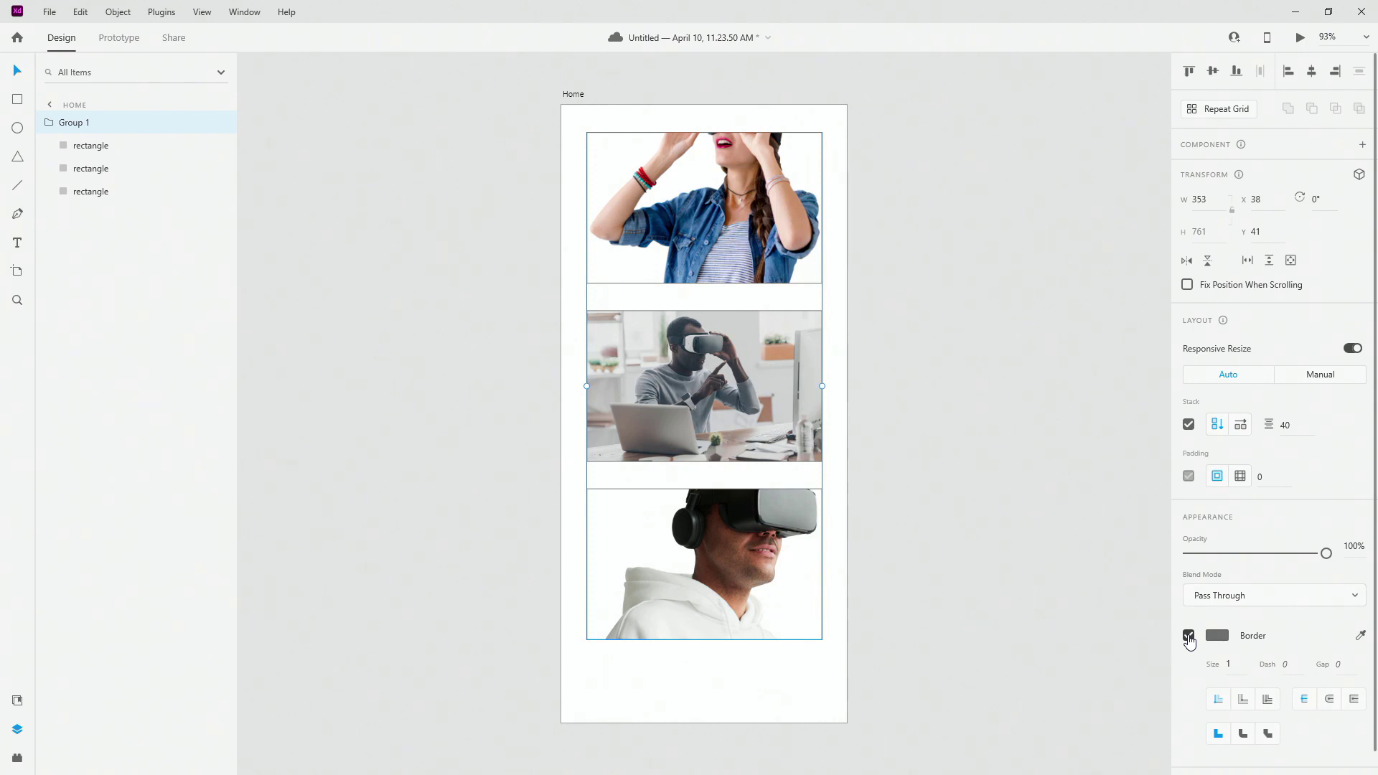
{"action": "left_click", "coordinate": [1188, 635]}
{"action": "left_click", "coordinate": [53, 120]}
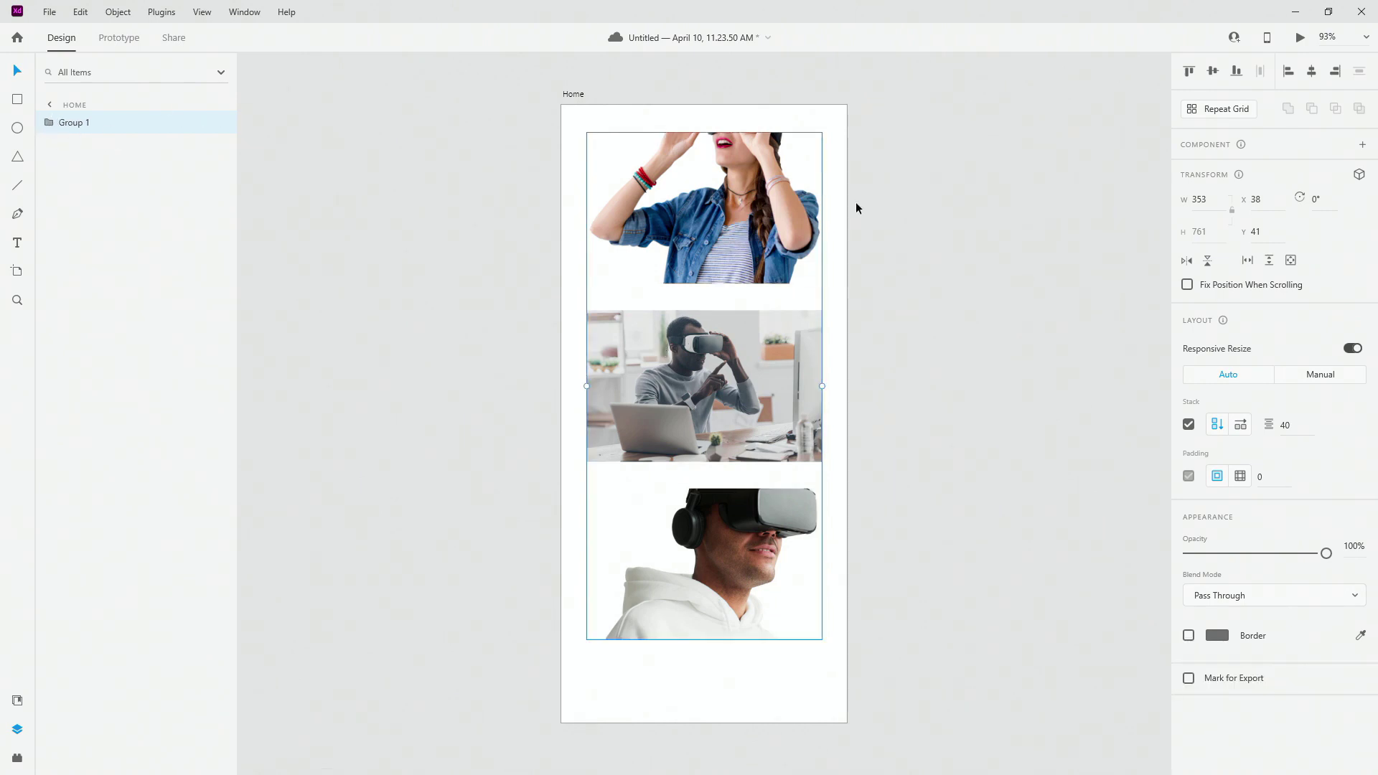
Turn off Stack and Padding for the photo group
{"action": "left_click", "coordinate": [1188, 424]}
{"action": "left_click", "coordinate": [1188, 476]}
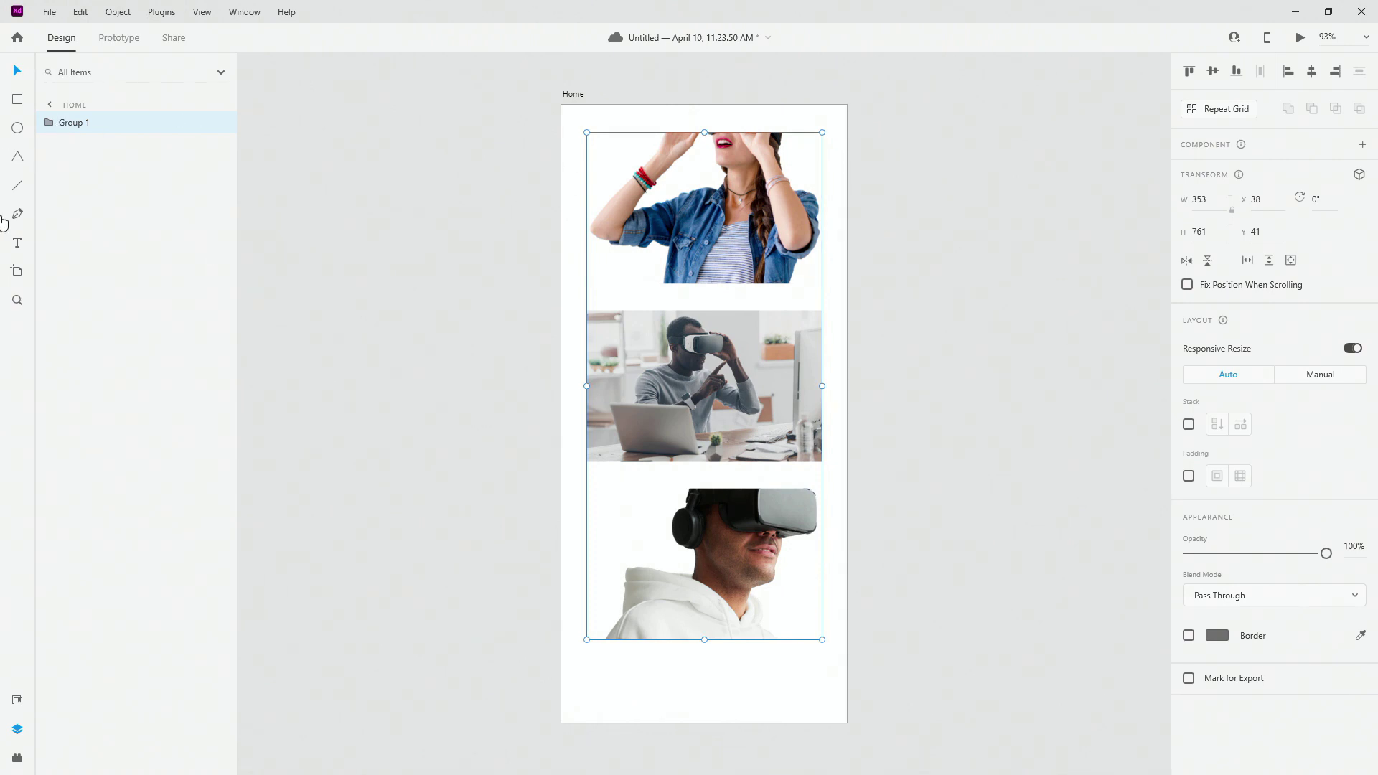
Add a "My Cards" text below the photo group, lined up with its left edge
{"action": "left_click", "coordinate": [18, 243]}
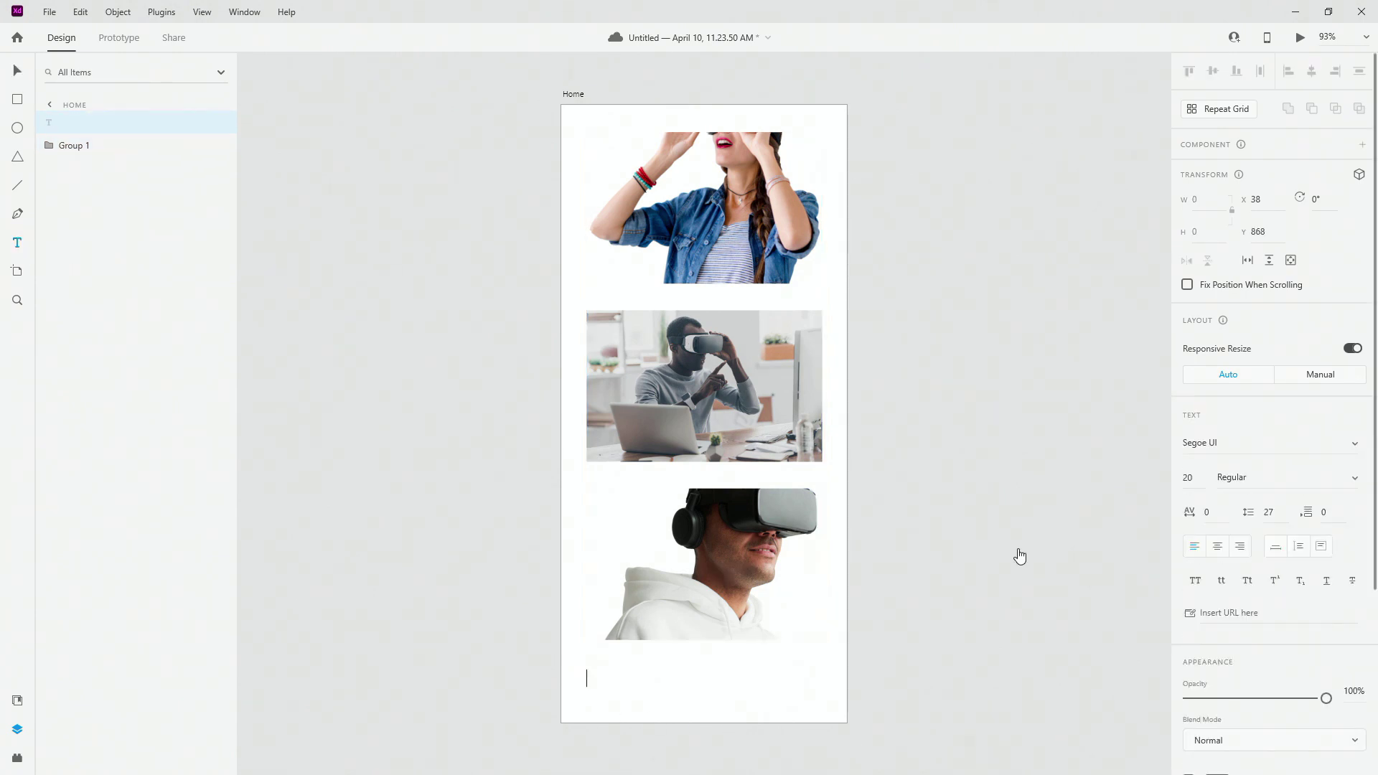
{"action": "type", "text": "My Cards"}
{"action": "key", "text": "Escape"}
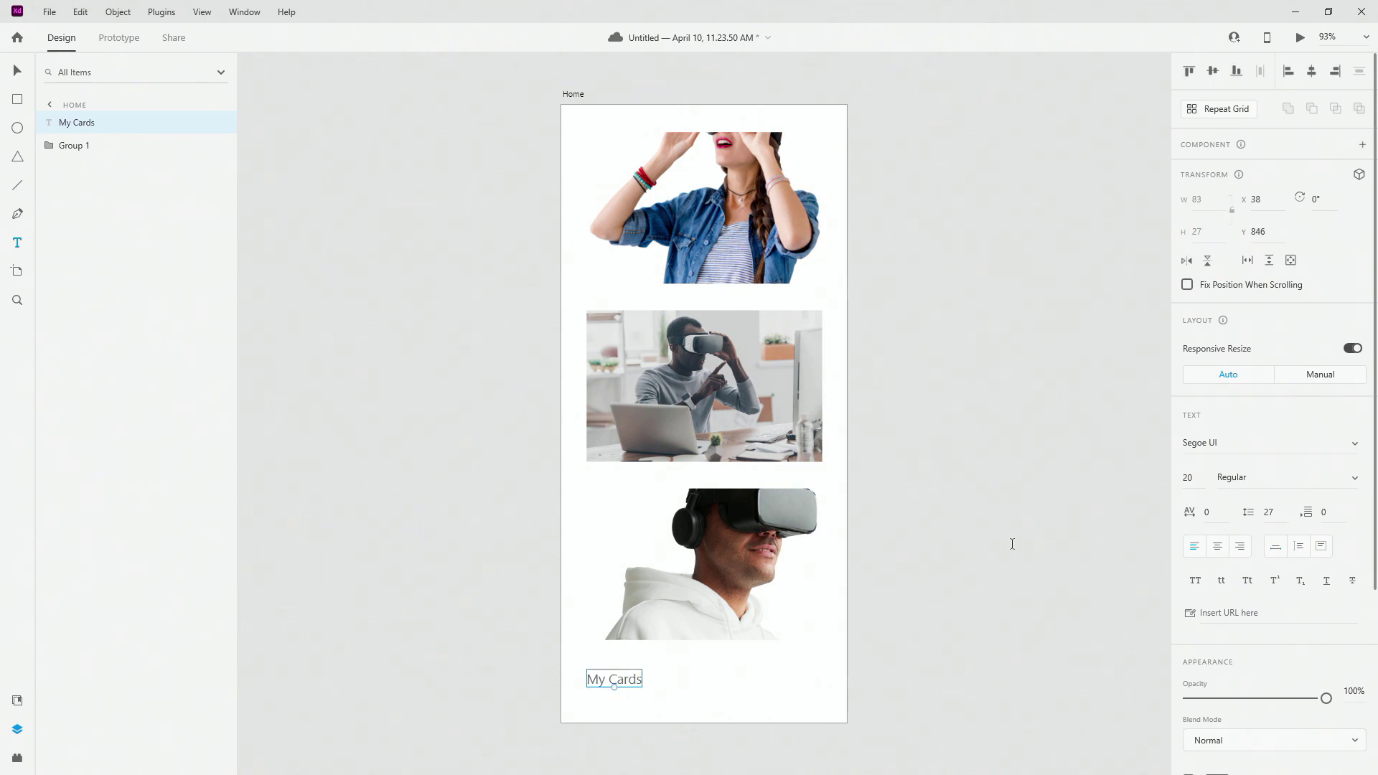
Set the font weight of the "My Cards" text to Black
{"action": "left_click", "coordinate": [18, 71]}
{"action": "scroll", "coordinate": [1267, 300], "scroll_direction": "down", "scroll_amount": 3}
{"action": "scroll", "coordinate": [1267, 300], "scroll_direction": "up", "scroll_amount": 3}
{"action": "scroll", "coordinate": [1249, 344], "scroll_direction": "down", "scroll_amount": 4}
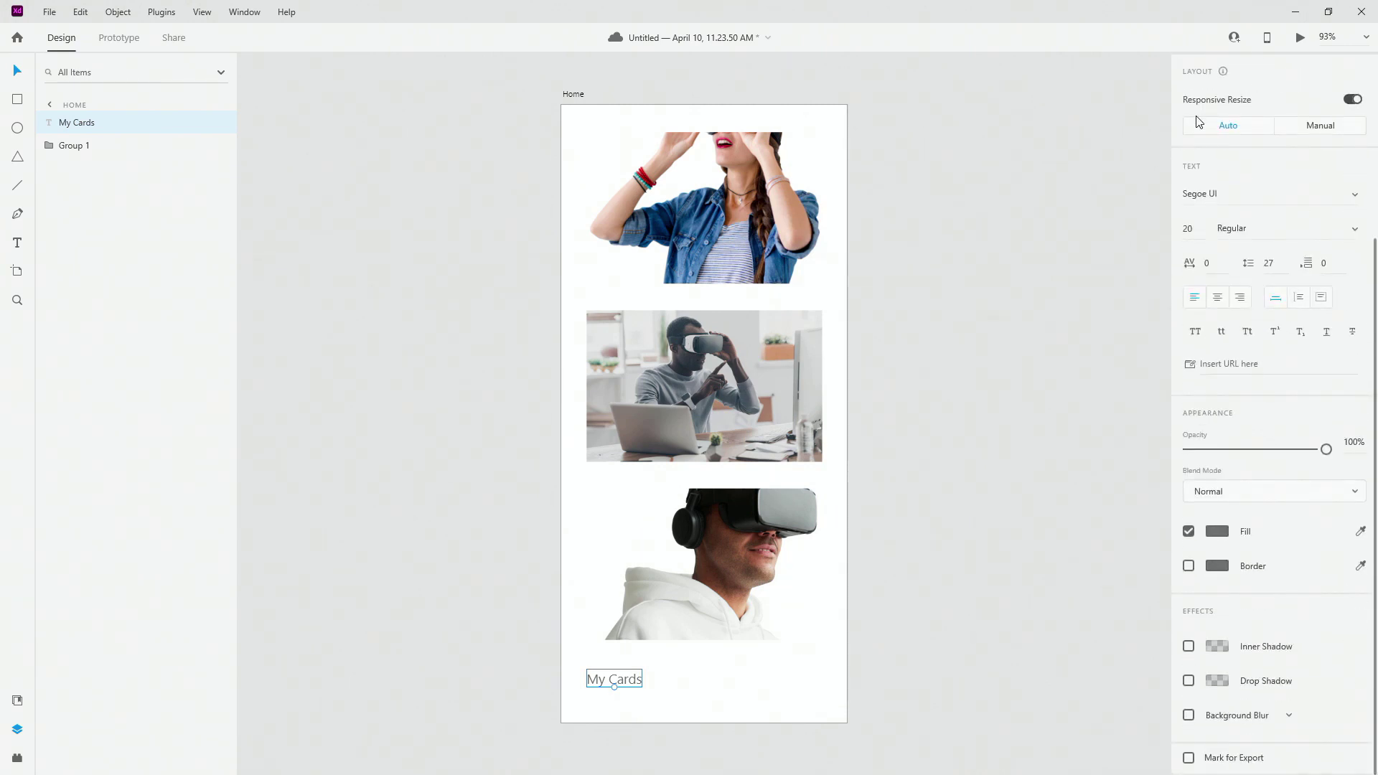
{"action": "left_click", "coordinate": [1353, 231]}
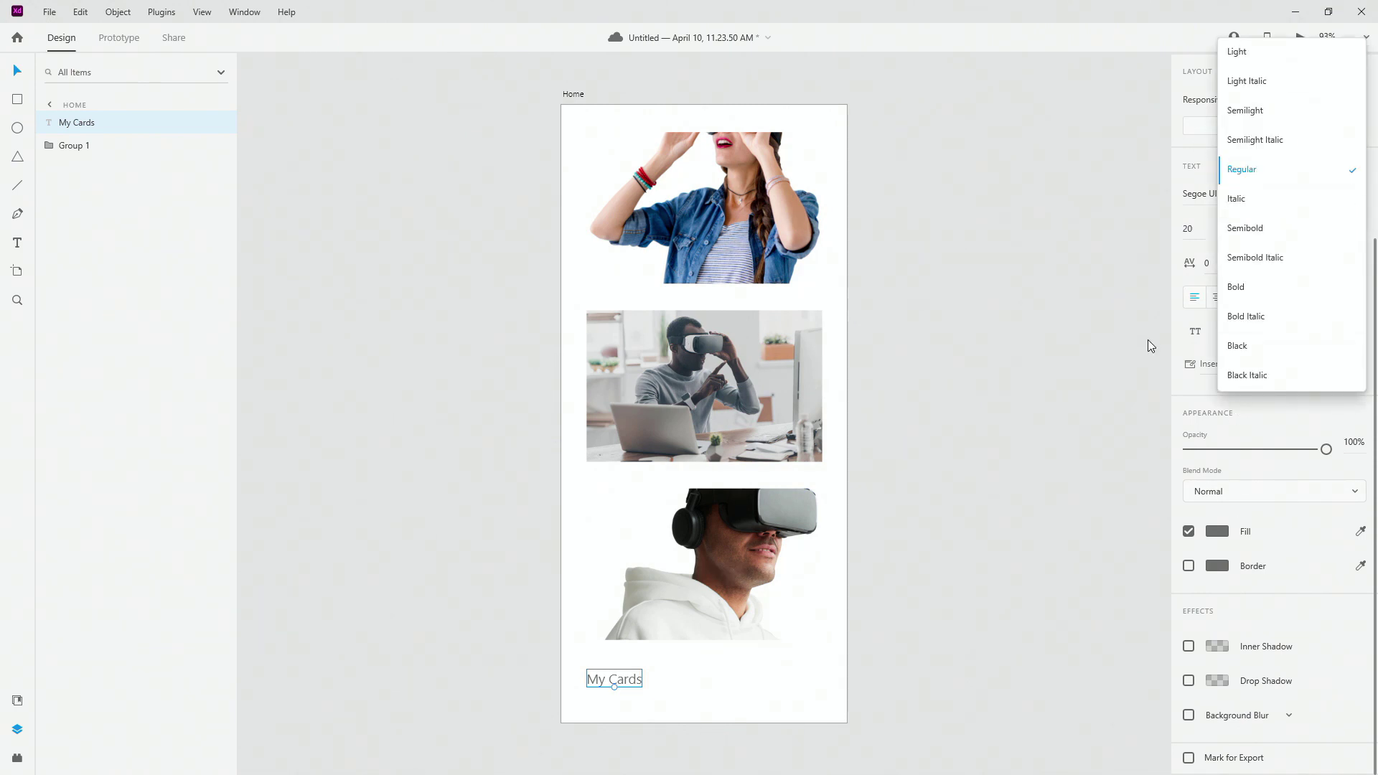
{"action": "left_click", "coordinate": [1273, 346]}
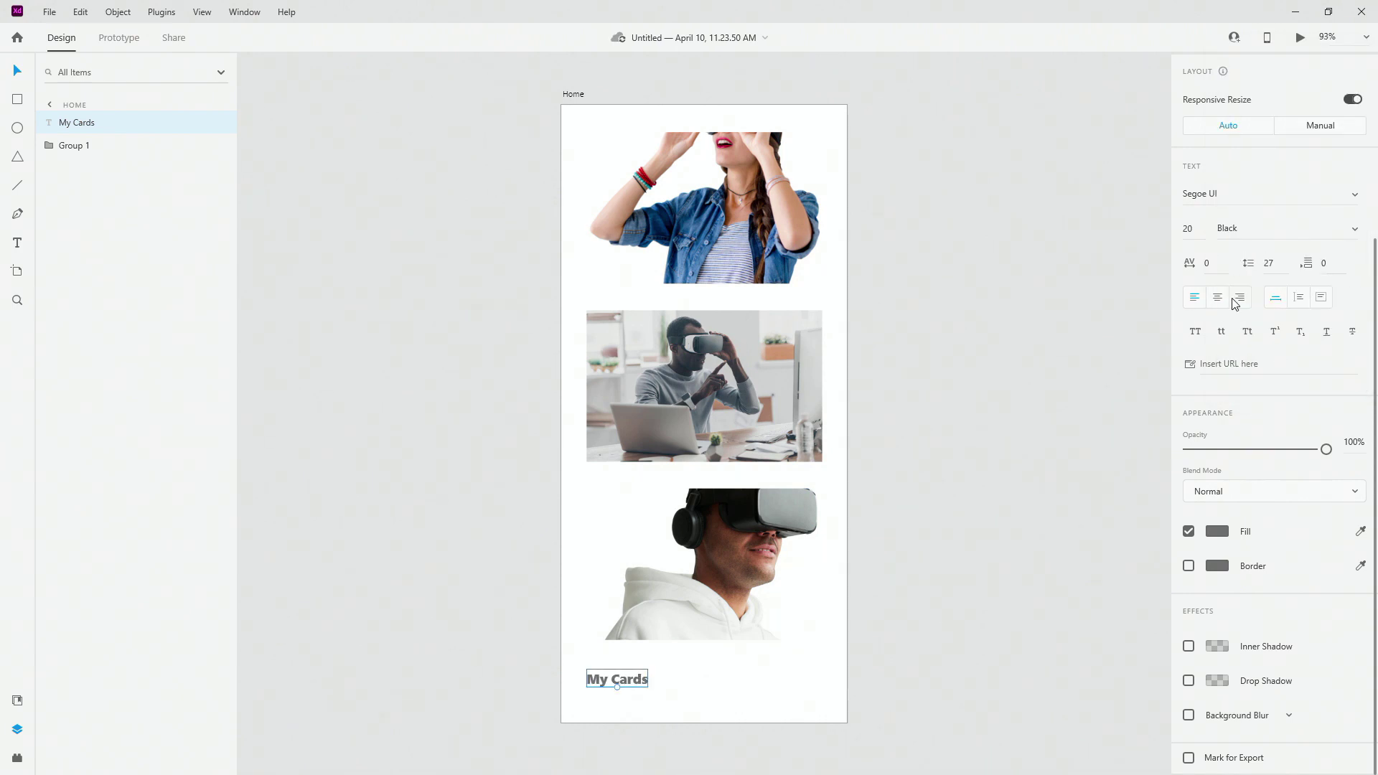
Make the "My Cards" text fixed-size and widen its box to the photo group's width
{"action": "left_click", "coordinate": [1195, 299]}
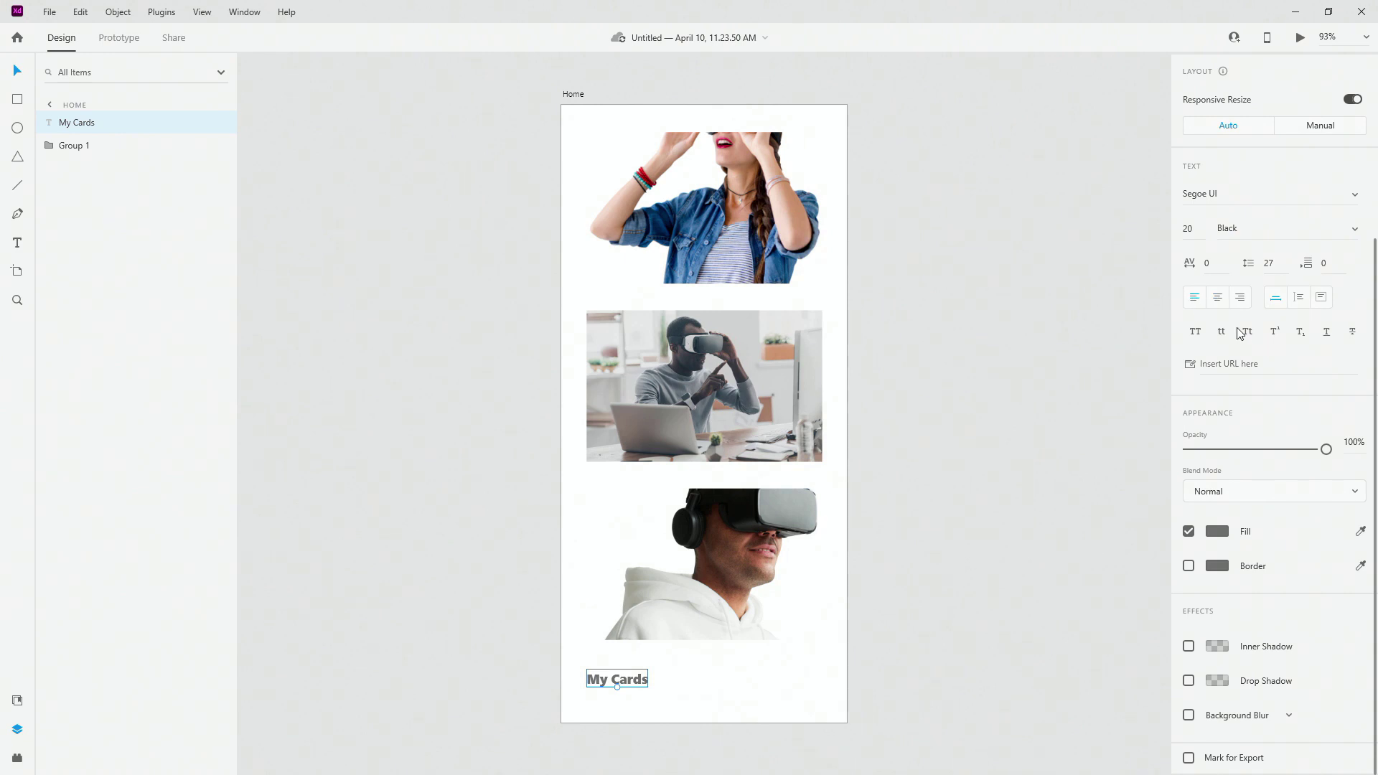
{"action": "left_click", "coordinate": [1322, 299]}
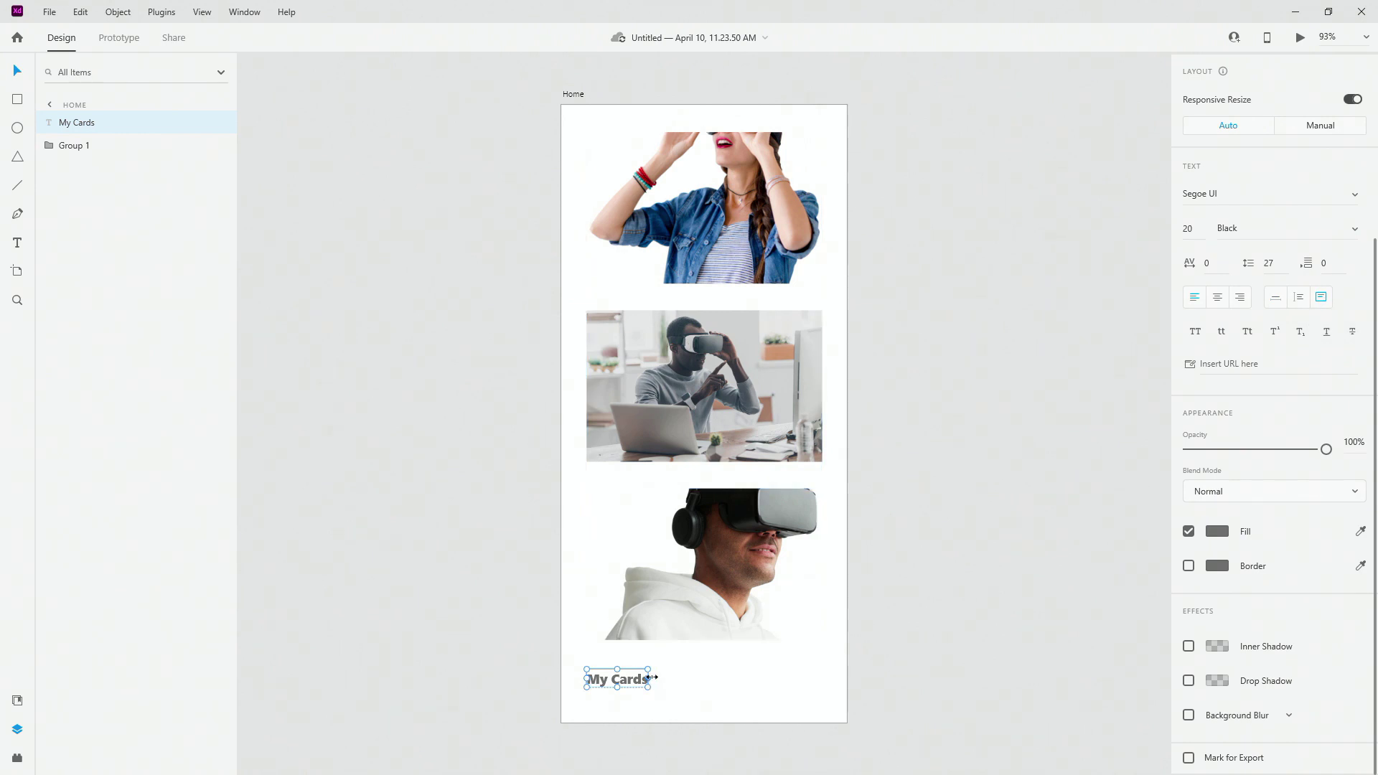
{"action": "left_click_drag", "start_coordinate": [652, 677], "coordinate": [822, 676]}
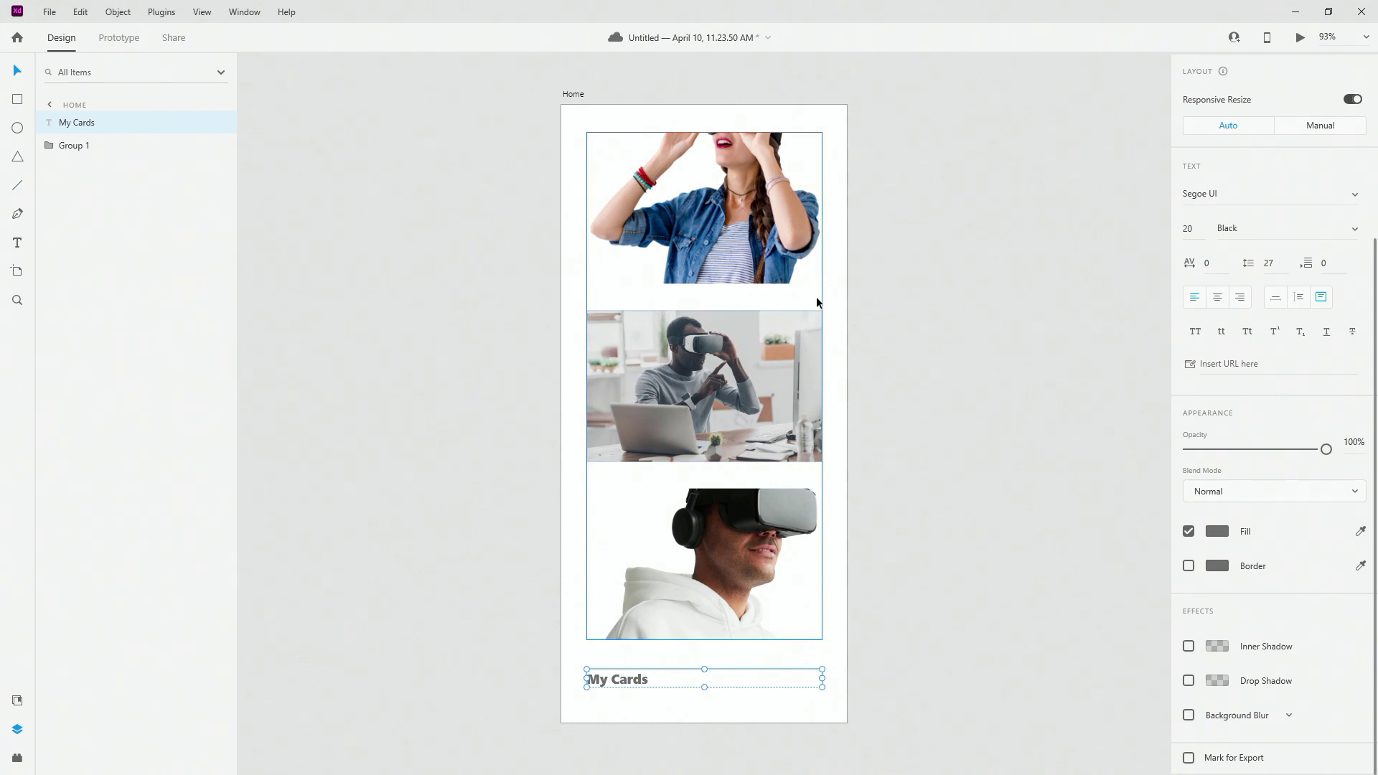
Fill the text box with repeated pastes of "My Cards" and extend its height to fit both lines
{"action": "double_click", "coordinate": [641, 677]}
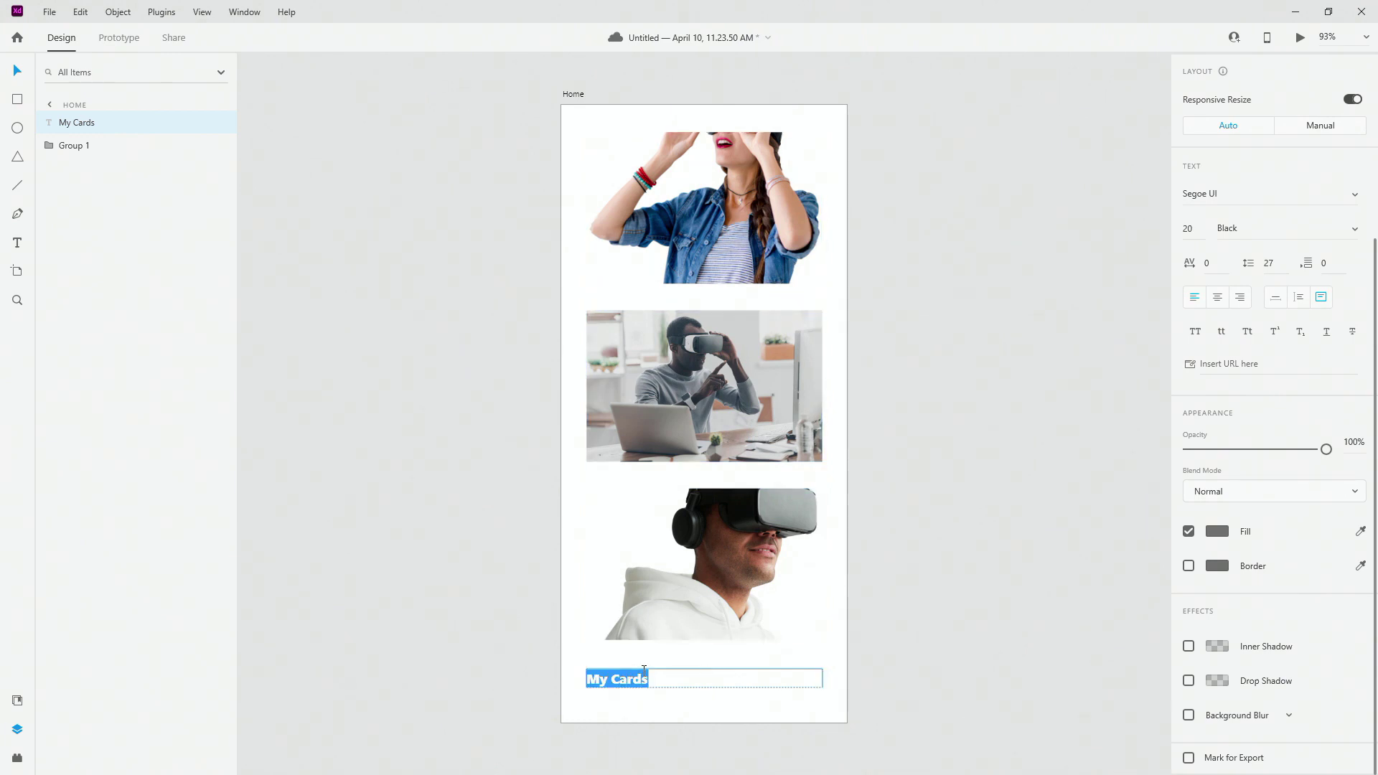
{"action": "left_click", "coordinate": [643, 669]}
{"action": "key", "text": "ctrl+v"}
{"action": "key", "text": "ctrl+v"}
{"action": "key", "text": "ctrl+v"}
{"action": "key", "text": "ctrl+v"}
{"action": "key", "text": "ctrl+v"}
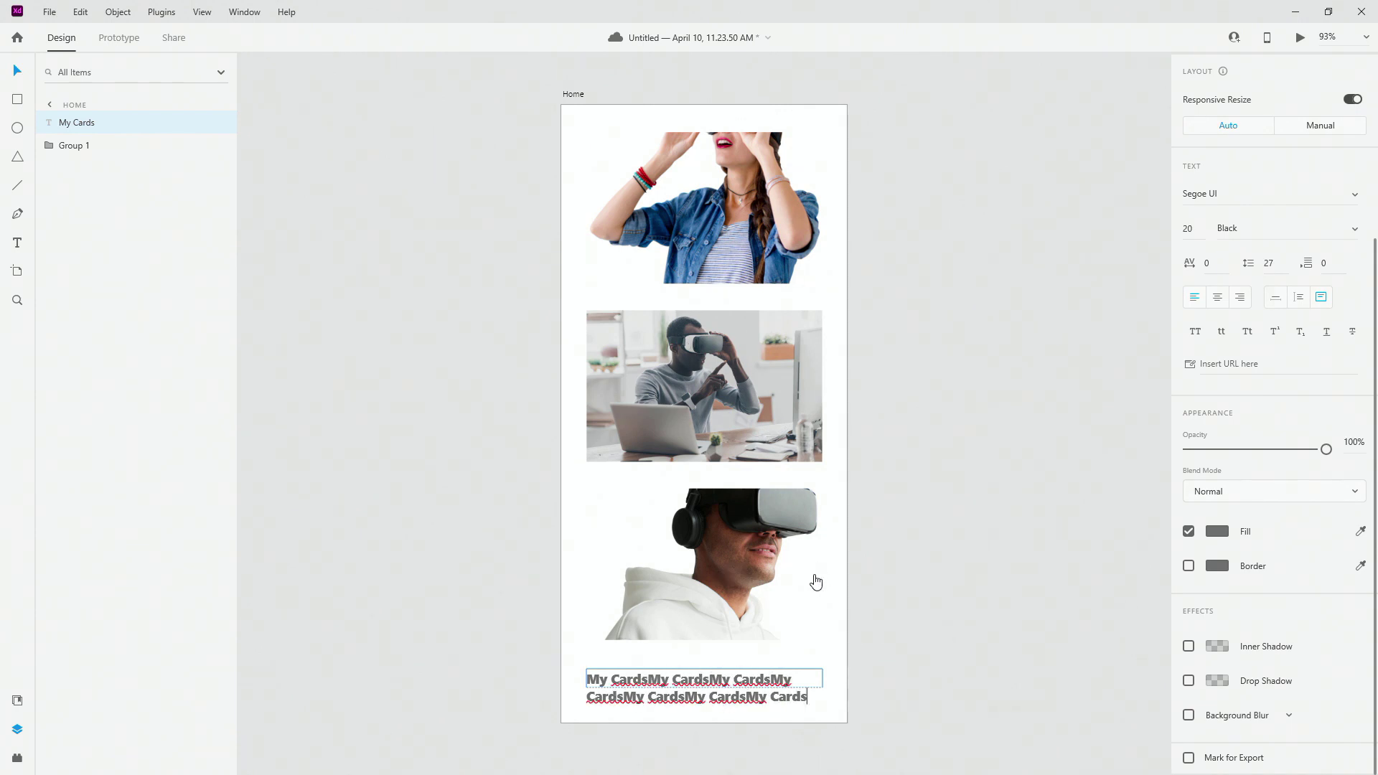
{"action": "key", "text": "Escape"}
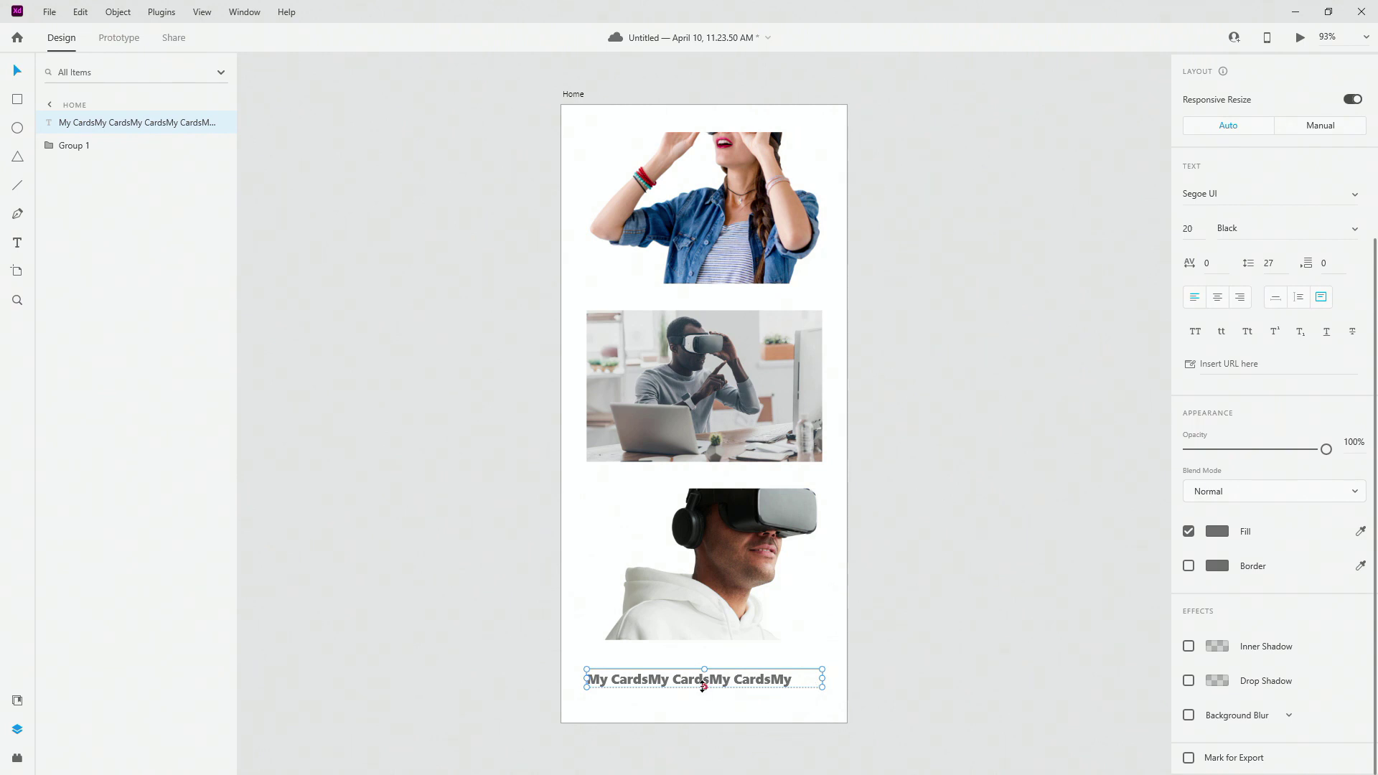
{"action": "left_click_drag", "start_coordinate": [703, 686], "coordinate": [707, 709]}
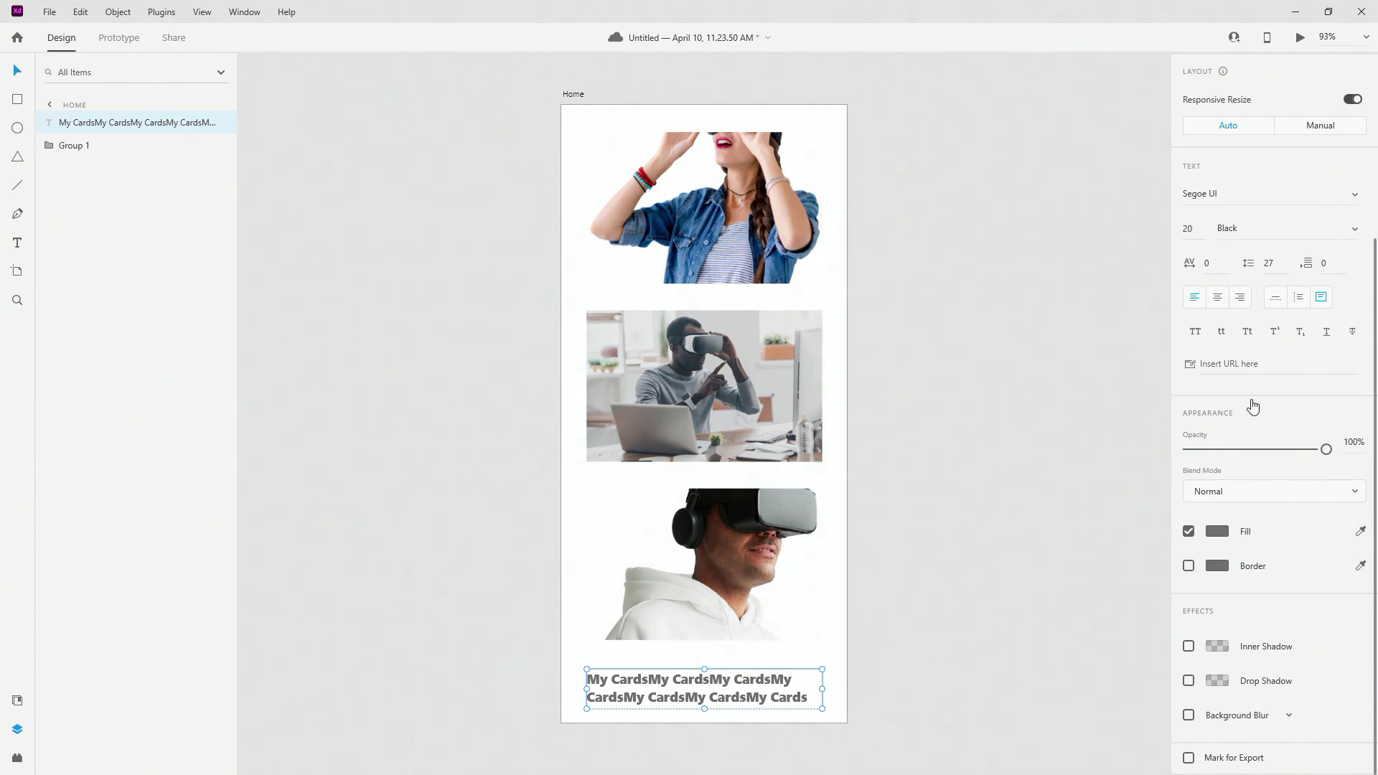
Switch the text to auto width, then try uppercase and lowercase before applying title case
{"action": "left_click", "coordinate": [1273, 298]}
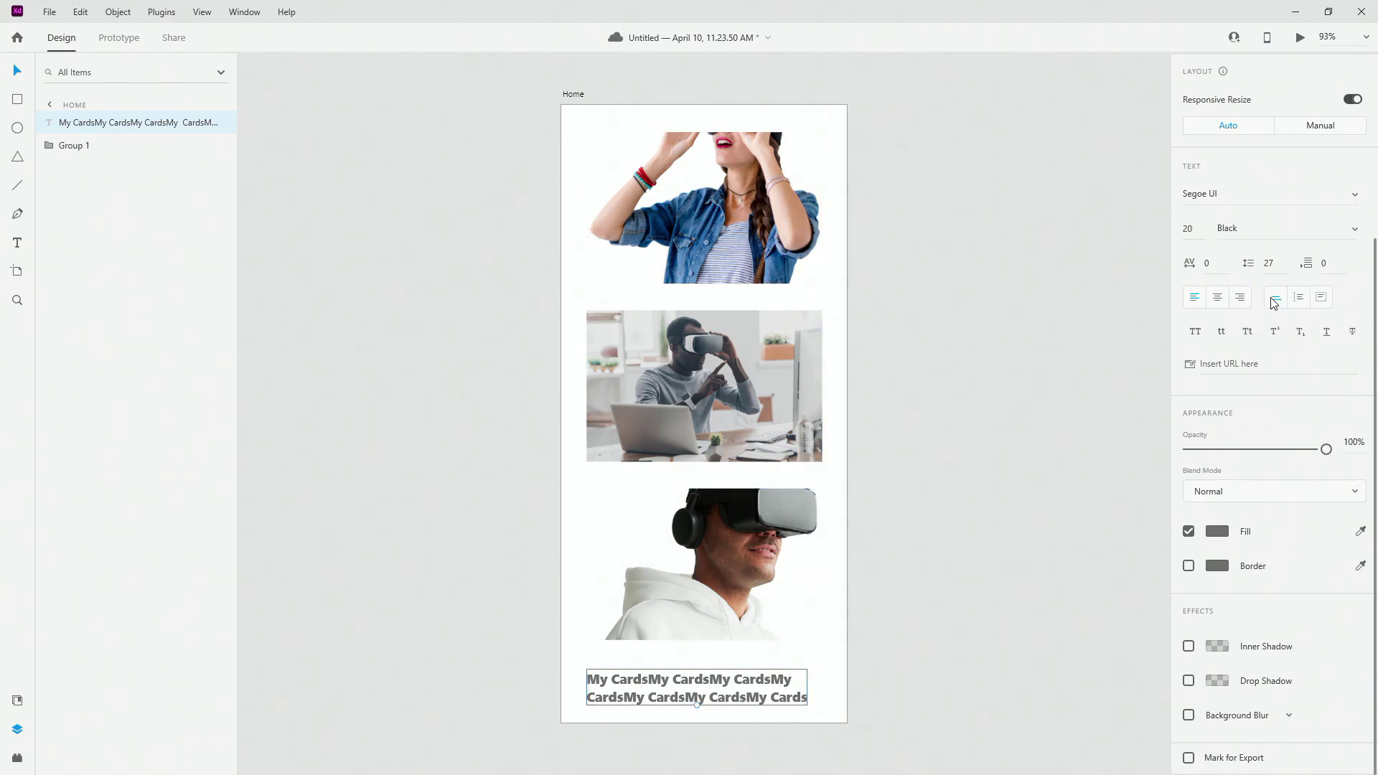
{"action": "left_click", "coordinate": [1195, 333]}
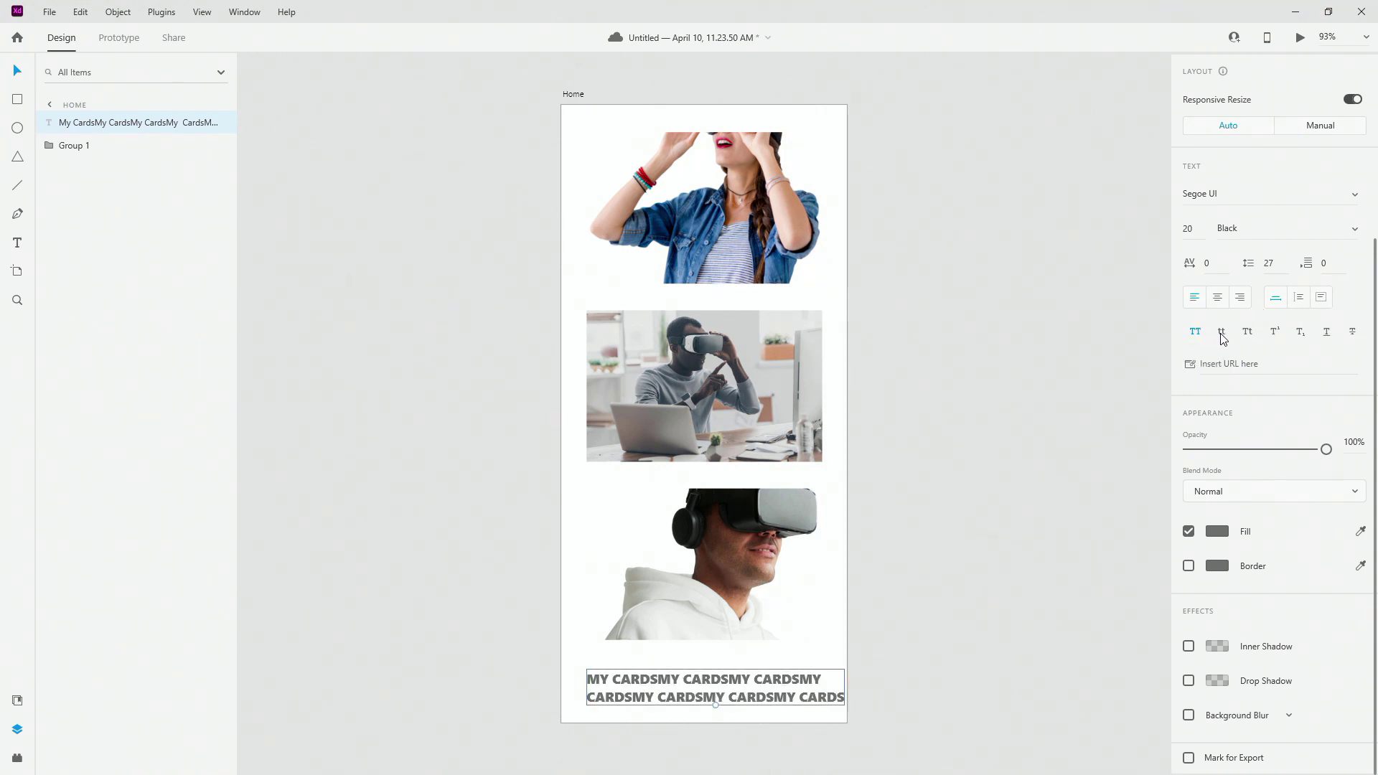
{"action": "left_click", "coordinate": [1222, 333]}
{"action": "left_click", "coordinate": [1248, 334]}
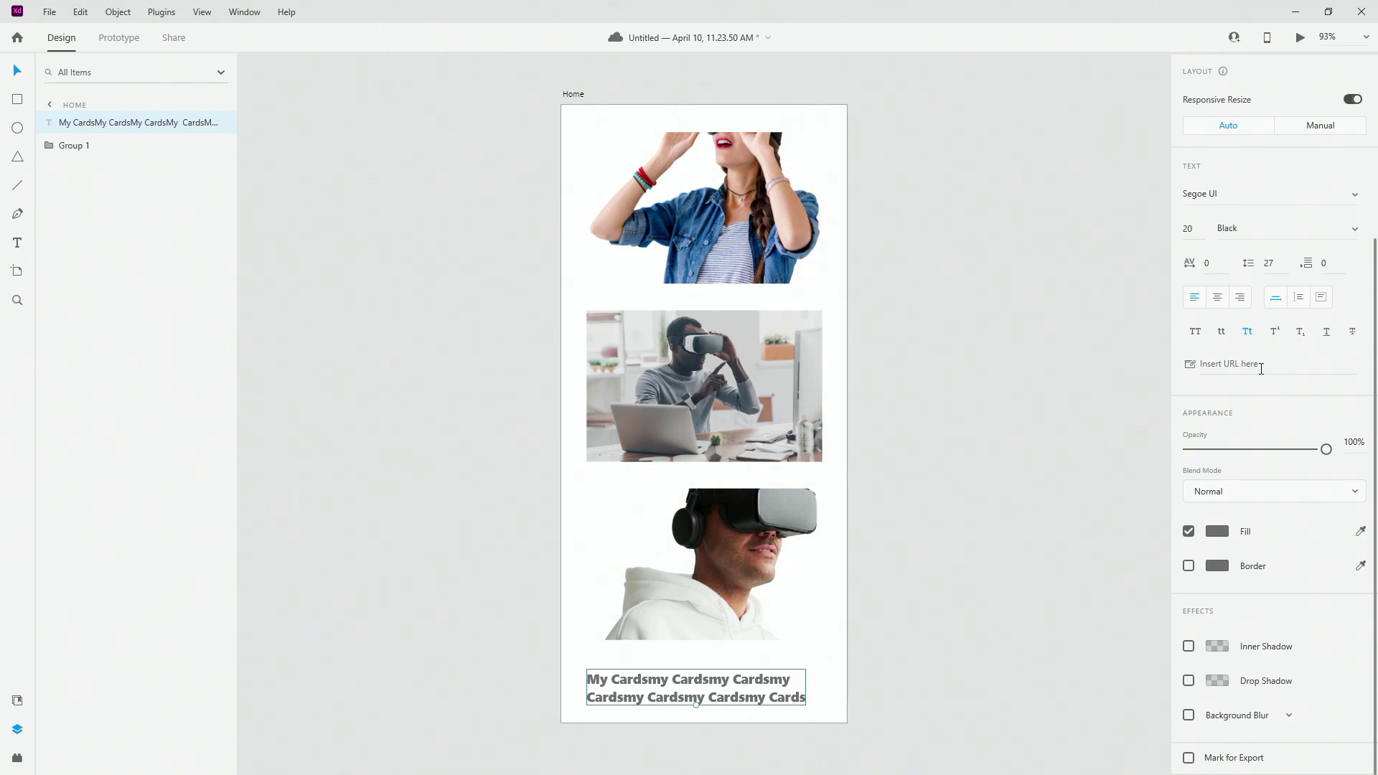
{"action": "double_click", "coordinate": [674, 703]}
{"action": "left_click", "coordinate": [682, 673]}
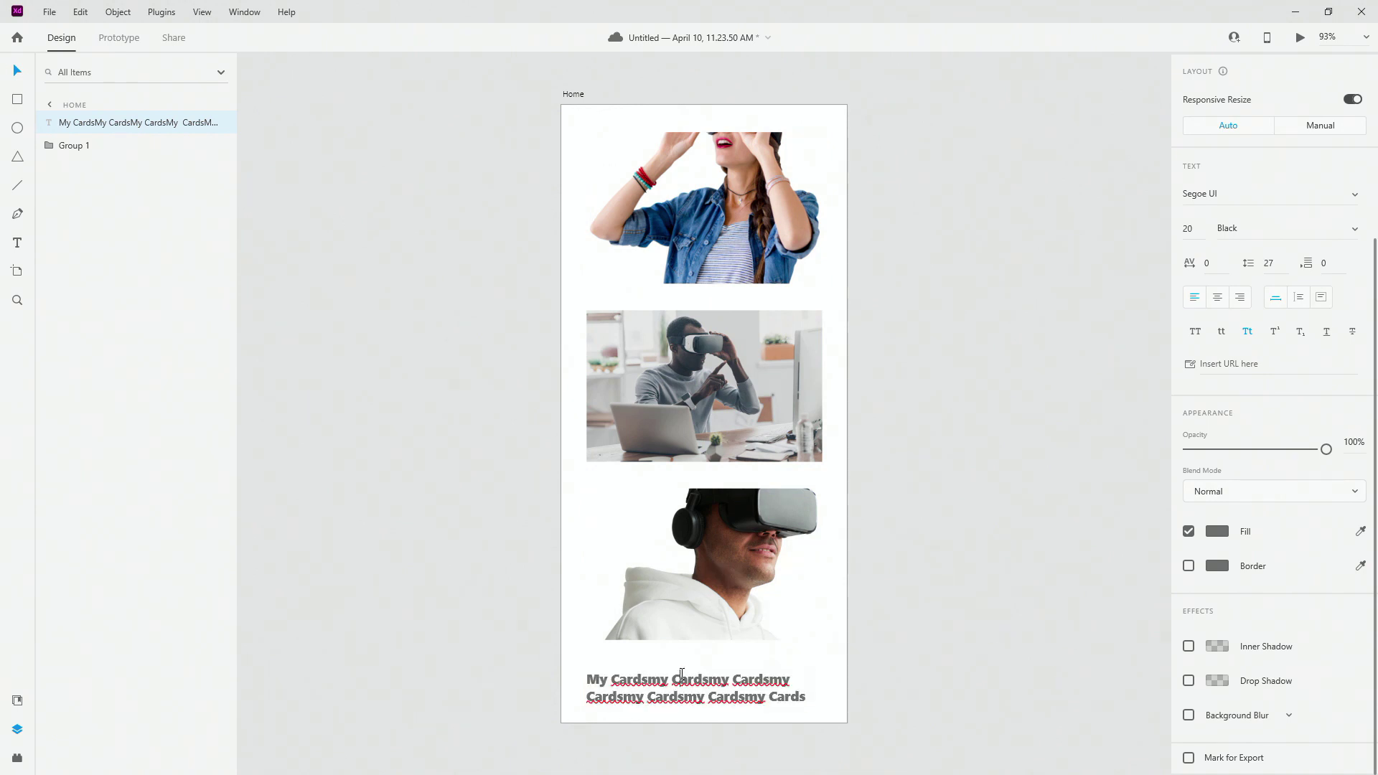
{"action": "double_click", "coordinate": [682, 674]}
{"action": "left_click", "coordinate": [1353, 229]}
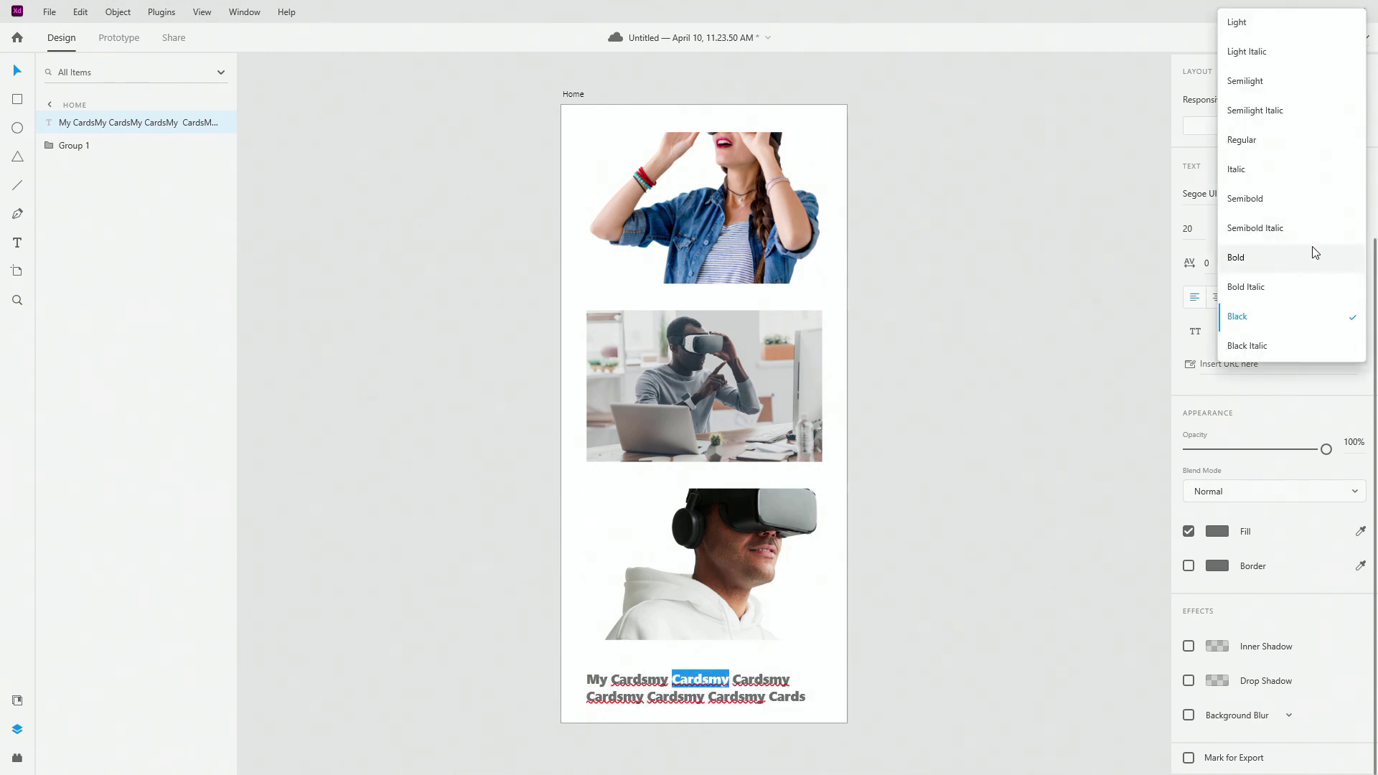
{"action": "left_click", "coordinate": [1264, 409]}
{"action": "key", "text": "Escape"}
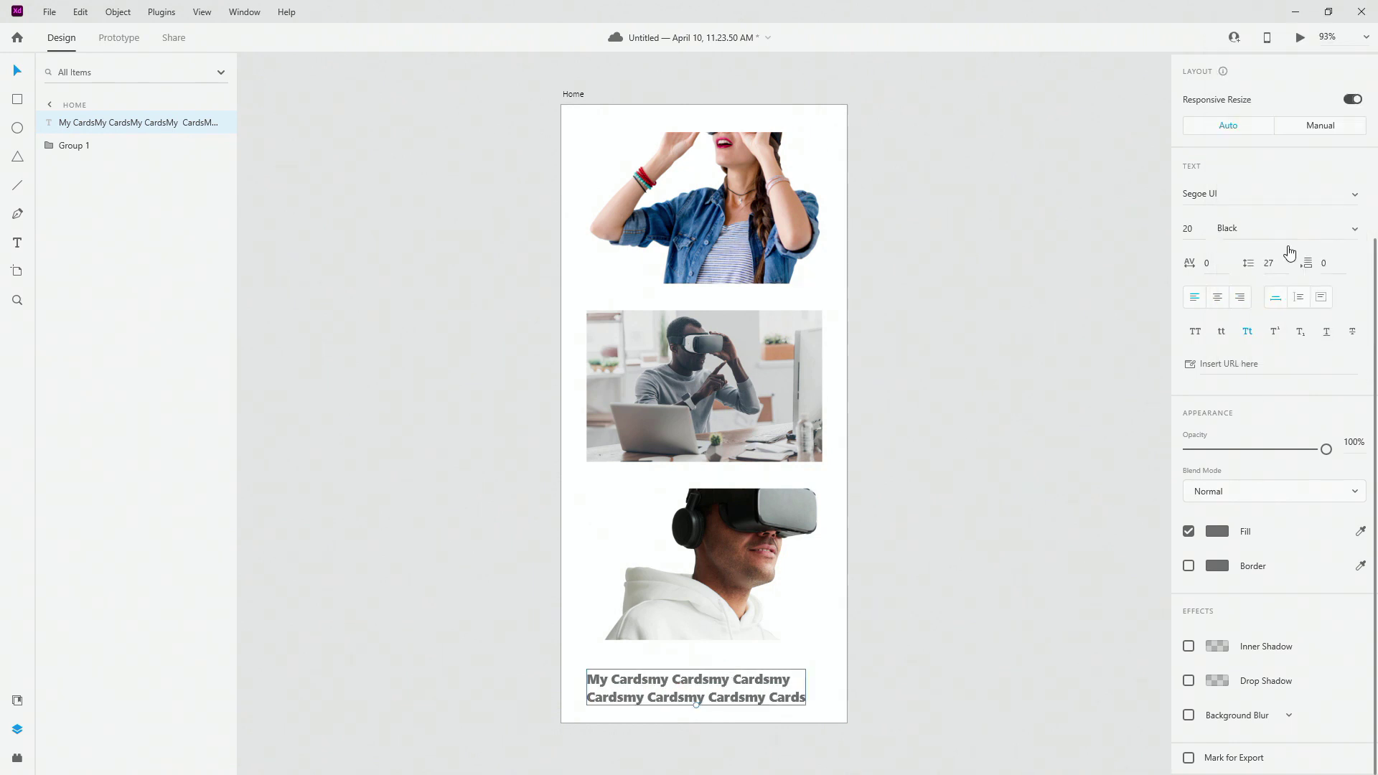
Set the whole text to Light weight and underline the second "Cardsmy" in its first line
{"action": "left_click", "coordinate": [1339, 231]}
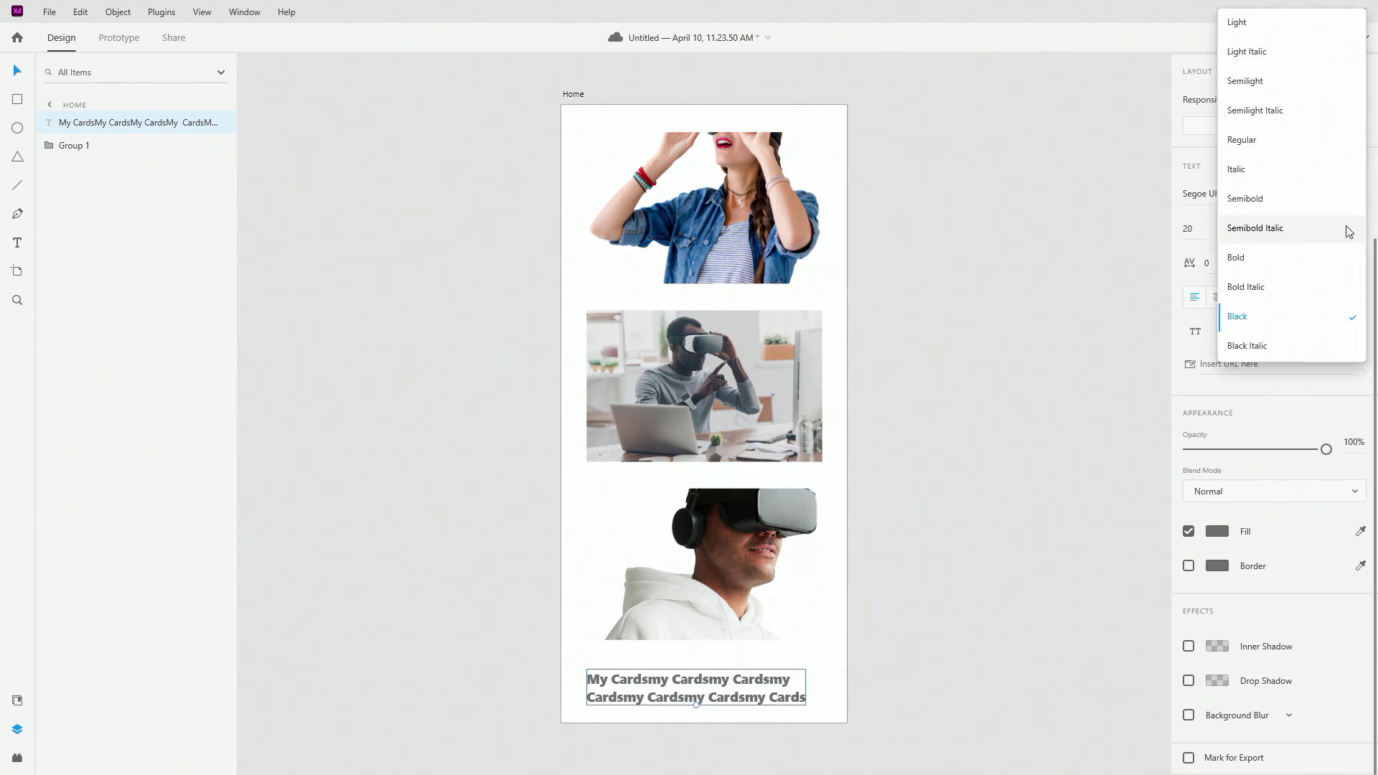
{"action": "left_click", "coordinate": [1259, 28]}
{"action": "double_click", "coordinate": [661, 678]}
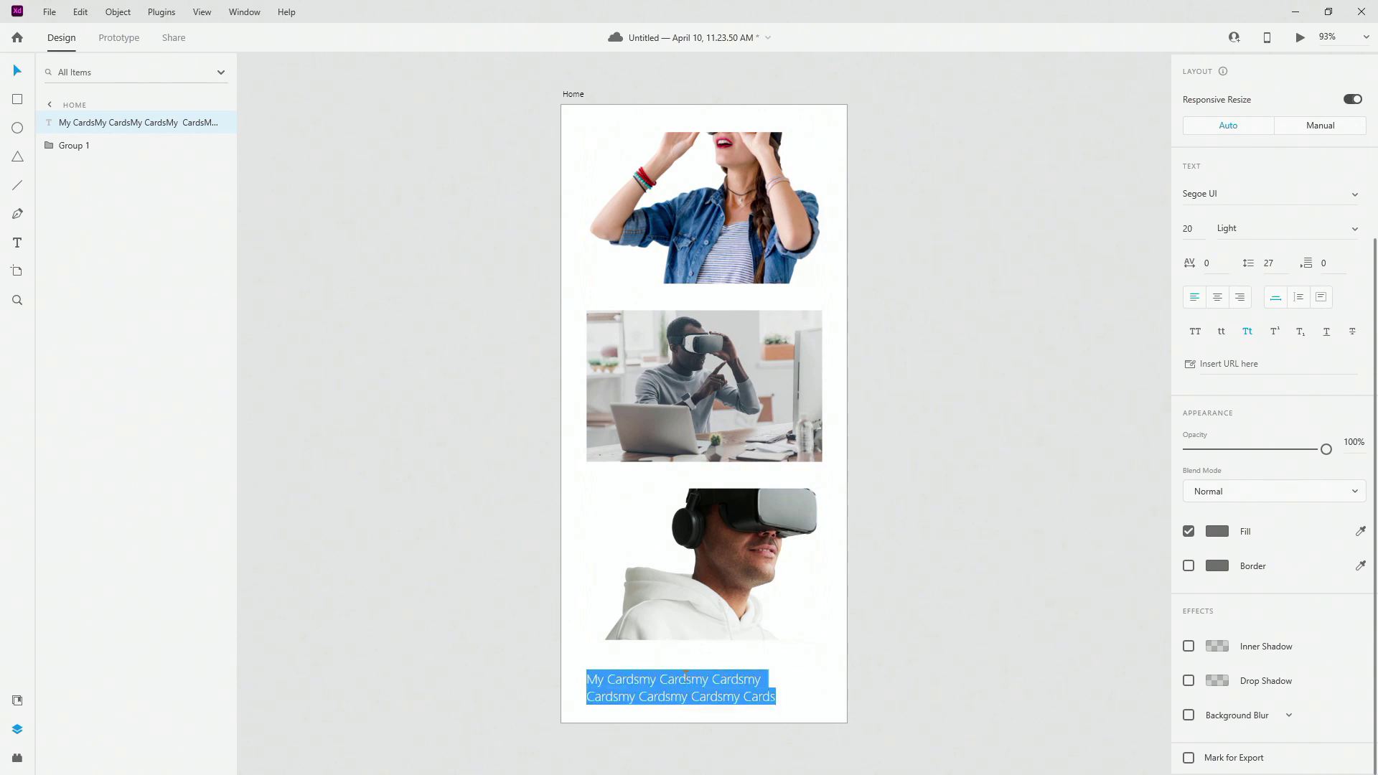
{"action": "left_click_drag", "start_coordinate": [662, 679], "coordinate": [708, 679]}
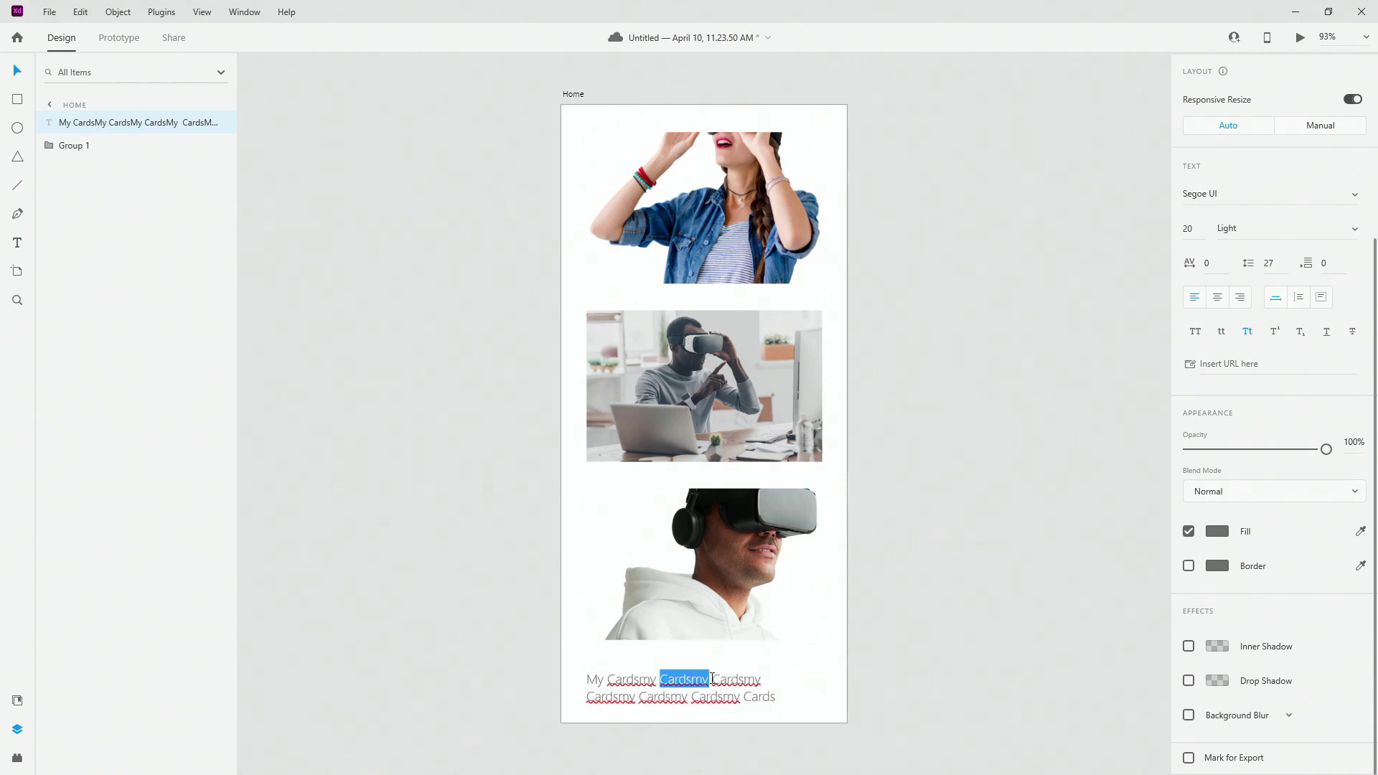
{"action": "left_click", "coordinate": [1326, 331]}
{"action": "left_click", "coordinate": [1225, 363]}
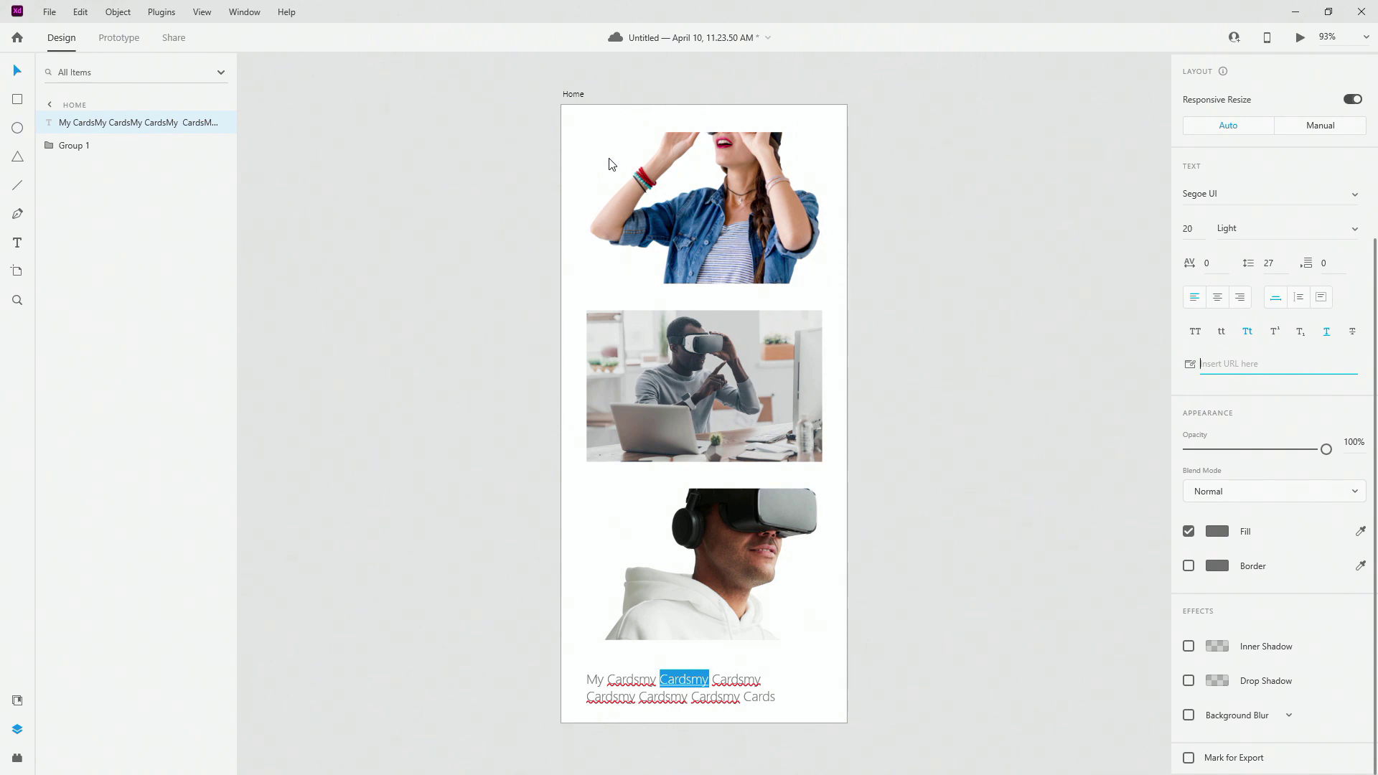
{"action": "key", "text": "Escape"}
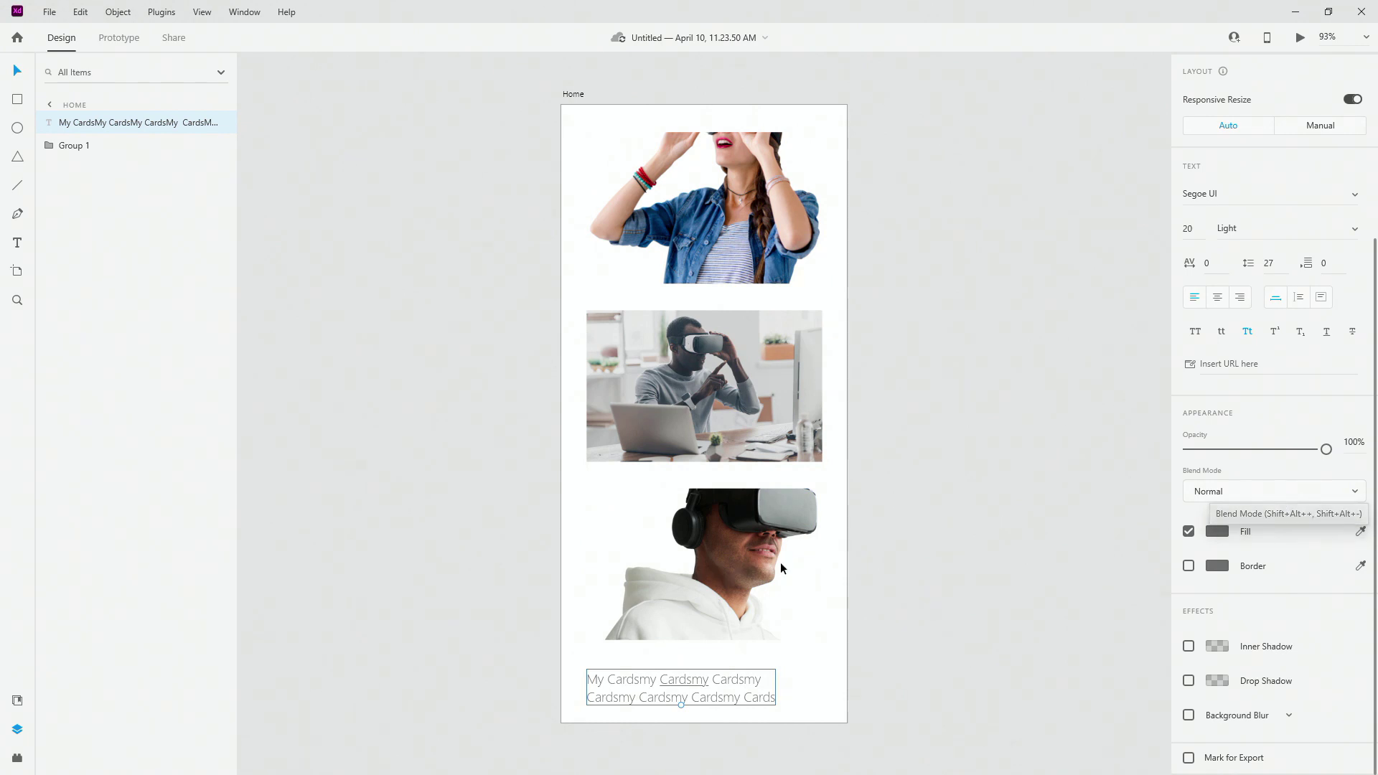
Move the two-line text up onto the third photo
{"action": "left_click_drag", "start_coordinate": [690, 707], "coordinate": [695, 618]}
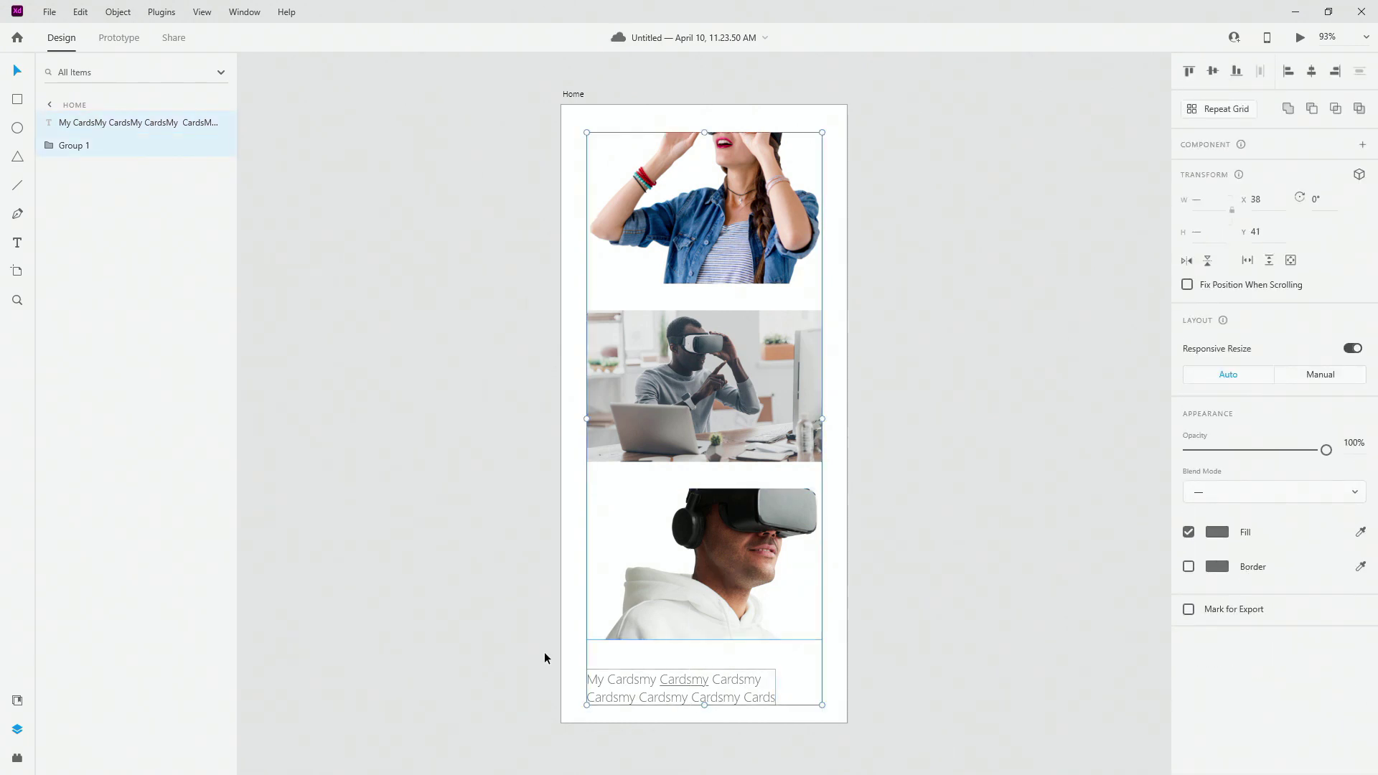
{"action": "left_click", "coordinate": [572, 655]}
{"action": "left_click_drag", "start_coordinate": [664, 682], "coordinate": [684, 542]}
Set the text's fill to dark gray #4E4E4E and its font weight to Bold
{"action": "scroll", "coordinate": [1285, 538], "scroll_direction": "down", "scroll_amount": 2}
{"action": "scroll", "coordinate": [1254, 567], "scroll_direction": "down", "scroll_amount": 2}
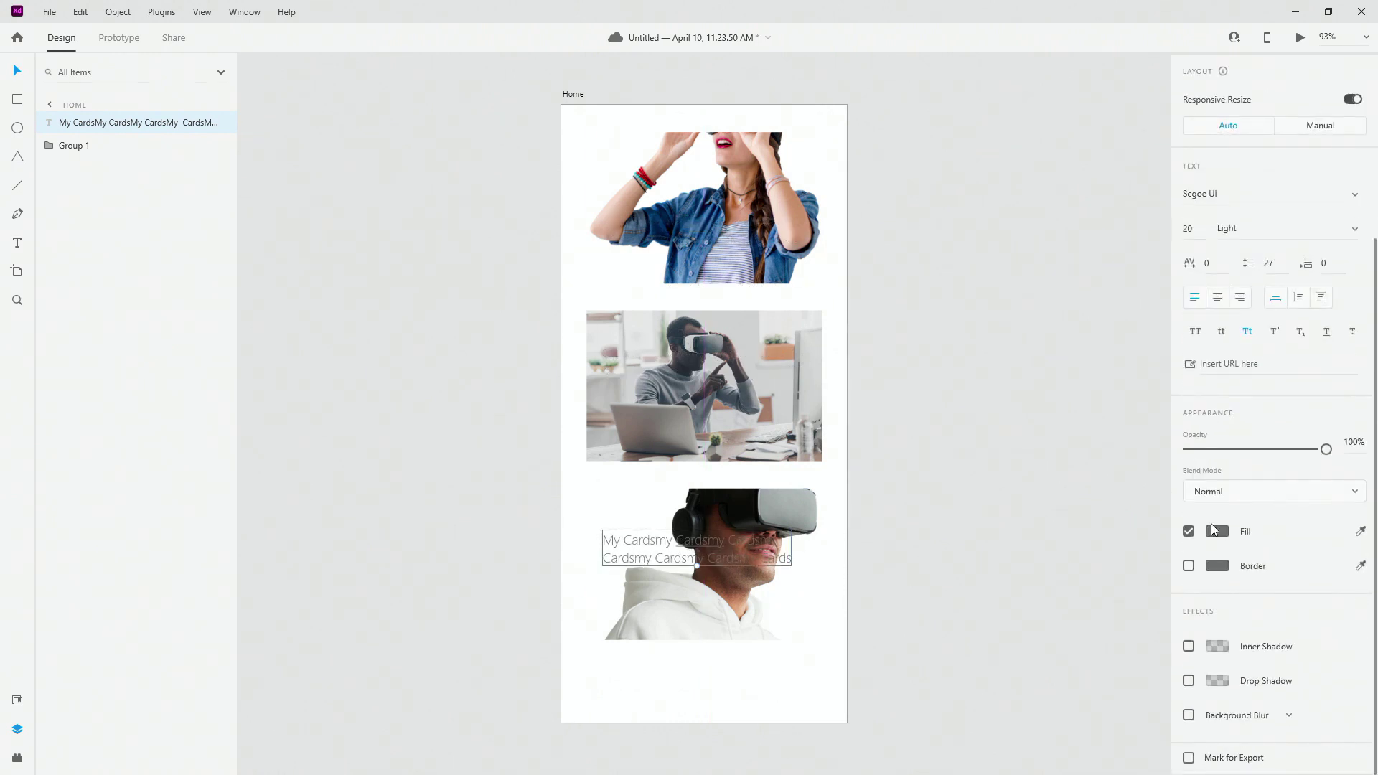
{"action": "left_click", "coordinate": [1216, 531]}
{"action": "left_click", "coordinate": [998, 545]}
{"action": "left_click_drag", "start_coordinate": [995, 547], "coordinate": [993, 527]}
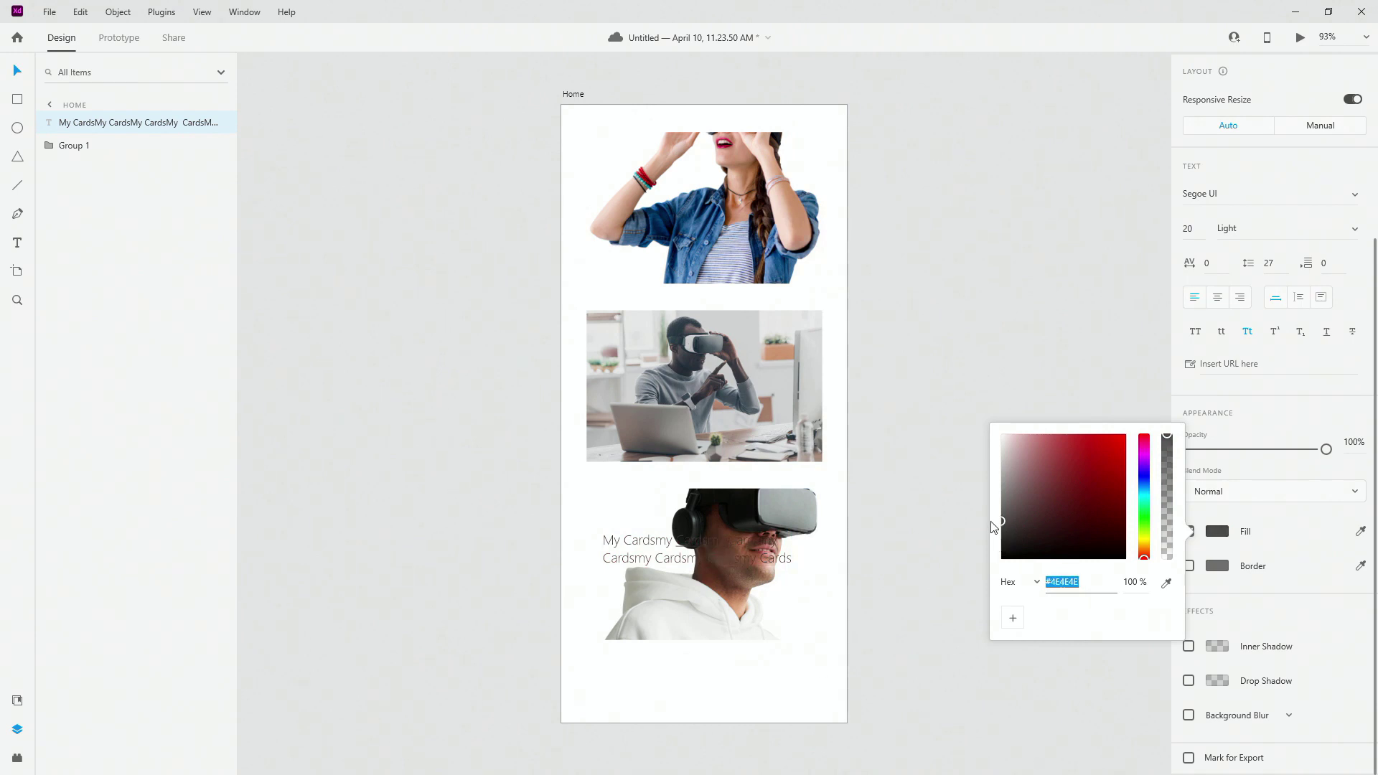
{"action": "left_click", "coordinate": [1354, 230]}
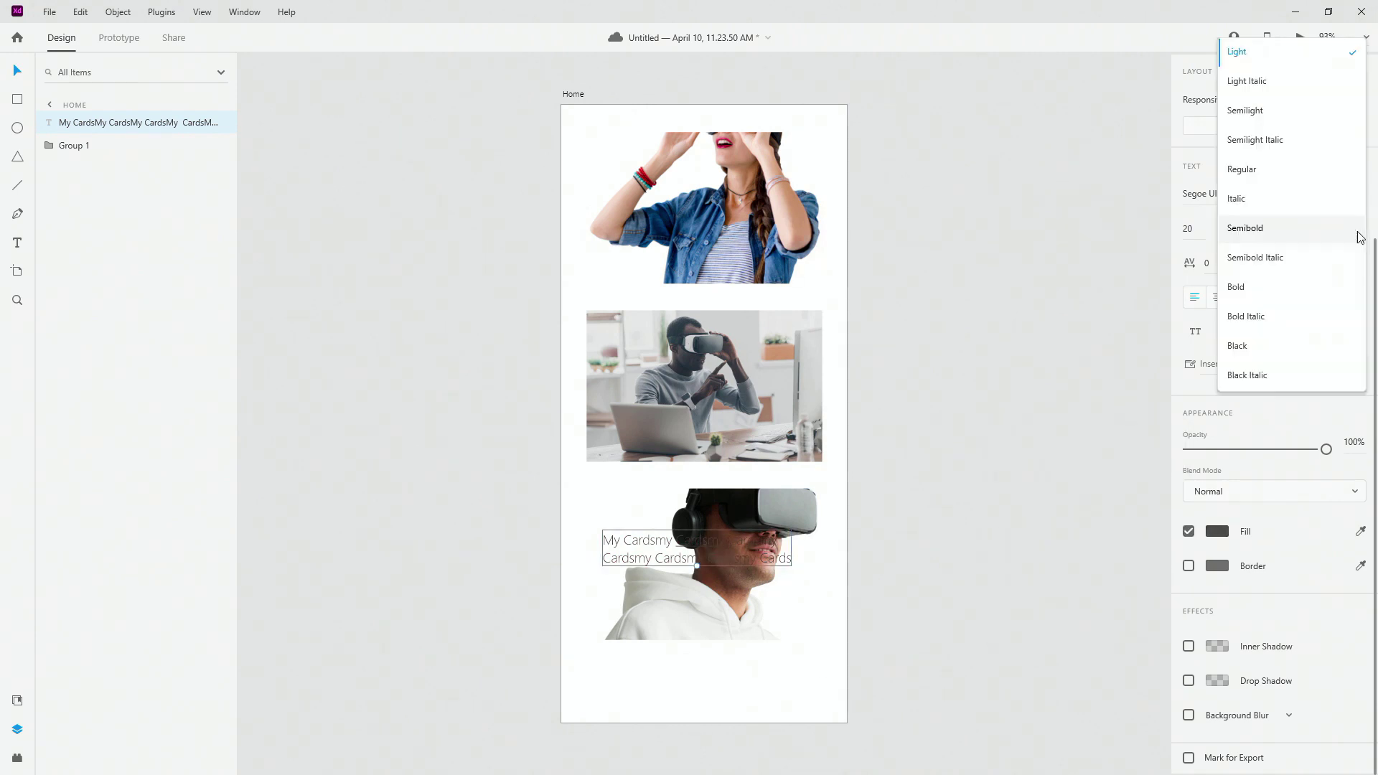
{"action": "left_click", "coordinate": [1273, 286]}
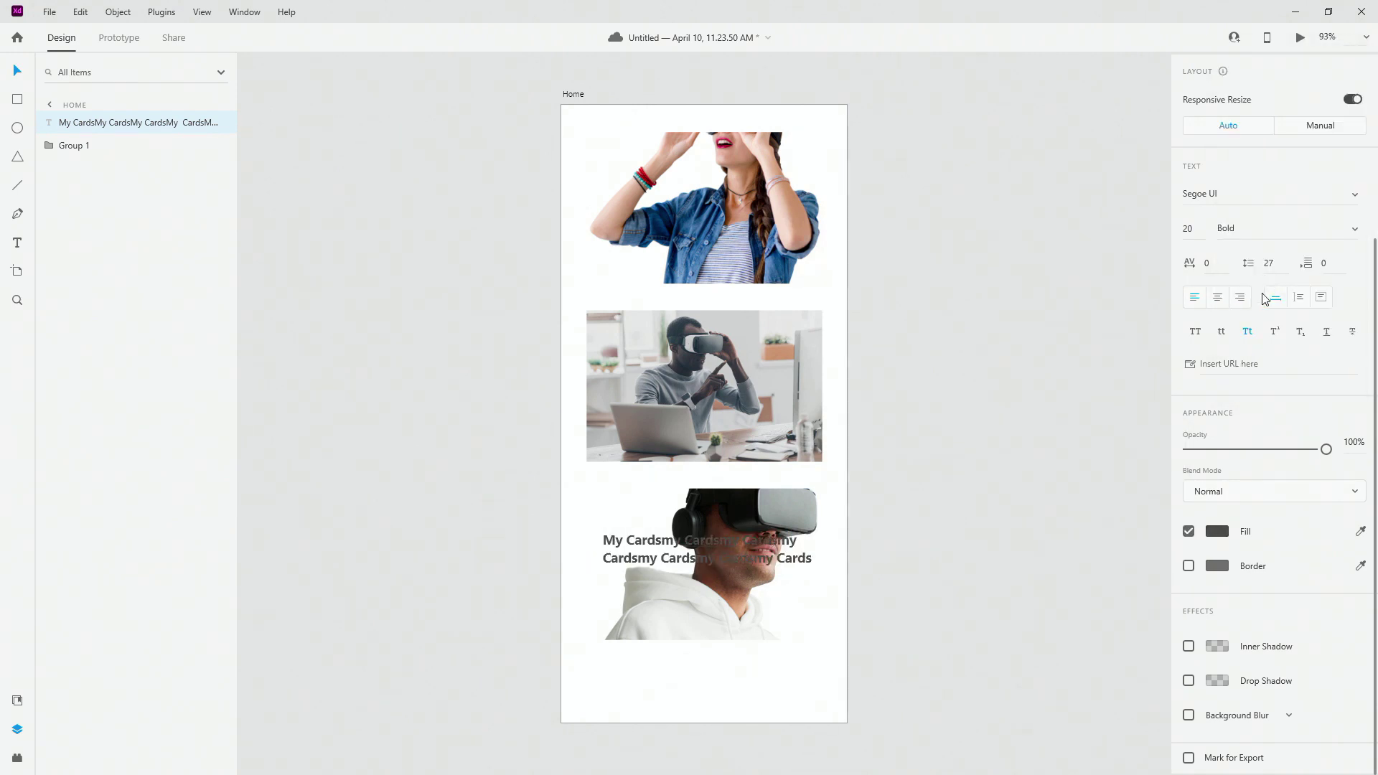
Try the Screen blend mode on the text and restore it to Normal
{"action": "left_click", "coordinate": [1253, 494]}
{"action": "left_click", "coordinate": [1255, 495]}
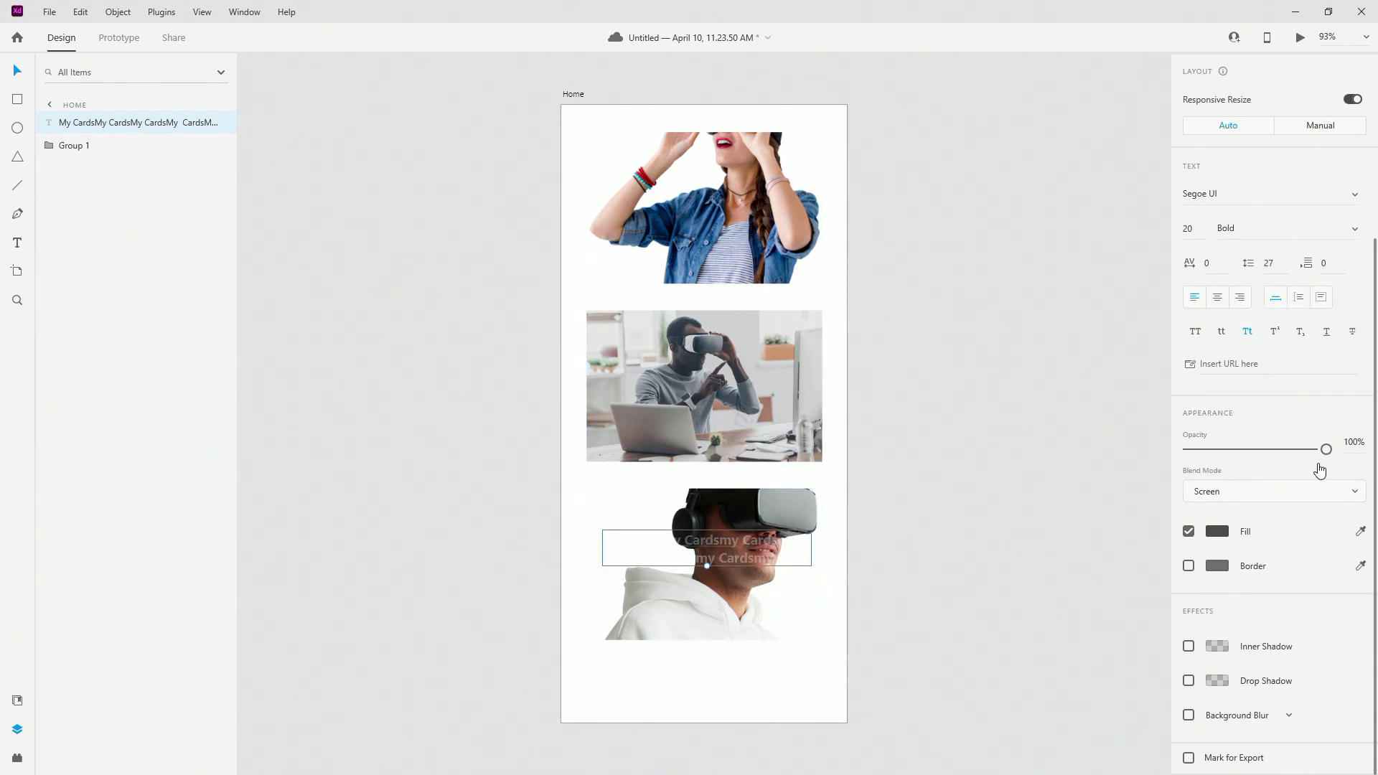
{"action": "left_click", "coordinate": [1306, 496]}
{"action": "left_click", "coordinate": [1228, 316]}
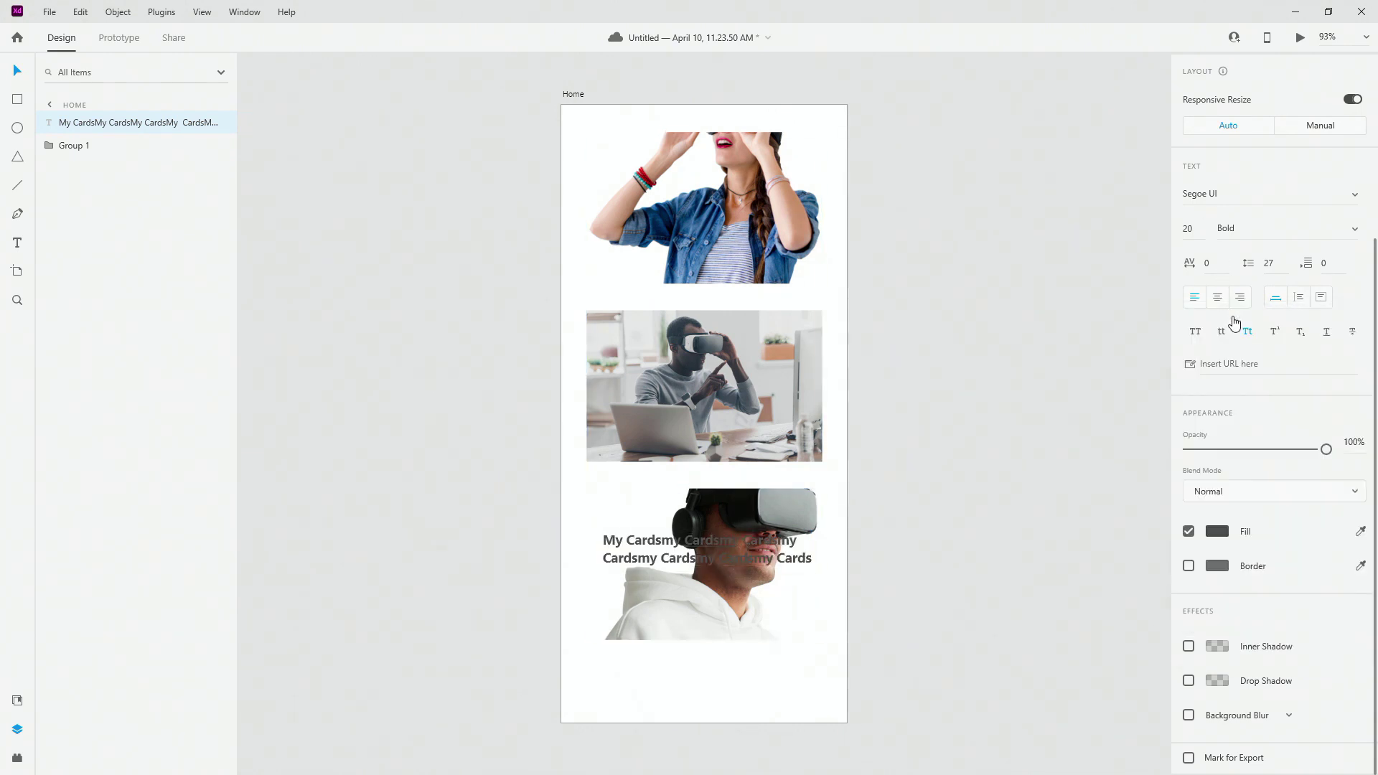
Move the text to the artboard's top at X 38, Y 22, and the photo group below it to Y 124
{"action": "left_click_drag", "start_coordinate": [725, 558], "coordinate": [712, 147]}
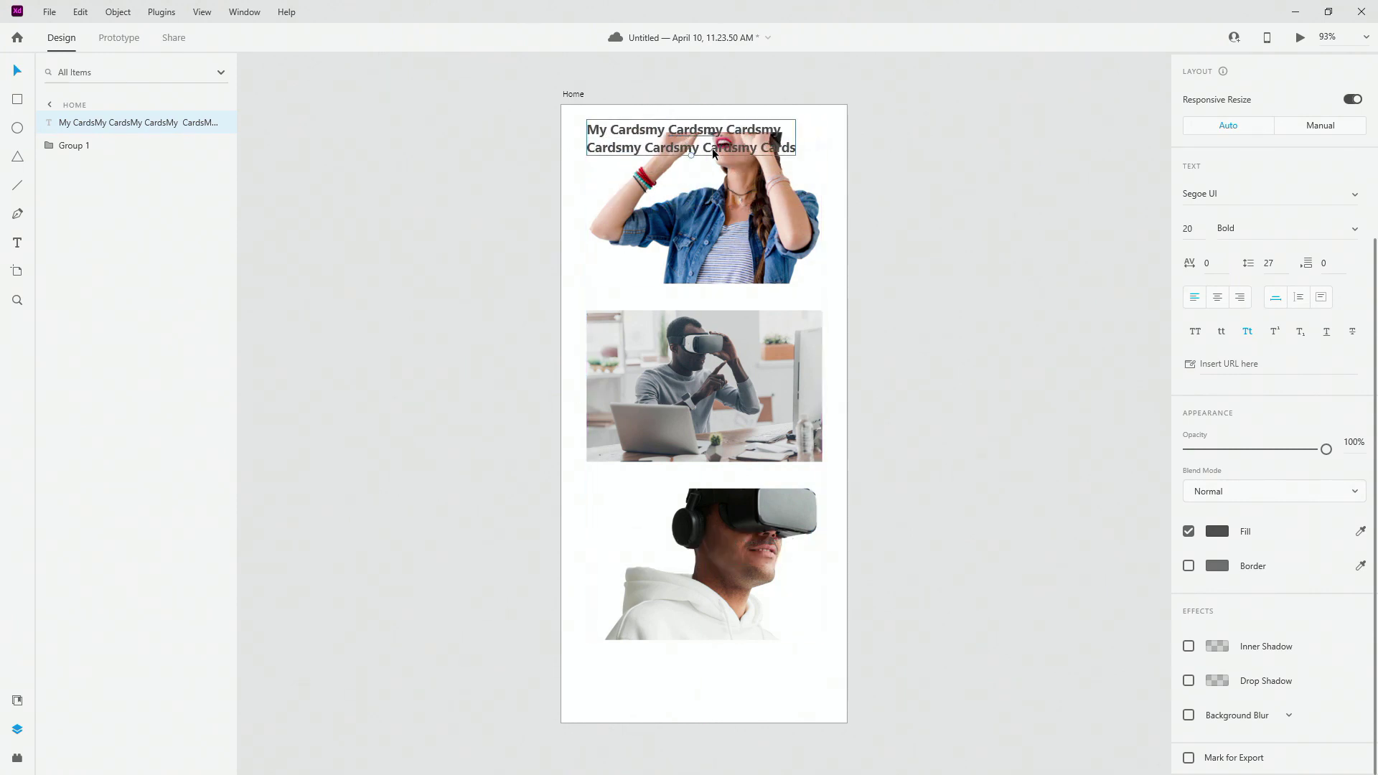
{"action": "left_click_drag", "start_coordinate": [730, 239], "coordinate": [727, 285]}
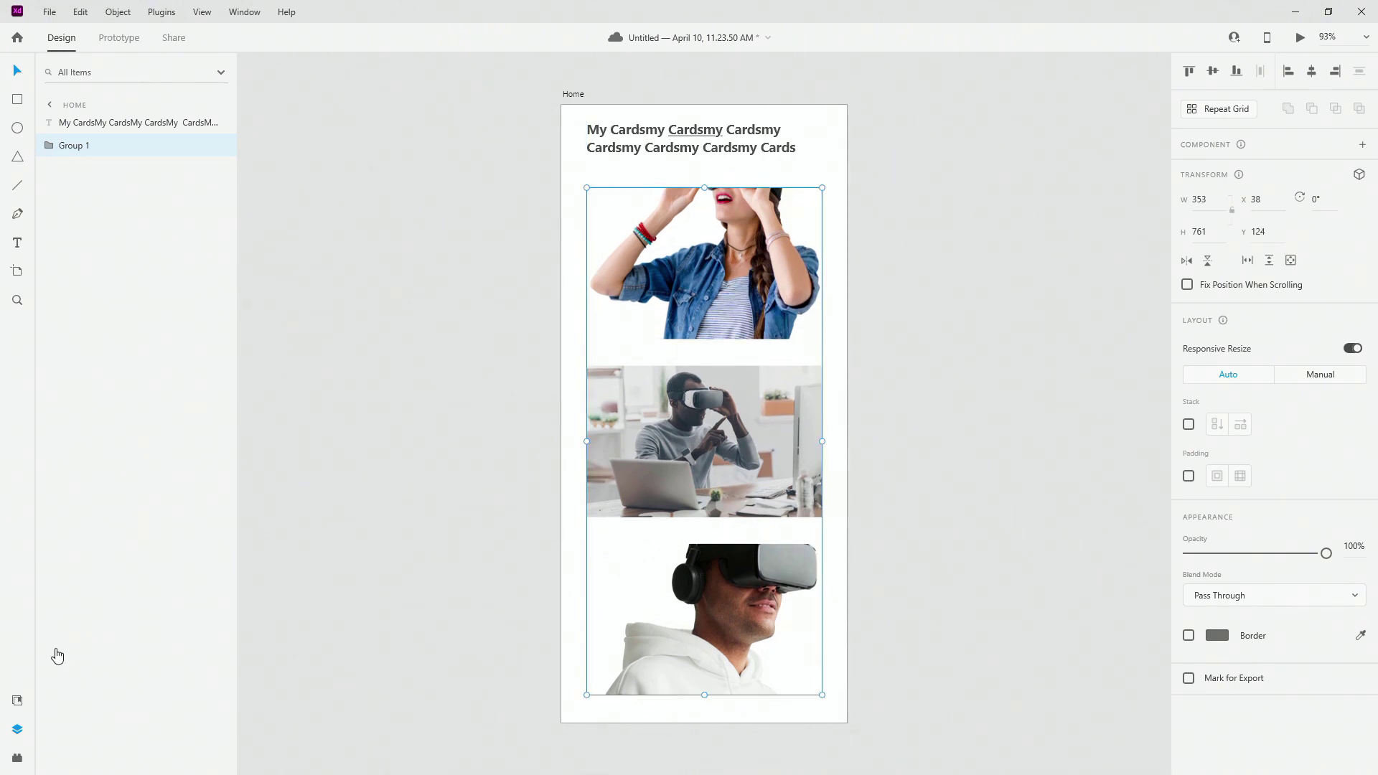
Save the heading text's fill color to the document assets' colors
{"action": "left_click", "coordinate": [17, 702]}
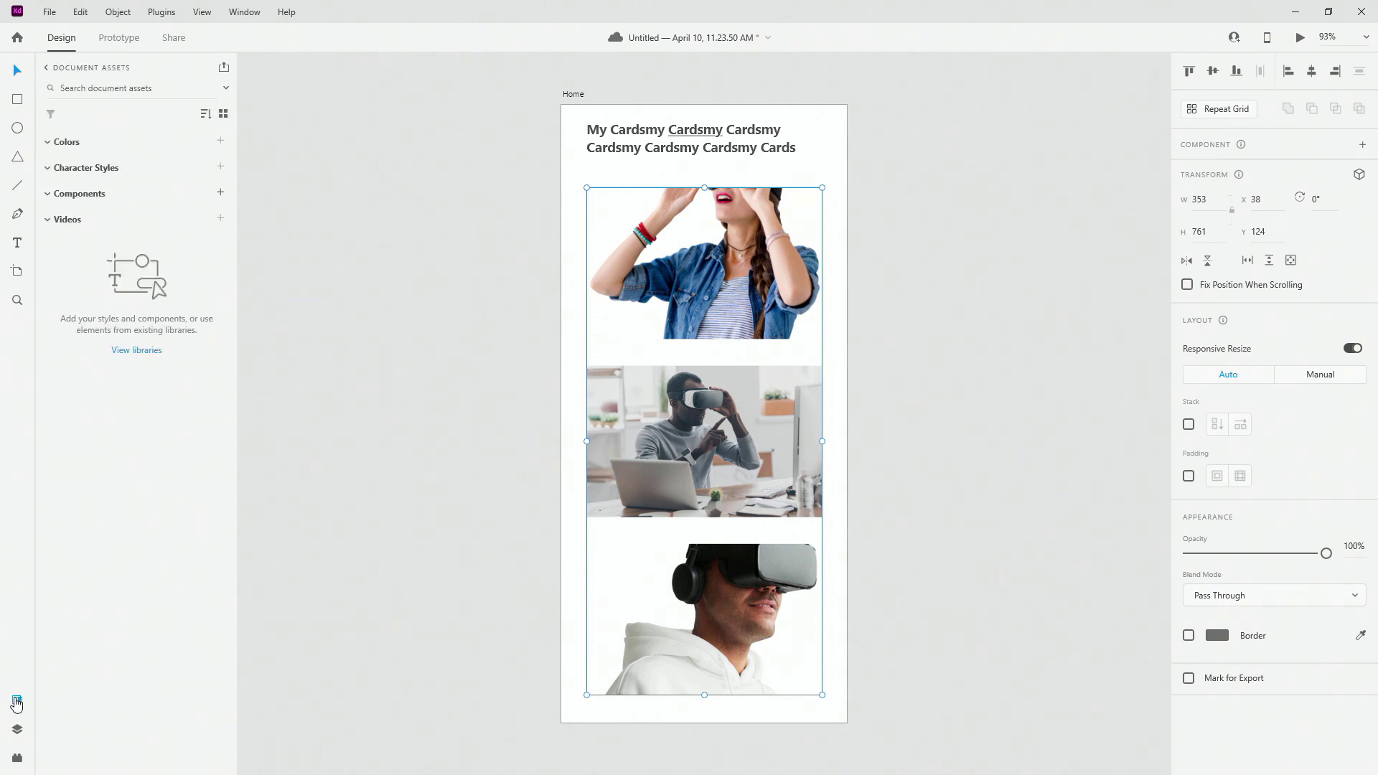
{"action": "left_click", "coordinate": [617, 154]}
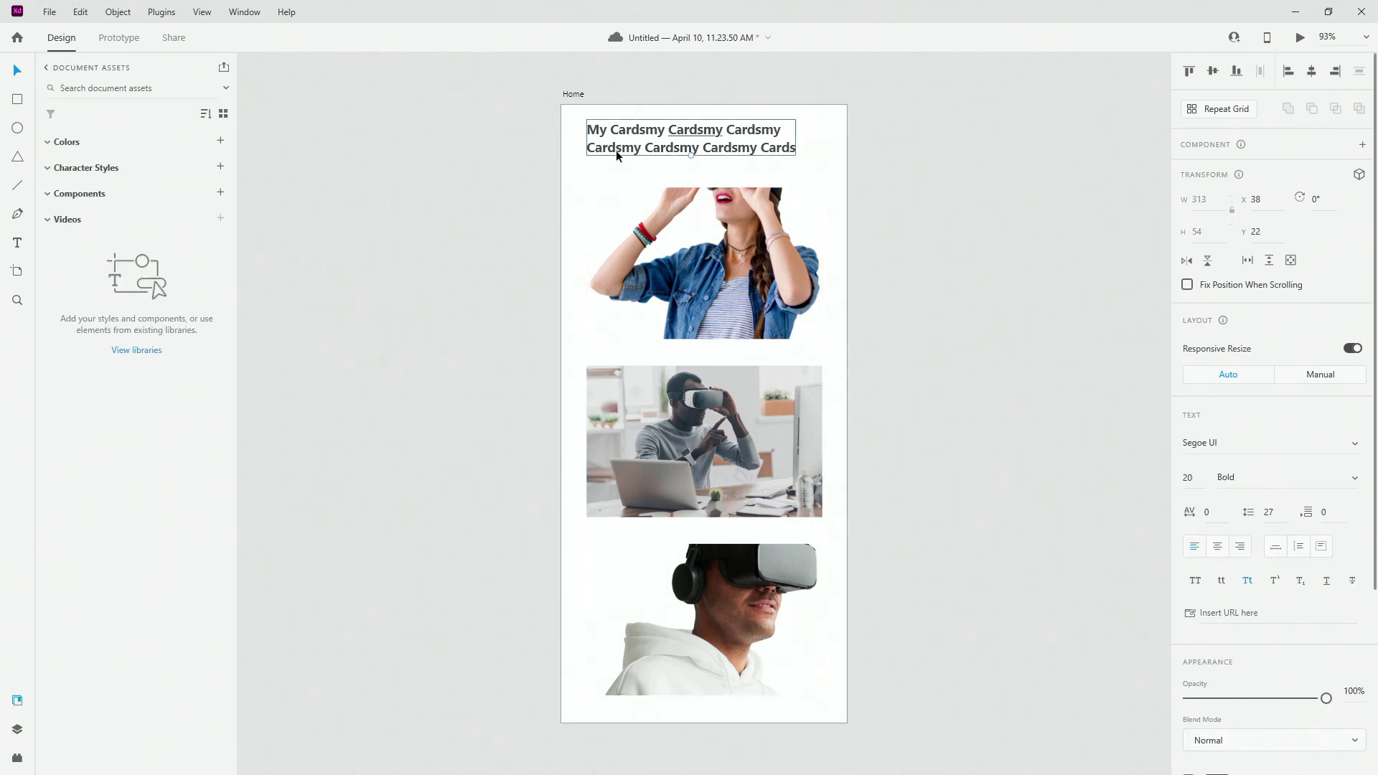
{"action": "left_click", "coordinate": [221, 143]}
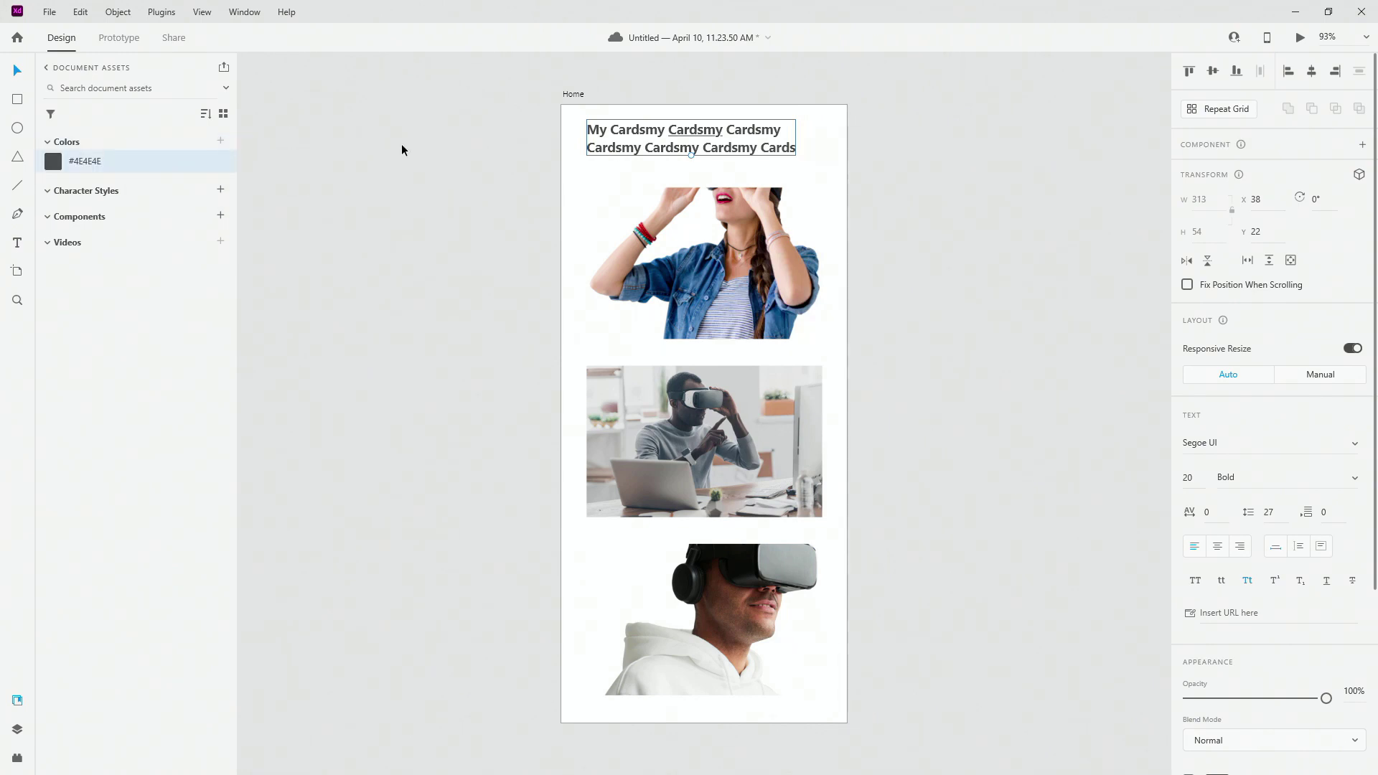
Save the heading's character styles to the document assets and turn the top photo rectangle into a component
{"action": "double_click", "coordinate": [221, 191]}
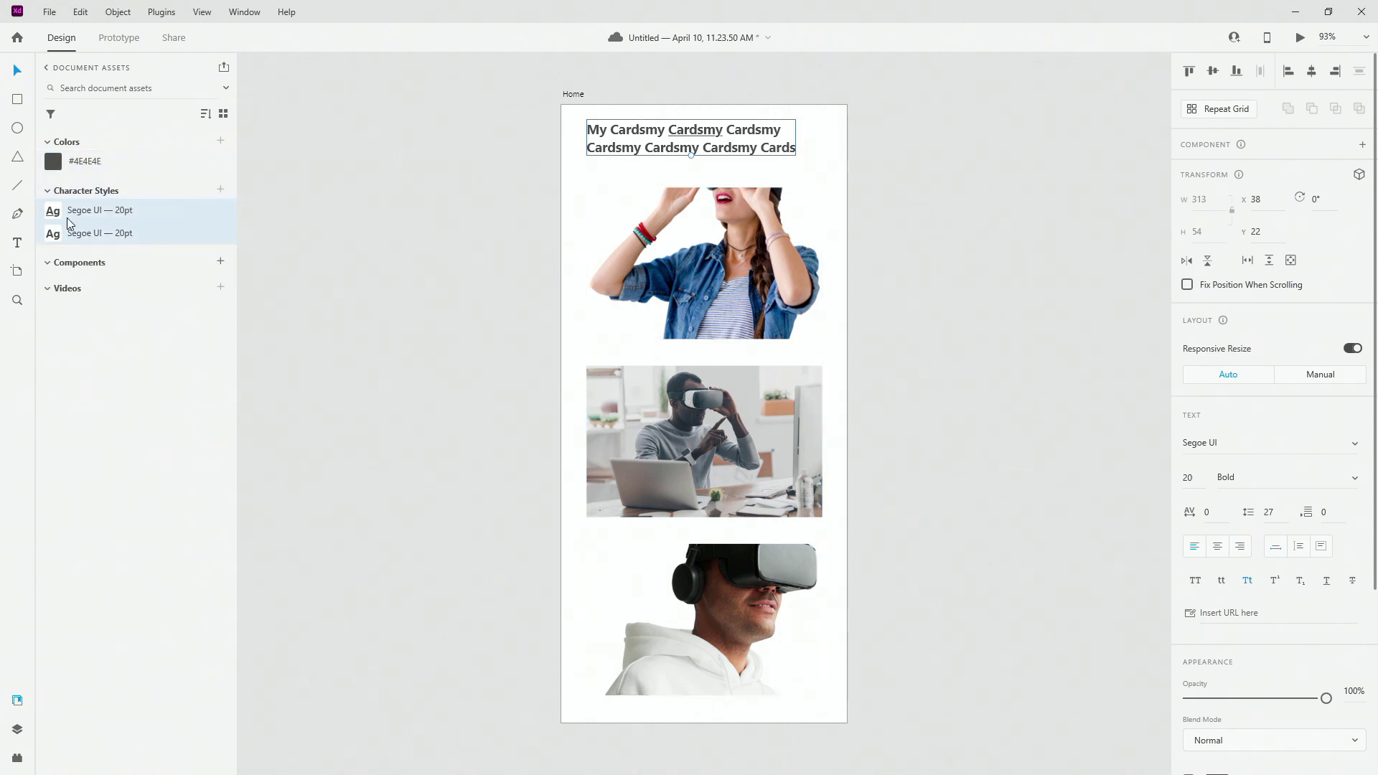
{"action": "double_click", "coordinate": [645, 244]}
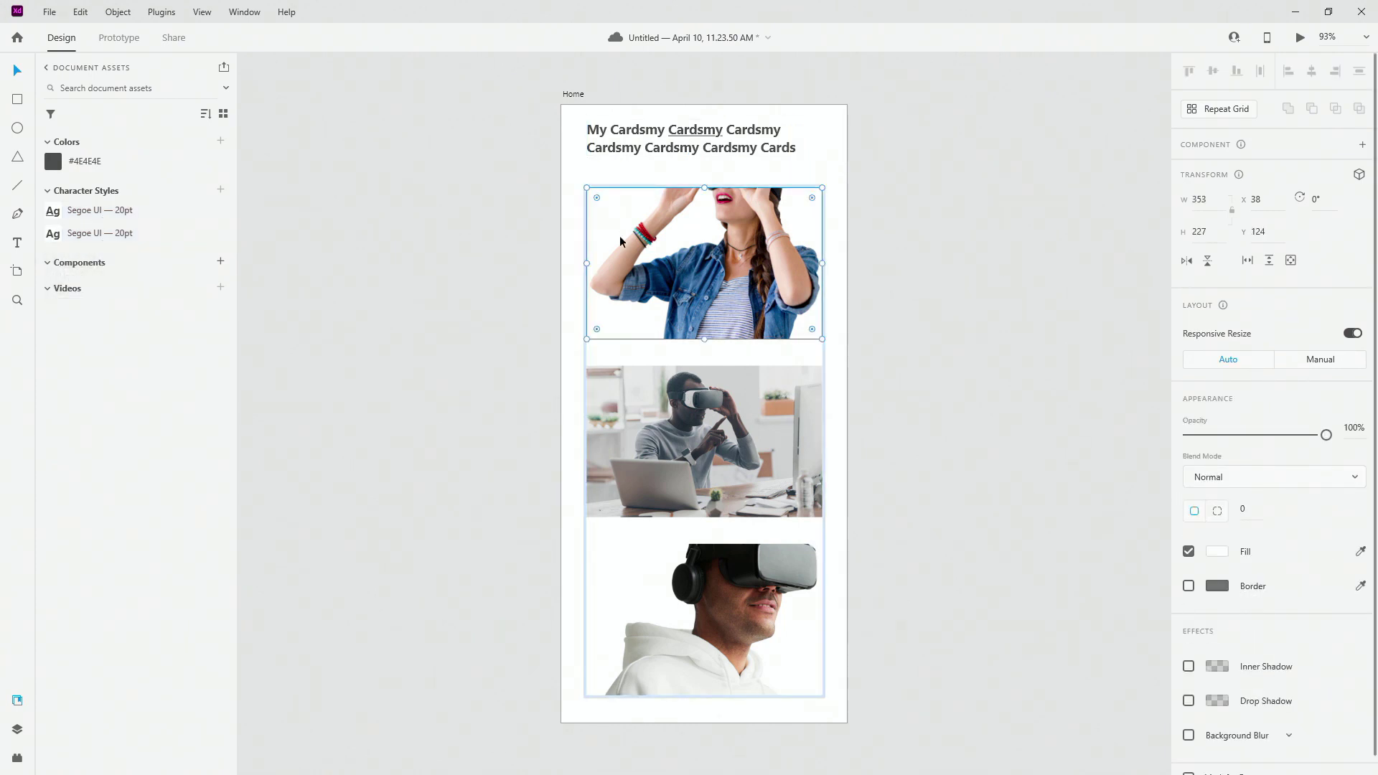
{"action": "key", "text": "ctrl+k"}
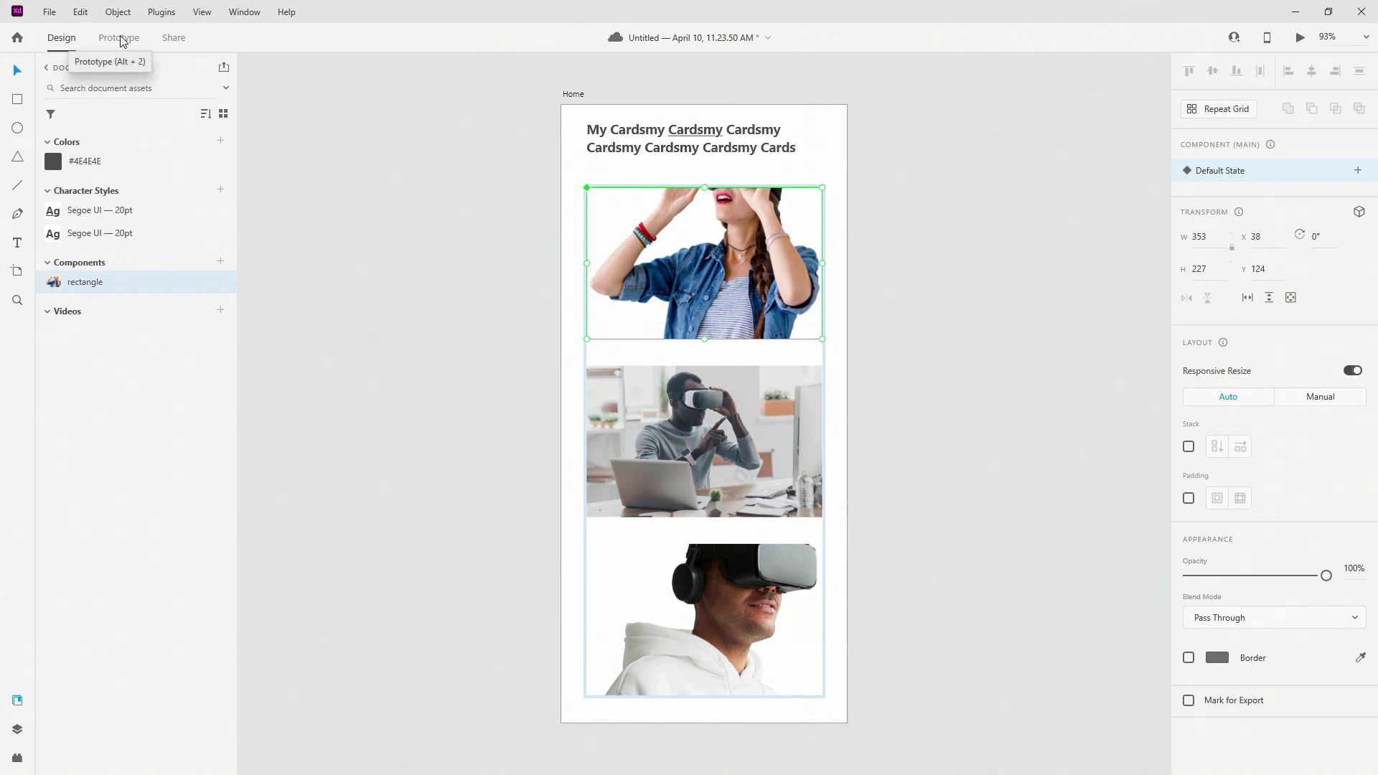
Add a Hover State named "hover" to the top photo component
{"action": "left_click", "coordinate": [1358, 170]}
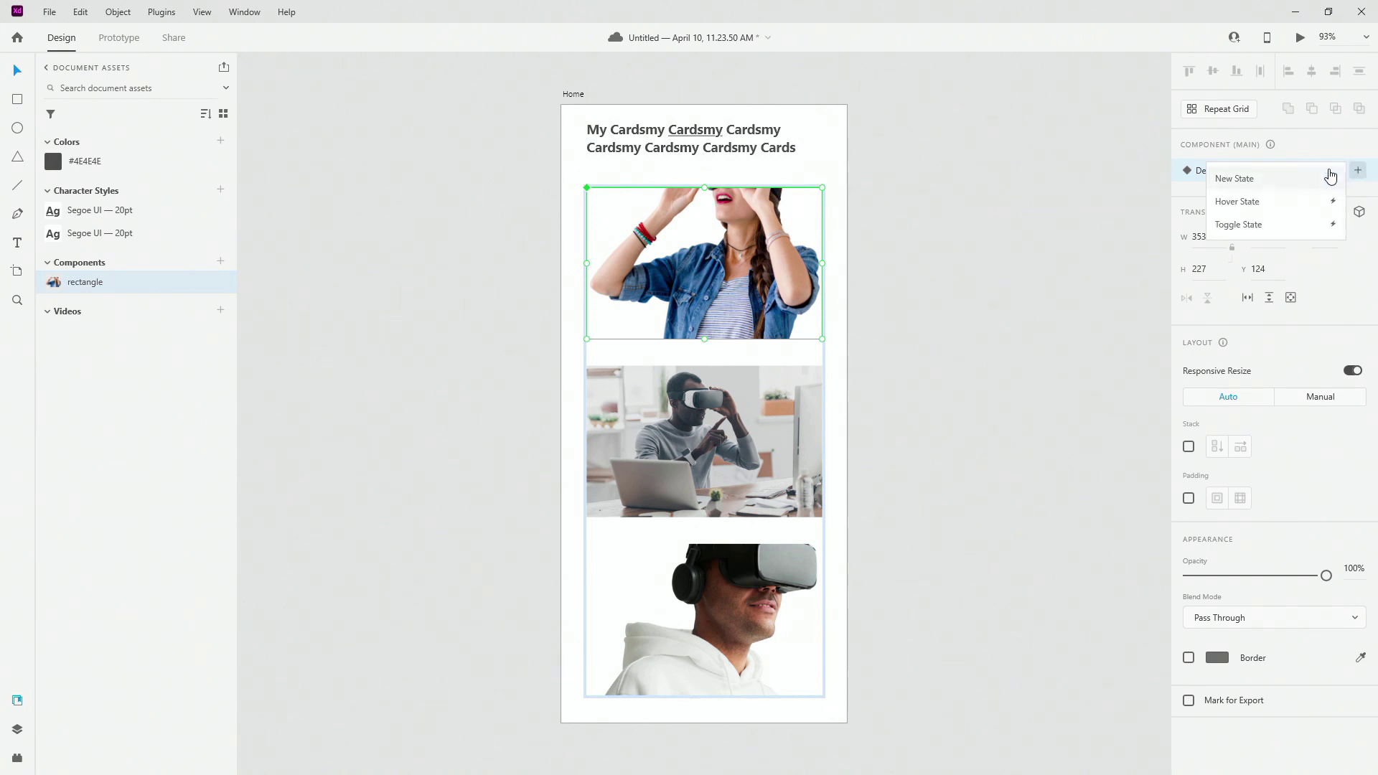
{"action": "left_click", "coordinate": [1268, 202]}
{"action": "type", "text": "h"}
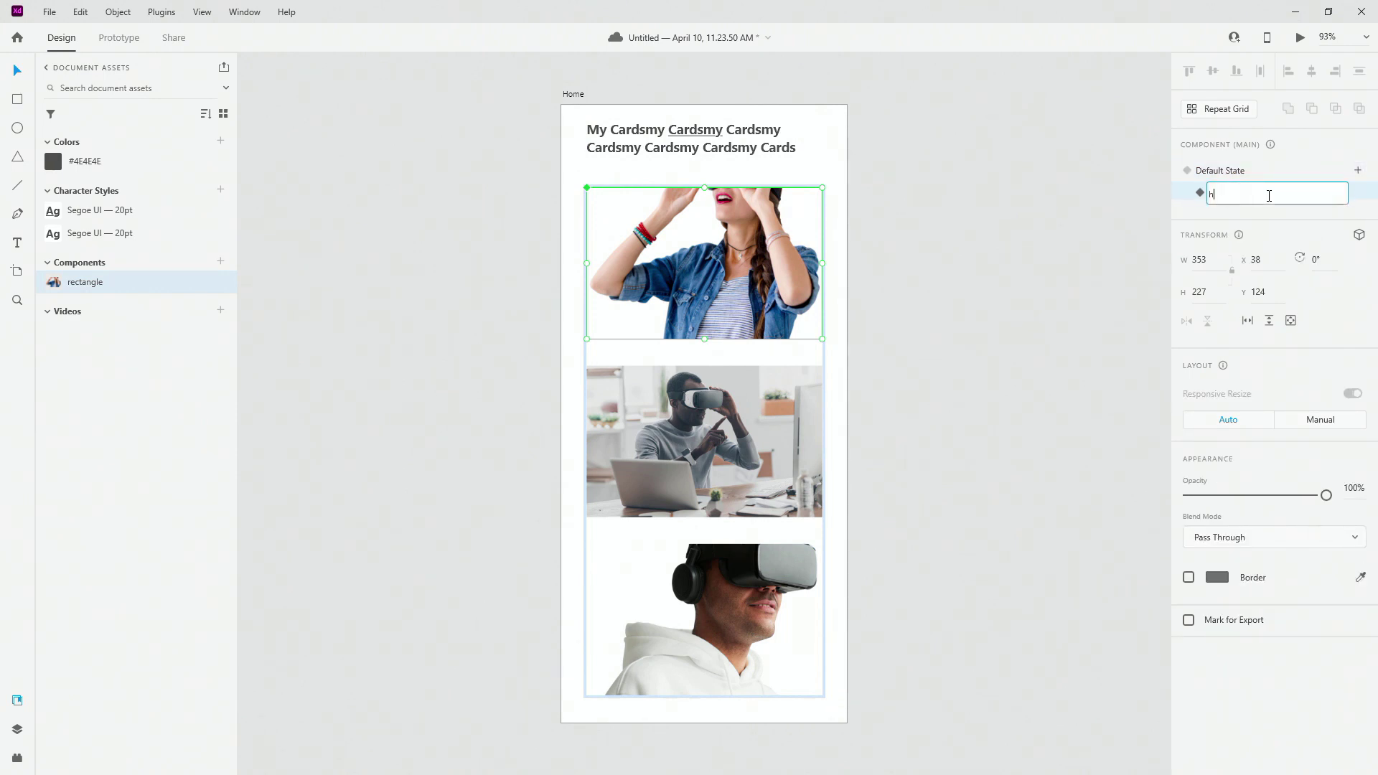
{"action": "type", "text": "over"}
{"action": "key", "text": "Return"}
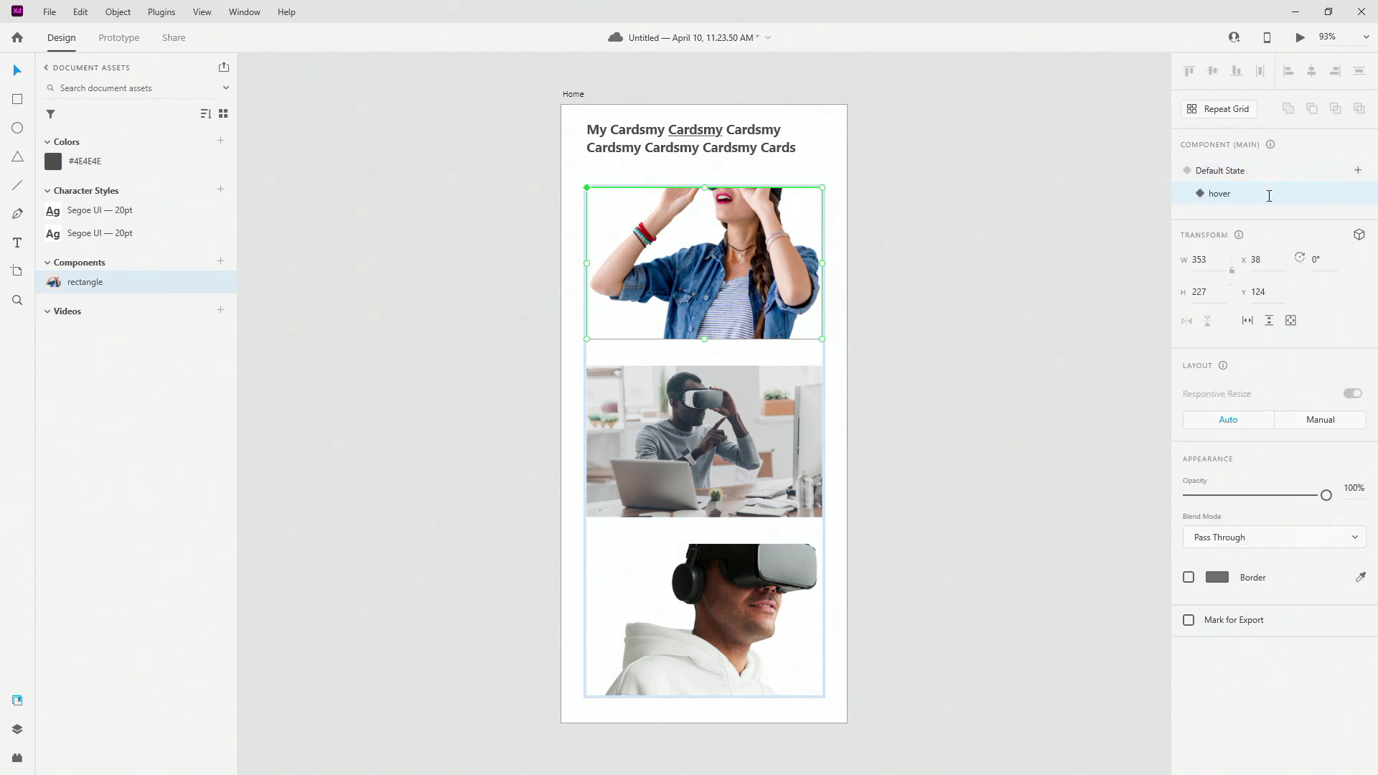
Enlarge the image inside the photo component's hover state to the artboard's full width, and switch back to Default State
{"action": "double_click", "coordinate": [655, 271]}
{"action": "double_click", "coordinate": [719, 256]}
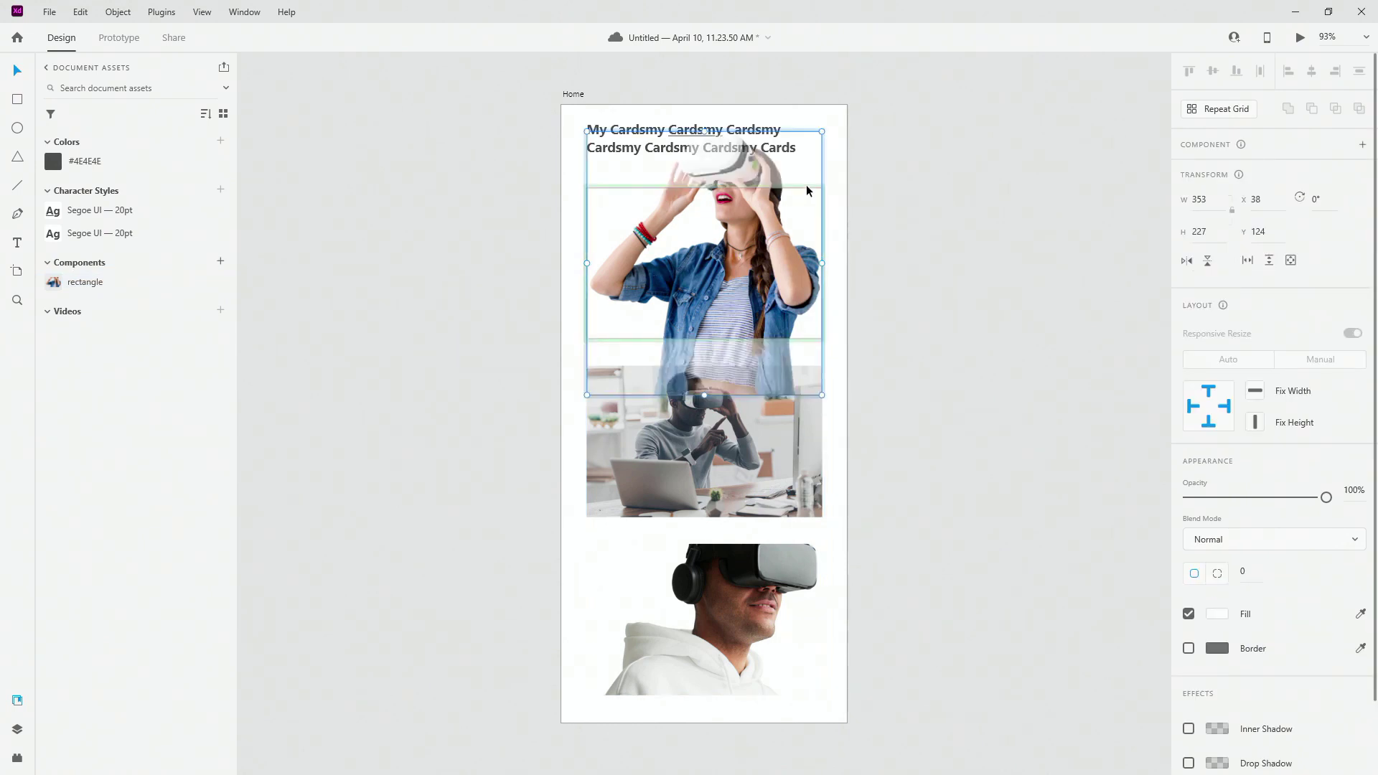
{"action": "left_click_drag", "start_coordinate": [809, 191], "coordinate": [846, 104]}
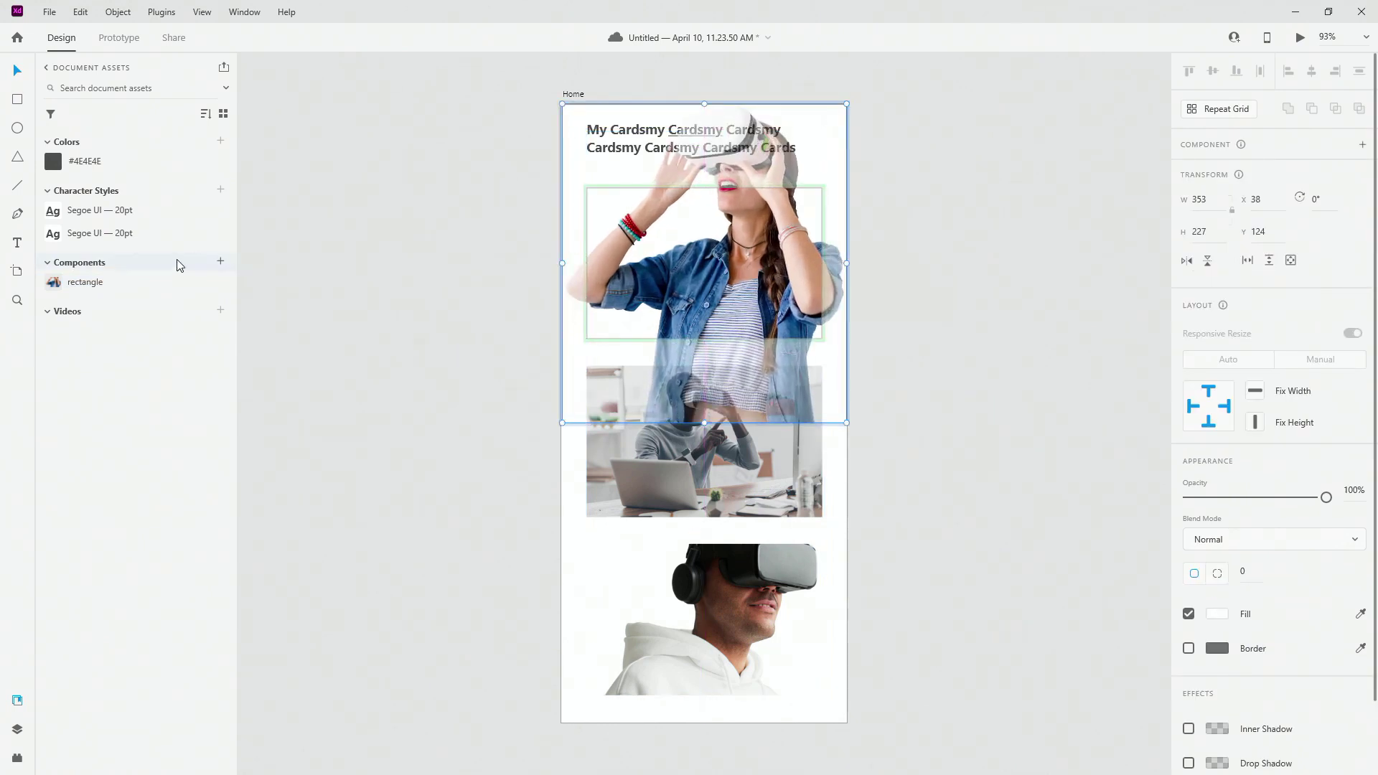
{"action": "left_click", "coordinate": [372, 317]}
{"action": "double_click", "coordinate": [720, 259]}
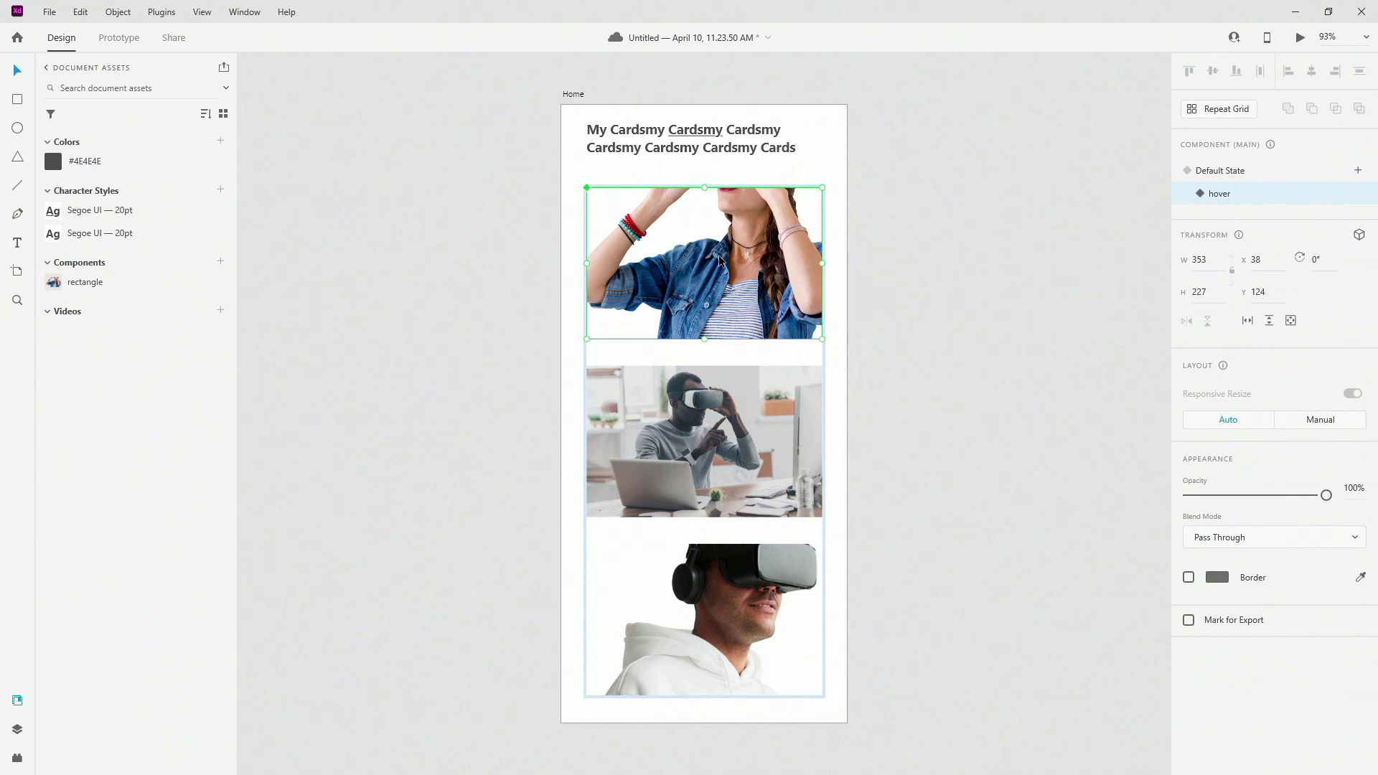
{"action": "left_click", "coordinate": [1303, 172]}
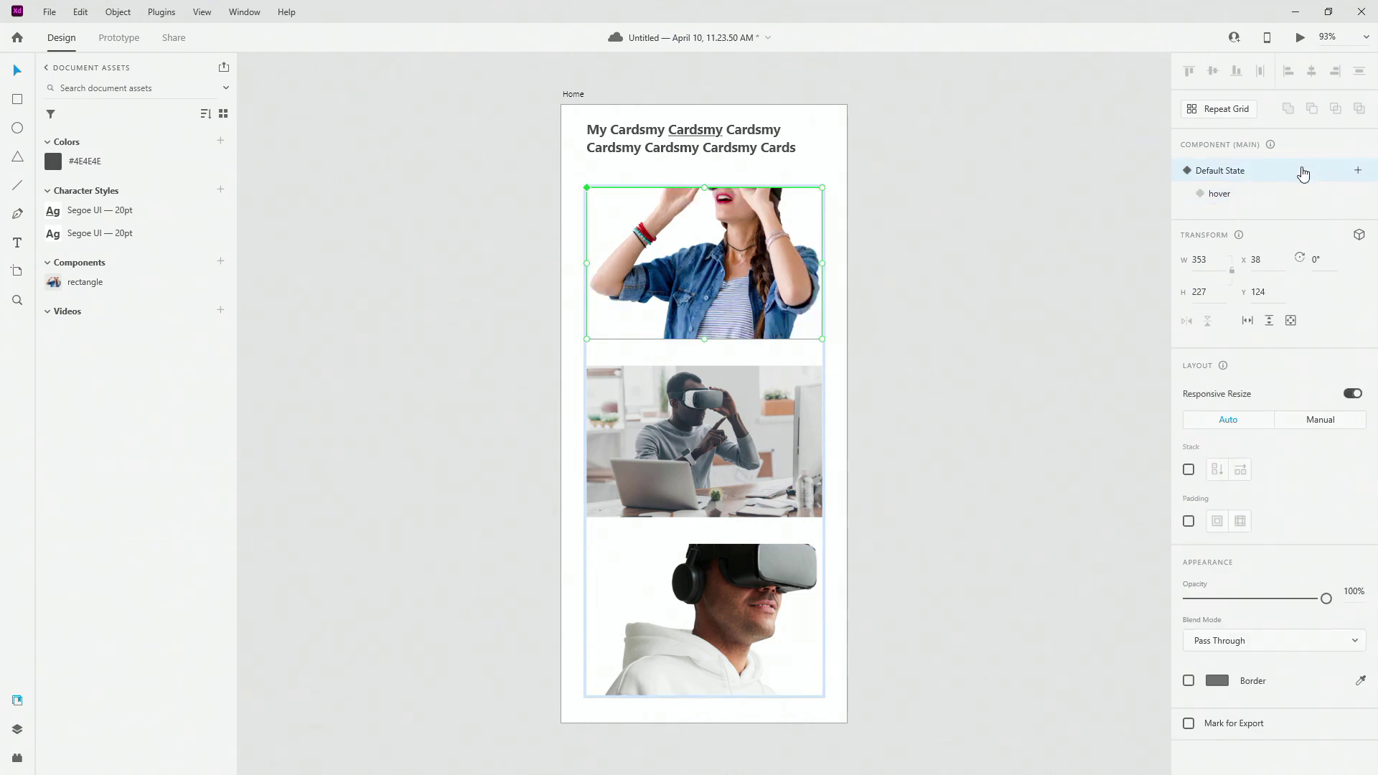
Preview the Home artboard, close the preview, and inspect the artboard and the top photo component
{"action": "key", "text": "ctrl+Return"}
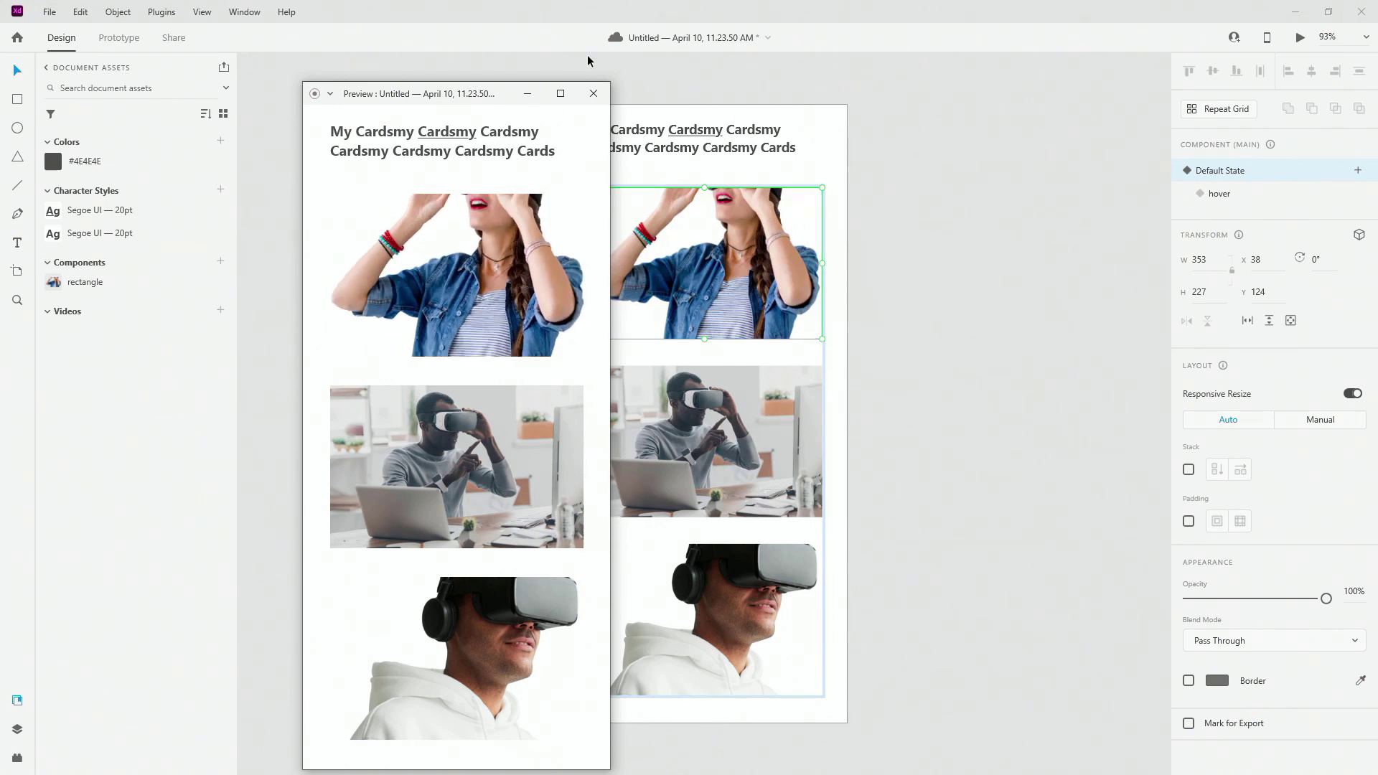
{"action": "left_click", "coordinate": [593, 93]}
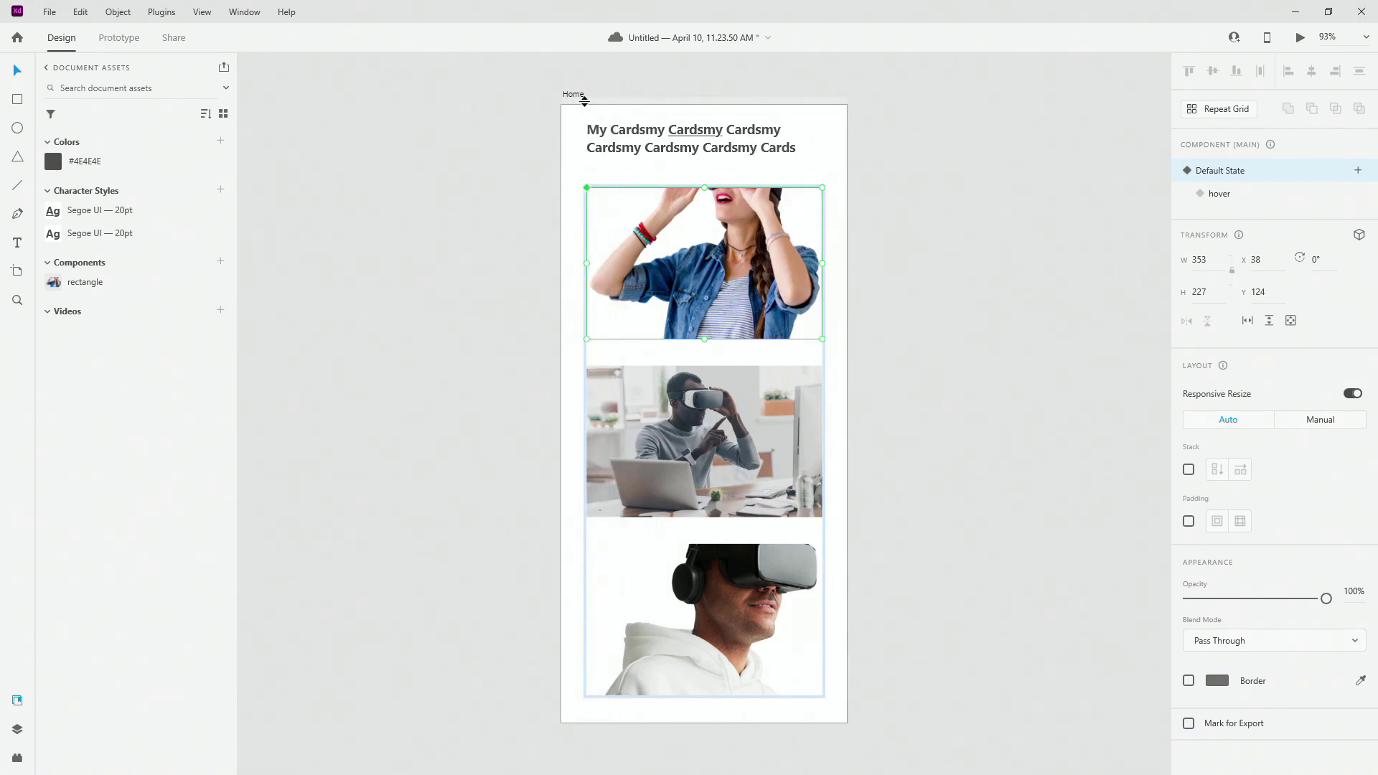
{"action": "left_click", "coordinate": [572, 98]}
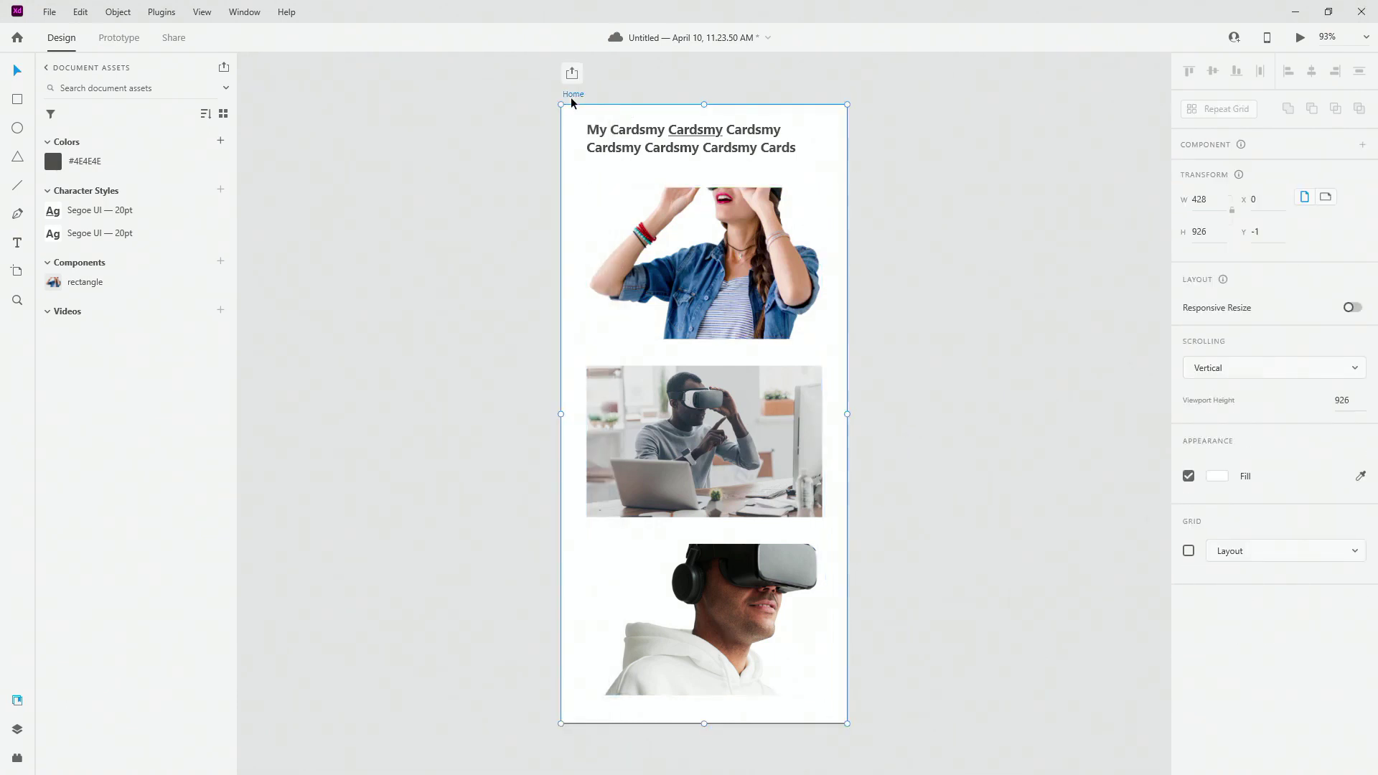
{"action": "double_click", "coordinate": [688, 195]}
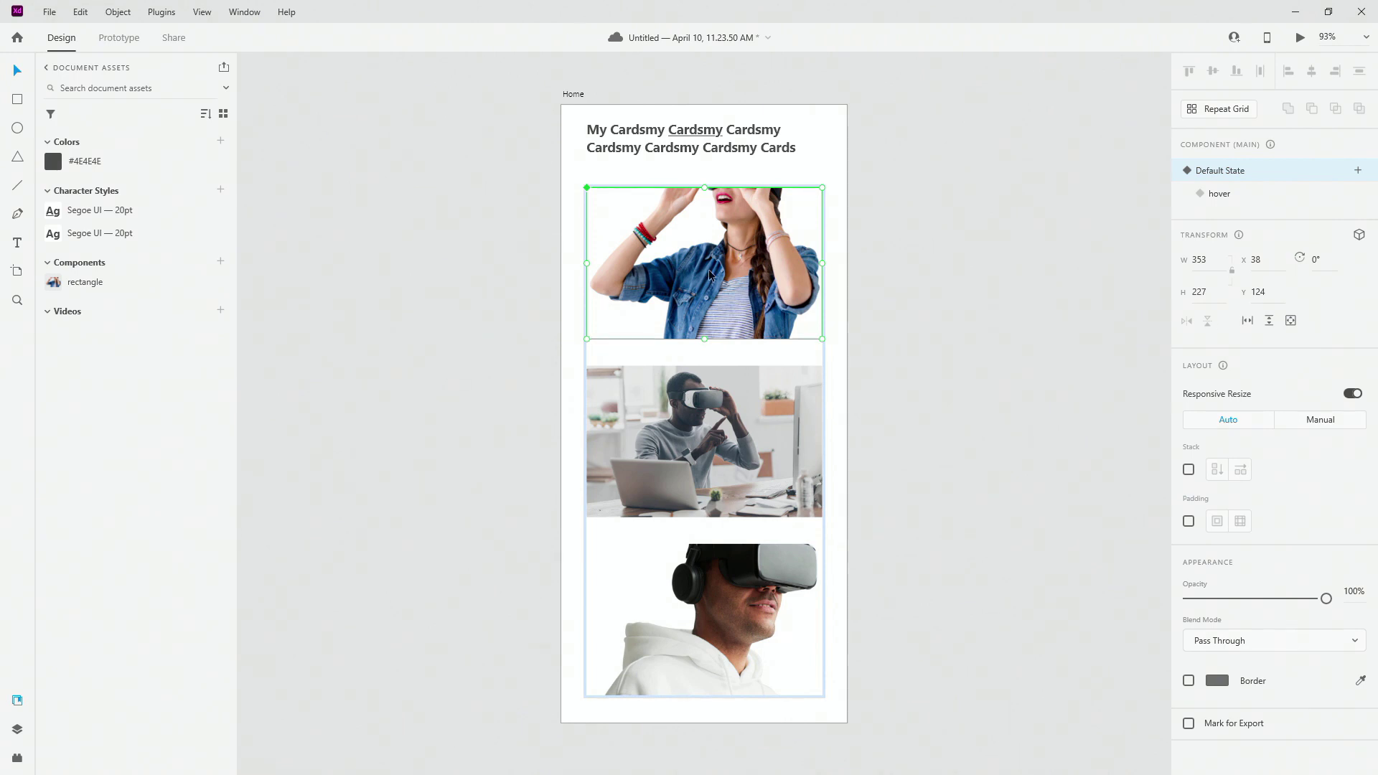
Draw a rectangle about 346 × 47 across the bottom photo's lower edge and move its layer out of Group 1
{"action": "left_click", "coordinate": [18, 99]}
{"action": "mouse_move", "coordinate": [580, 683]}
{"action": "left_mouse_down"}
{"action": "mouse_move", "coordinate": [615, 707]}
{"action": "mouse_move", "coordinate": [809, 713]}
{"action": "mouse_move", "coordinate": [757, 697]}
{"action": "left_mouse_up"}
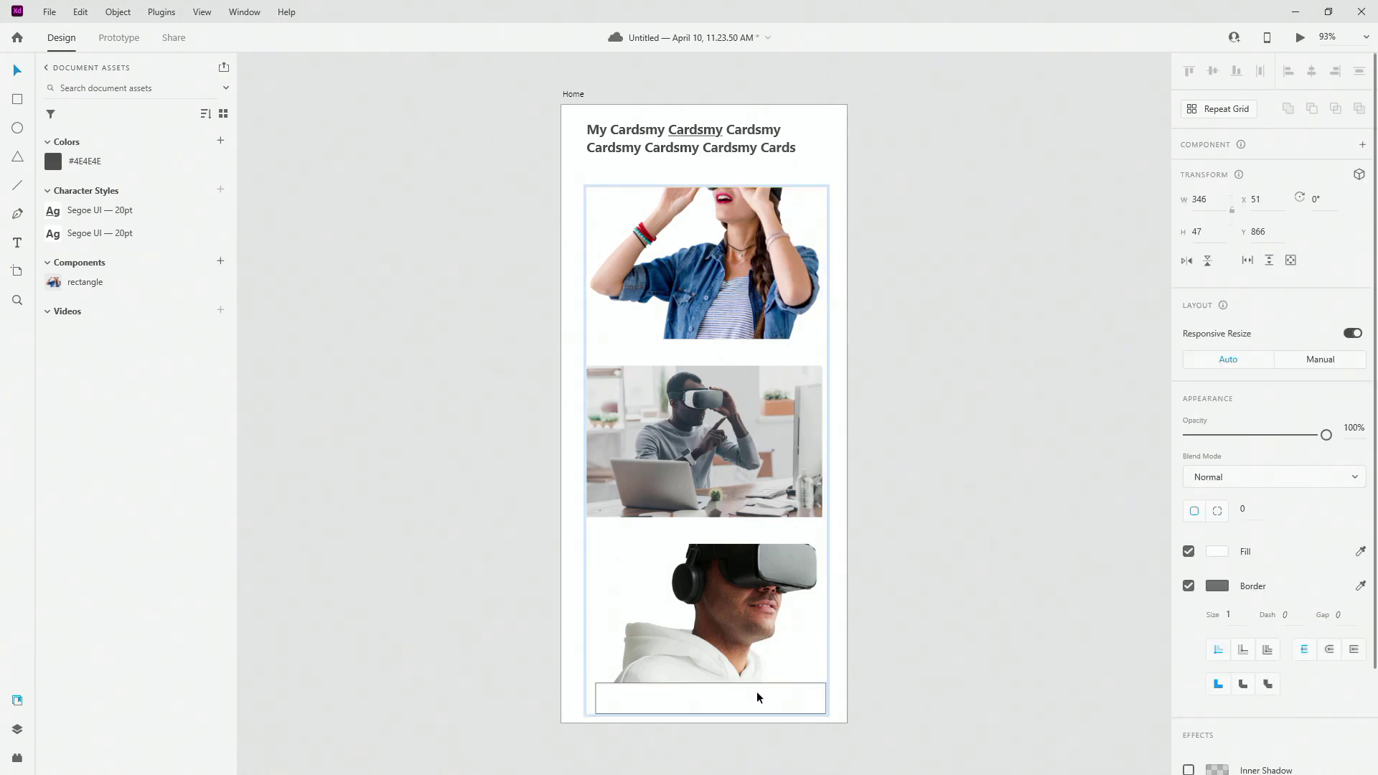
{"action": "left_click", "coordinate": [17, 729]}
{"action": "left_click_drag", "start_coordinate": [100, 173], "coordinate": [92, 135]}
Hide the bottom photo in Group 1 and move the new rectangle to about X 41, Y 770
{"action": "left_click", "coordinate": [220, 237]}
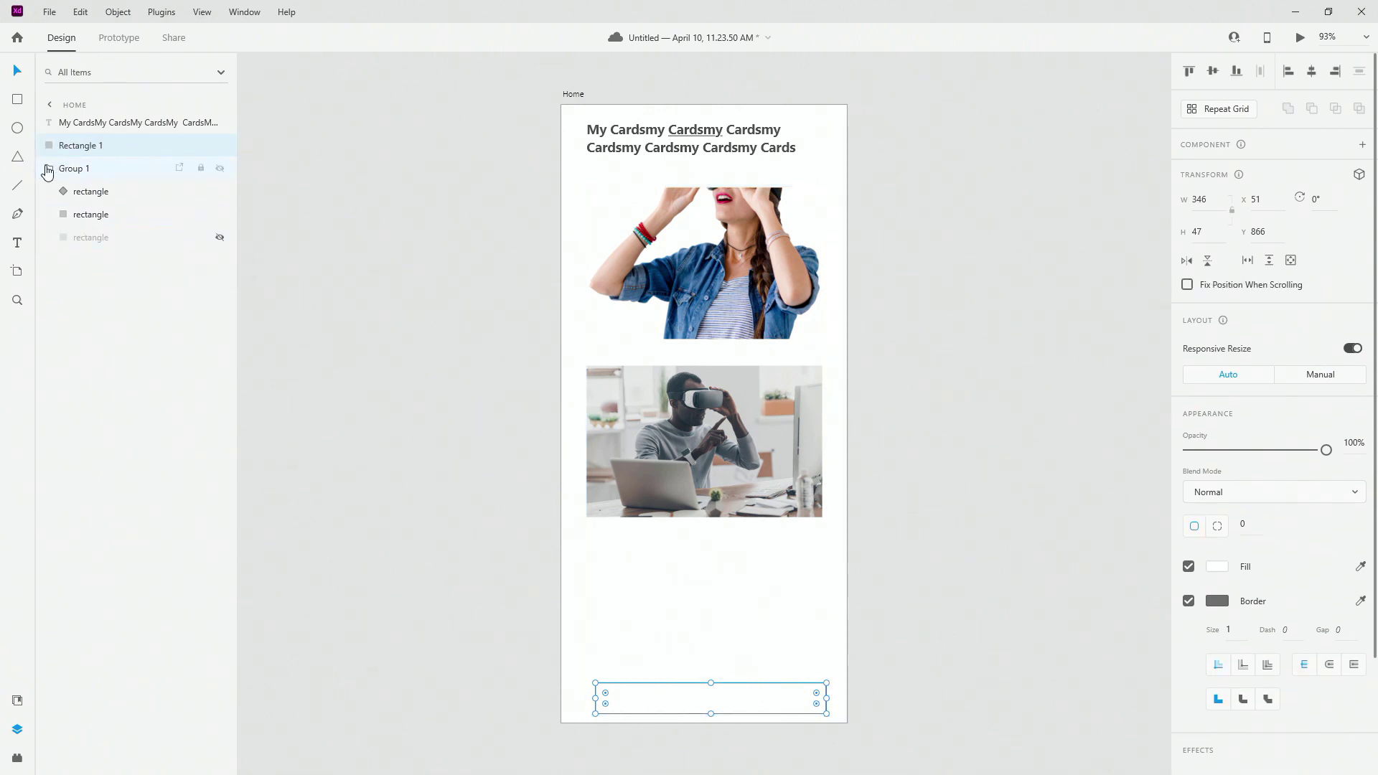
{"action": "left_click", "coordinate": [49, 168]}
{"action": "left_click", "coordinate": [759, 706]}
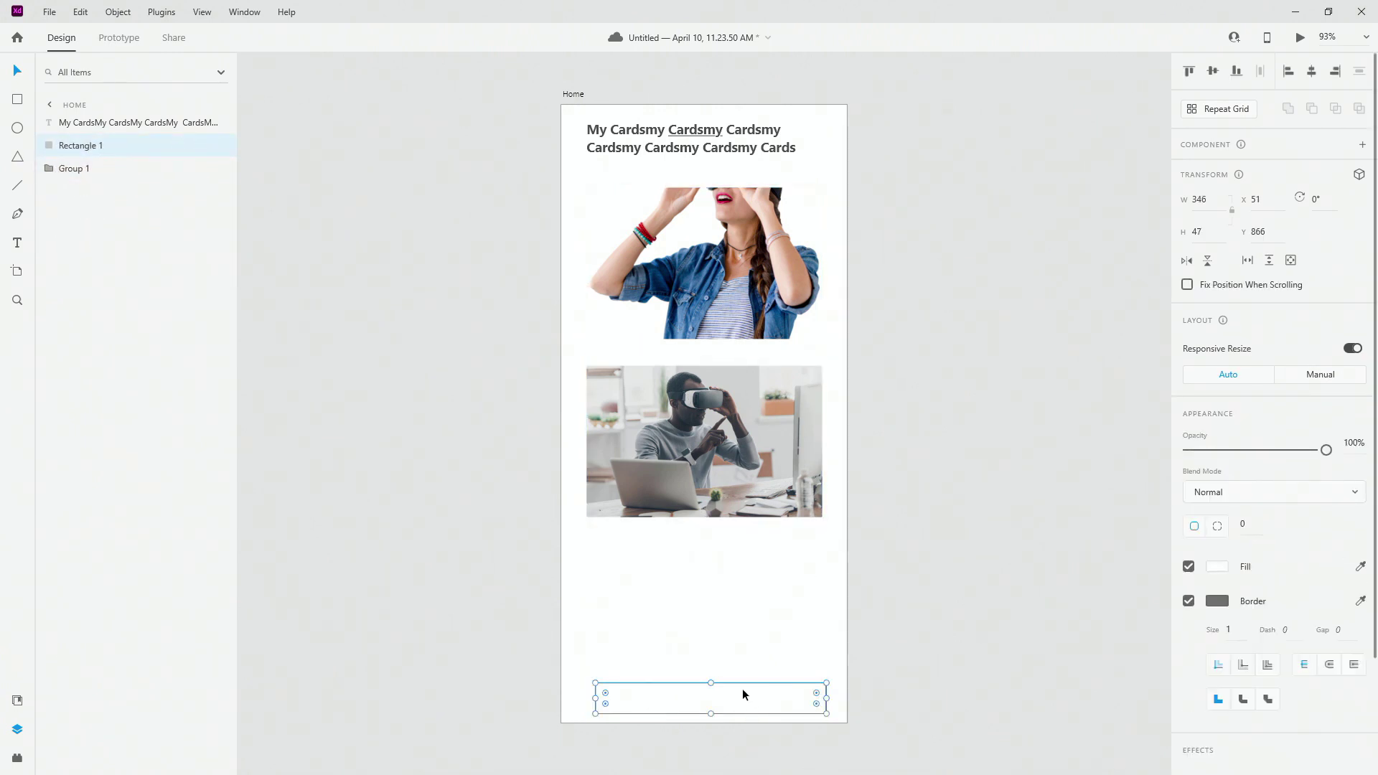
{"action": "left_click_drag", "start_coordinate": [743, 690], "coordinate": [732, 627]}
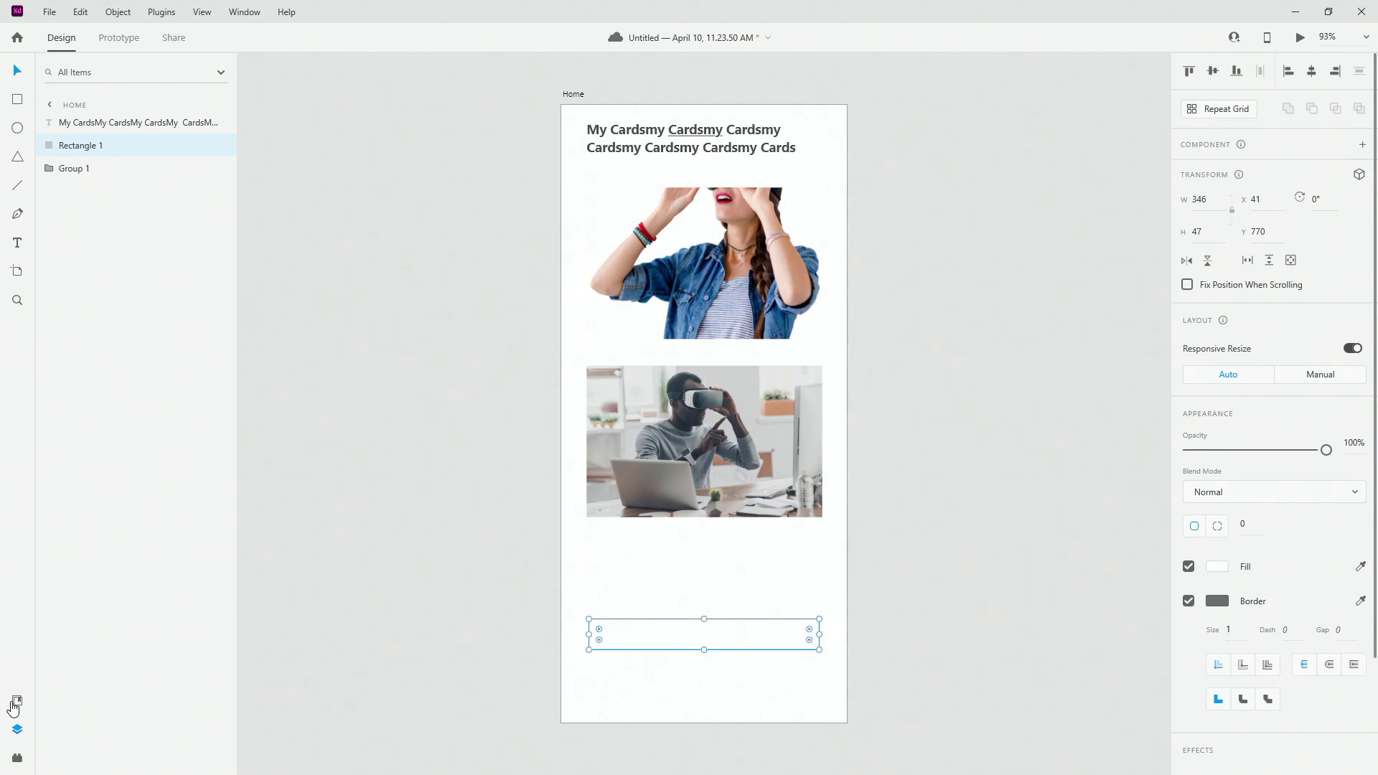
Fill the new rectangle with the saved asset color #4E4E4E and remove its border
{"action": "left_click", "coordinate": [16, 701]}
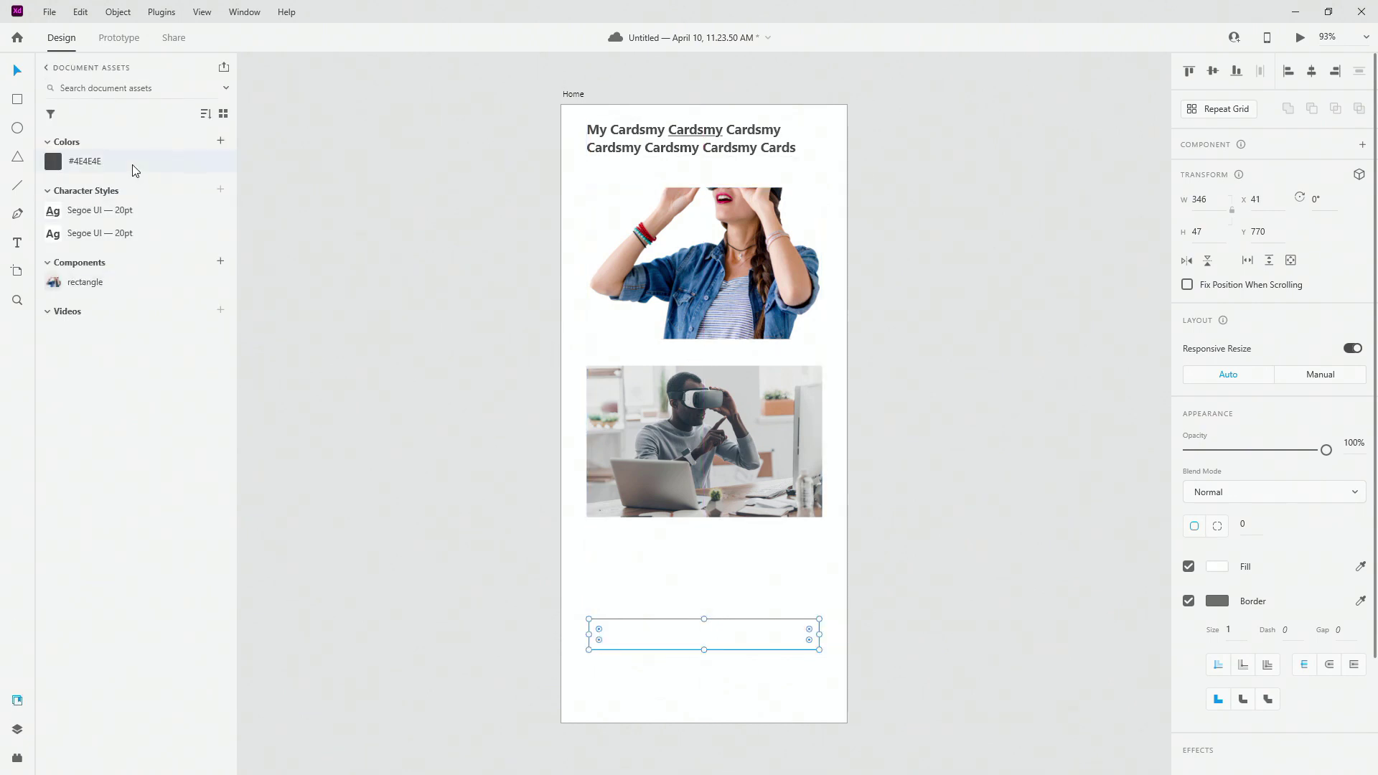
{"action": "left_click", "coordinate": [135, 170]}
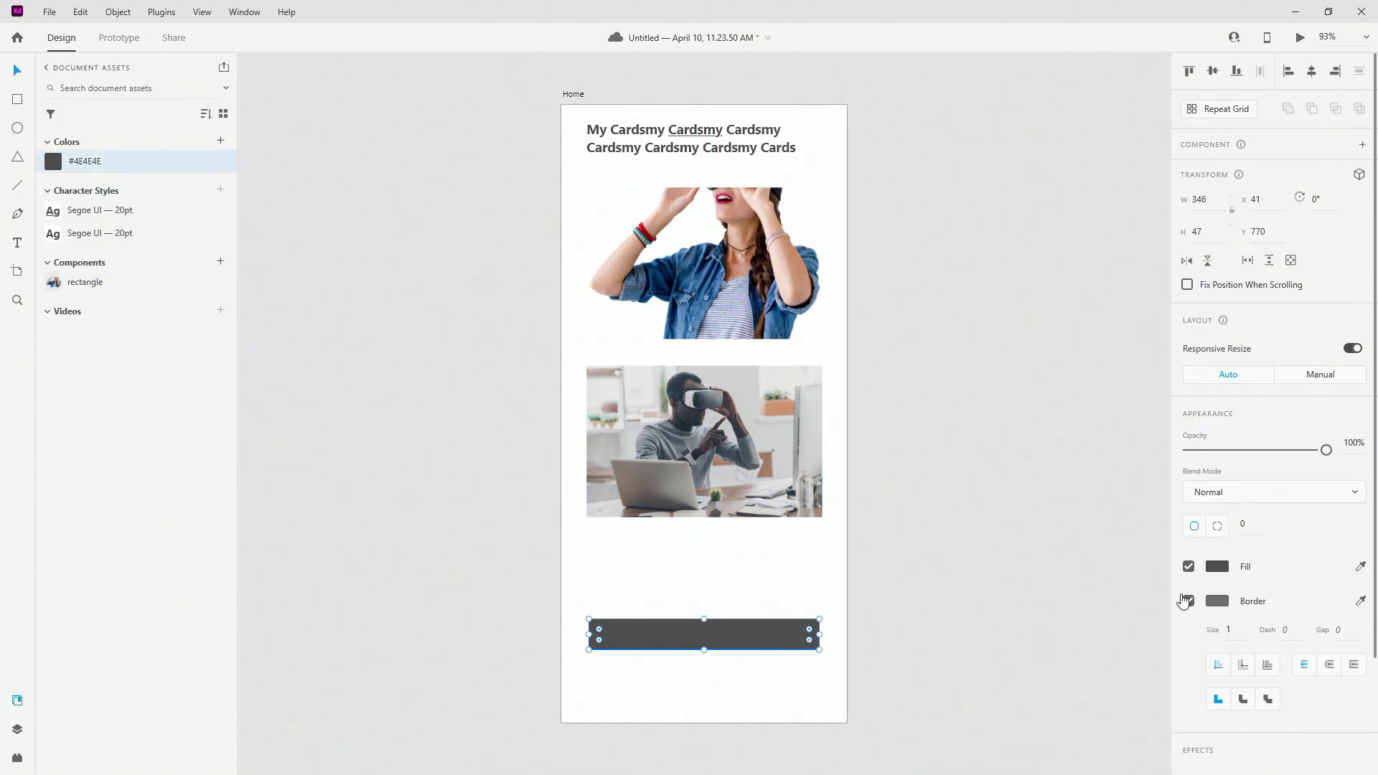
{"action": "left_click", "coordinate": [1186, 601]}
Duplicate the heading text to Y 677 above the dark bar and set the copy's font weight to Regular
{"action": "left_click", "coordinate": [707, 148]}
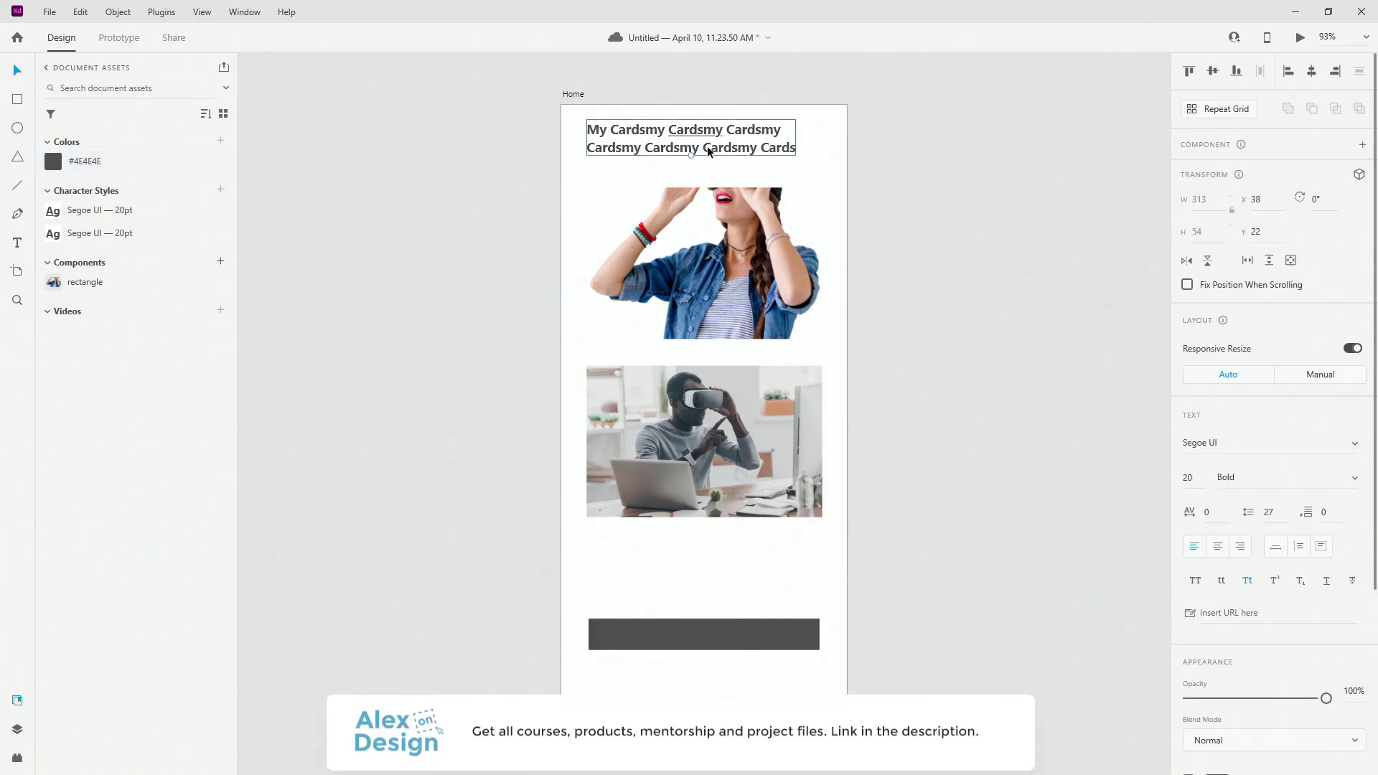
{"action": "left_click_drag", "start_coordinate": [707, 148], "coordinate": [730, 553]}
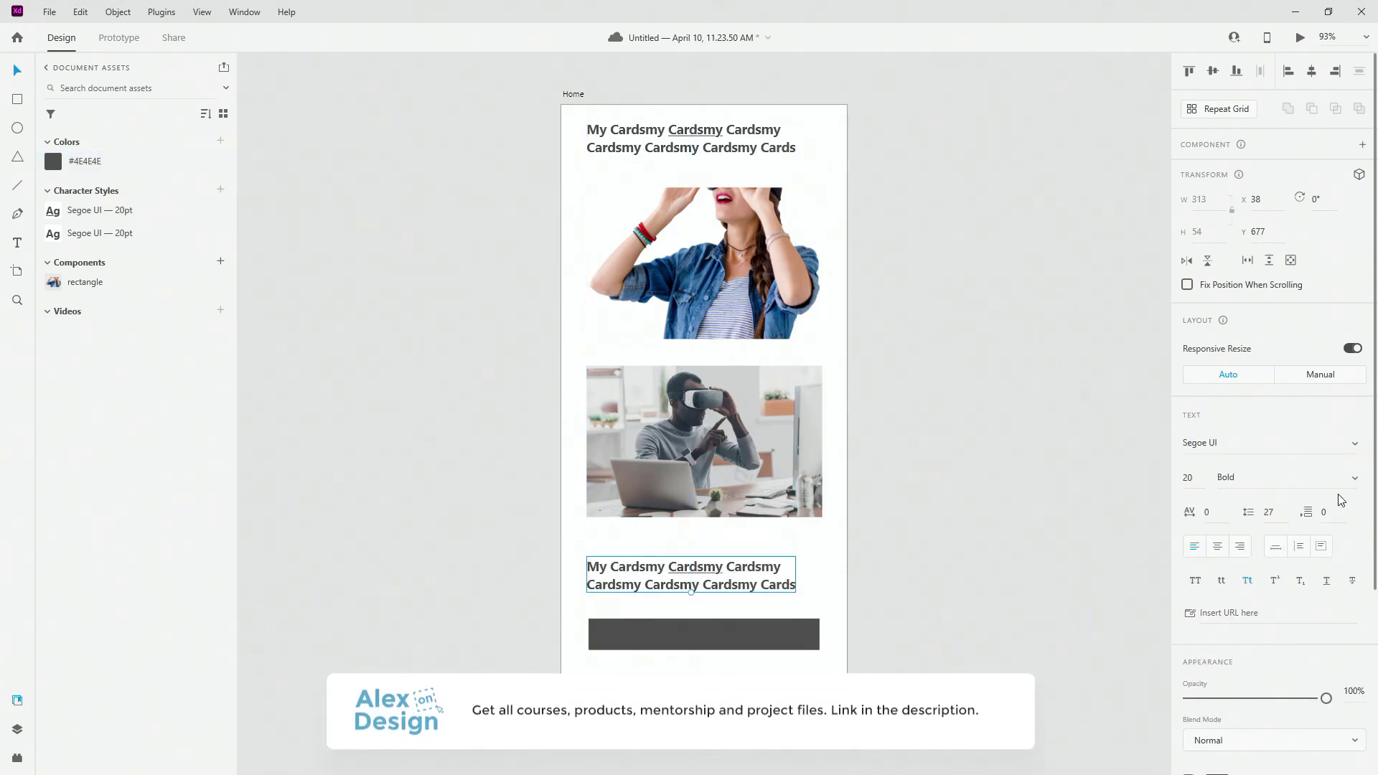
{"action": "left_click", "coordinate": [1358, 483]}
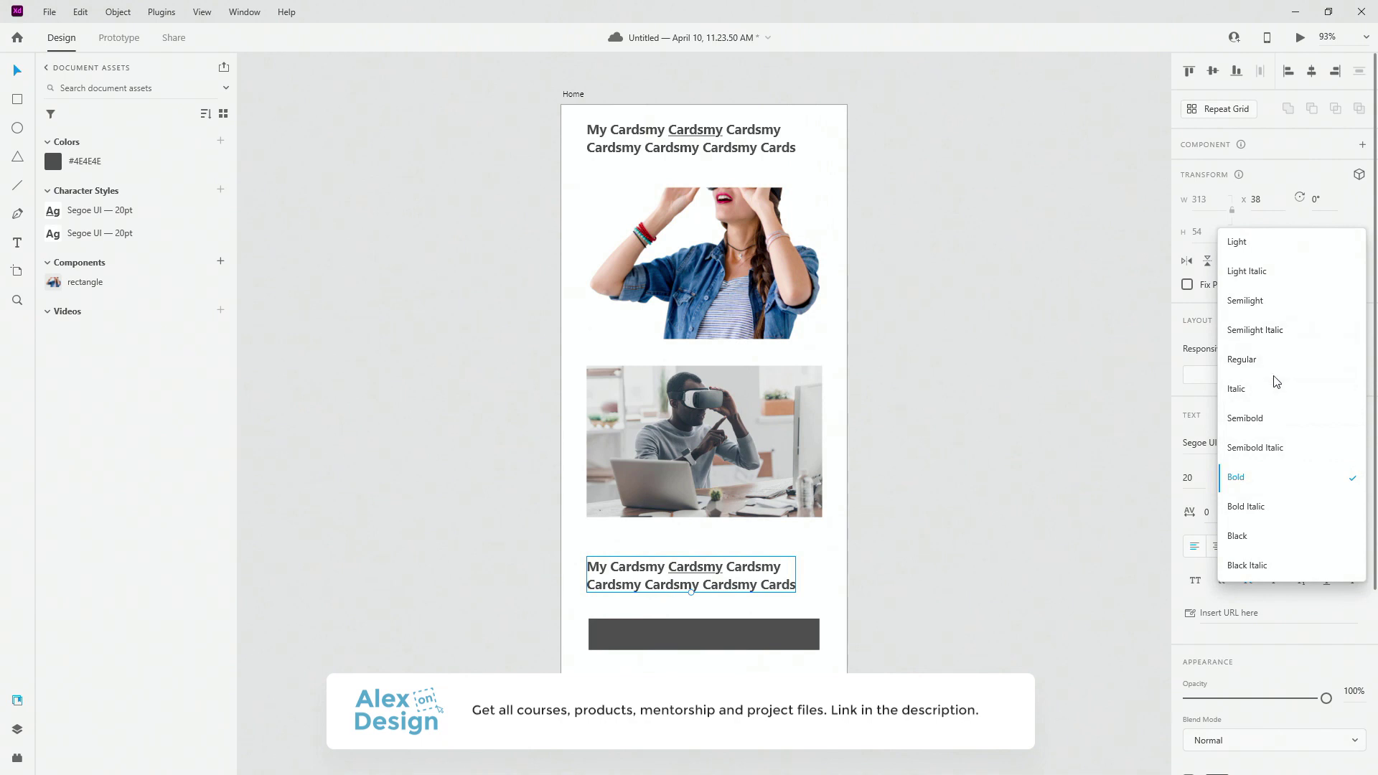
{"action": "left_click", "coordinate": [1273, 360]}
Set the copied text's fill to white #FFFFFF and save its color and character styles to the document assets
{"action": "scroll", "coordinate": [1231, 591], "scroll_direction": "down", "scroll_amount": 5}
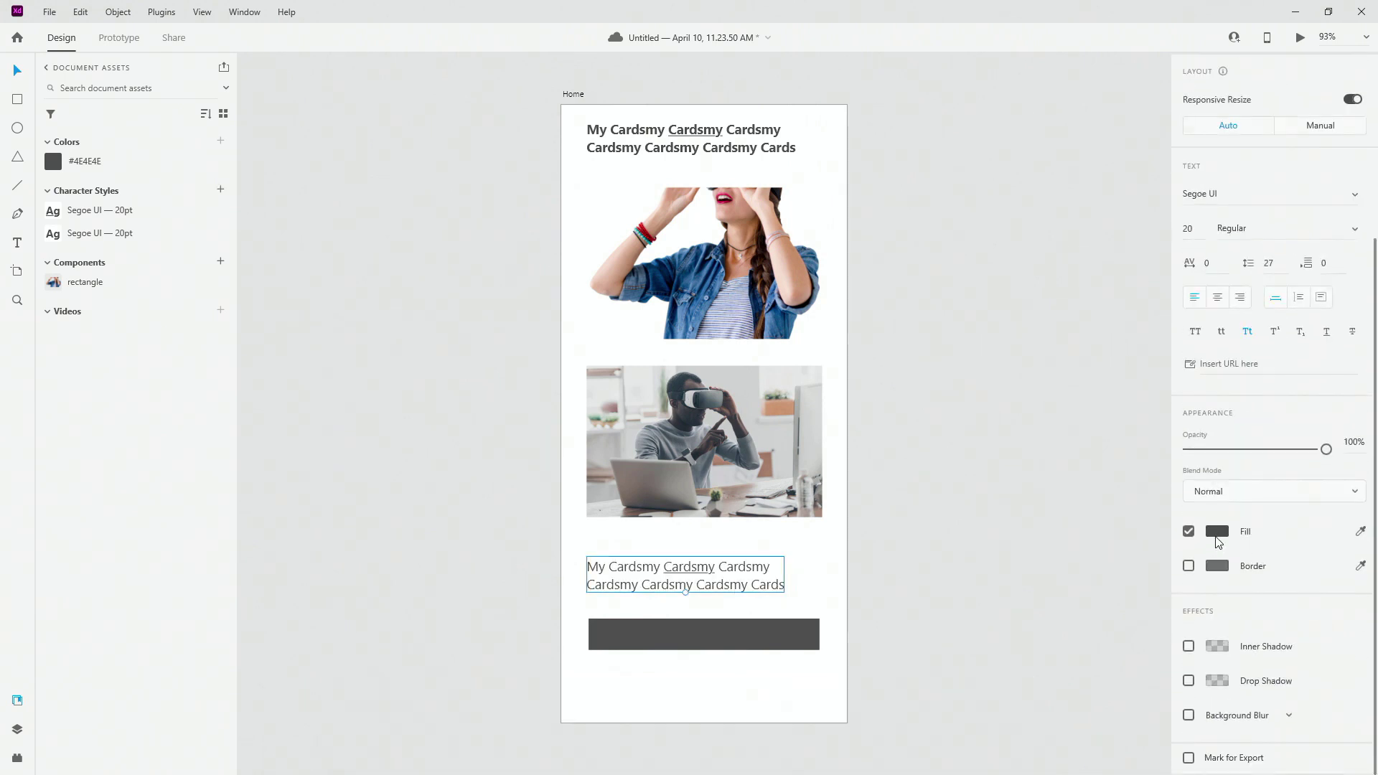
{"action": "left_click", "coordinate": [1217, 532]}
{"action": "type", "text": "FFFFFF"}
{"action": "key", "text": "Return"}
{"action": "left_click", "coordinate": [220, 140]}
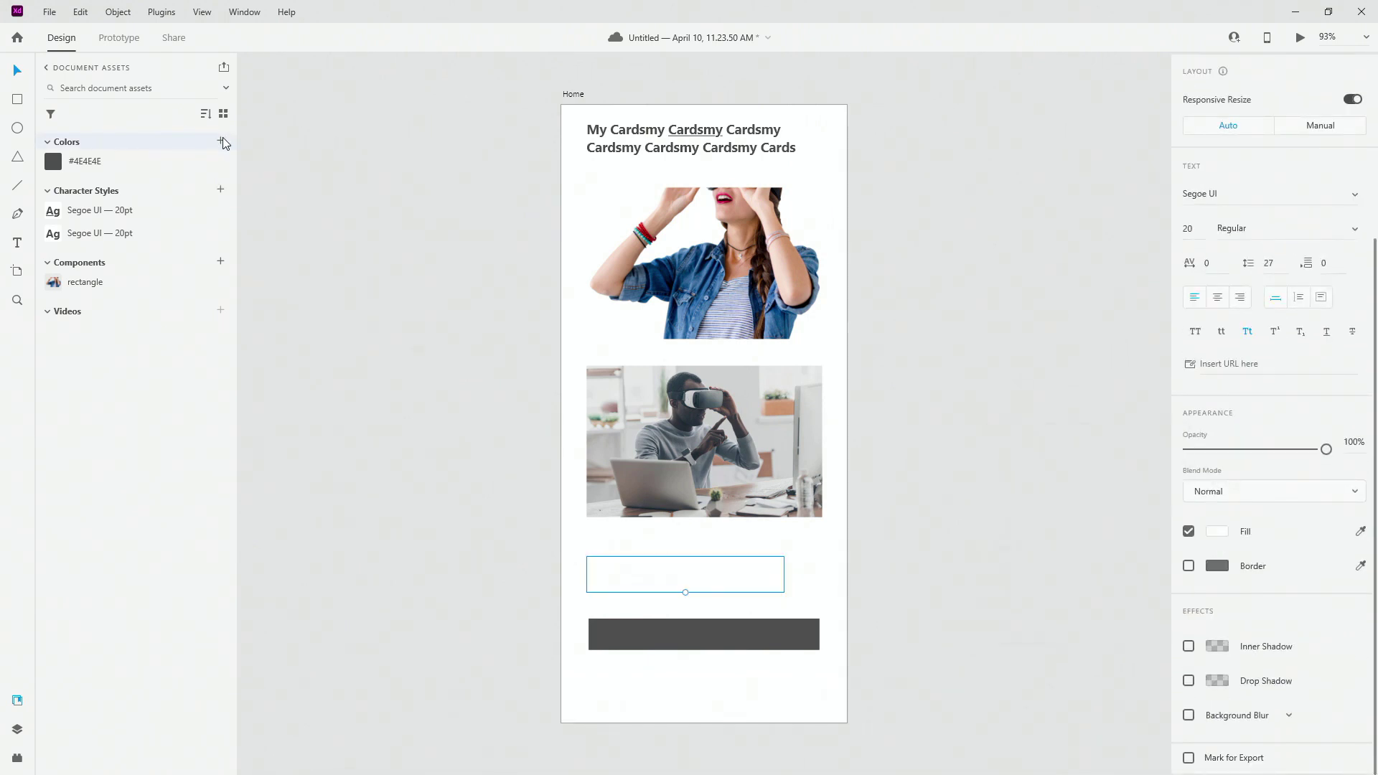
{"action": "left_click", "coordinate": [220, 213]}
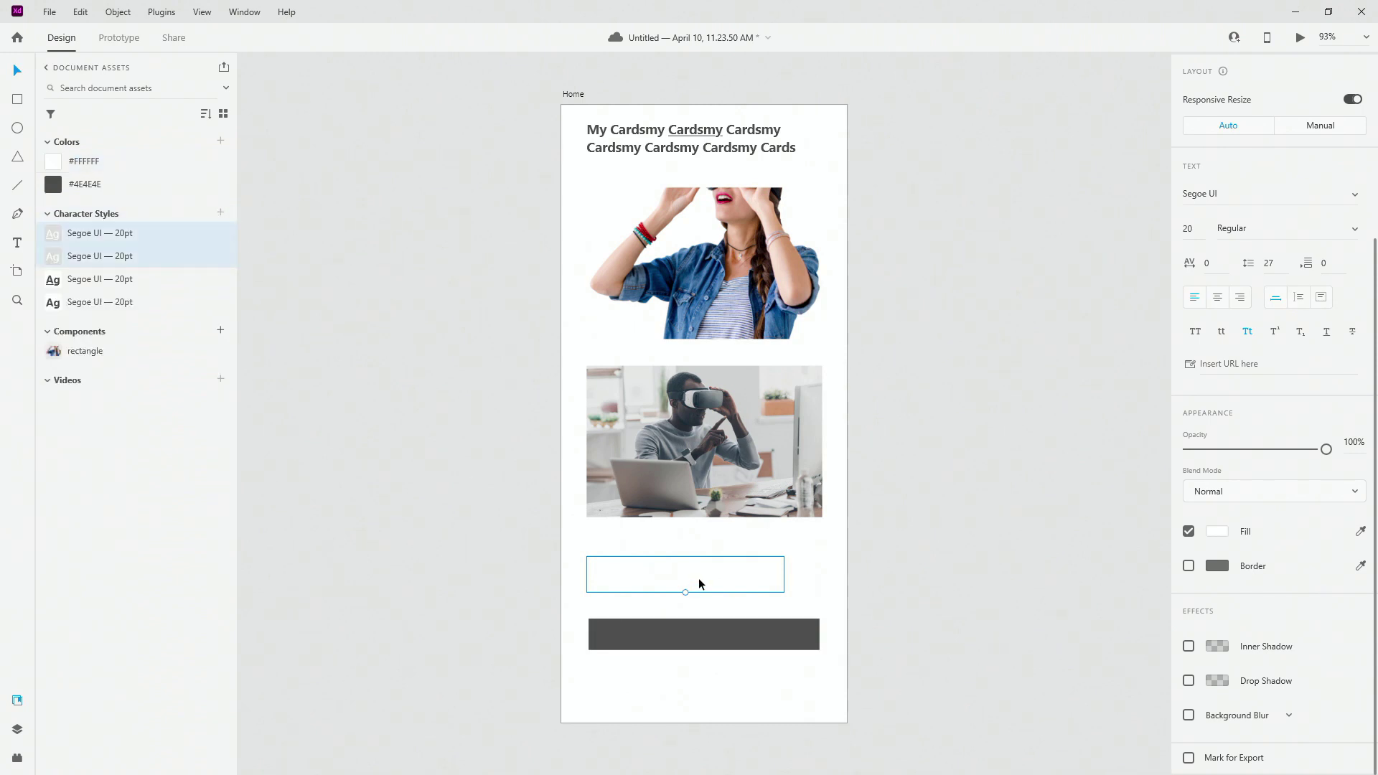
Move the white text onto the dark bar and replace its content with "Click Me"
{"action": "left_click_drag", "start_coordinate": [699, 581], "coordinate": [700, 642]}
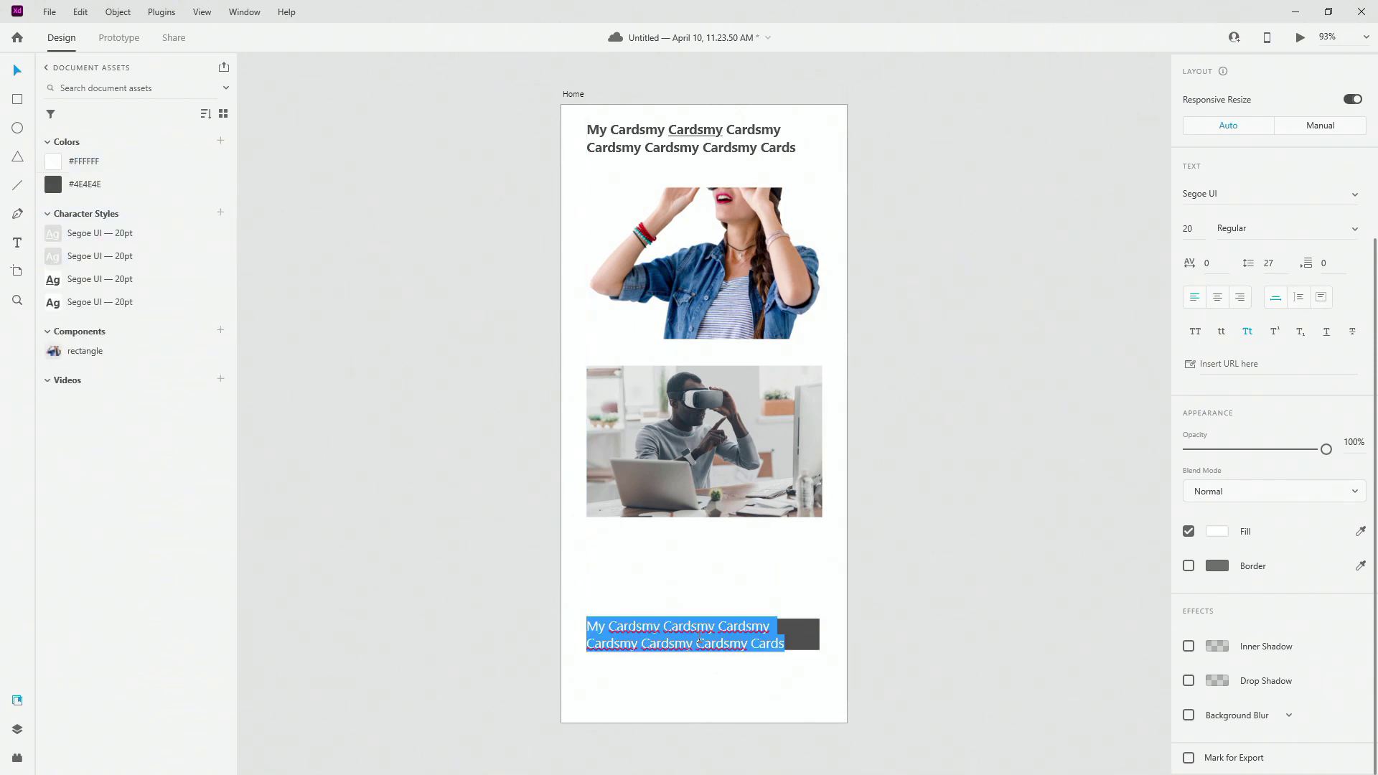
{"action": "type", "text": "Click Me"}
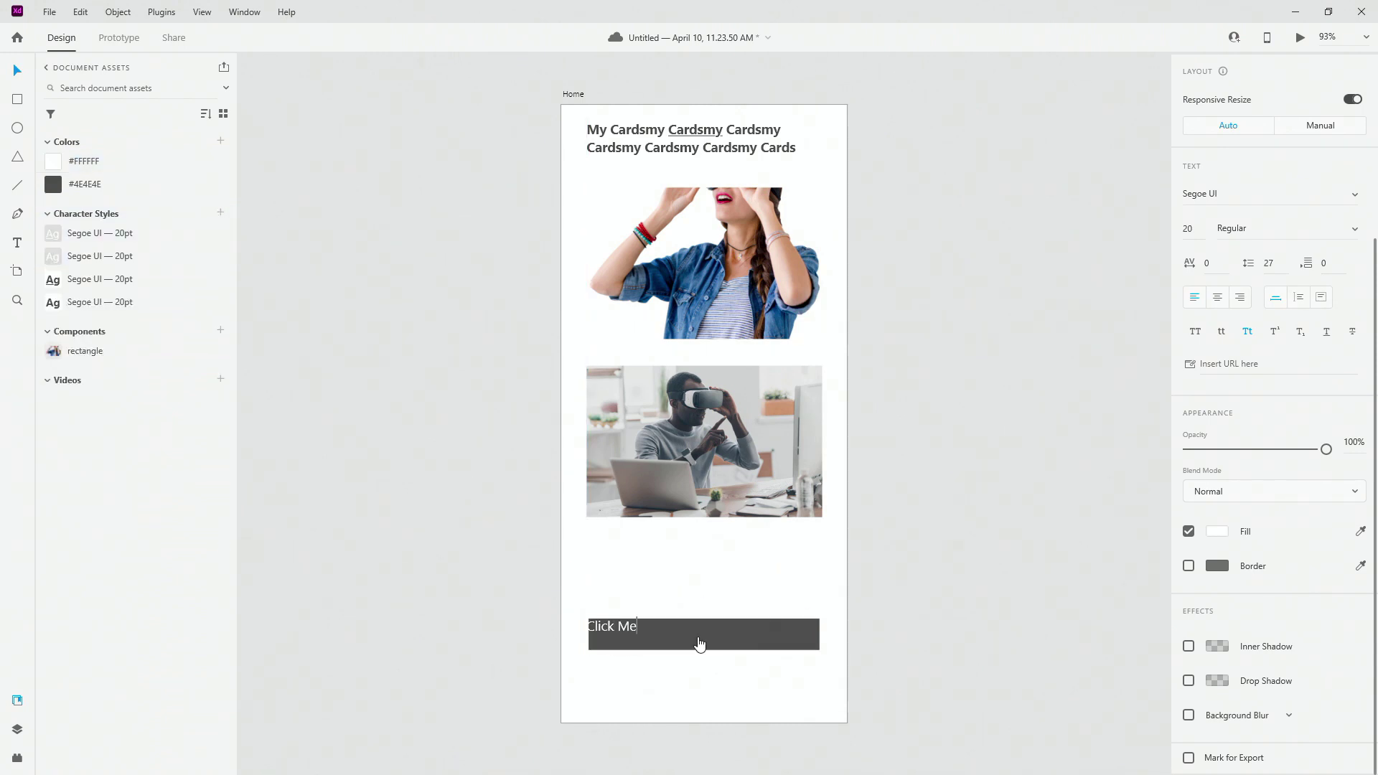
{"action": "key", "text": "Escape"}
Center the "Click Me" text horizontally within the dark bar and group the two
{"action": "left_click_drag", "start_coordinate": [614, 629], "coordinate": [664, 638]}
{"action": "left_click", "coordinate": [798, 647], "text": "shift"}
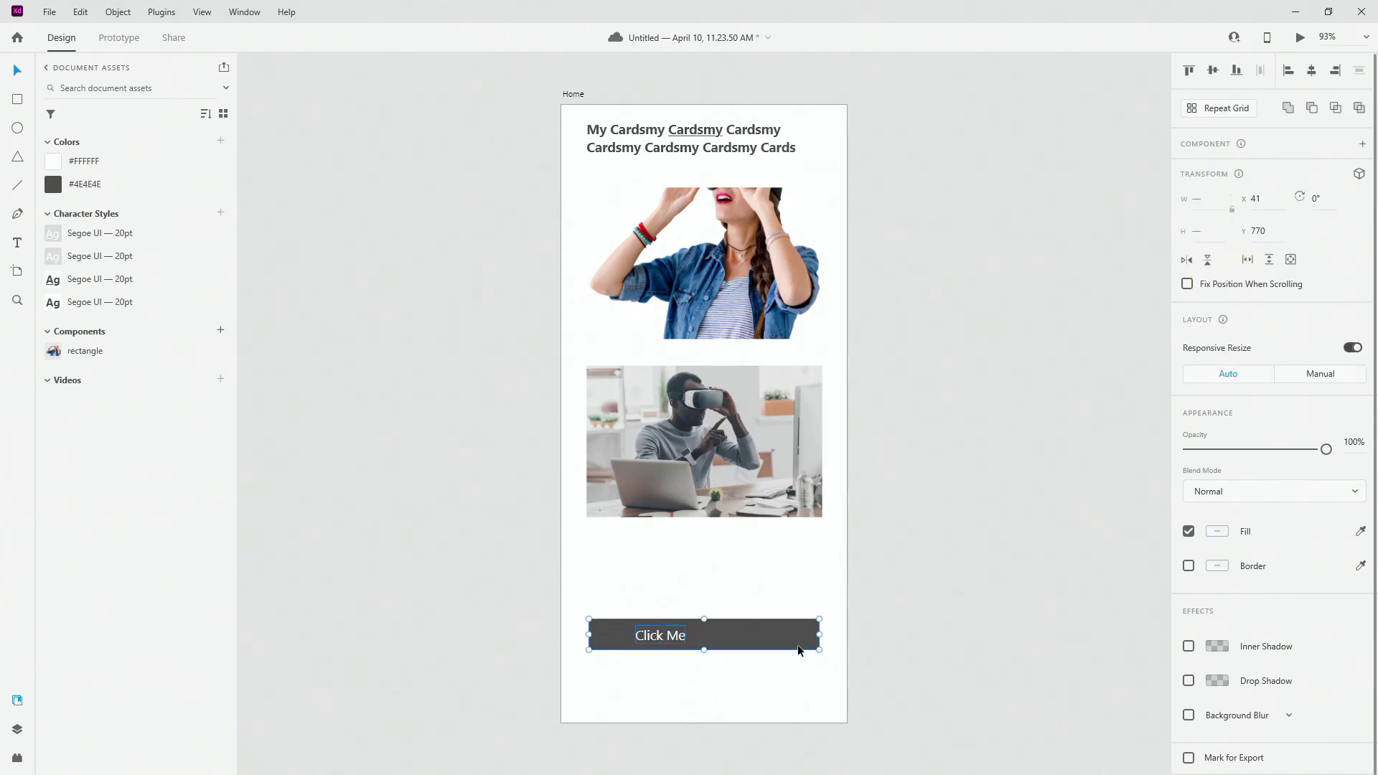
{"action": "left_click", "coordinate": [1313, 73]}
{"action": "key", "text": "ctrl+g"}
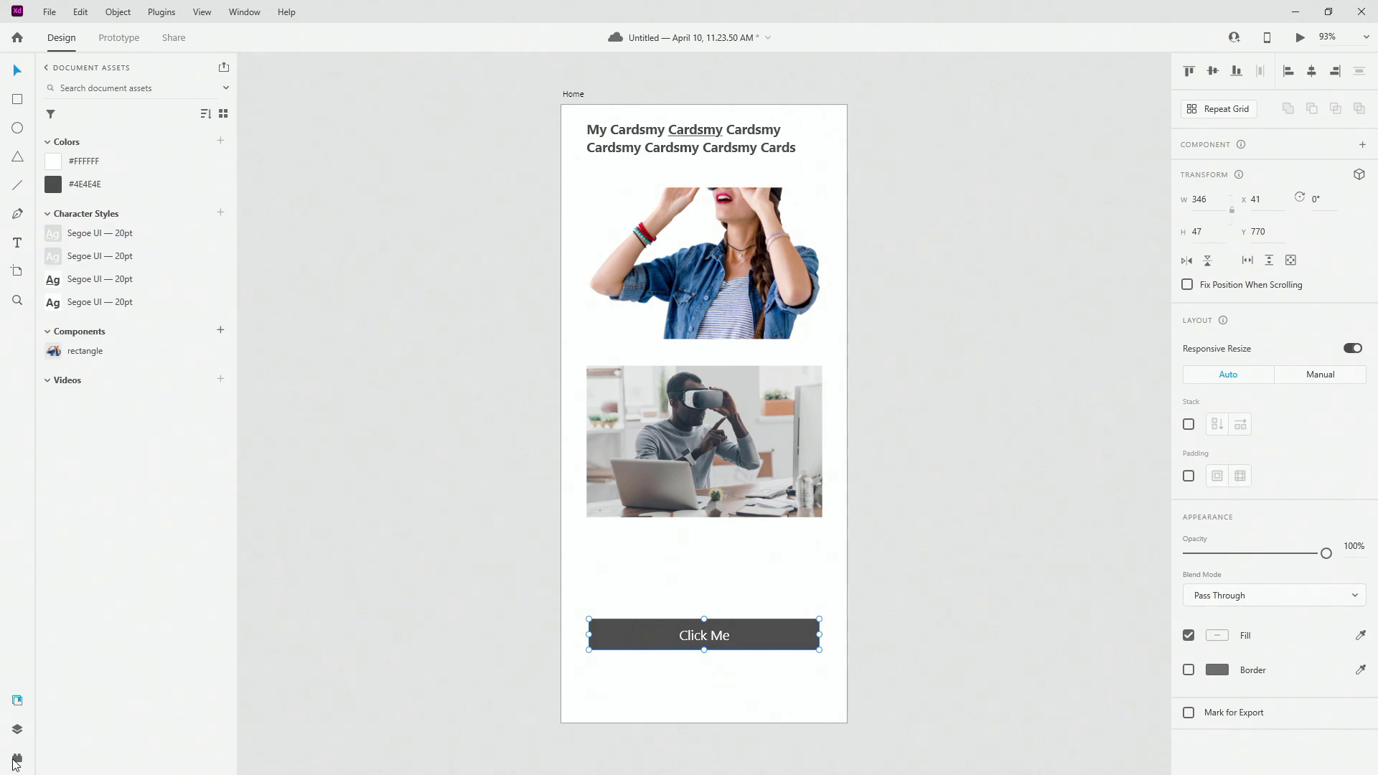
Rename the "Click Me" group's layer as "button"
{"action": "left_click", "coordinate": [17, 729]}
{"action": "double_click", "coordinate": [71, 123]}
{"action": "type", "text": "button"}
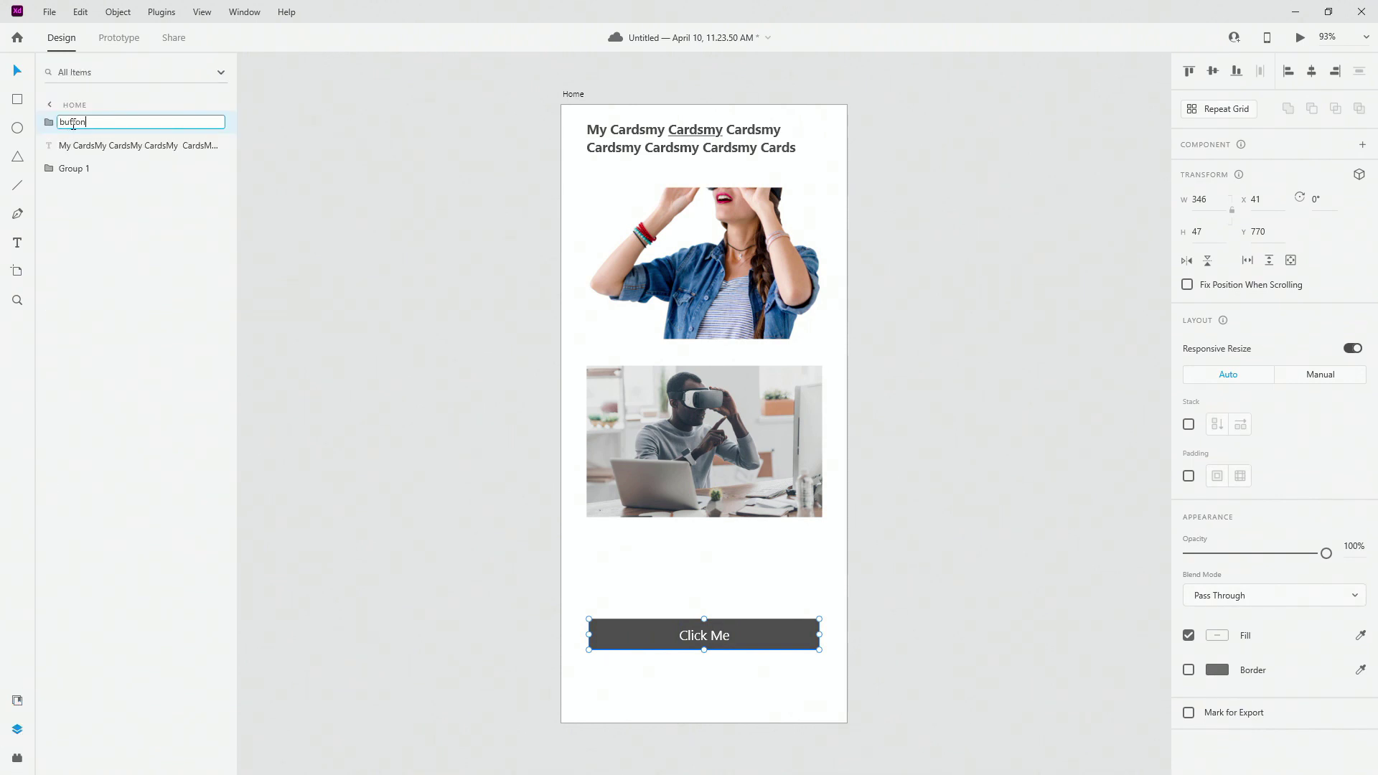
{"action": "key", "text": "Return"}
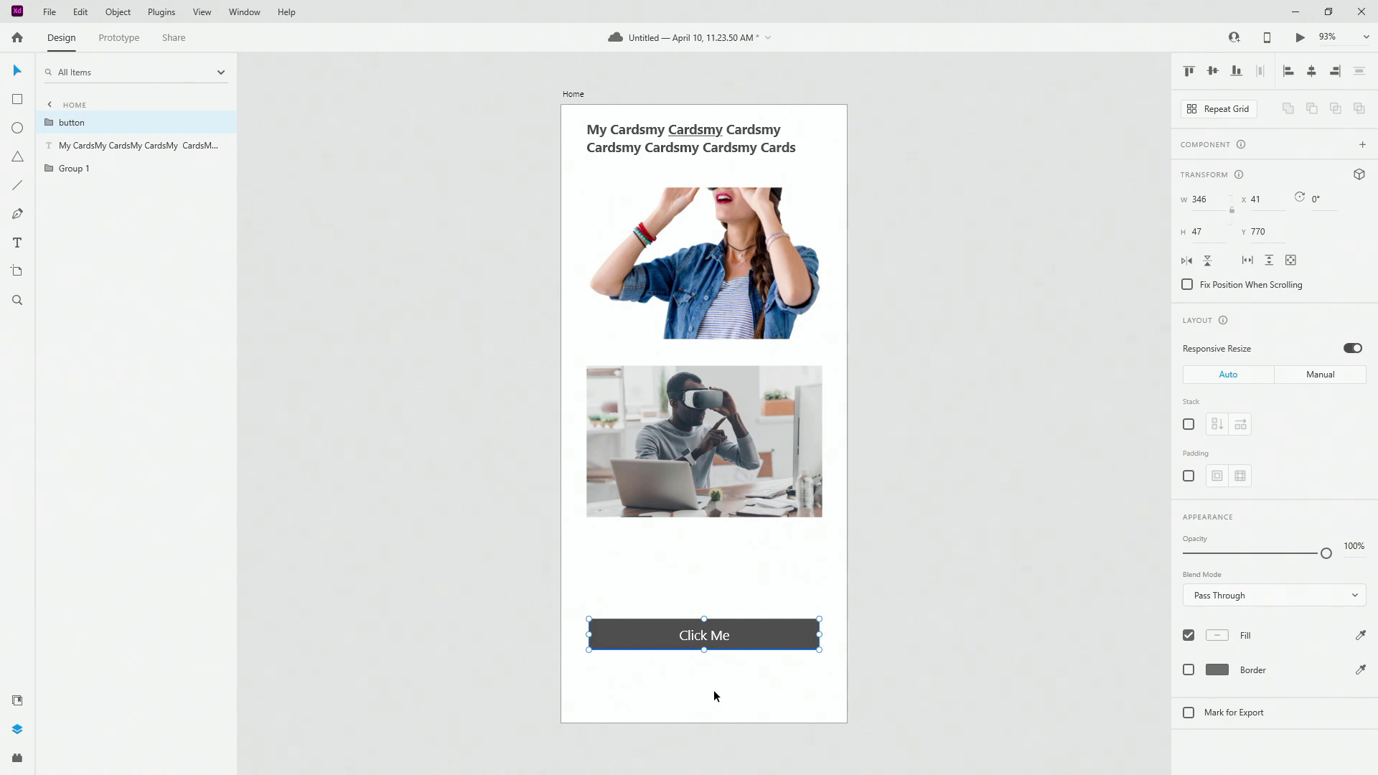
Turn the button group into a component and add a hover state named "hover"
{"action": "key", "text": "ctrl+k"}
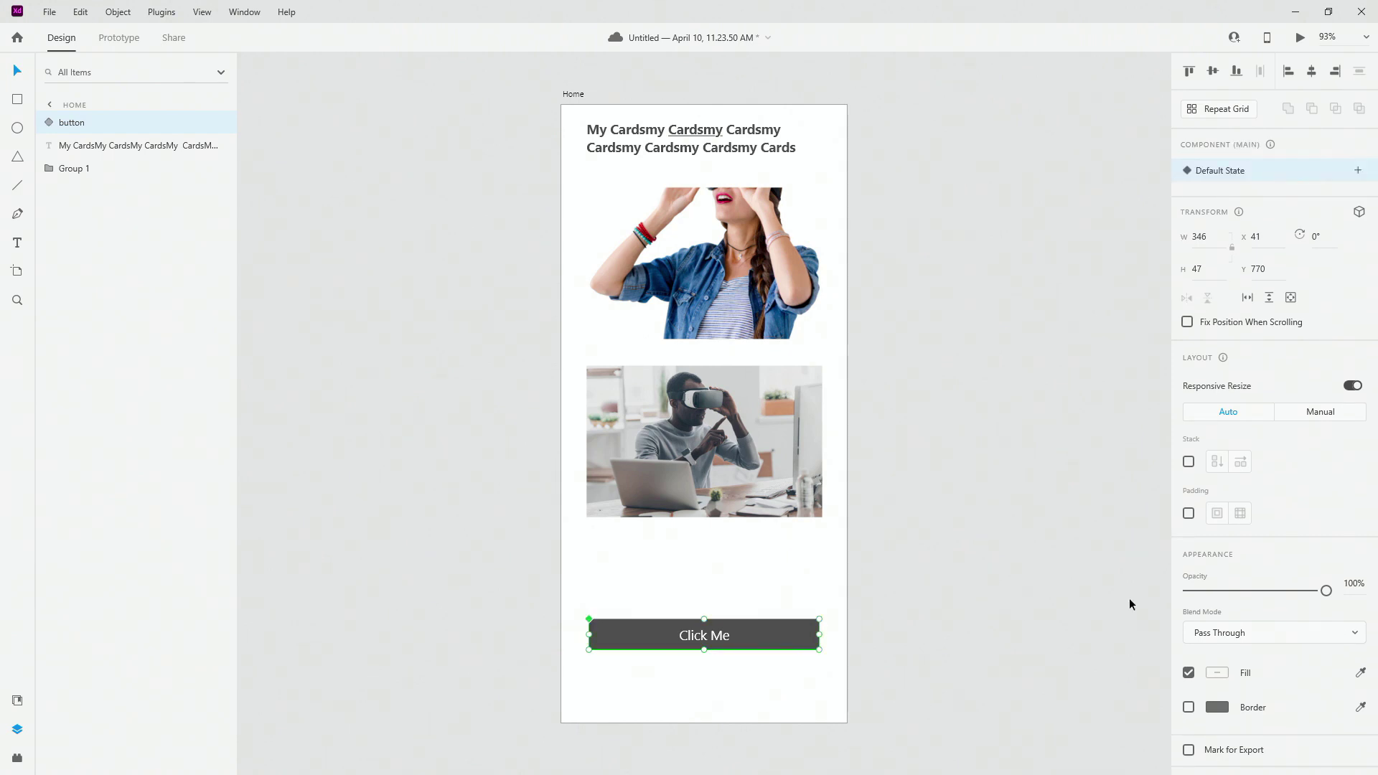
{"action": "left_click", "coordinate": [1358, 170]}
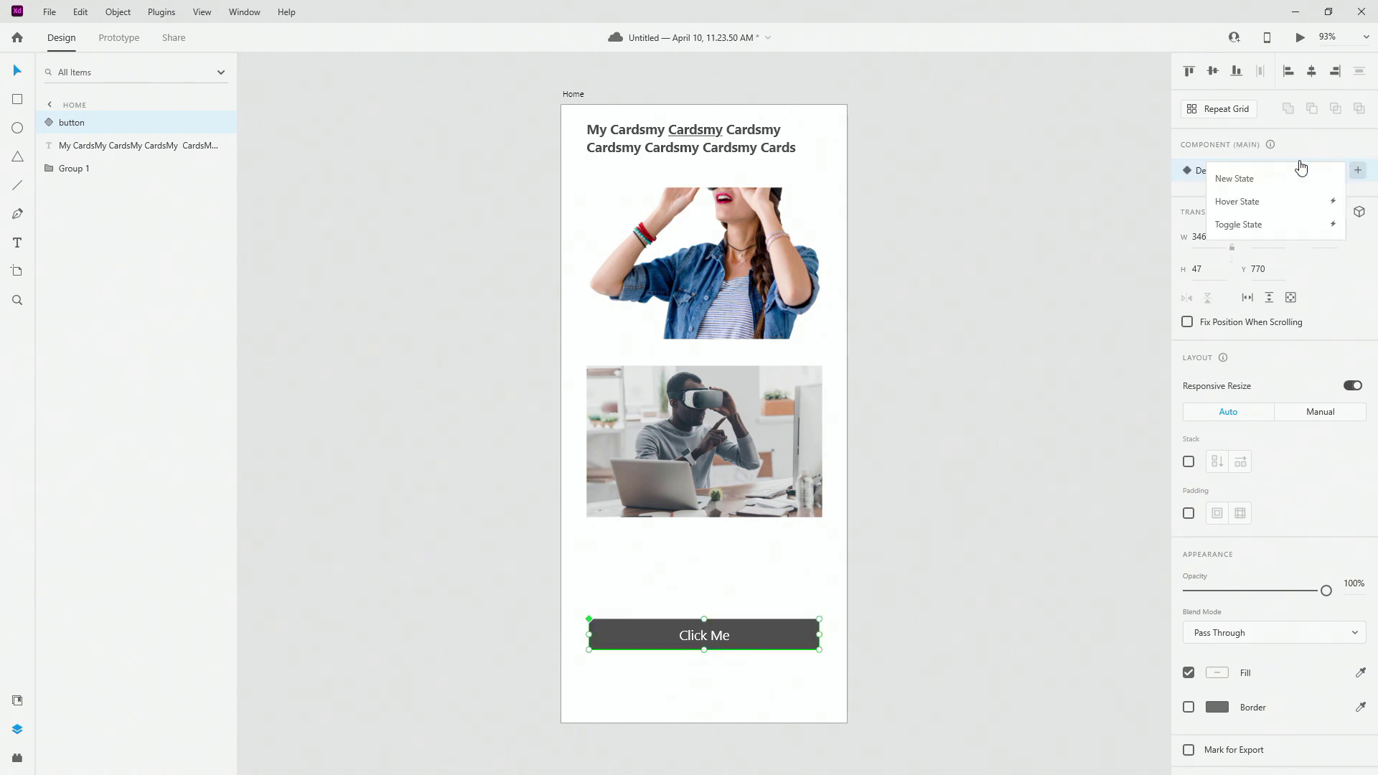
{"action": "left_click", "coordinate": [1245, 201]}
{"action": "type", "text": "hover"}
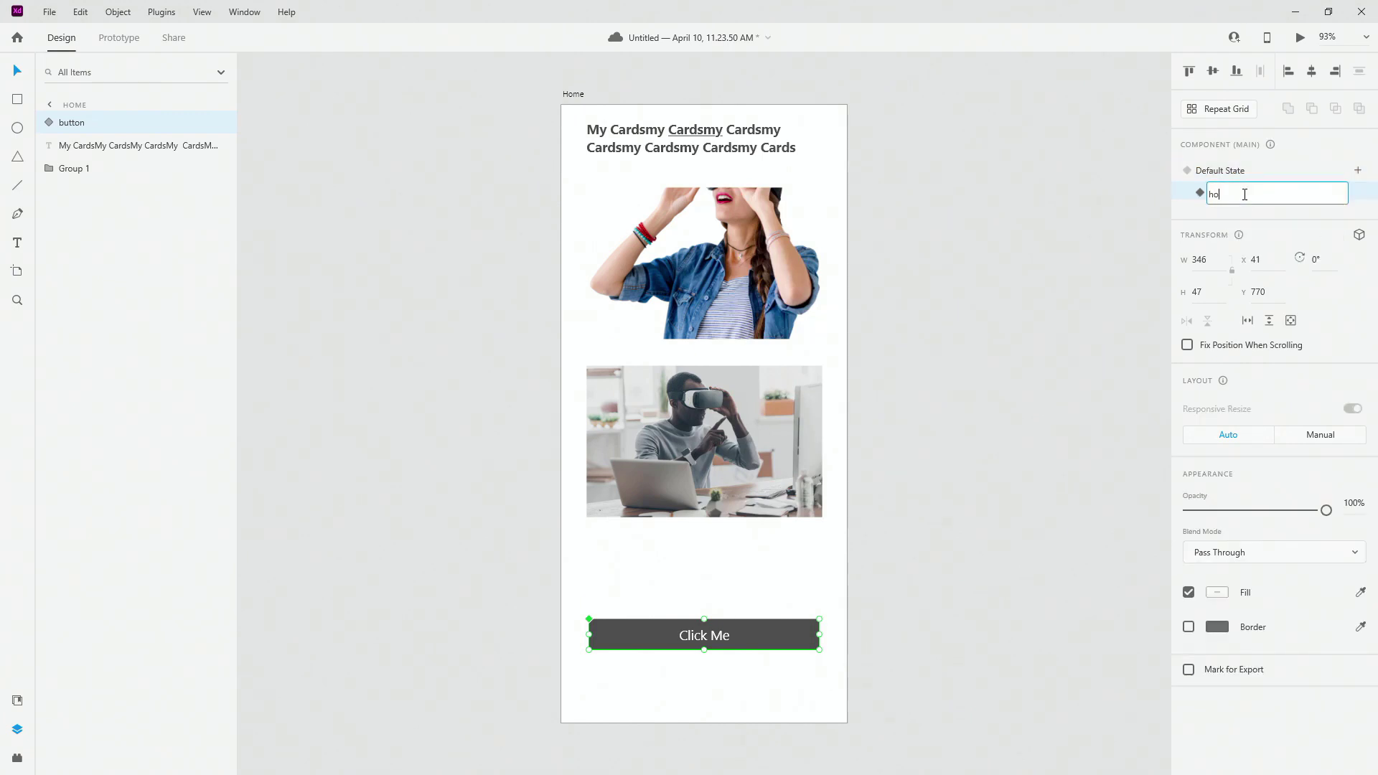
{"action": "key", "text": "Return"}
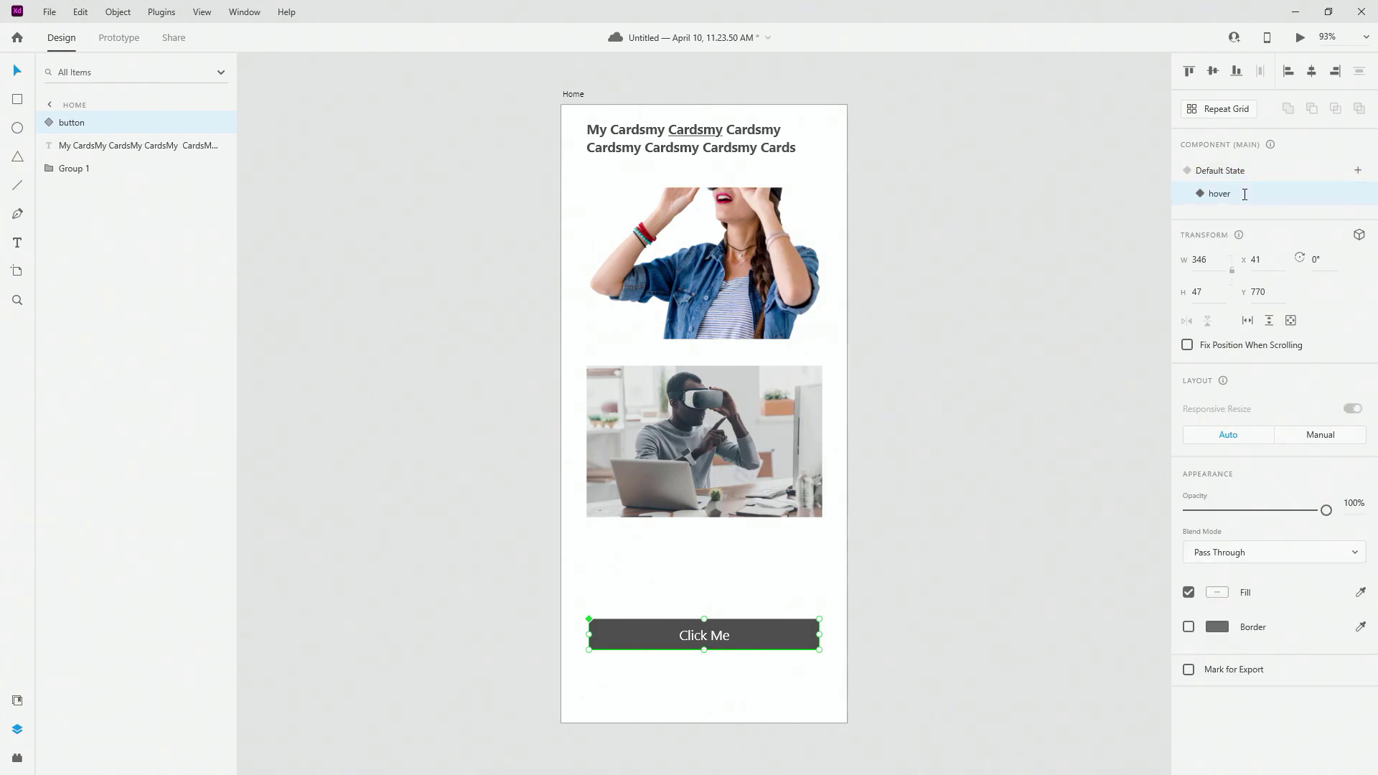
Set the fill of the button's background rectangle to red #CB2E2E in the hover state
{"action": "double_click", "coordinate": [789, 629]}
{"action": "left_click", "coordinate": [1217, 613]}
{"action": "left_click", "coordinate": [1068, 558]}
{"action": "left_click_drag", "start_coordinate": [1069, 559], "coordinate": [1098, 558]}
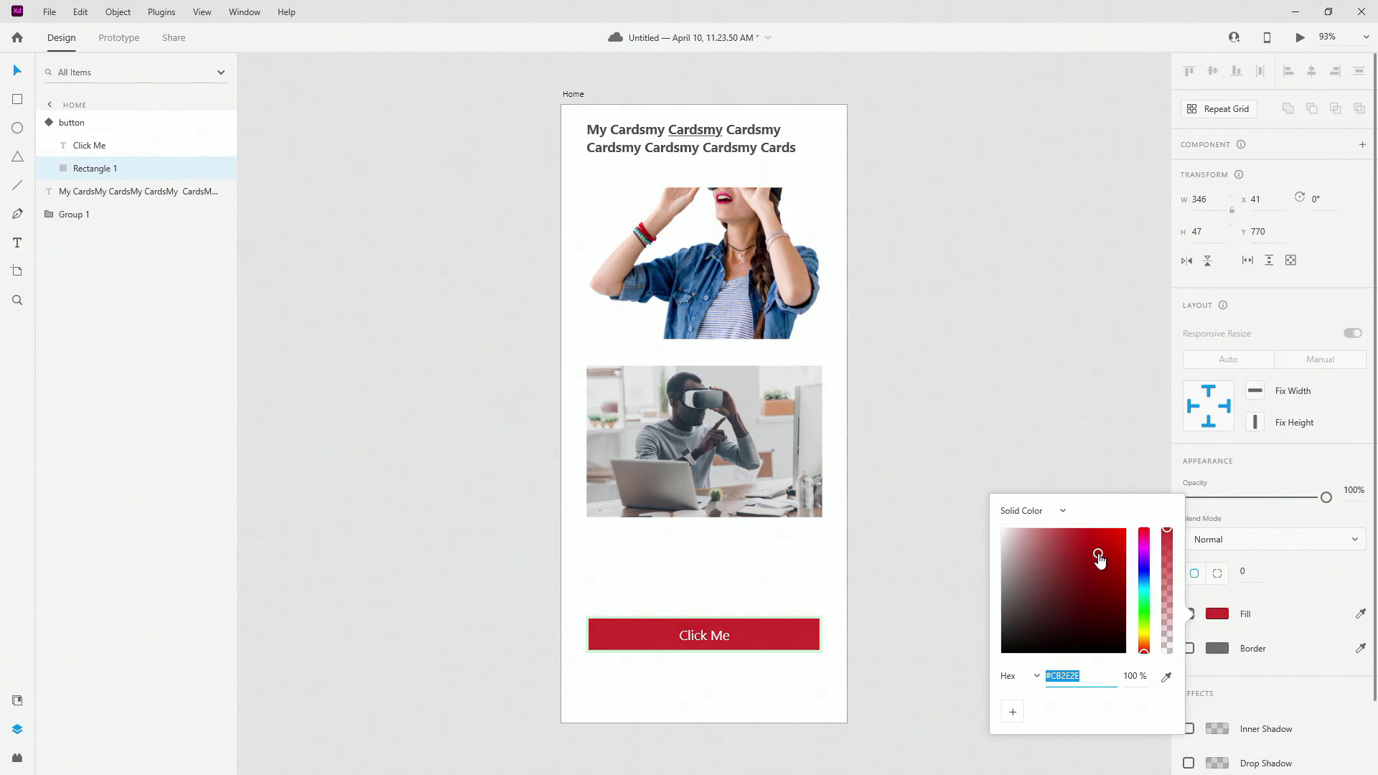
{"action": "key", "text": "Escape"}
{"action": "left_click", "coordinate": [55, 126]}
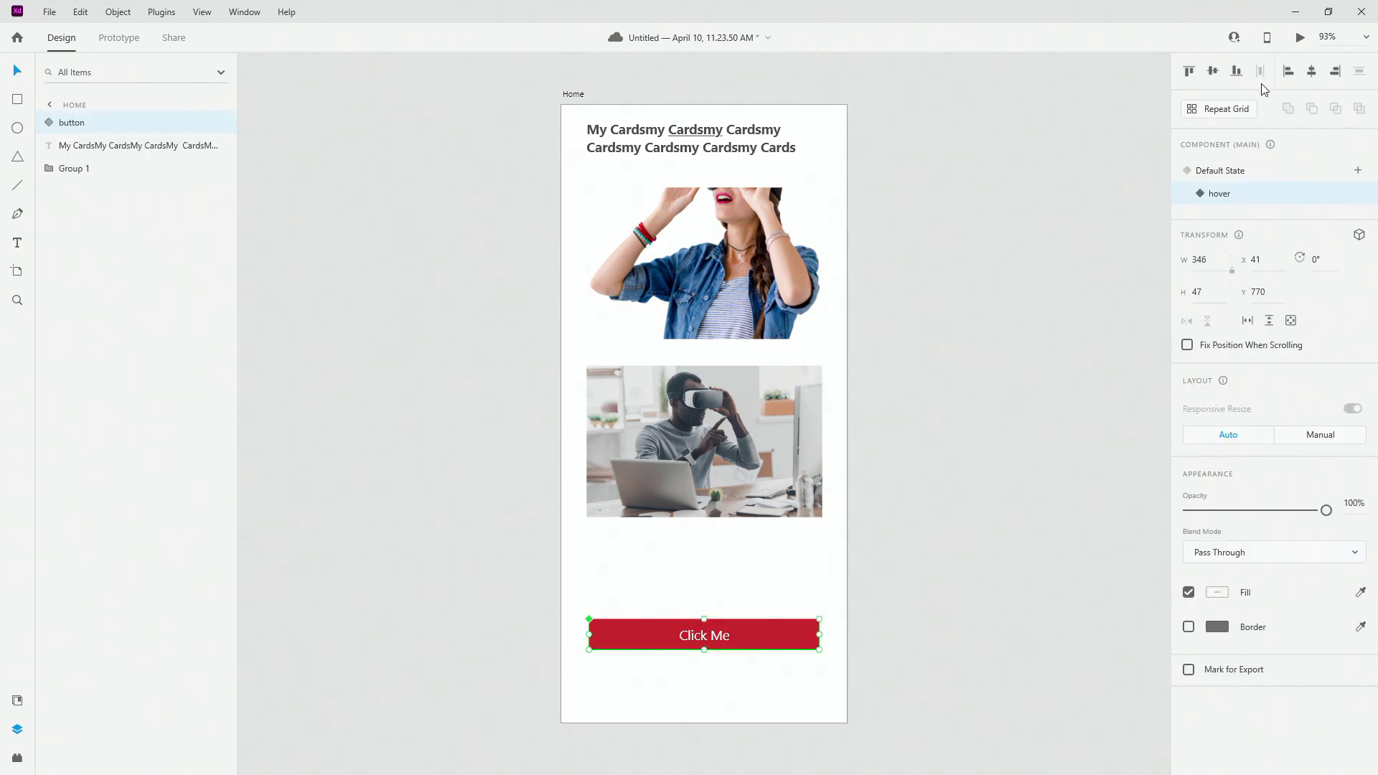
Switch the button back to its Default State and test its hover effect in a preview
{"action": "left_click", "coordinate": [1265, 171]}
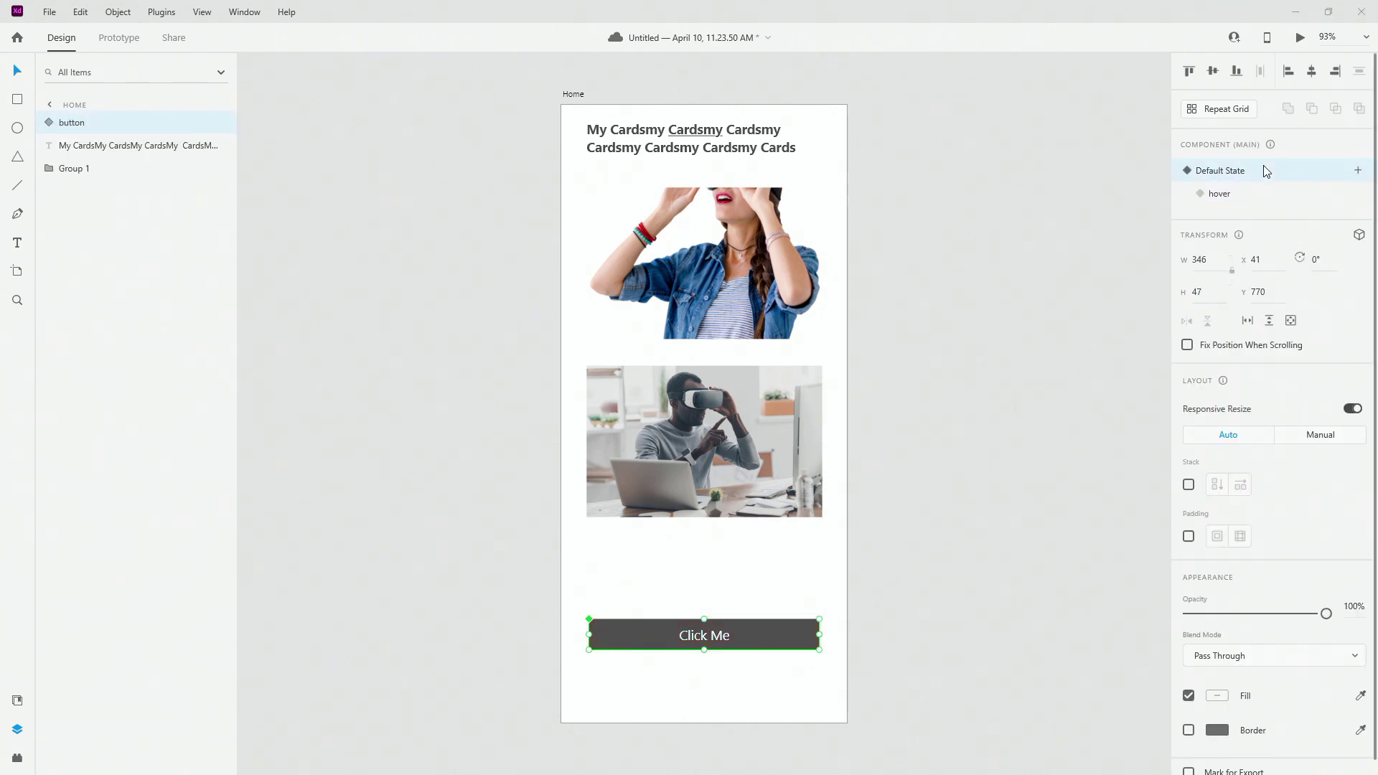
{"action": "key", "text": "ctrl+Return"}
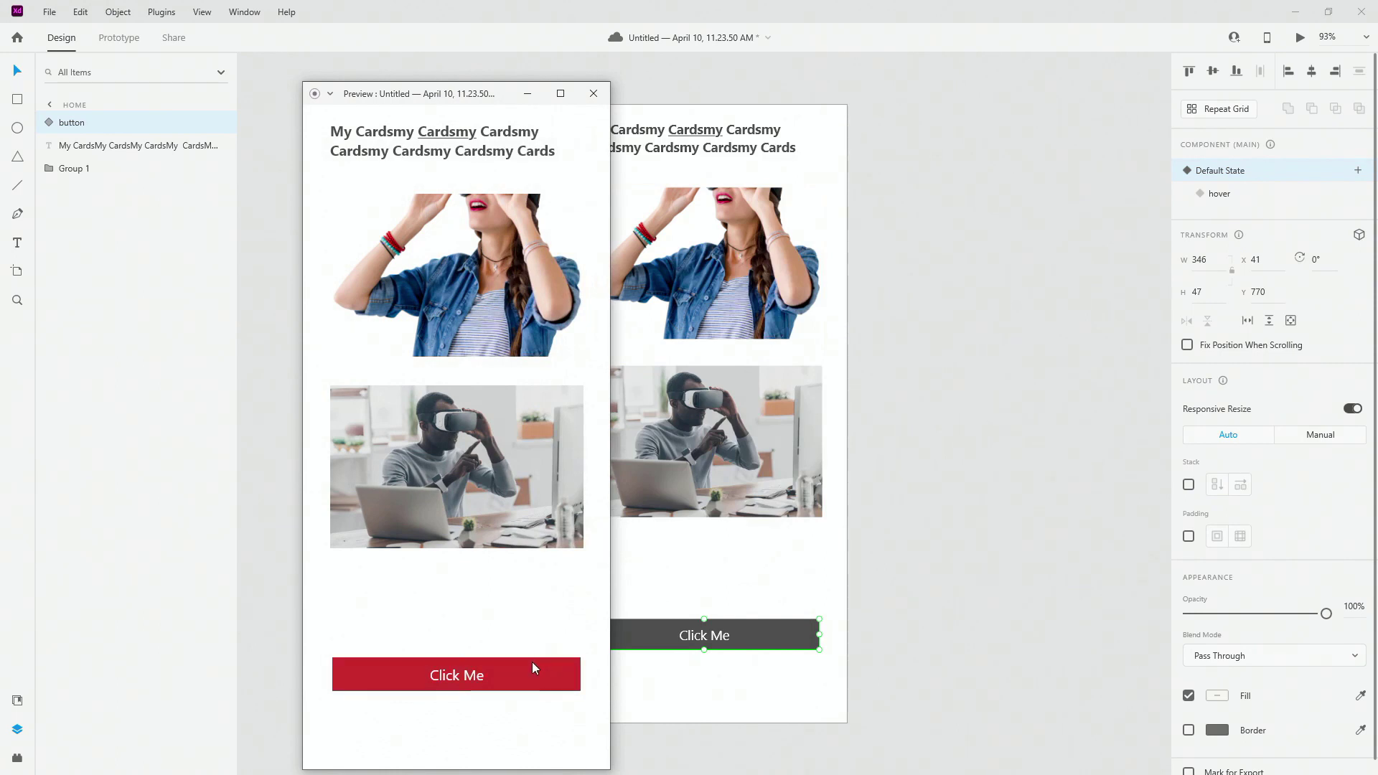
{"action": "left_click", "coordinate": [590, 93]}
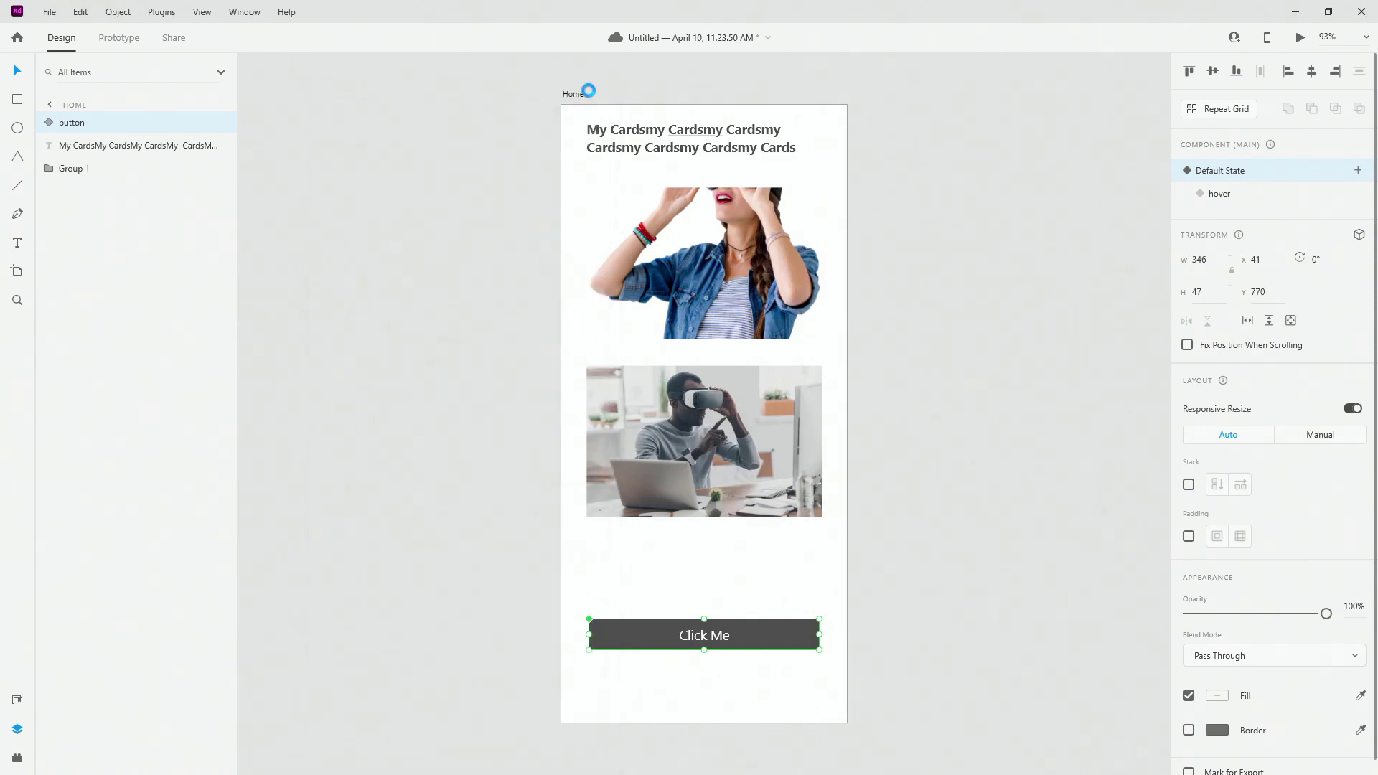
Duplicate the Home artboard and unhide the third image rectangle of Group 1 in the original
{"action": "left_click", "coordinate": [580, 98]}
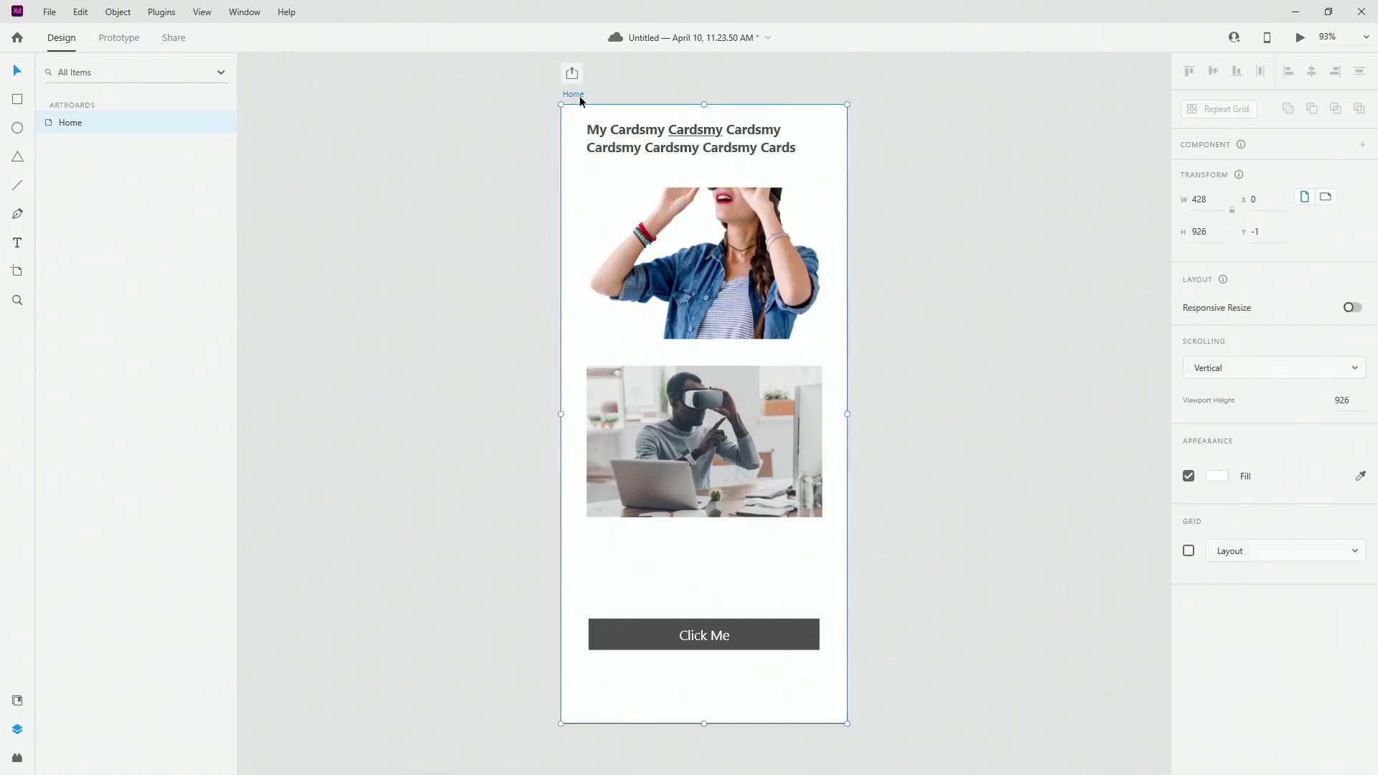
{"action": "key", "text": "ctrl+d"}
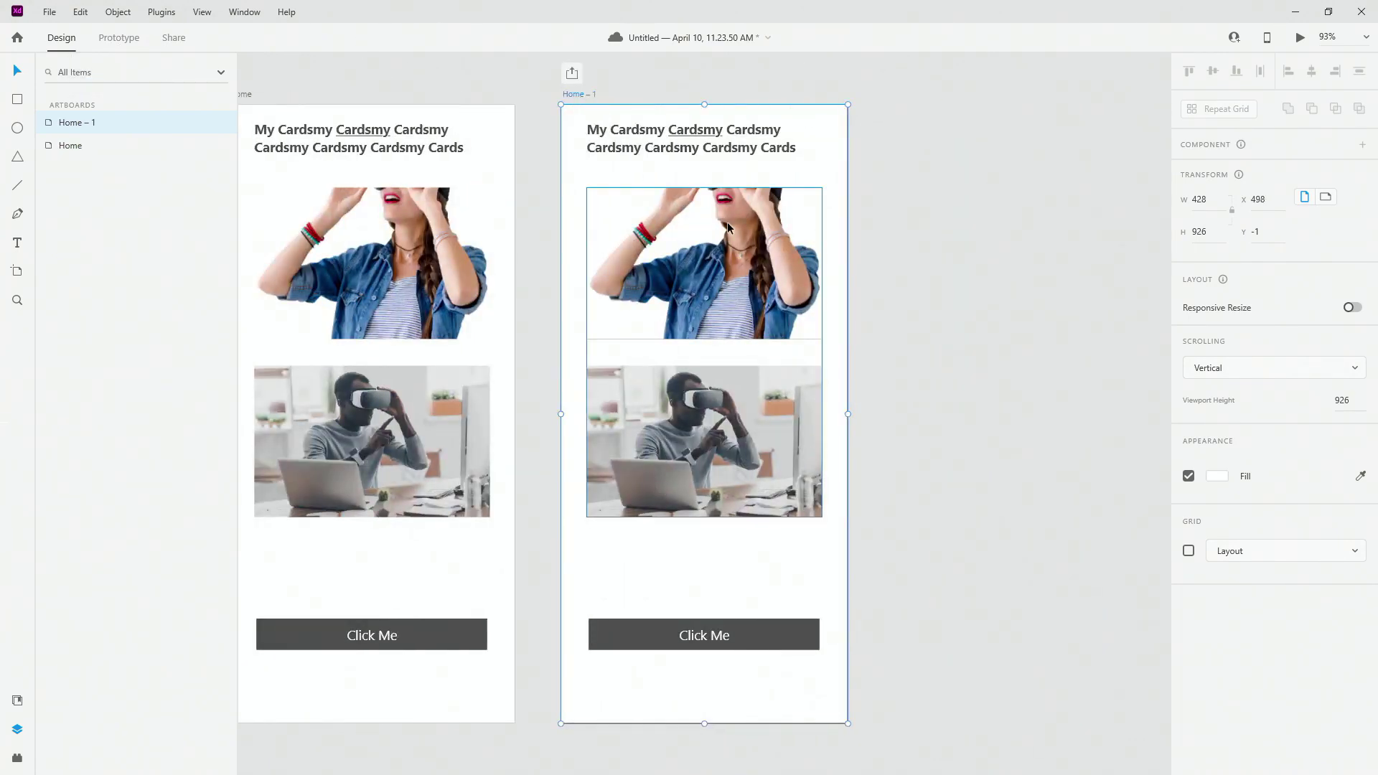
{"action": "double_click", "coordinate": [284, 502]}
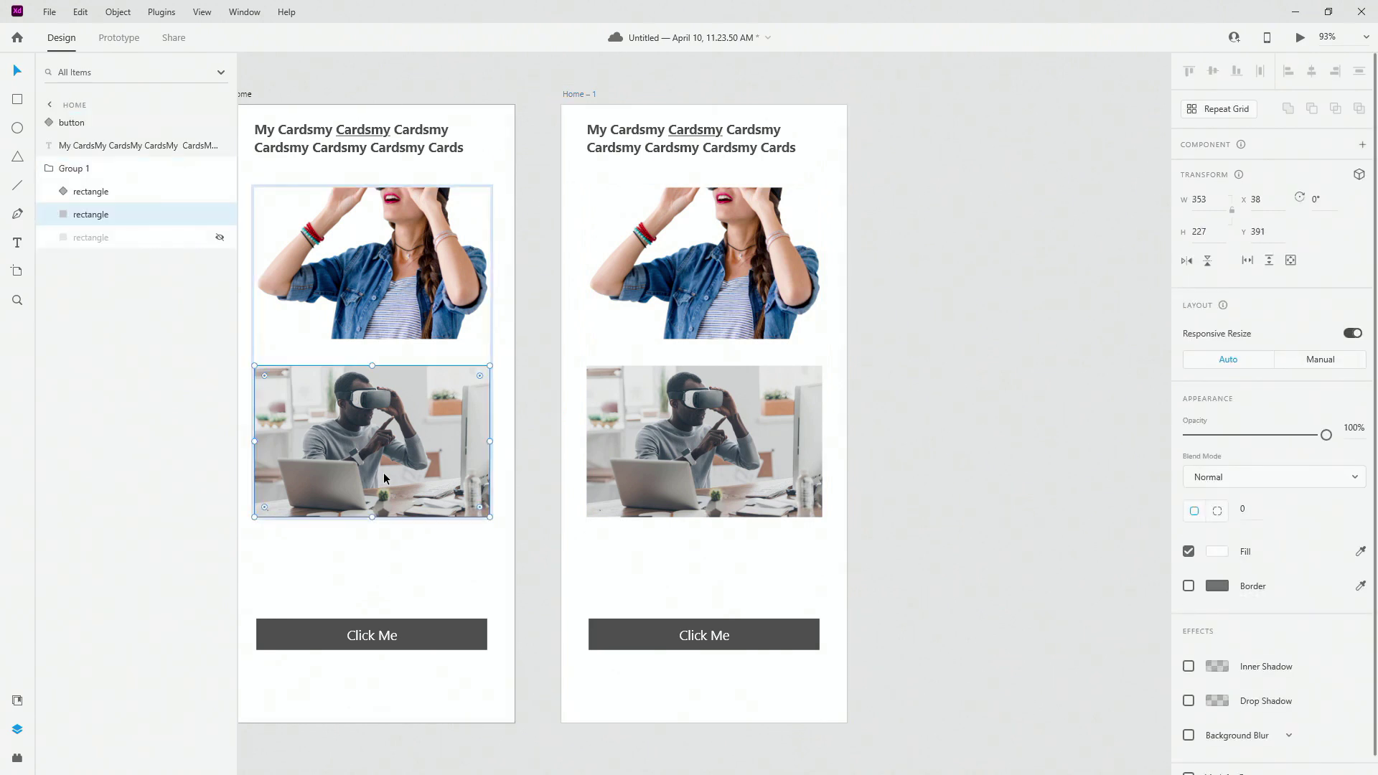
{"action": "left_click", "coordinate": [220, 238]}
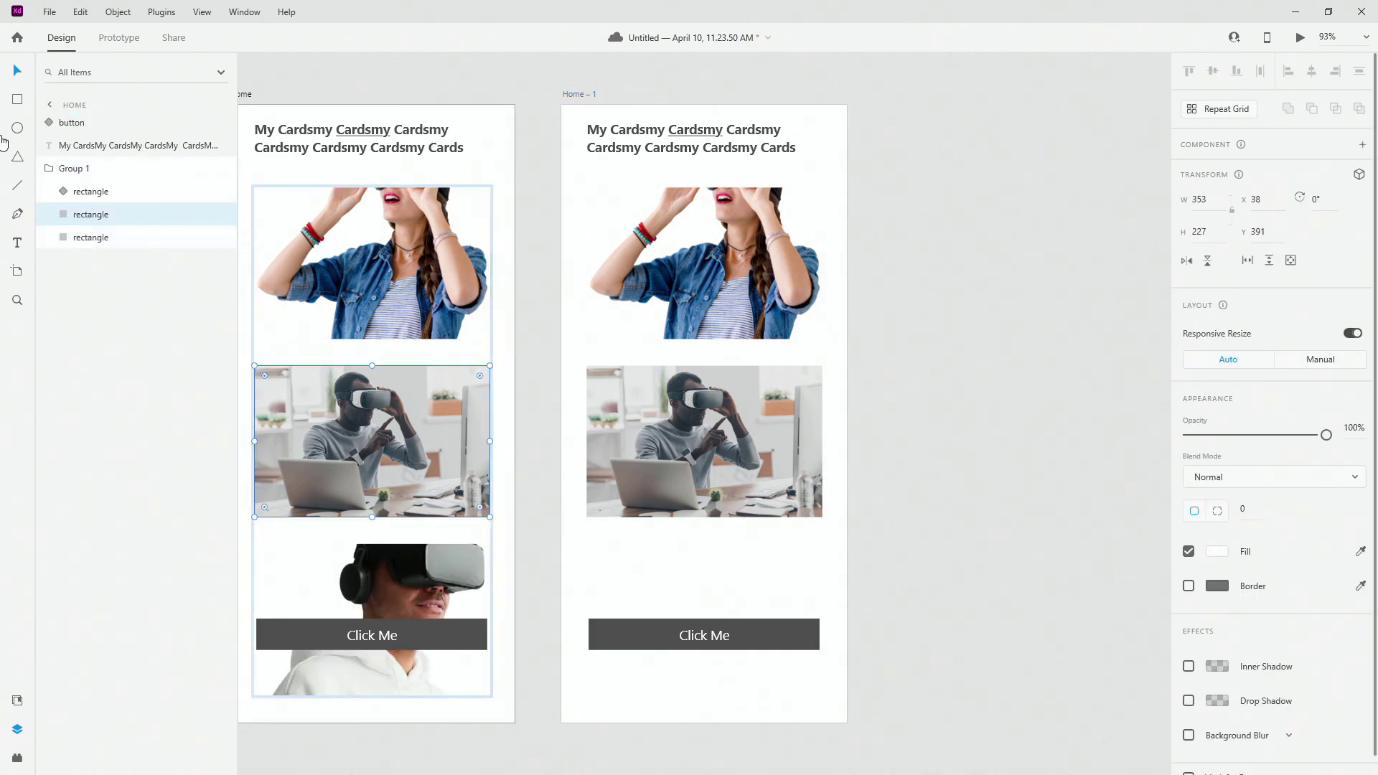
Move the "Click Me" button on the Home artboard down to about Y 838
{"action": "left_click", "coordinate": [49, 168]}
{"action": "left_click", "coordinate": [420, 629]}
{"action": "left_click_drag", "start_coordinate": [419, 629], "coordinate": [419, 675]}
In Prototype mode, give the Home button a Tap interaction that auto-animates to the Home – 1 artboard
{"action": "scroll", "coordinate": [689, 413], "scroll_direction": "down", "scroll_amount": 5}
{"action": "scroll", "coordinate": [564, 304], "scroll_direction": "up", "scroll_amount": 3}
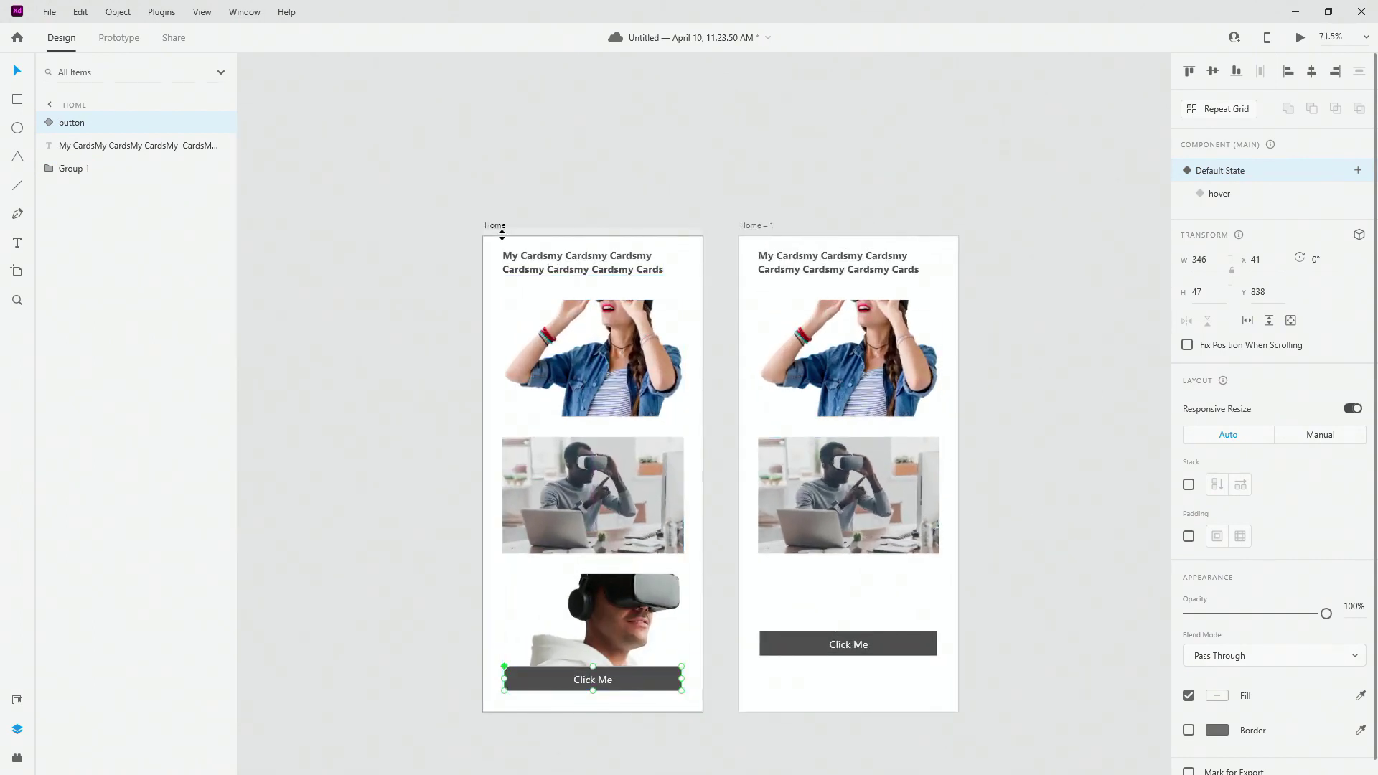
{"action": "left_click", "coordinate": [119, 38]}
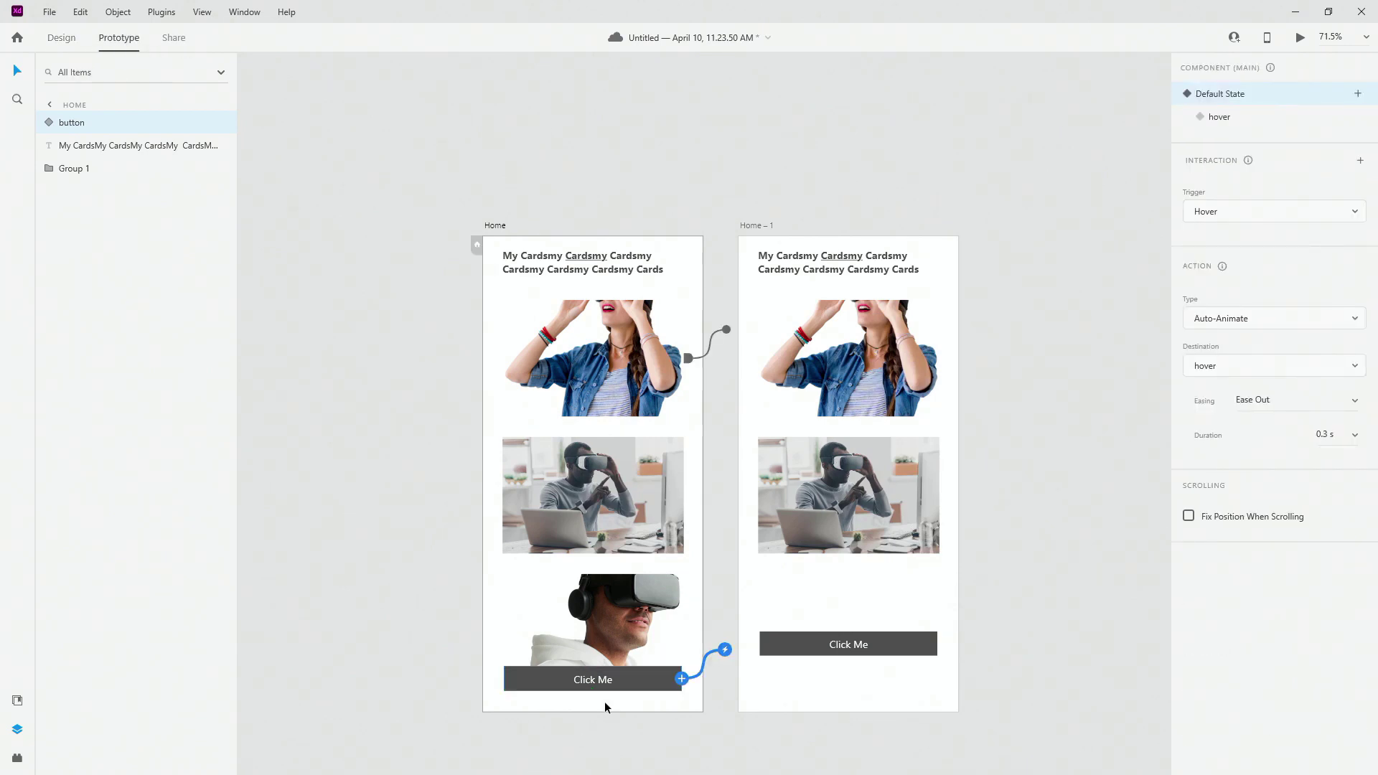
{"action": "left_click", "coordinate": [681, 680]}
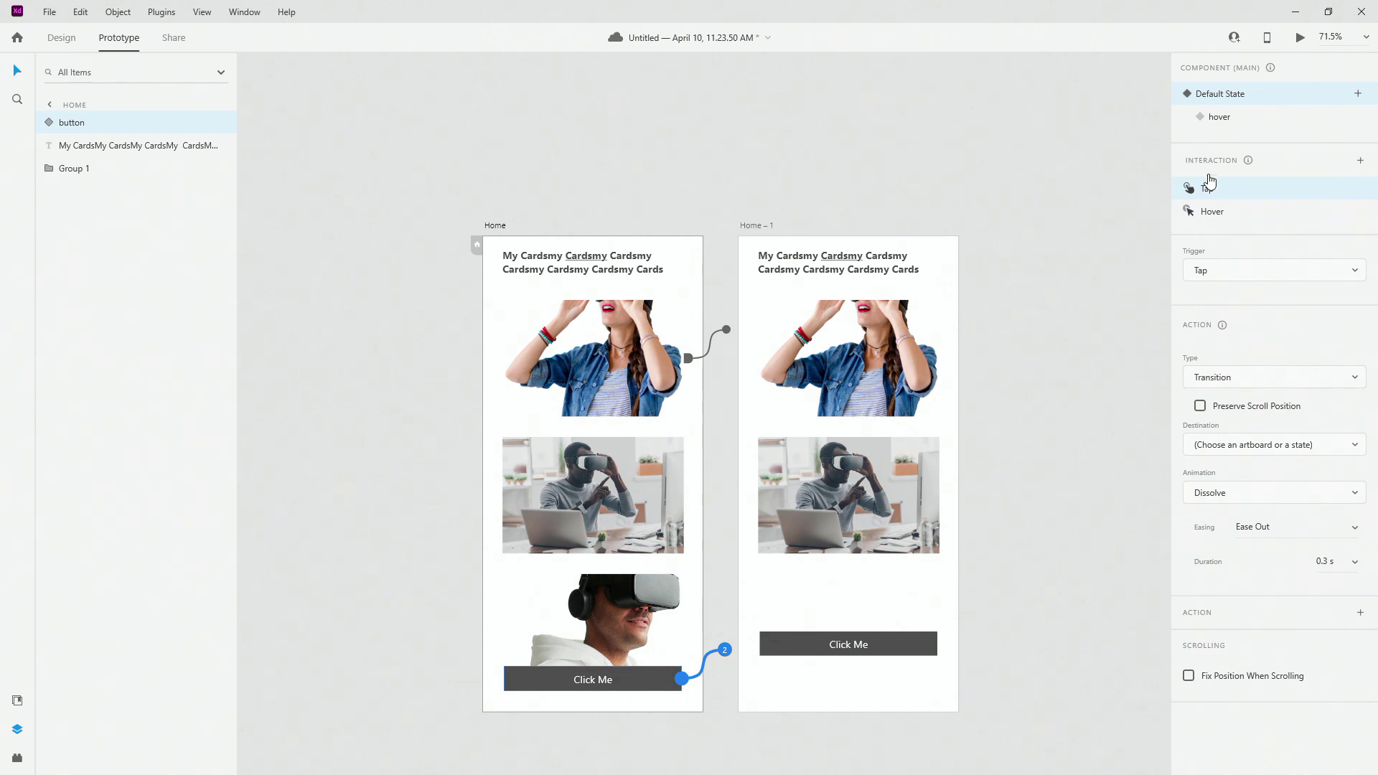
{"action": "left_click", "coordinate": [1237, 376]}
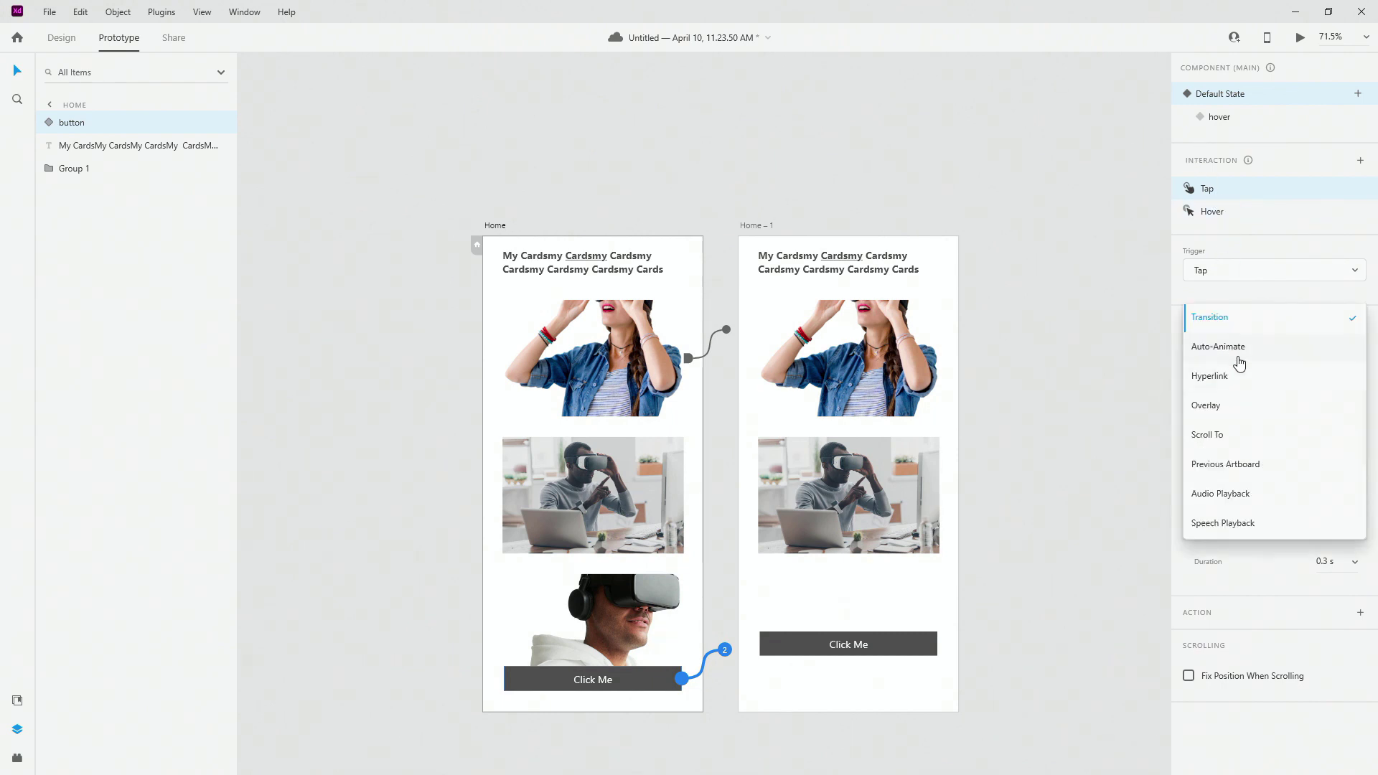
{"action": "left_click", "coordinate": [1240, 349]}
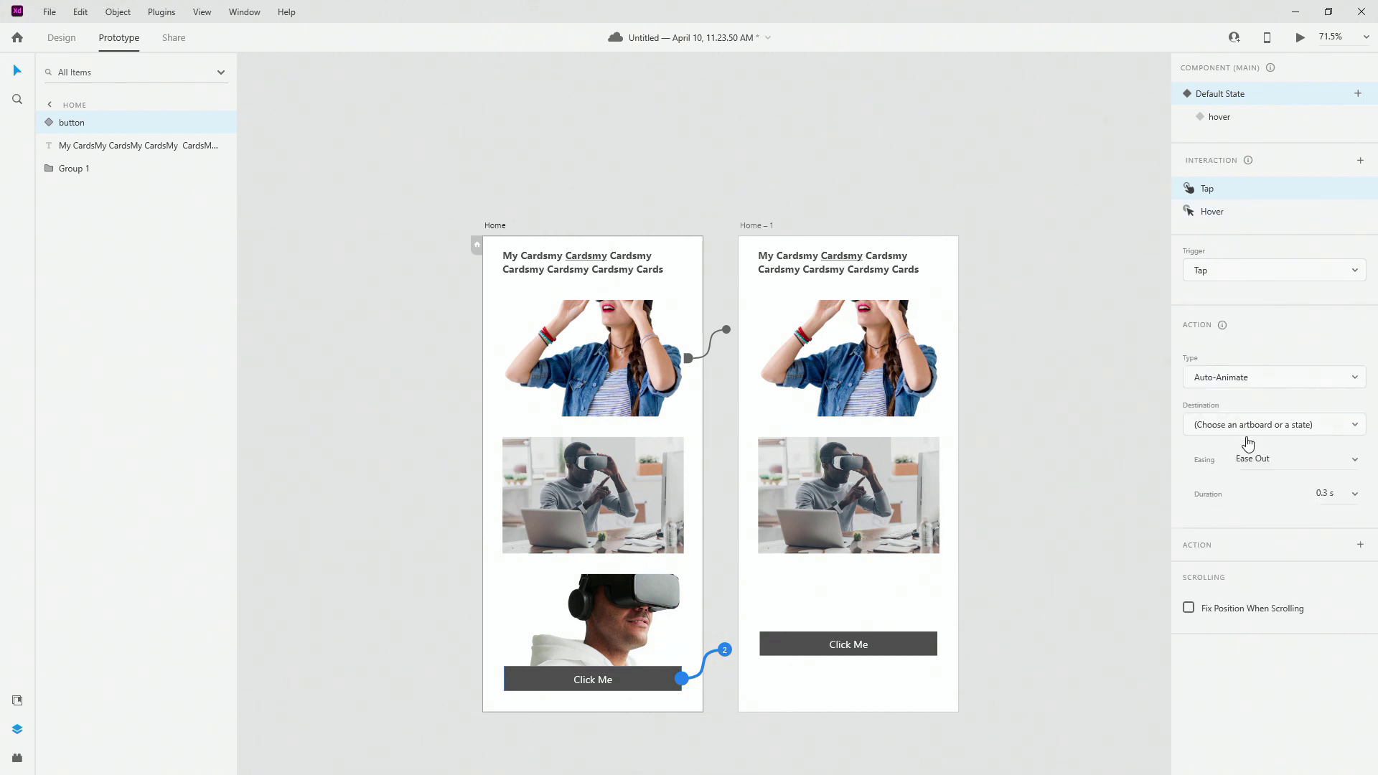
{"action": "left_click", "coordinate": [1298, 441]}
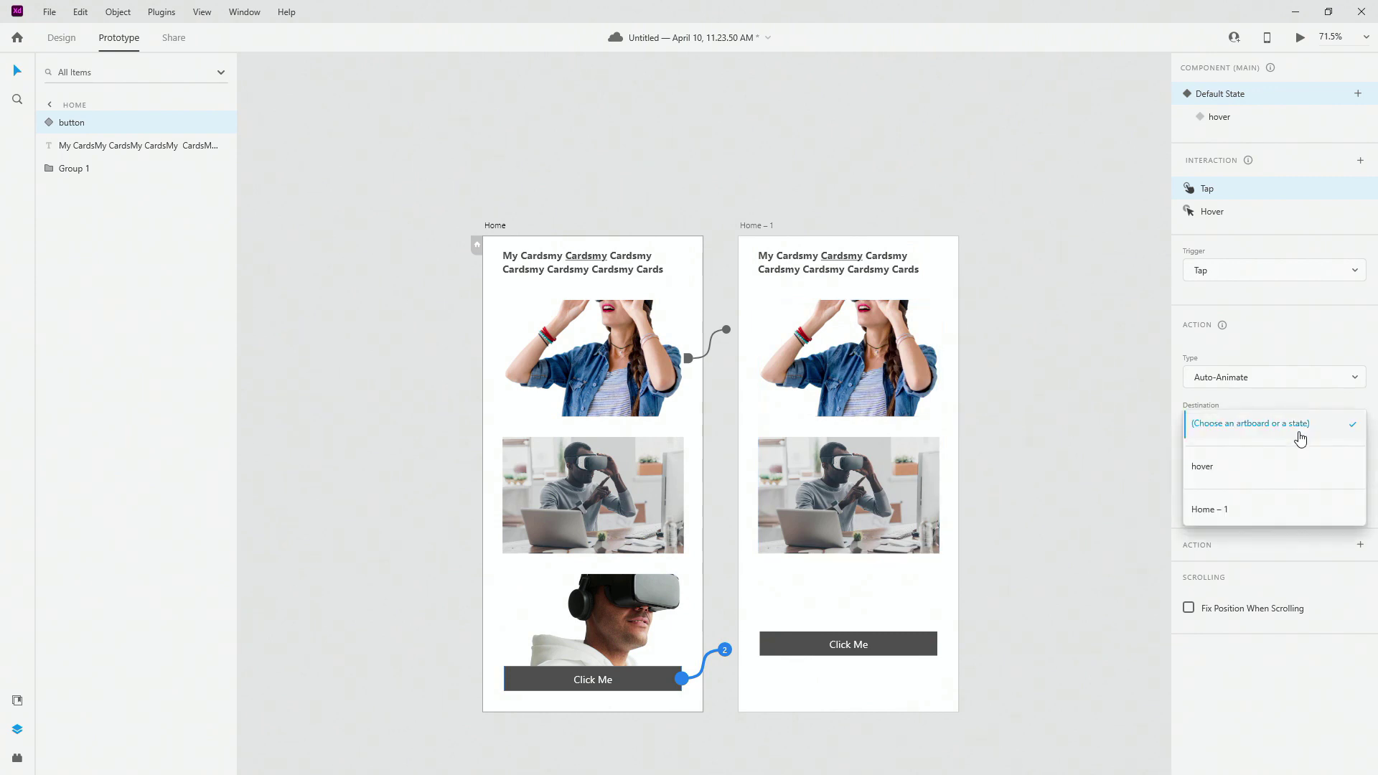
{"action": "left_click", "coordinate": [1265, 508]}
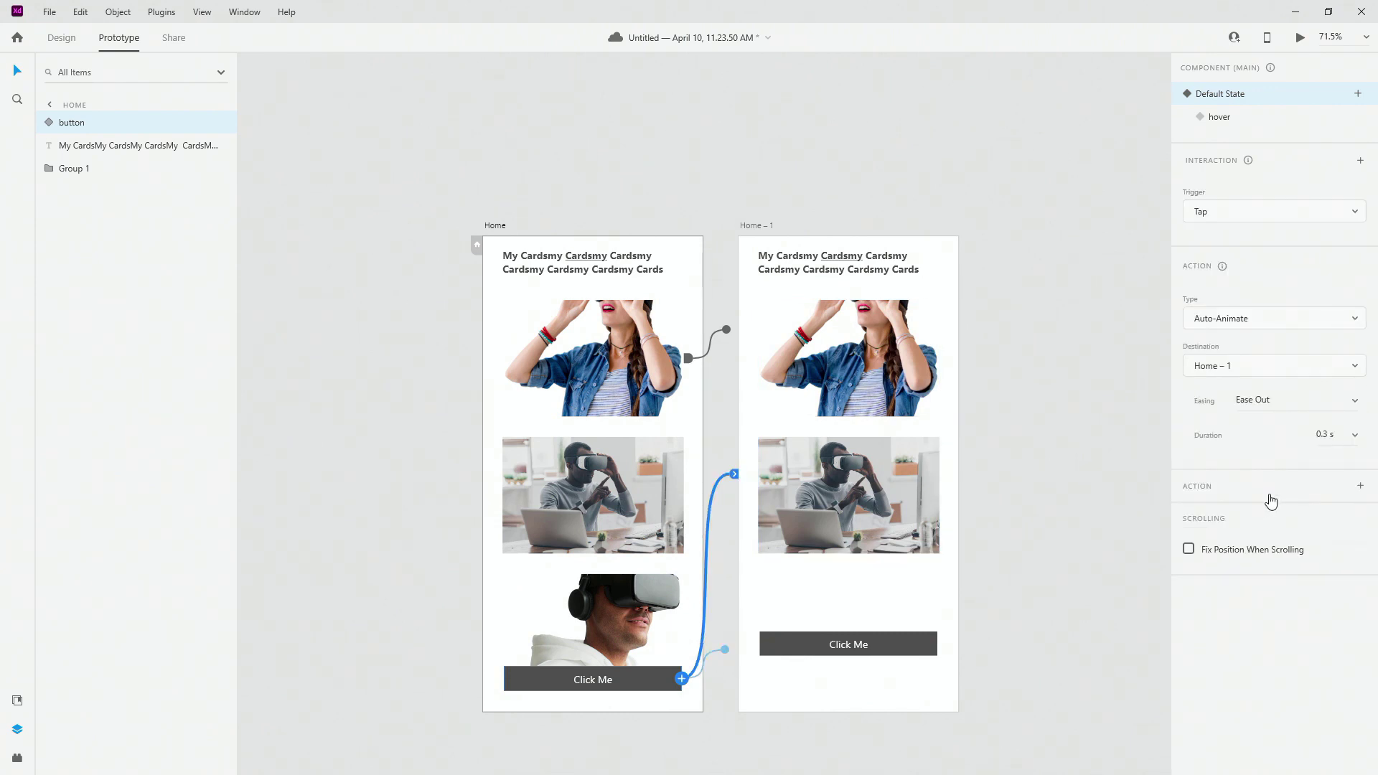
Set the tap interaction's easing to Ease In-Out and its duration to 0.6 s
{"action": "left_click", "coordinate": [1355, 399]}
{"action": "left_click", "coordinate": [1312, 458]}
{"action": "left_click", "coordinate": [1347, 438]}
{"action": "left_click", "coordinate": [1332, 438]}
Preview the Home artboard and test the "Click Me" button's transition to Home – 1
{"action": "left_click", "coordinate": [494, 227]}
{"action": "key", "text": "ctrl+Return"}
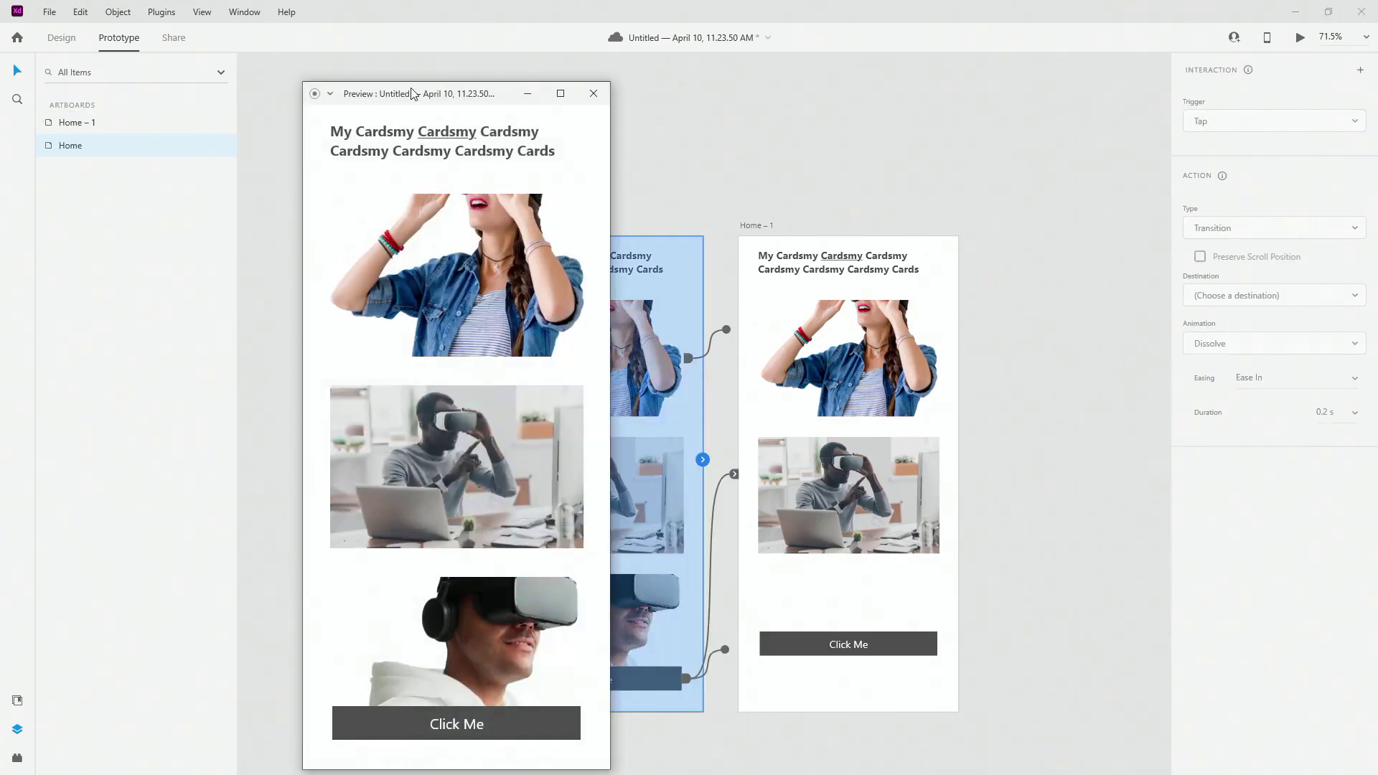
{"action": "left_click_drag", "start_coordinate": [414, 94], "coordinate": [459, 58]}
{"action": "left_click", "coordinate": [472, 690]}
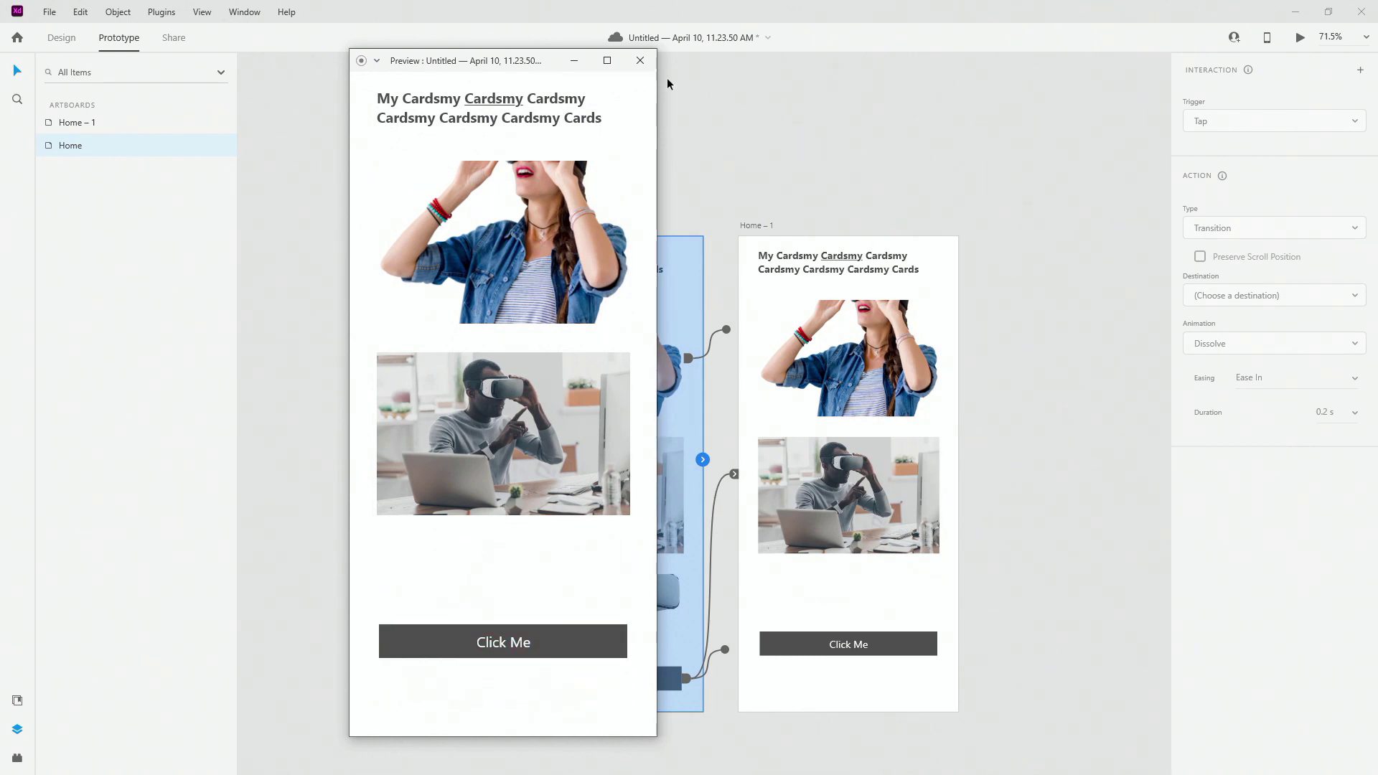
{"action": "left_click", "coordinate": [640, 60]}
Display the settings of the Home button's Tap interaction leading to Home – 1 in Prototype mode
{"action": "left_click", "coordinate": [540, 128]}
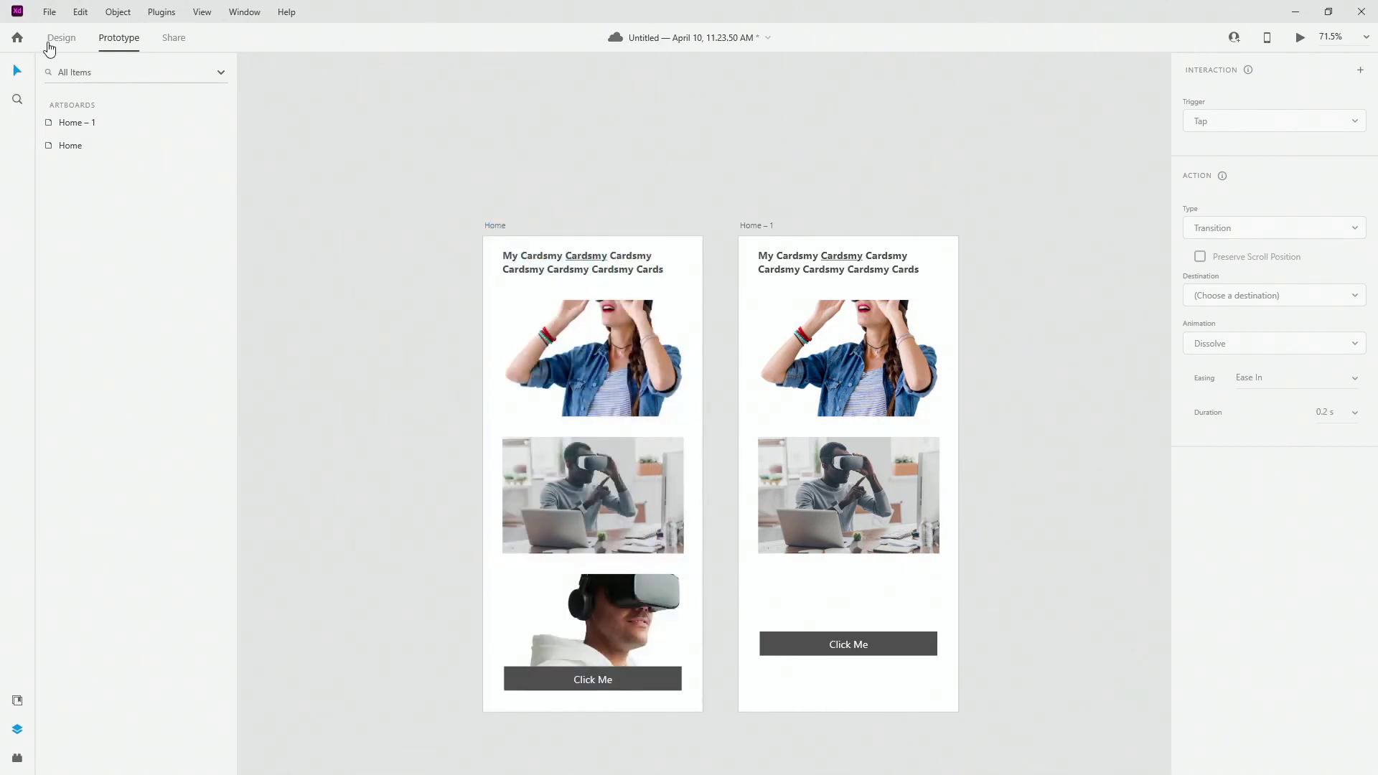
{"action": "left_click", "coordinate": [61, 40]}
{"action": "key", "text": "ctrl+0"}
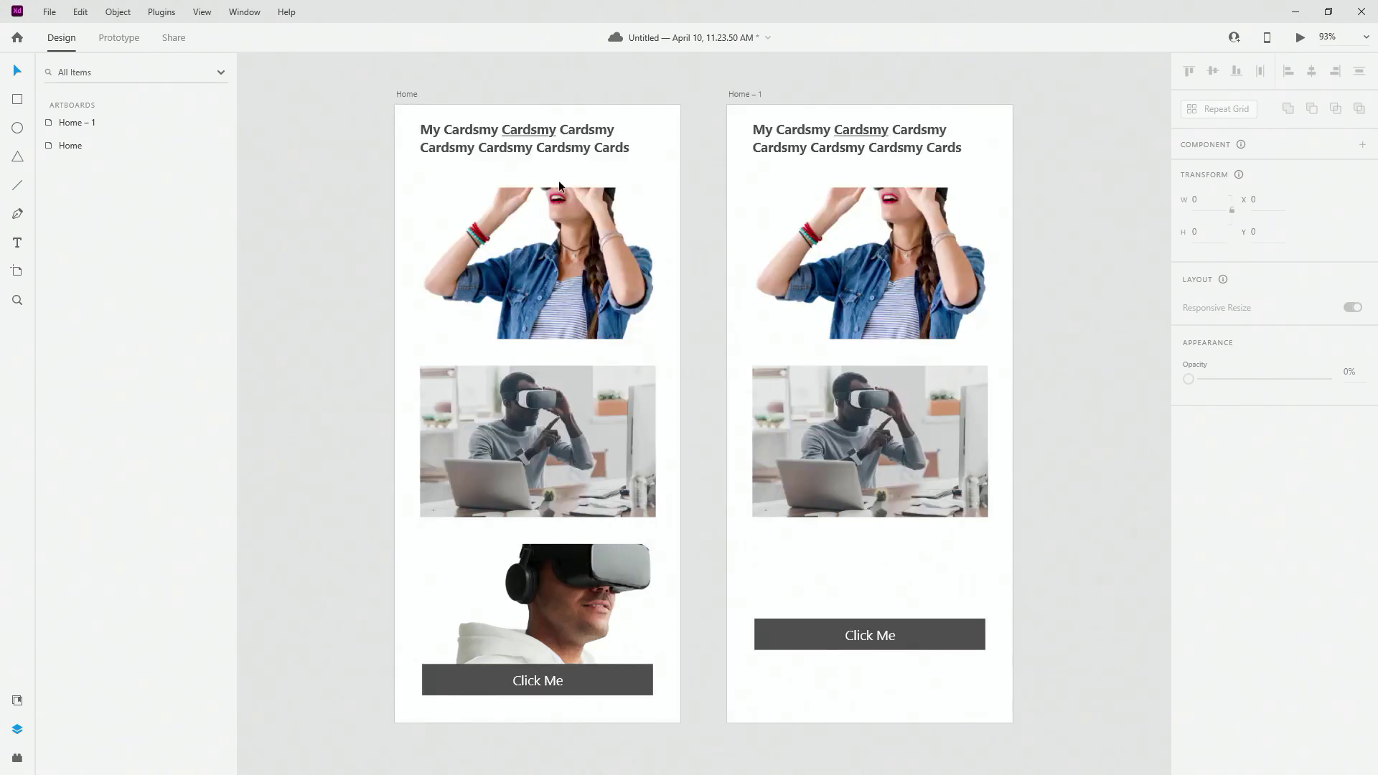
{"action": "left_click", "coordinate": [148, 40]}
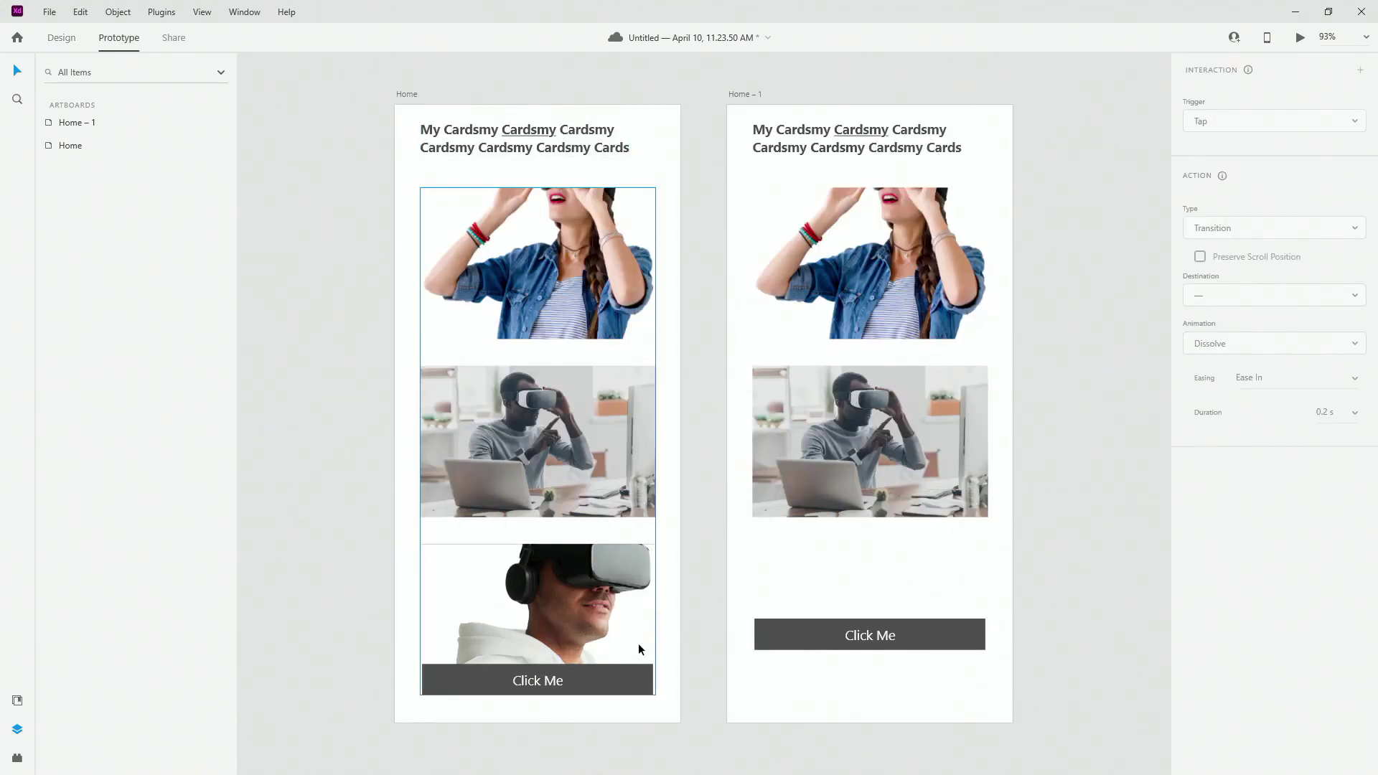
{"action": "left_click", "coordinate": [604, 680]}
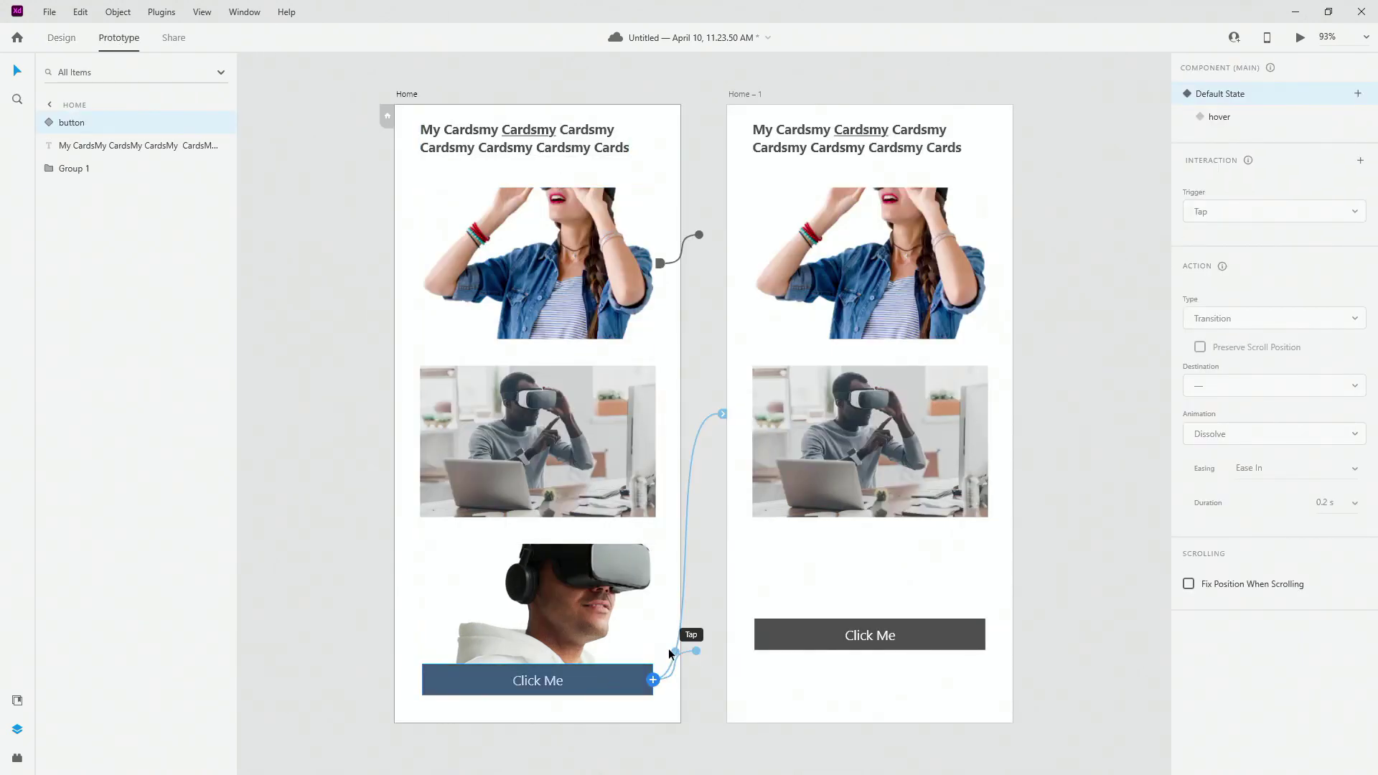
{"action": "left_click", "coordinate": [694, 648]}
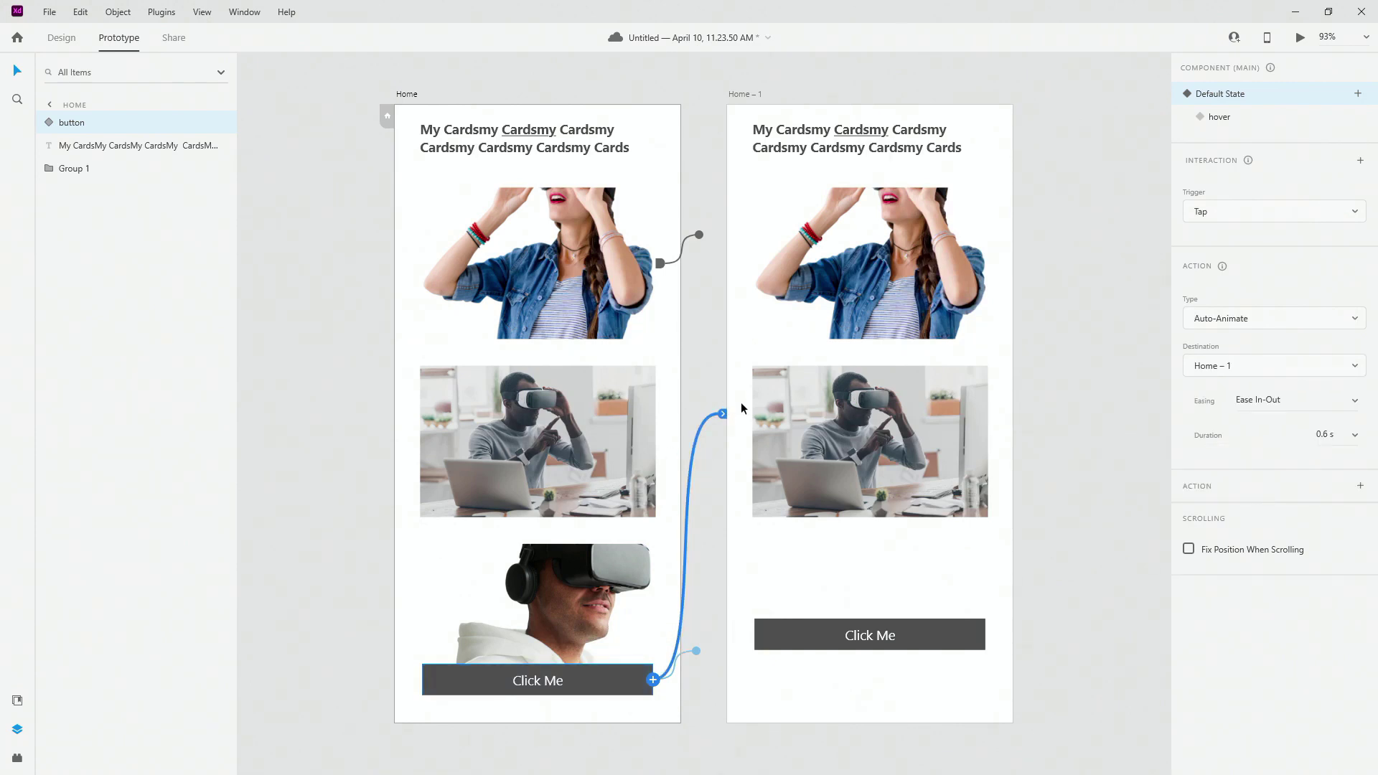
{"action": "left_click_drag", "start_coordinate": [721, 414], "coordinate": [826, 402]}
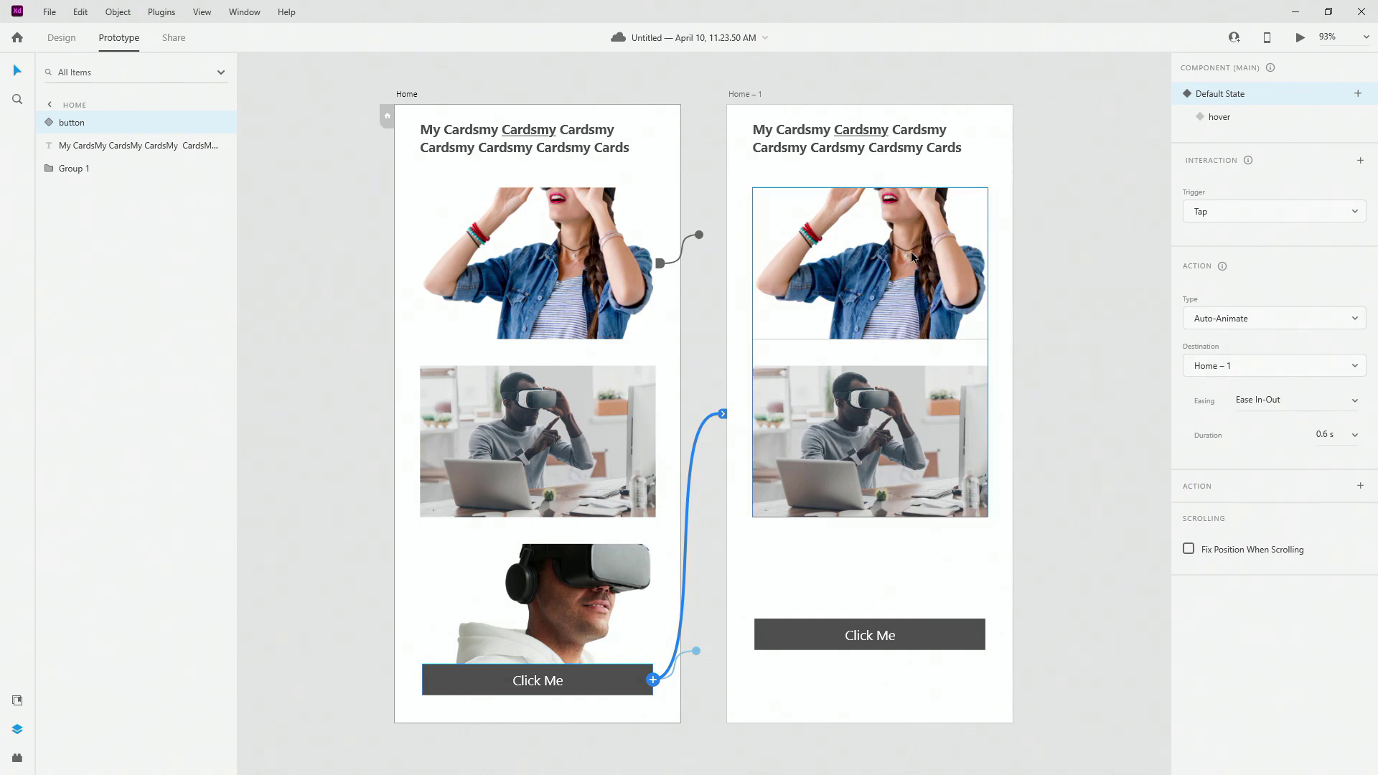
Examine the available easing, action type, trigger and duration options of the button's Tap interaction
{"action": "left_click", "coordinate": [1358, 399]}
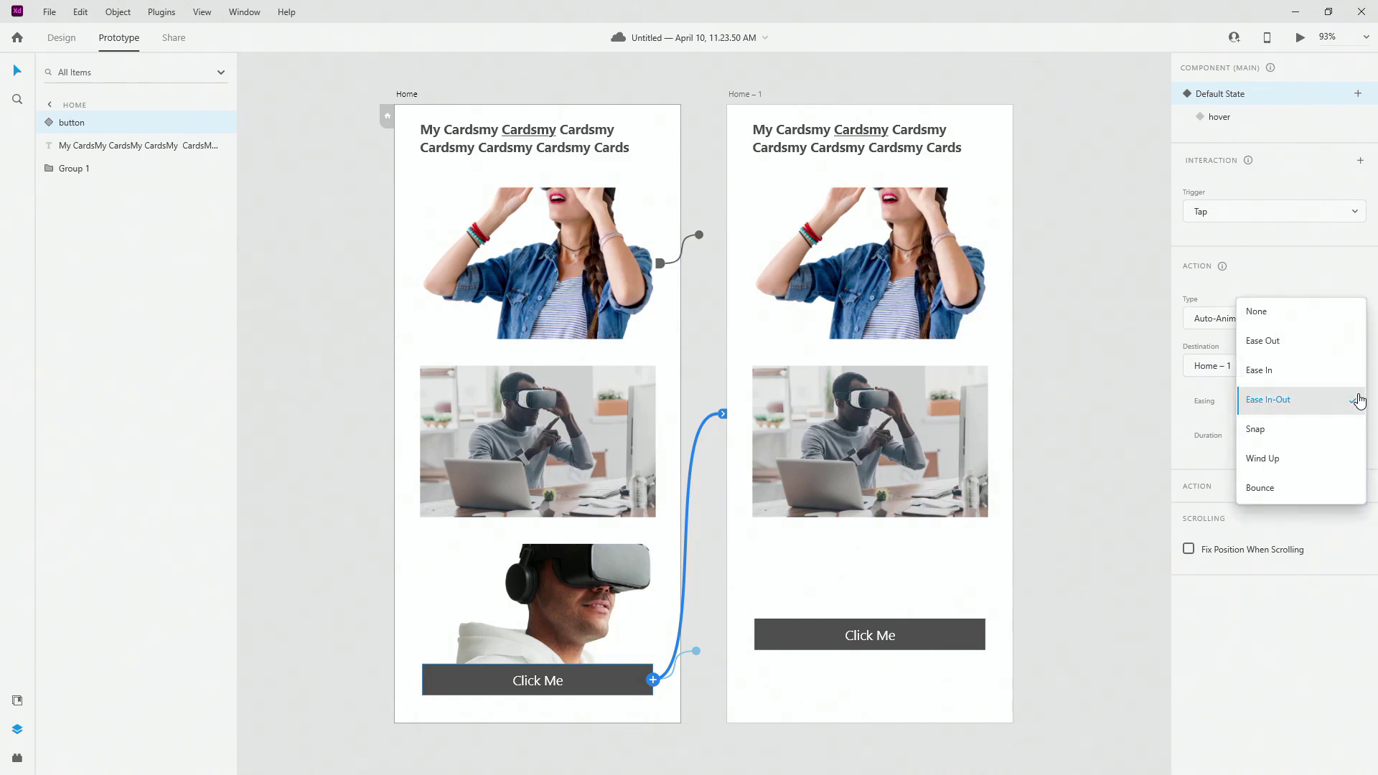
{"action": "left_click", "coordinate": [1232, 727]}
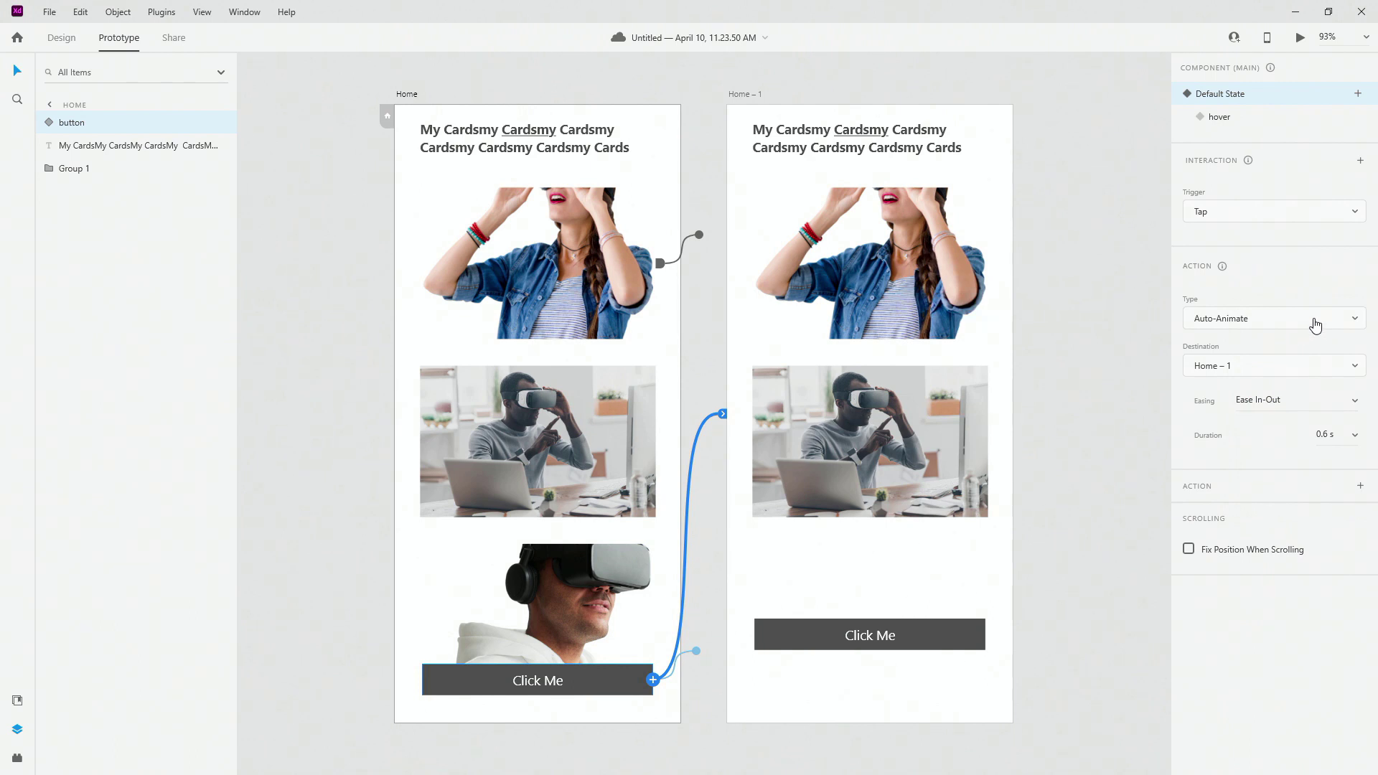
{"action": "left_click", "coordinate": [1311, 325]}
{"action": "left_click", "coordinate": [1242, 621]}
{"action": "left_click", "coordinate": [1303, 215]}
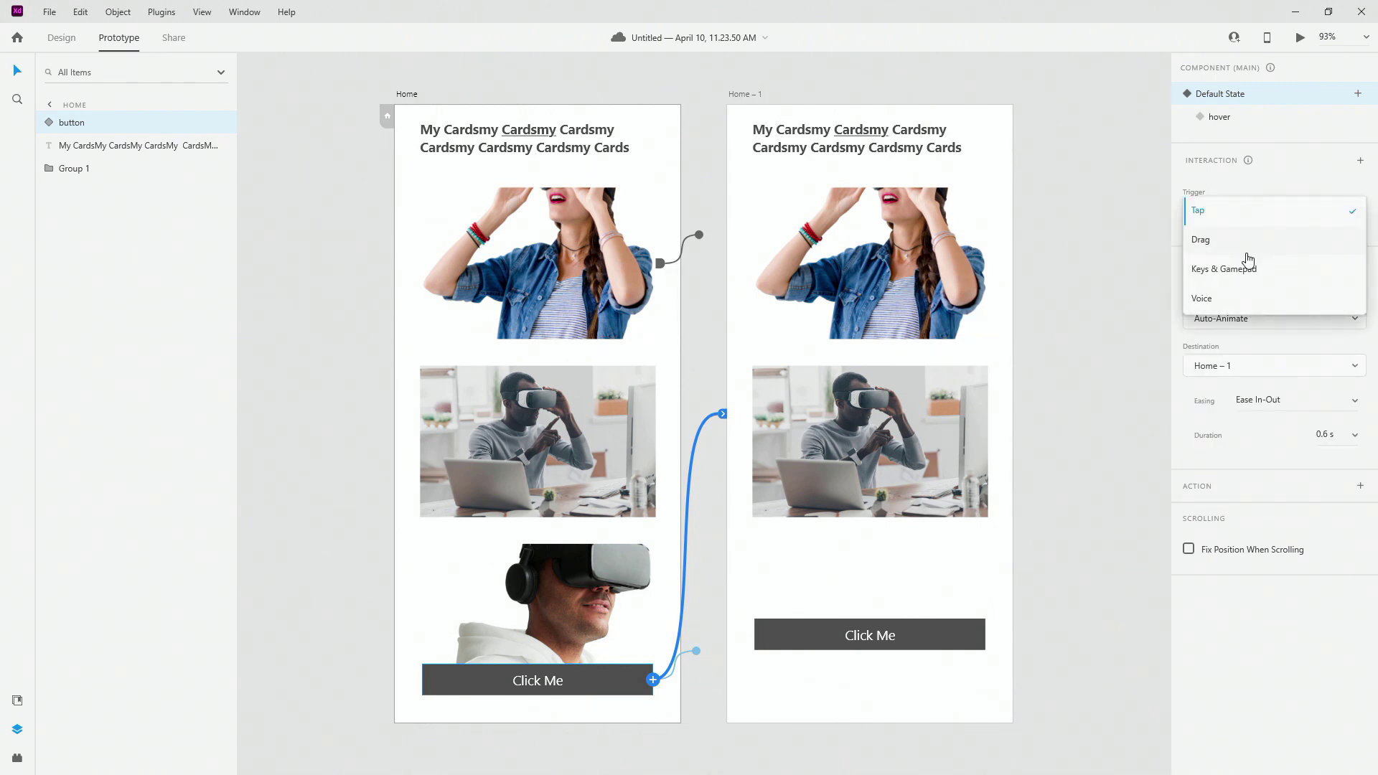
{"action": "left_click", "coordinate": [1296, 617]}
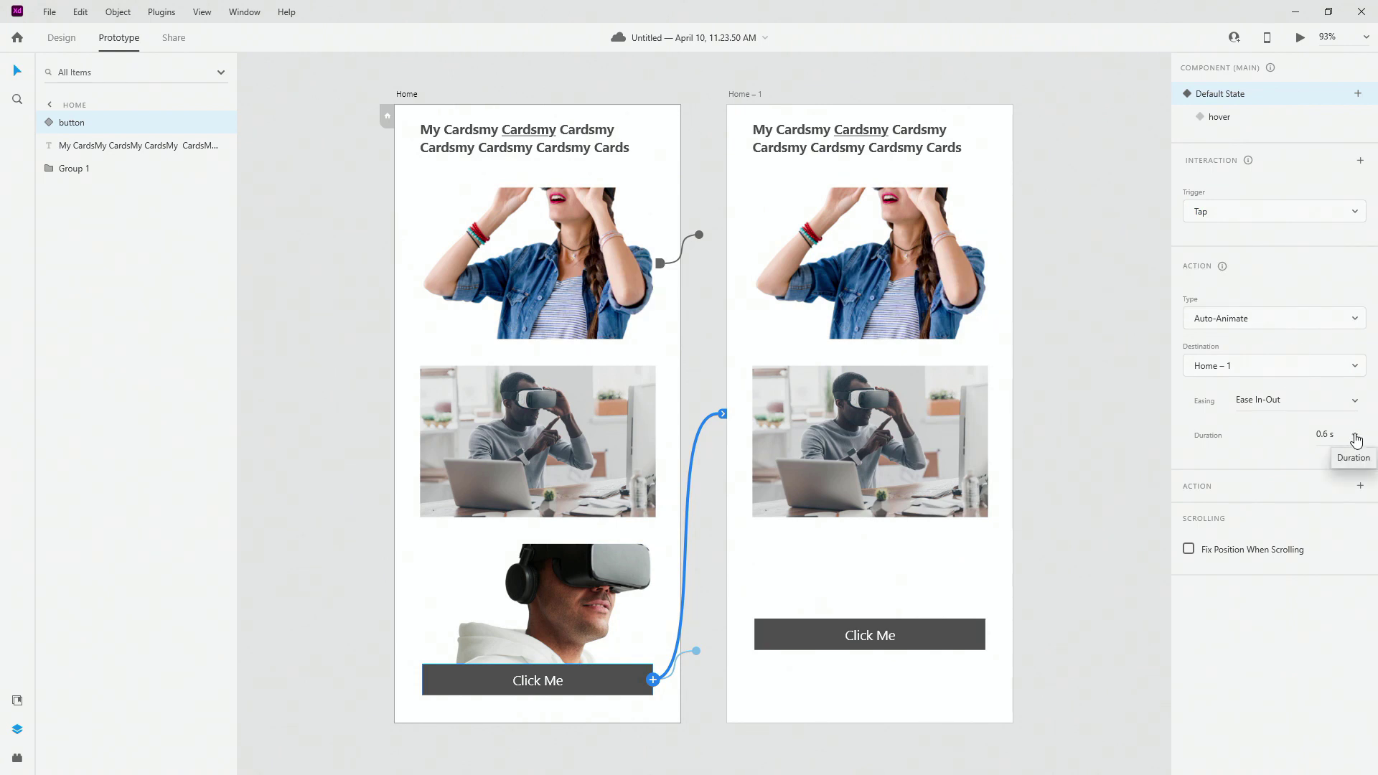
{"action": "left_click", "coordinate": [1355, 439]}
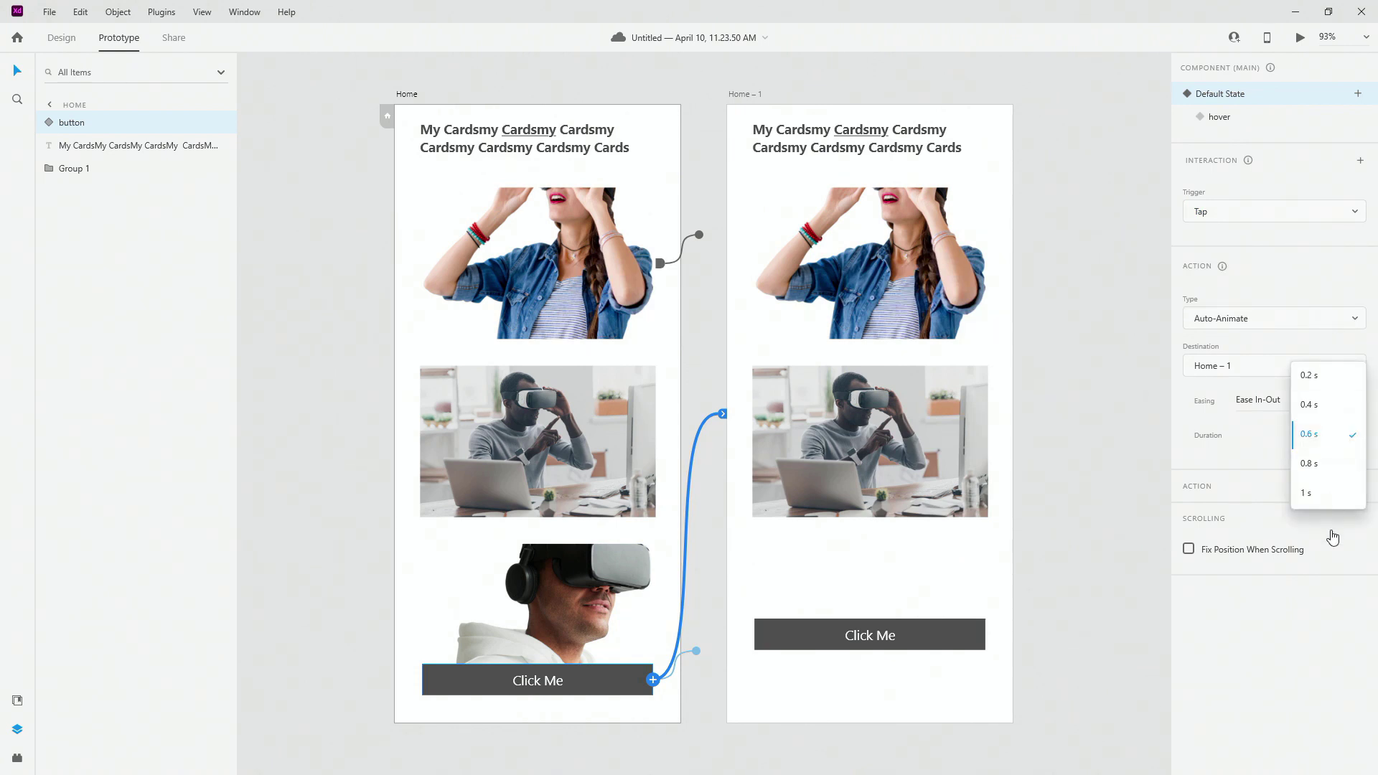
{"action": "left_click", "coordinate": [1243, 640]}
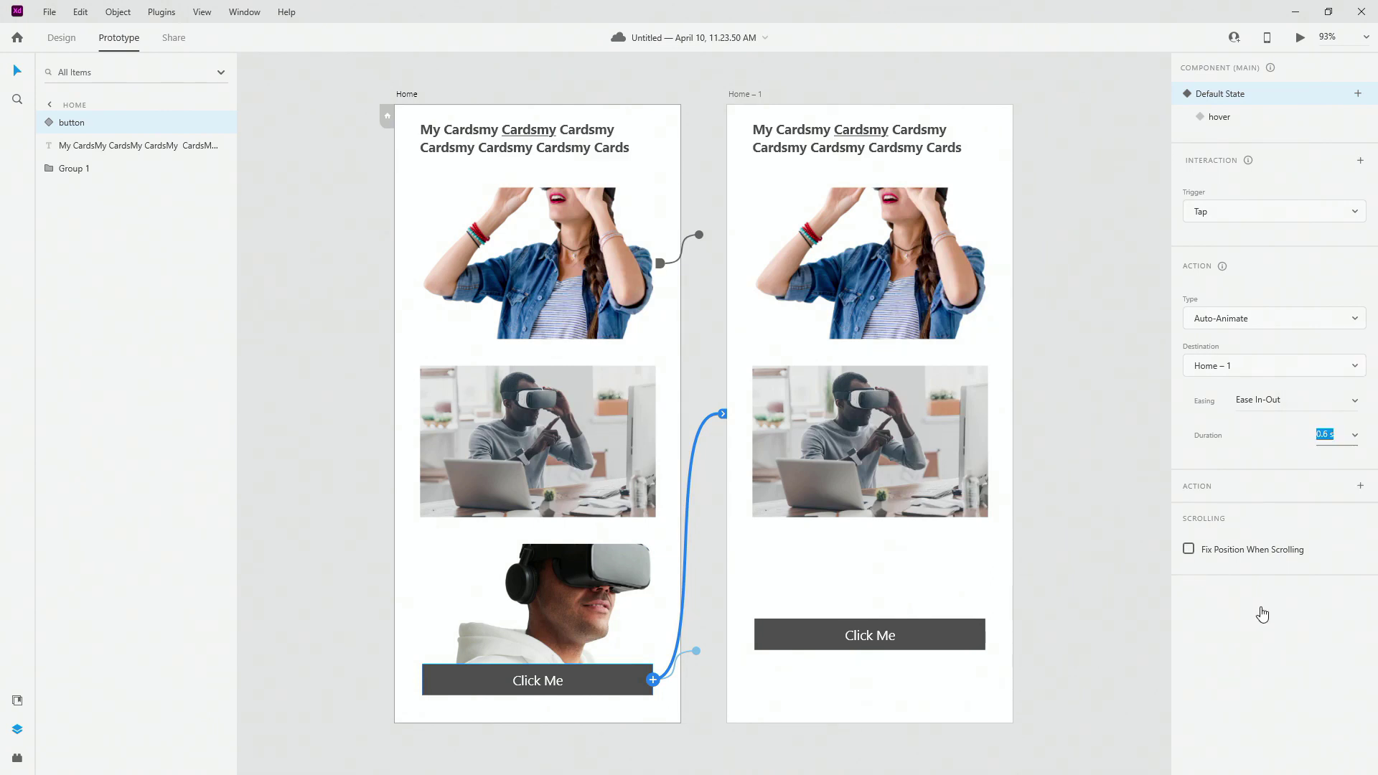
{"action": "left_click", "coordinate": [1262, 608]}
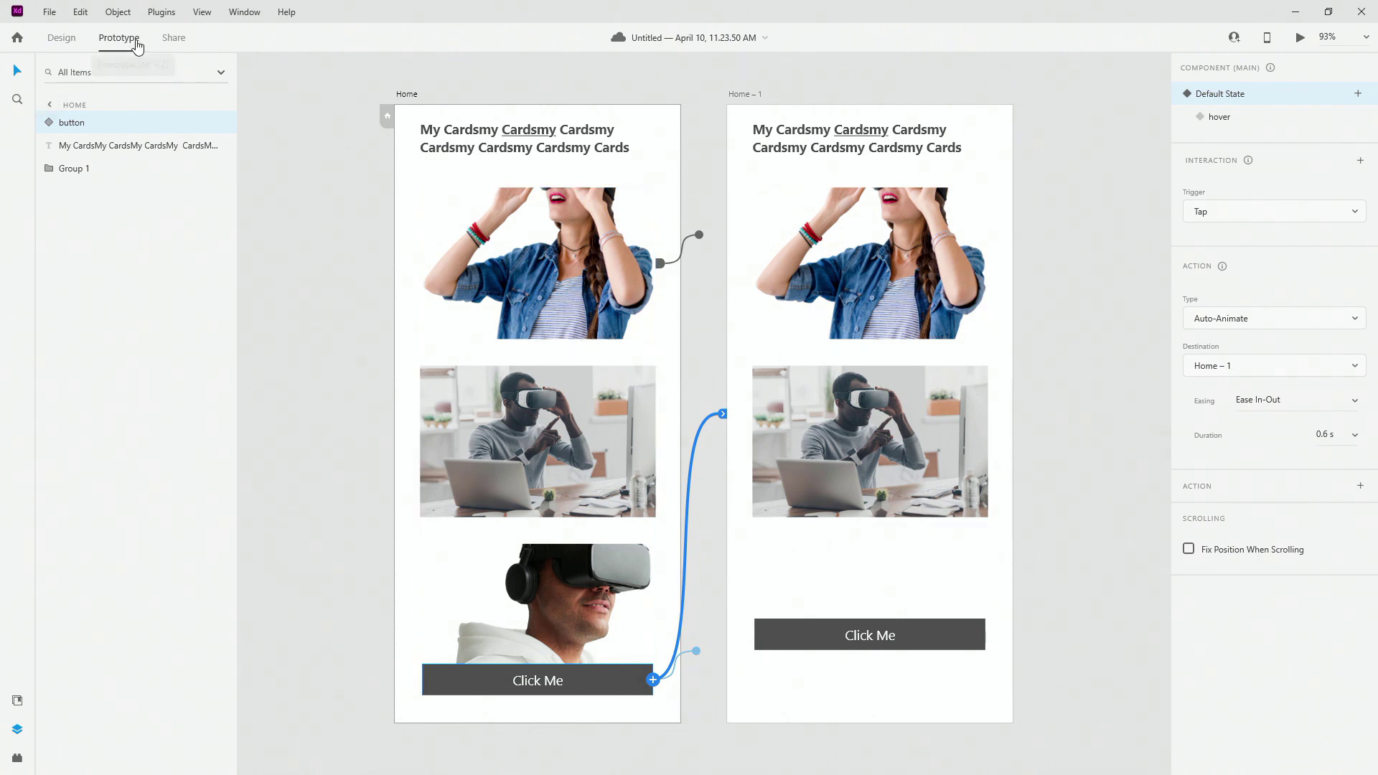
Mark the Home artboard as a flow starting point in Prototype mode and rename the flow "Our App"
{"action": "left_click", "coordinate": [174, 41]}
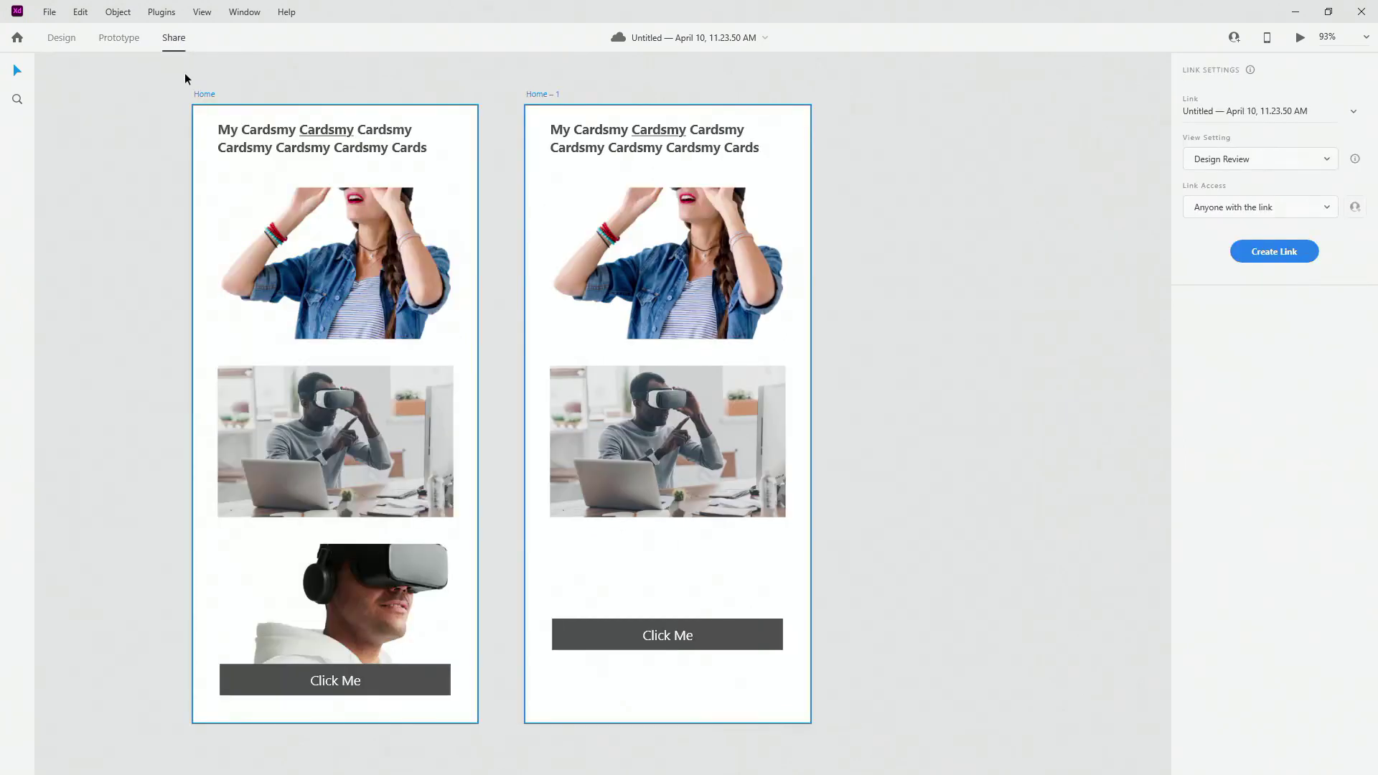
{"action": "left_click", "coordinate": [120, 40]}
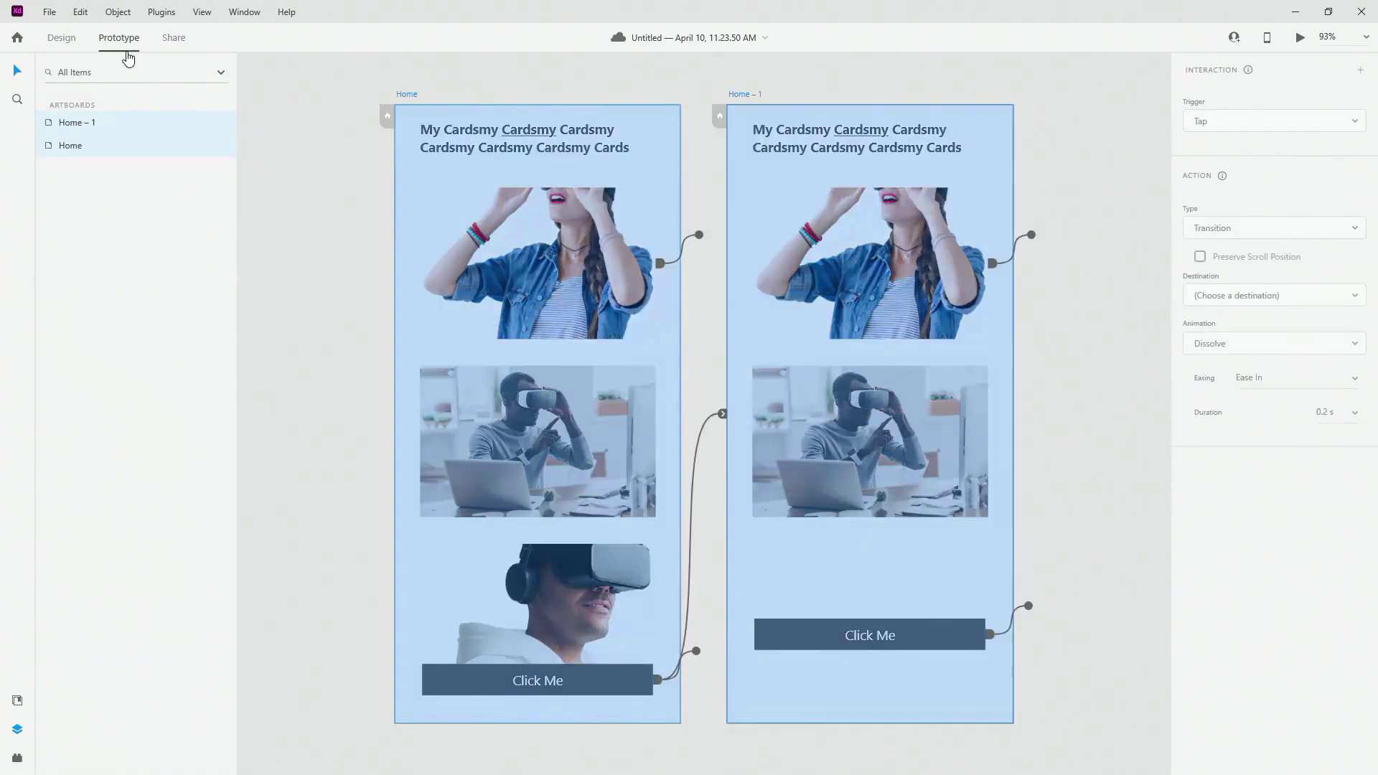
{"action": "left_click", "coordinate": [387, 116]}
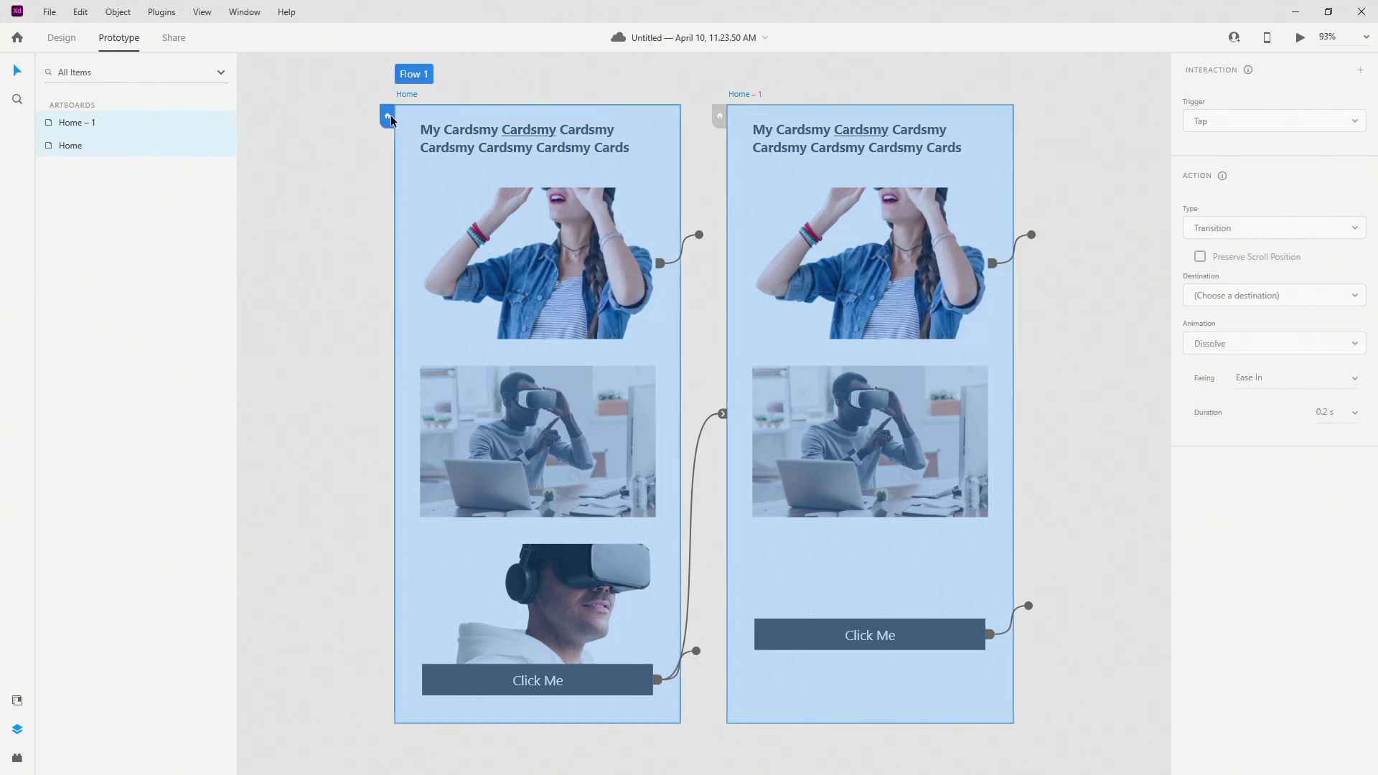
{"action": "left_click", "coordinate": [424, 79]}
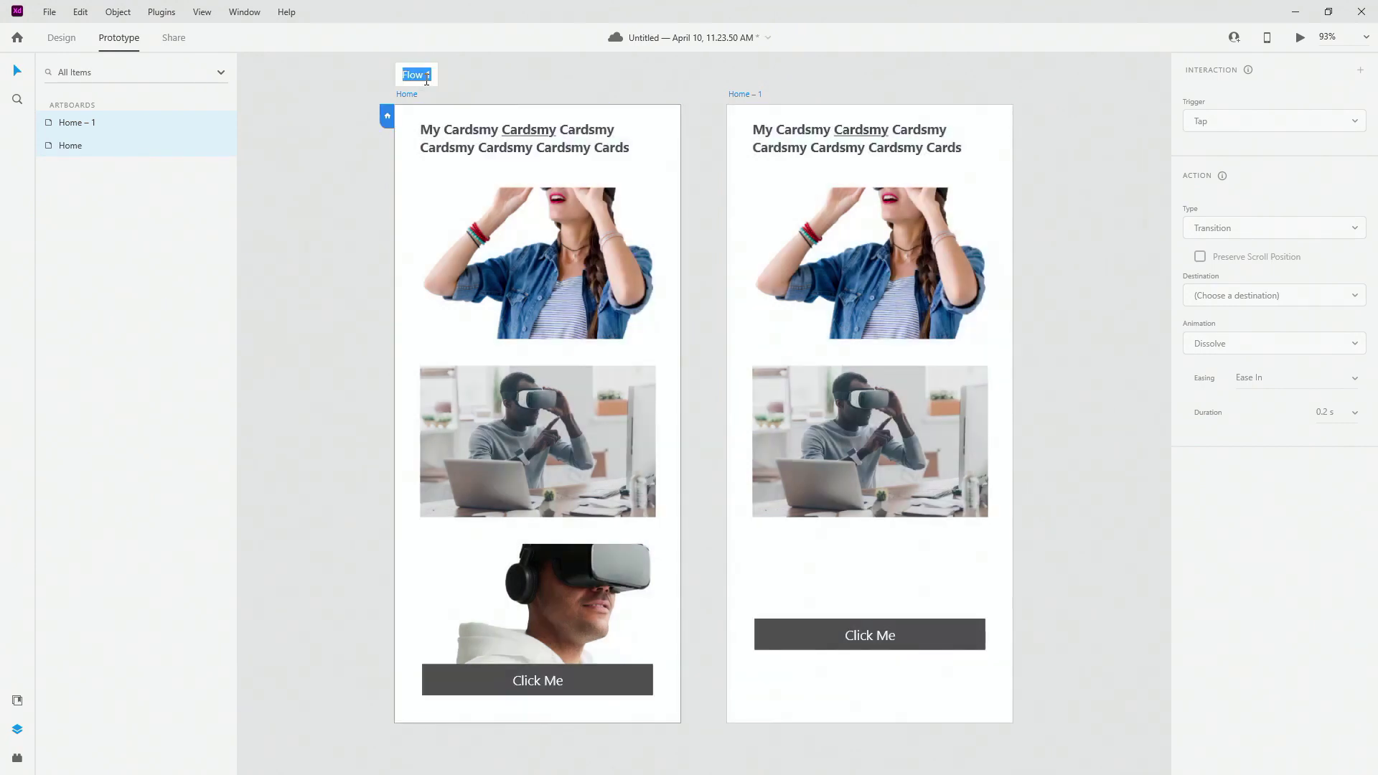
{"action": "type", "text": "Our App"}
{"action": "key", "text": "Return"}
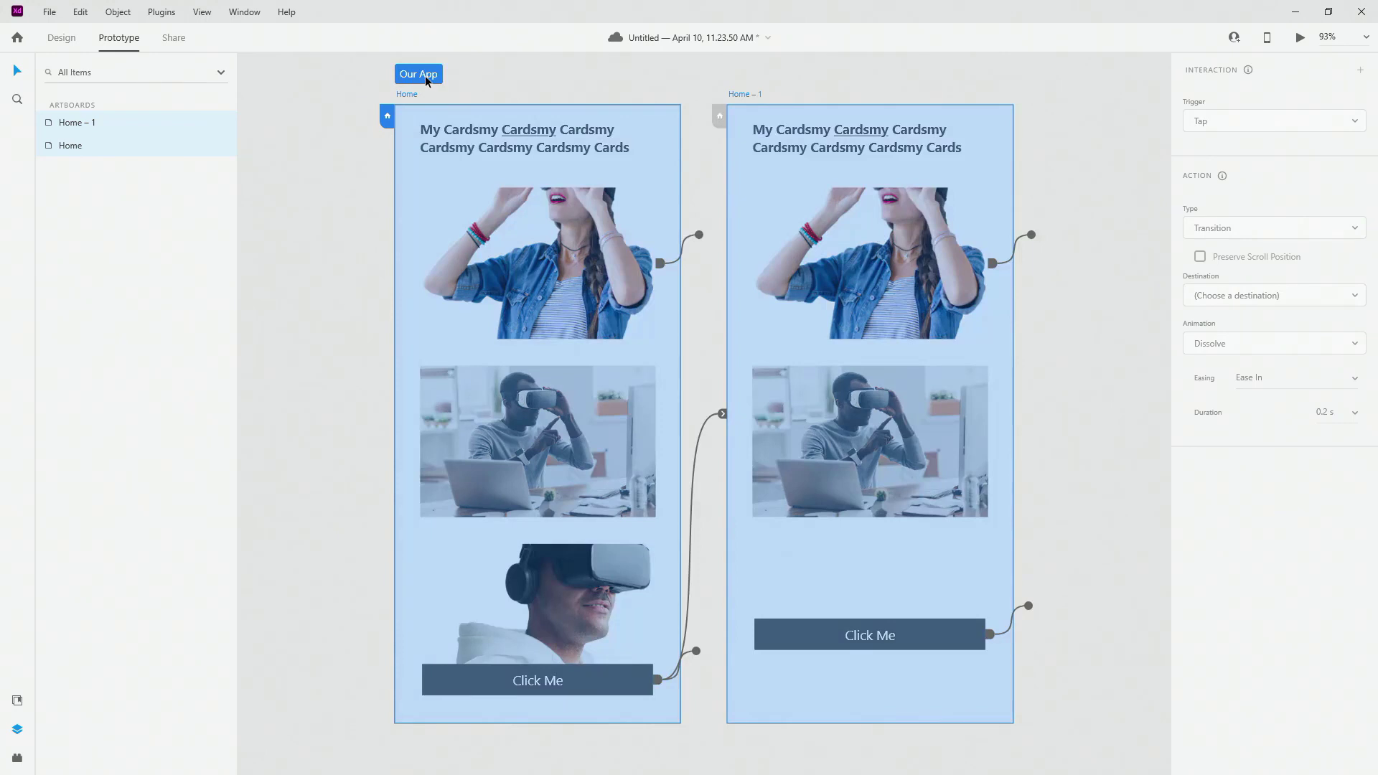
{"action": "scroll", "coordinate": [483, 240], "scroll_direction": "down", "scroll_amount": 3}
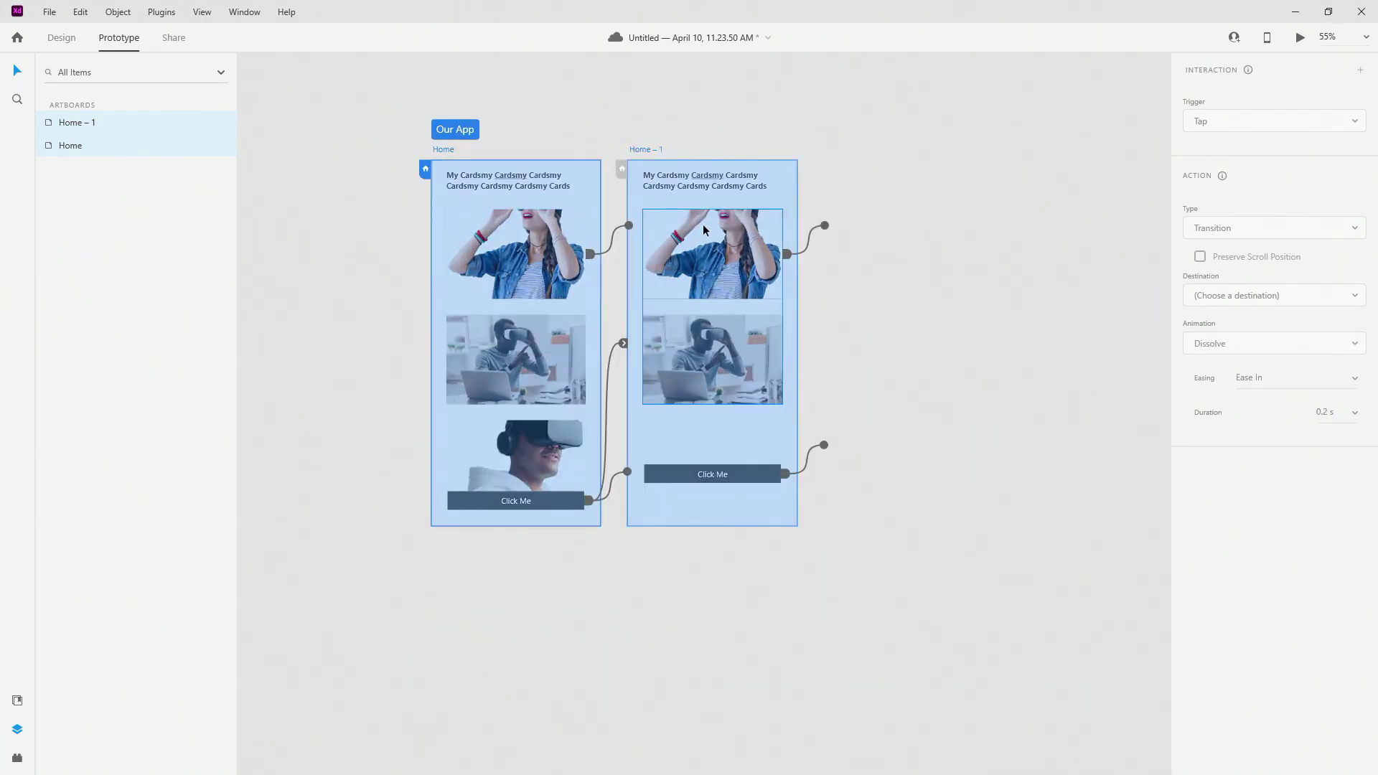
{"action": "scroll", "coordinate": [648, 234], "scroll_direction": "down", "scroll_amount": 1}
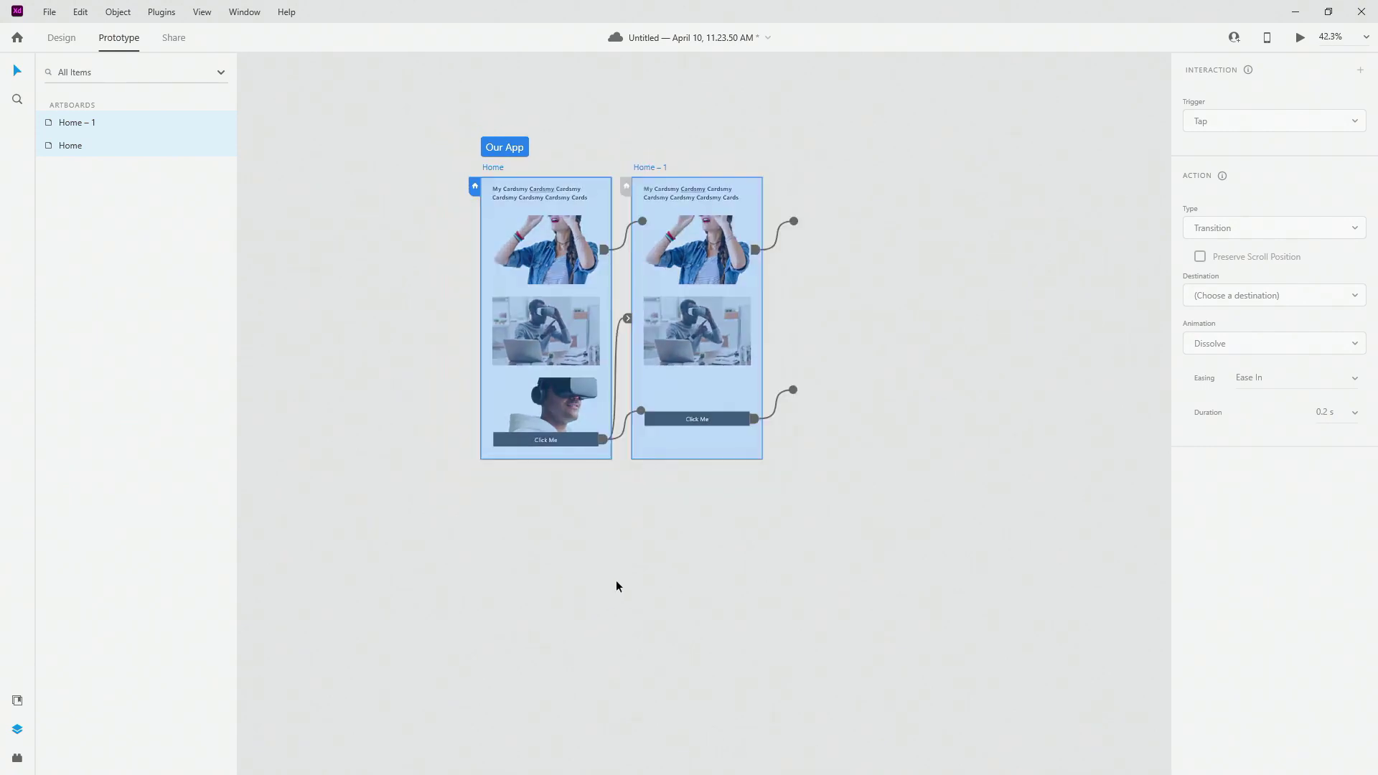
{"action": "scroll", "coordinate": [615, 576], "scroll_direction": "down", "scroll_amount": 2}
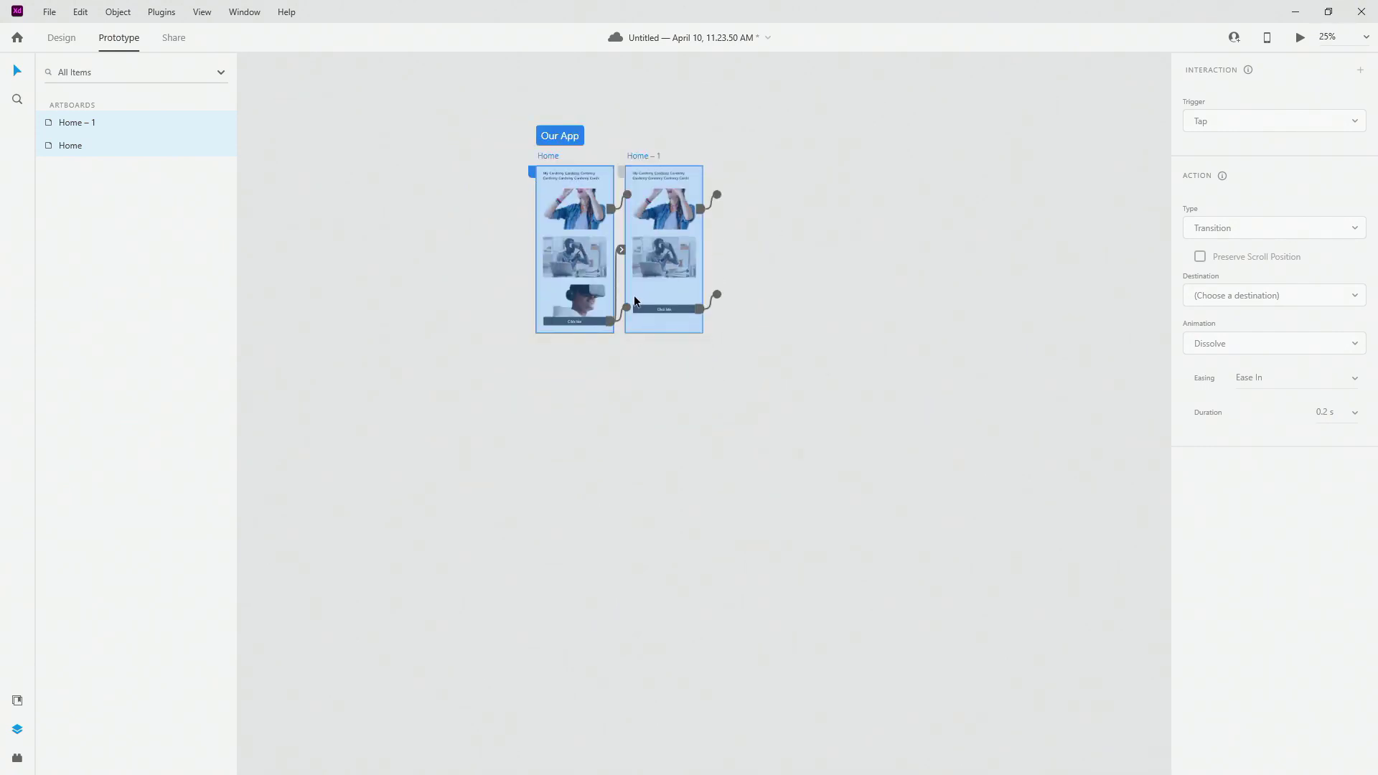
{"action": "key", "text": "ctrl+0"}
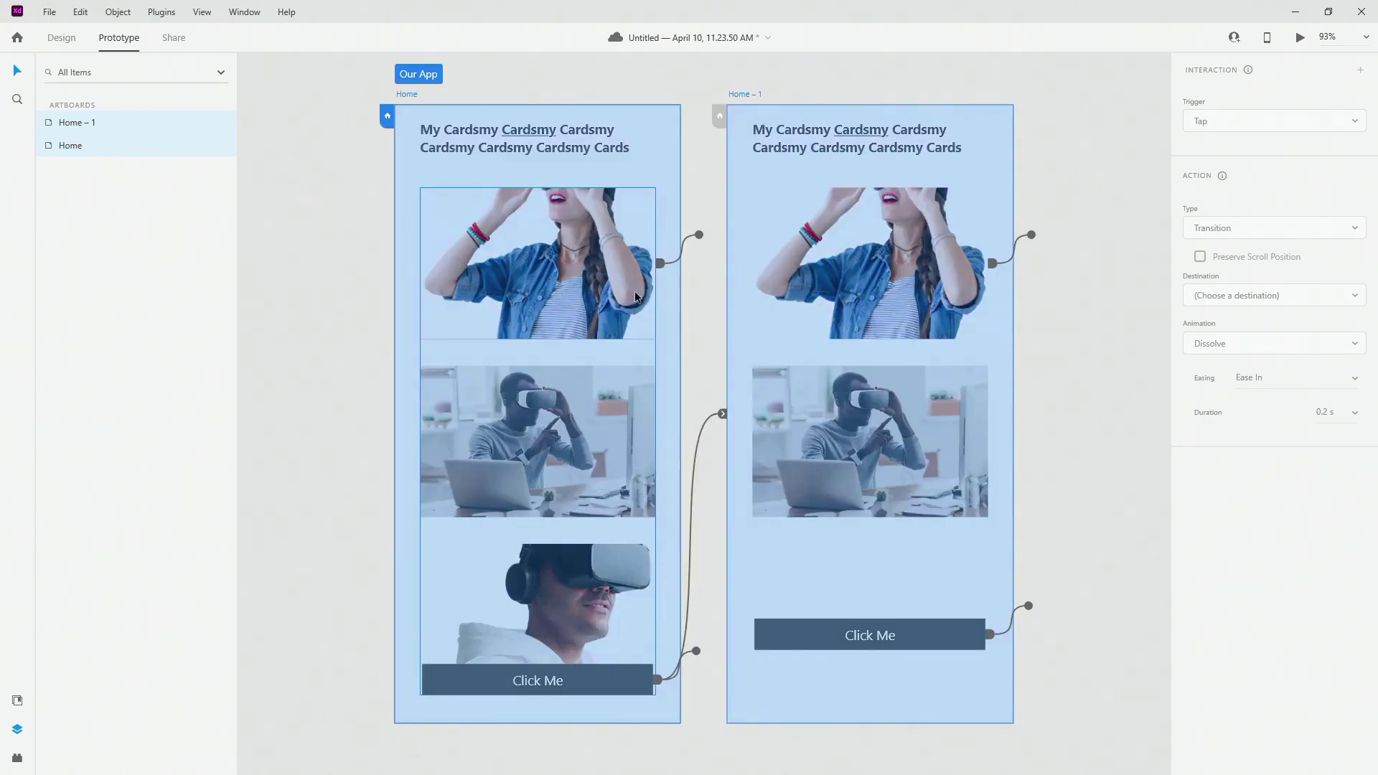
{"action": "scroll", "coordinate": [628, 144], "scroll_direction": "down", "scroll_amount": 10}
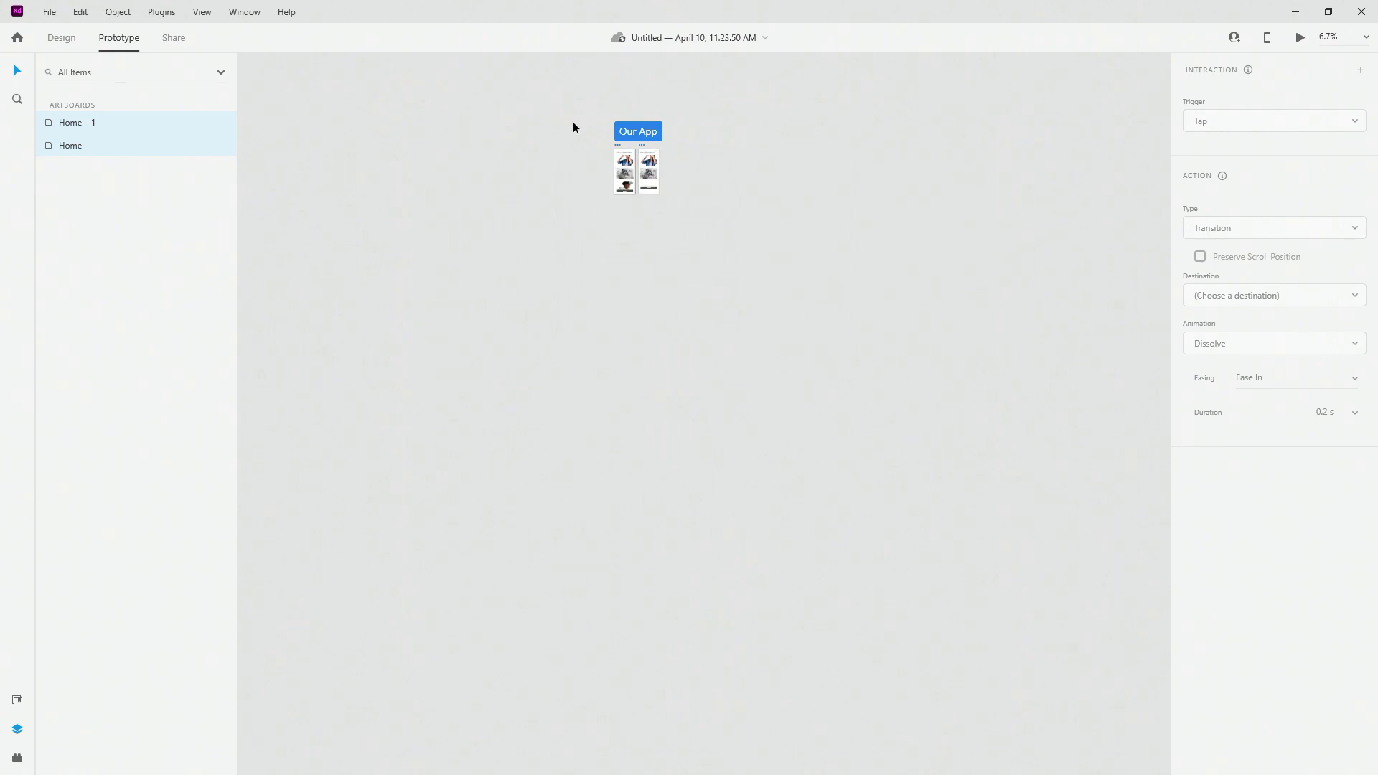
{"action": "left_click_drag", "start_coordinate": [573, 123], "coordinate": [674, 359]}
{"action": "left_click_drag", "start_coordinate": [879, 106], "coordinate": [528, 428]}
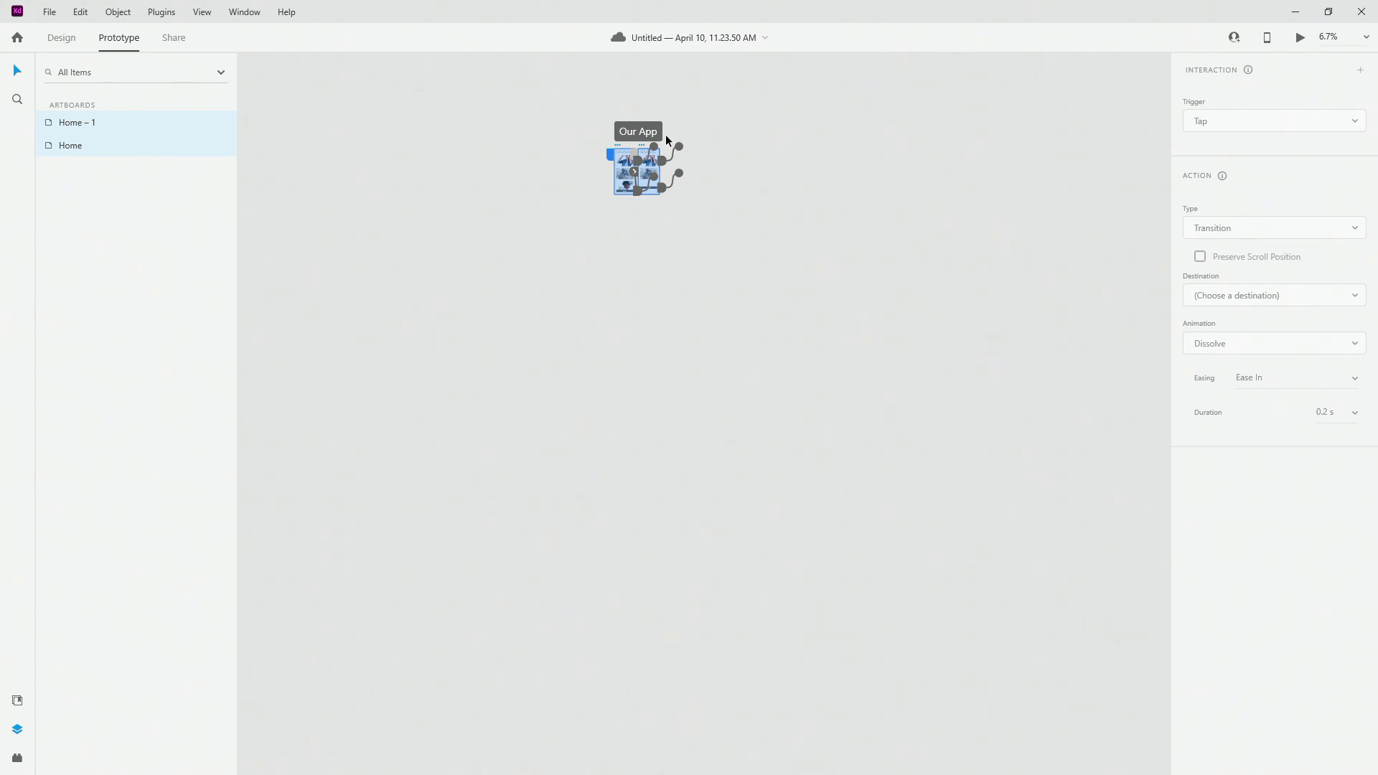
{"action": "key", "text": "ctrl+0"}
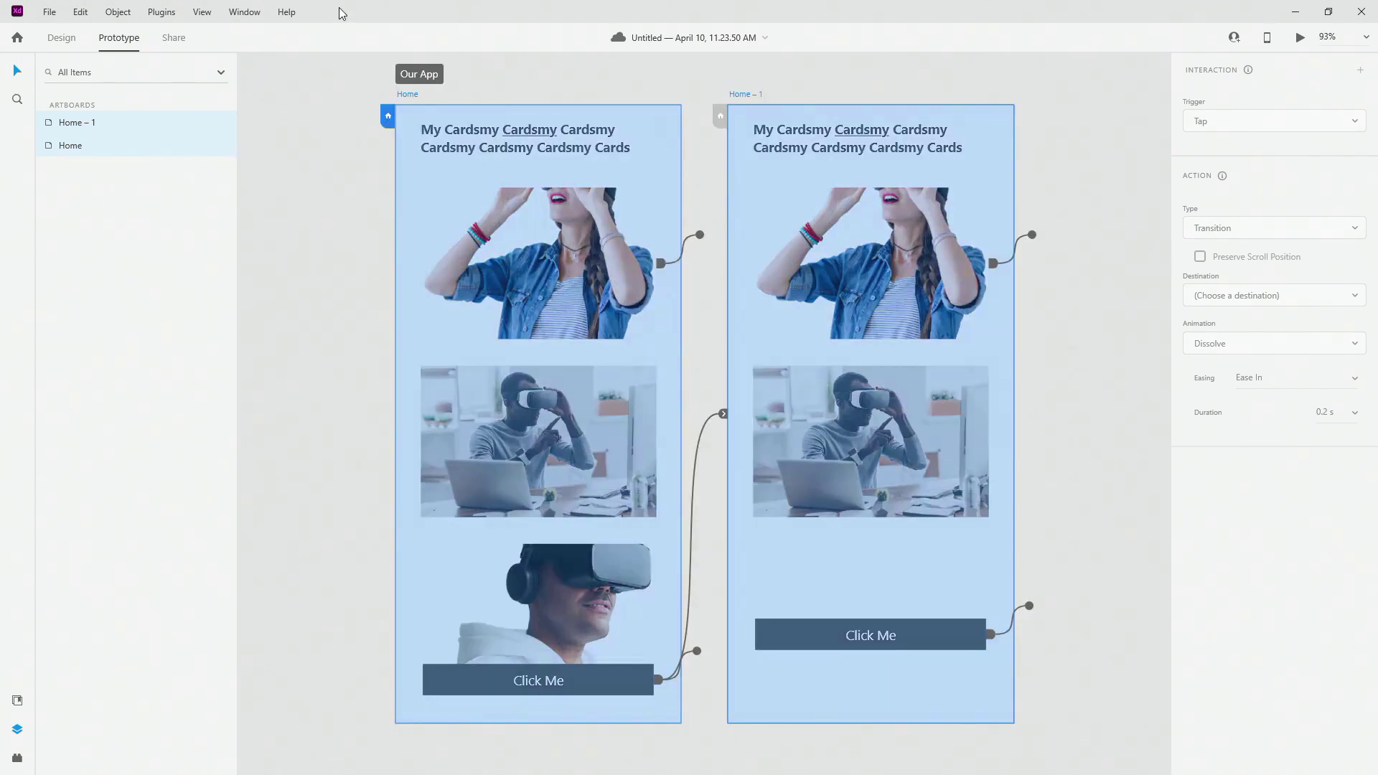
Display the sharing settings for the Our App flow and set its view setting to Development
{"action": "left_click", "coordinate": [173, 39]}
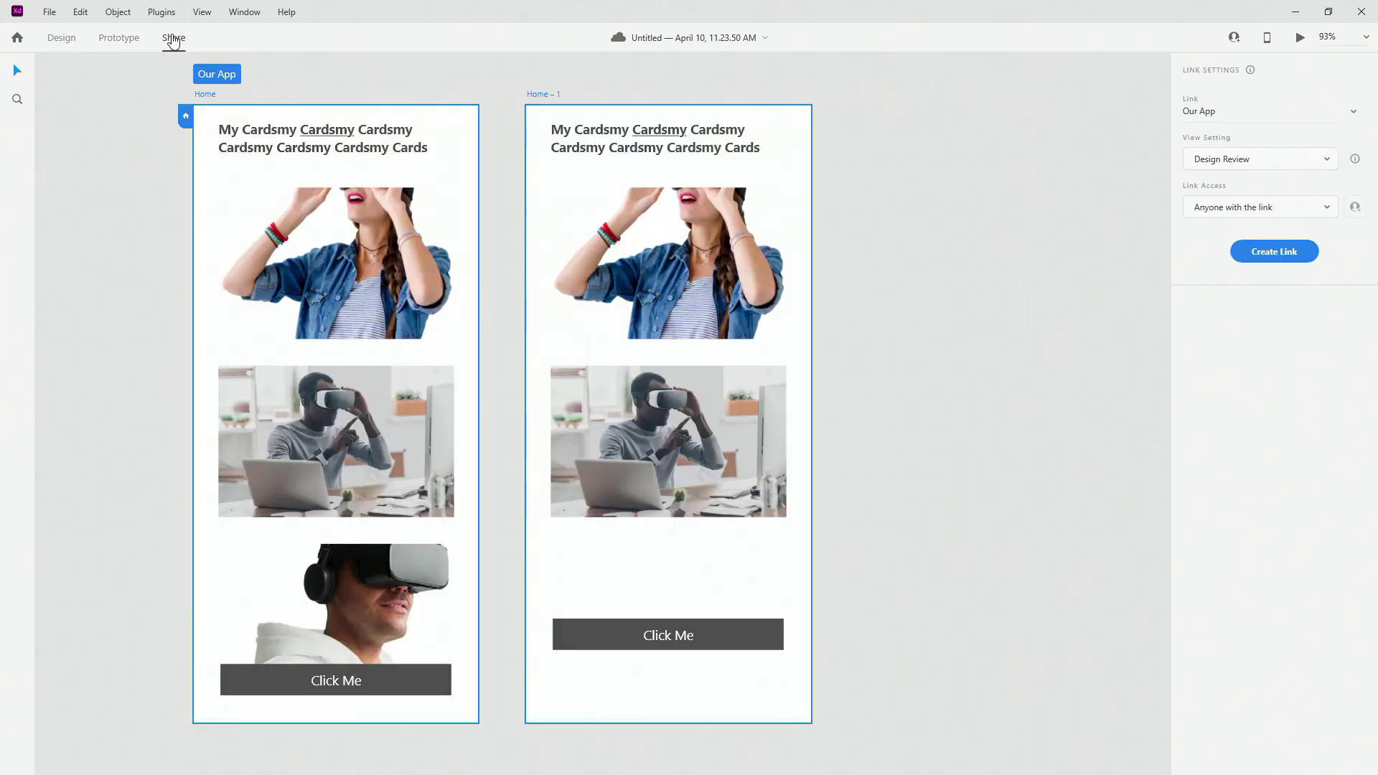
{"action": "left_click", "coordinate": [1266, 111]}
{"action": "left_click", "coordinate": [1265, 159]}
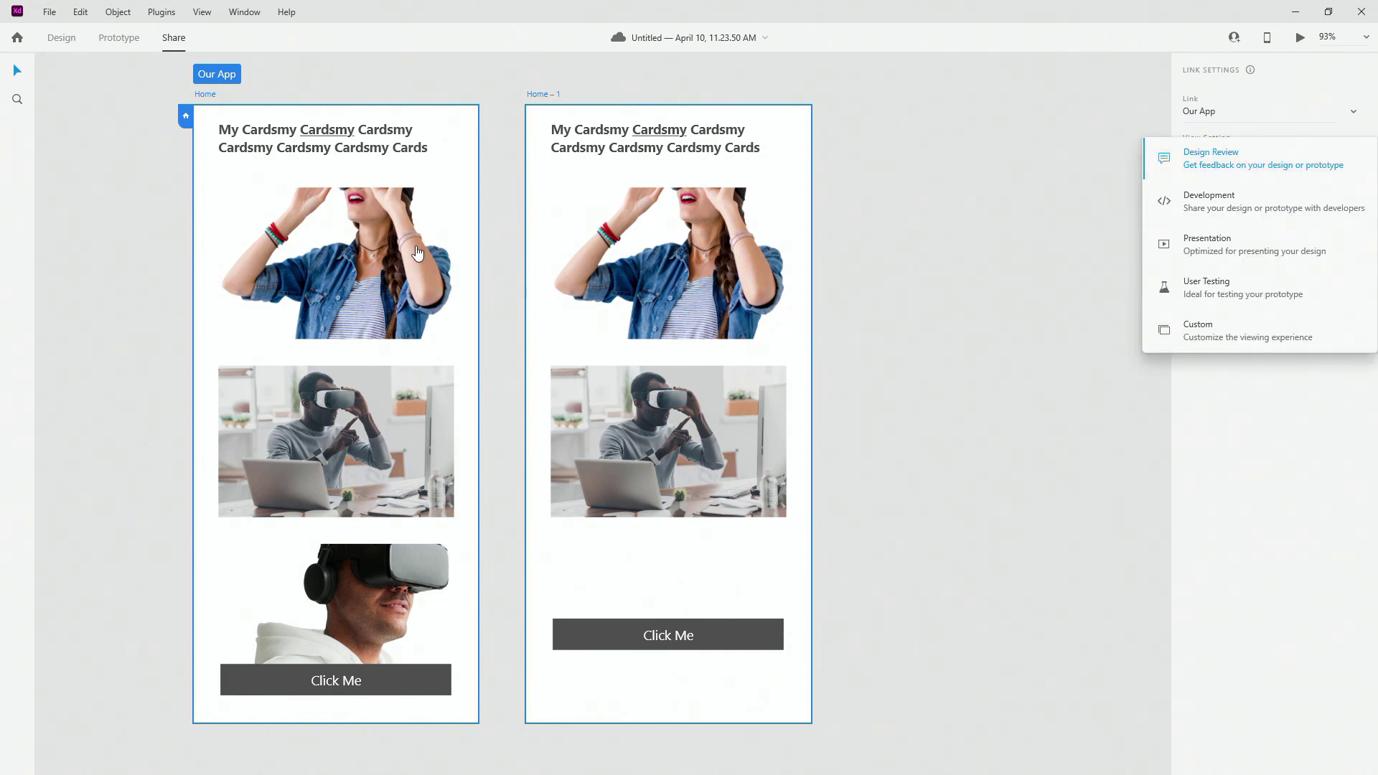
{"action": "left_click", "coordinate": [1213, 203]}
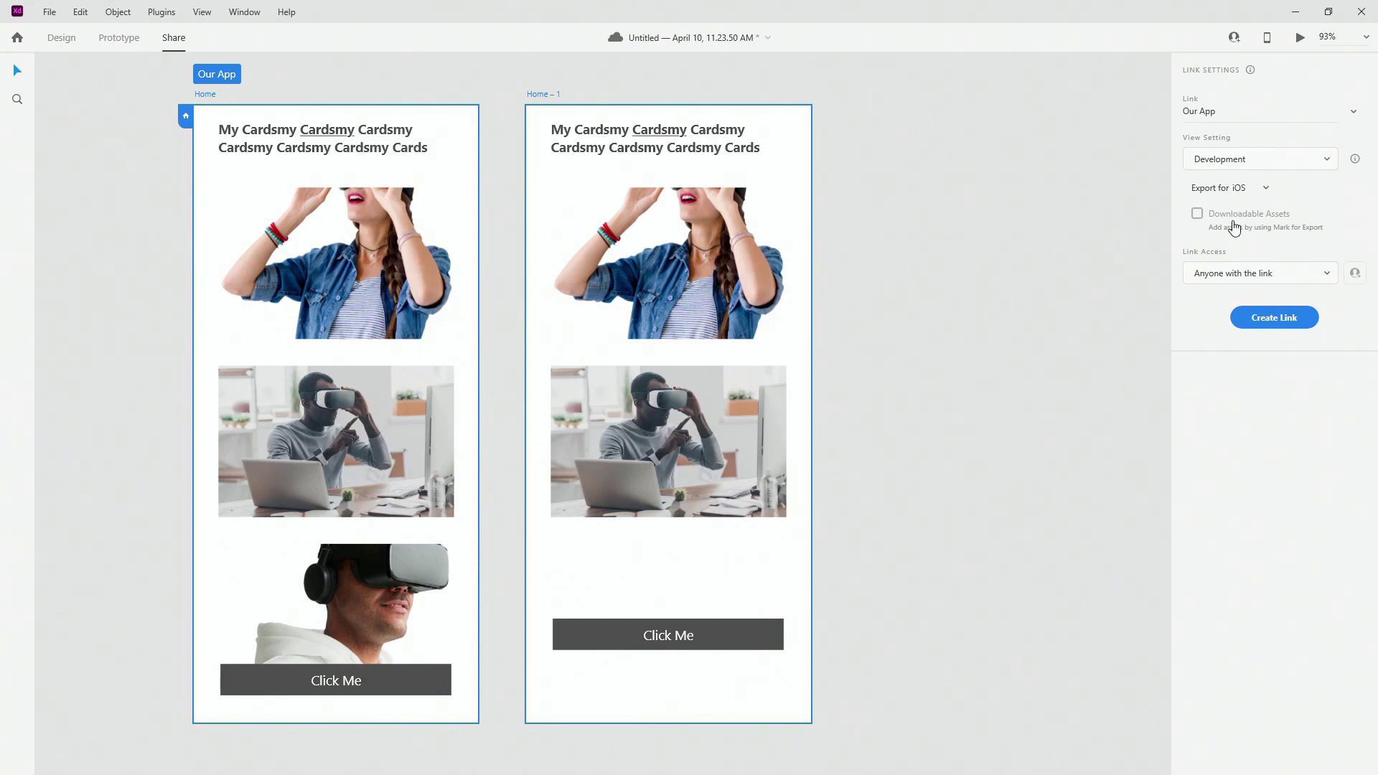
Review the view setting and link access options and create the Our App share link for anyone with the link
{"action": "left_click", "coordinate": [1237, 158]}
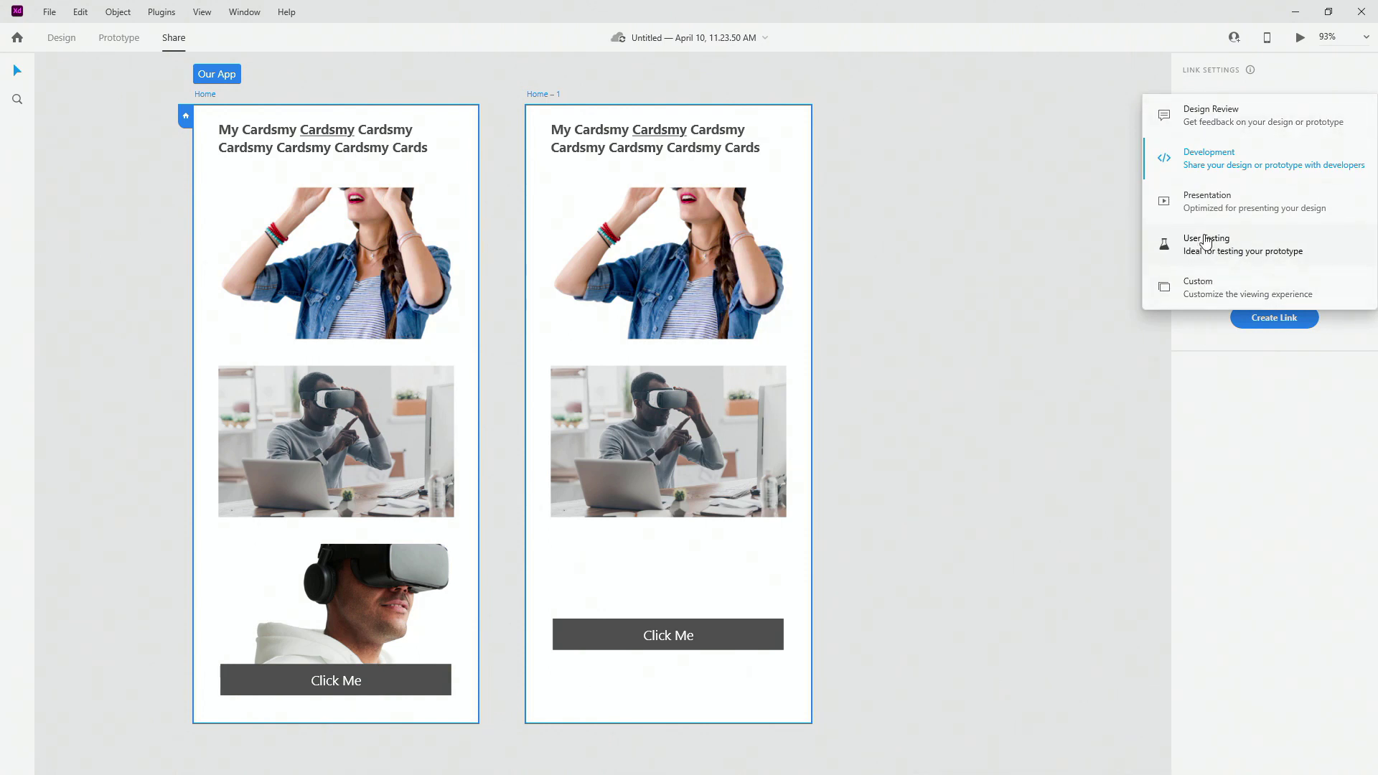
{"action": "left_click", "coordinate": [1231, 461]}
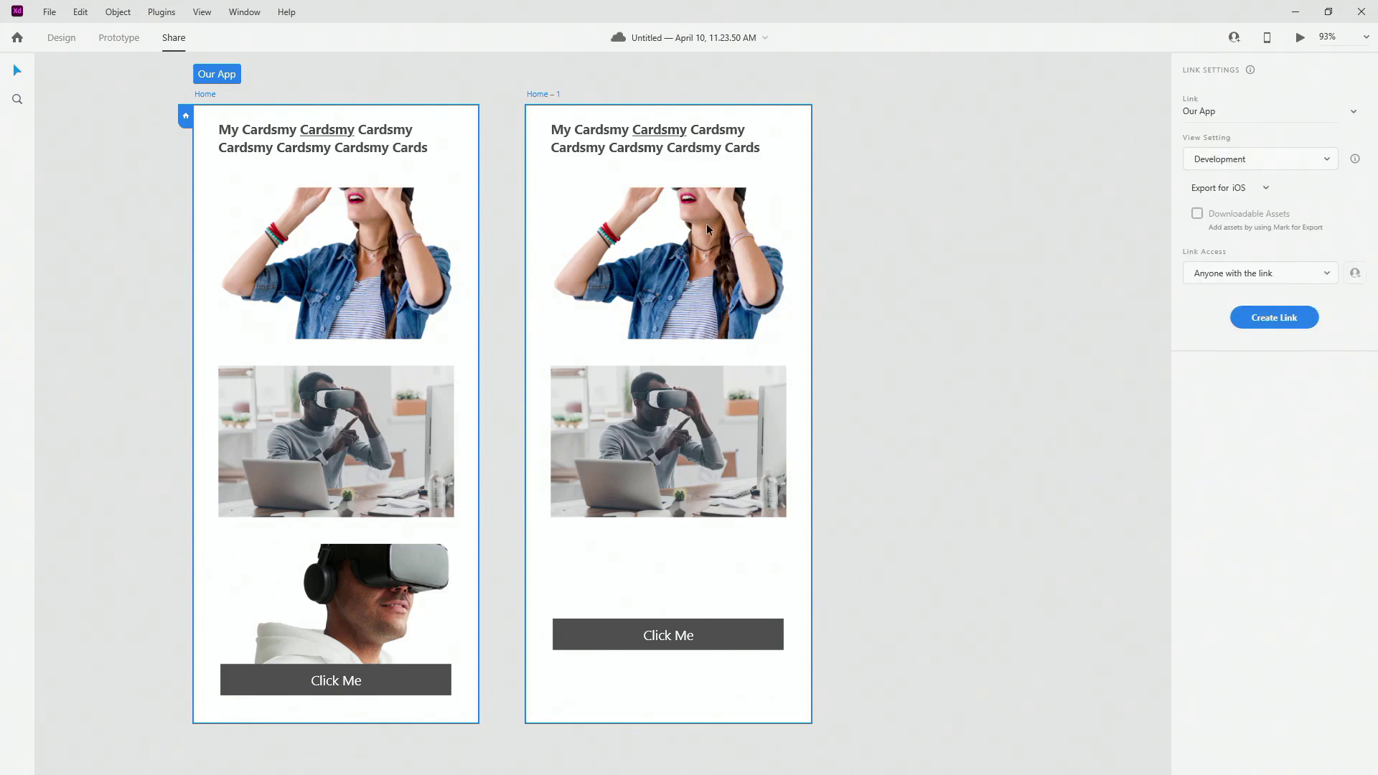
{"action": "left_click", "coordinate": [1261, 278]}
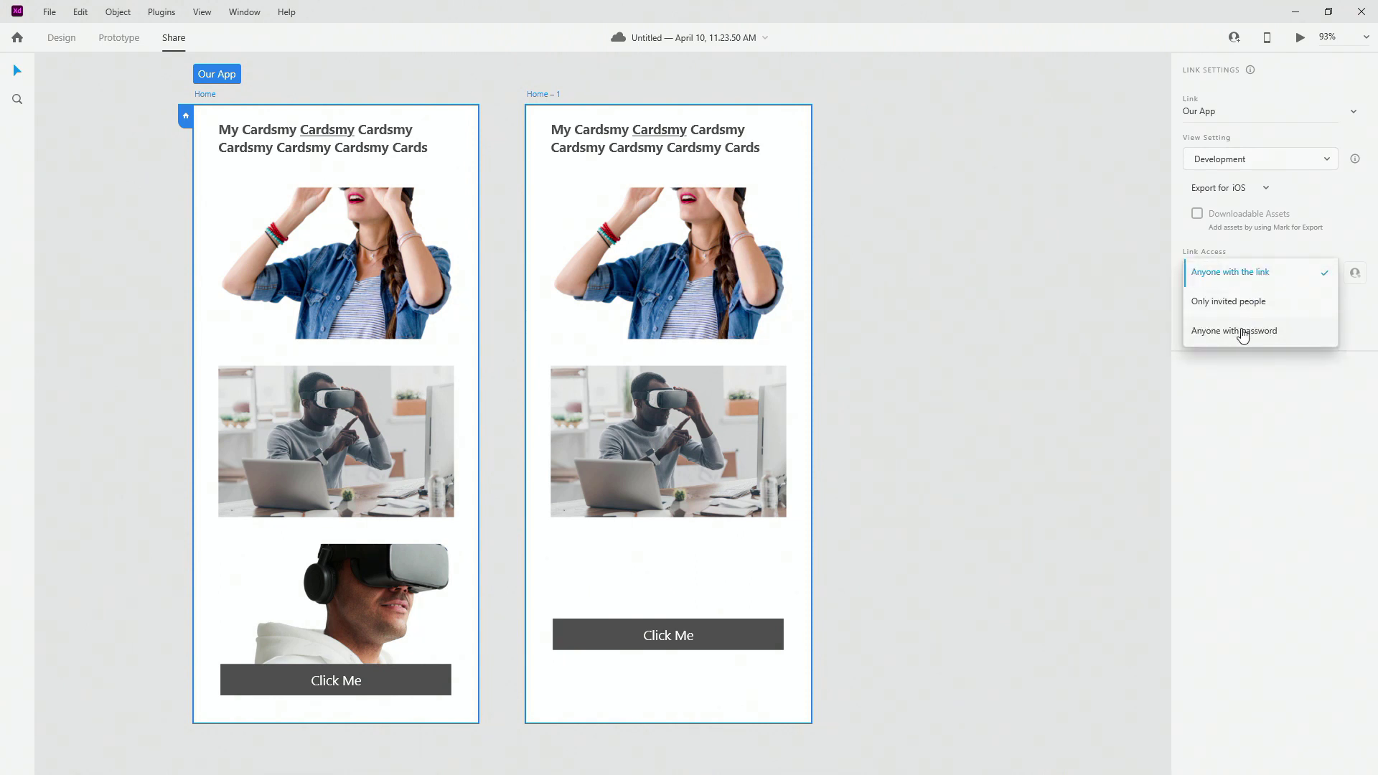
{"action": "left_click", "coordinate": [1241, 423]}
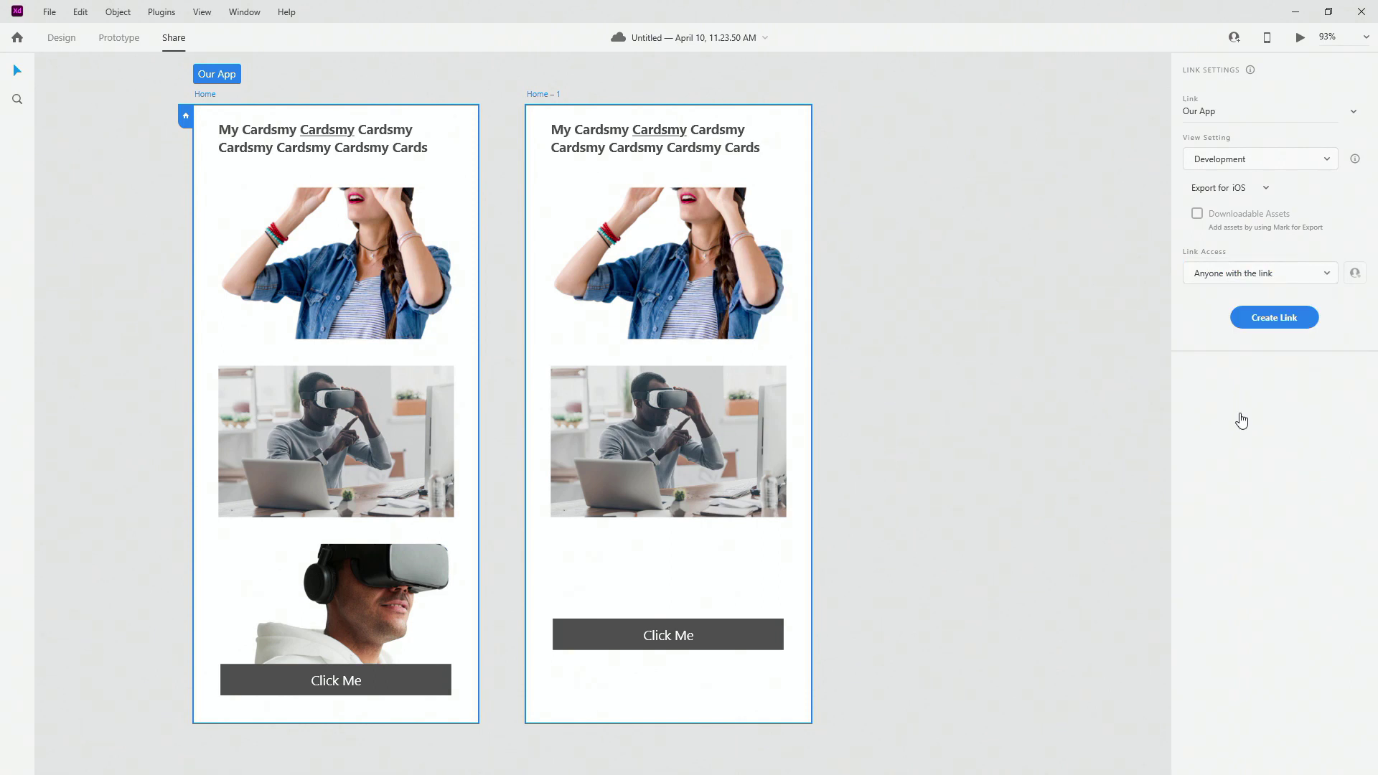
{"action": "left_click", "coordinate": [1261, 317]}
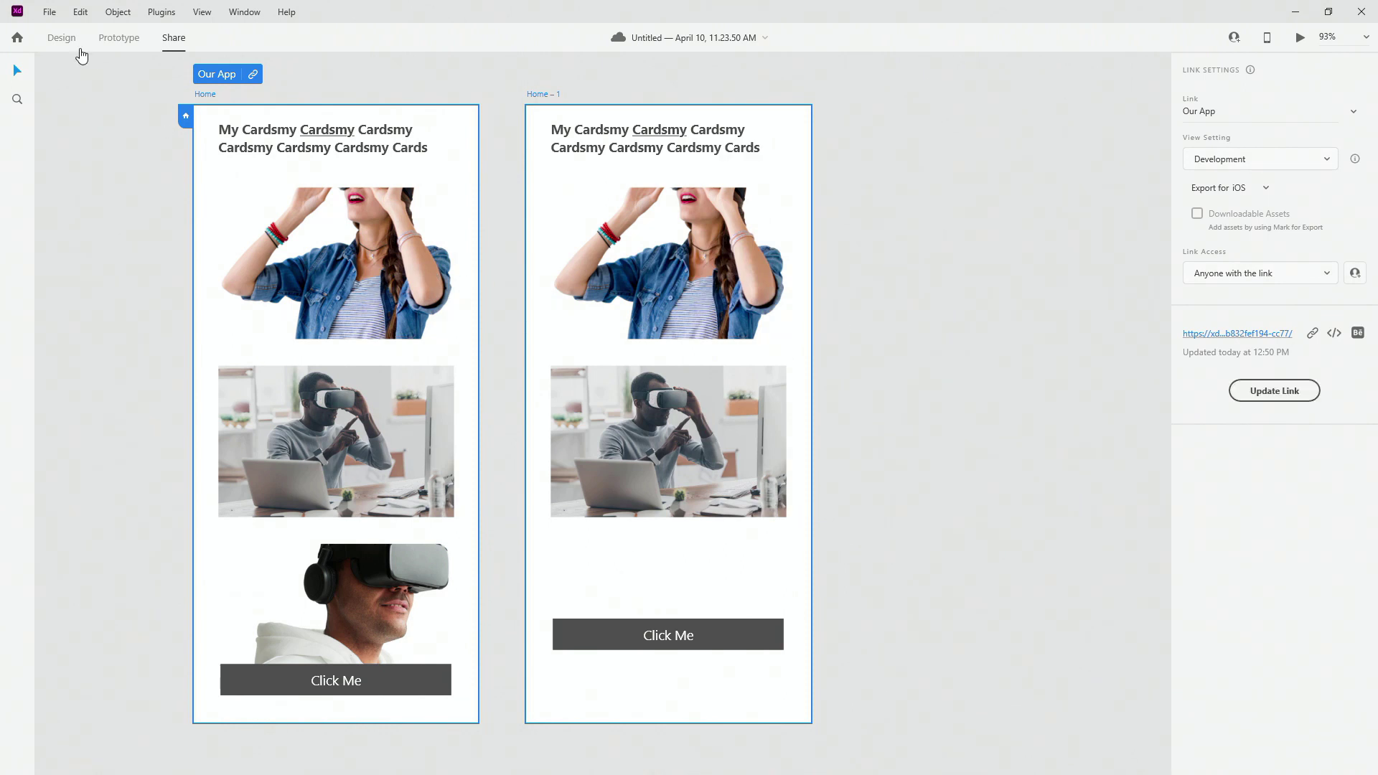
Return to Design mode and create a red blob with the Blobular plugin, using complexity 50 and uniqueness 46
{"action": "left_click", "coordinate": [62, 39]}
{"action": "left_click", "coordinate": [357, 212]}
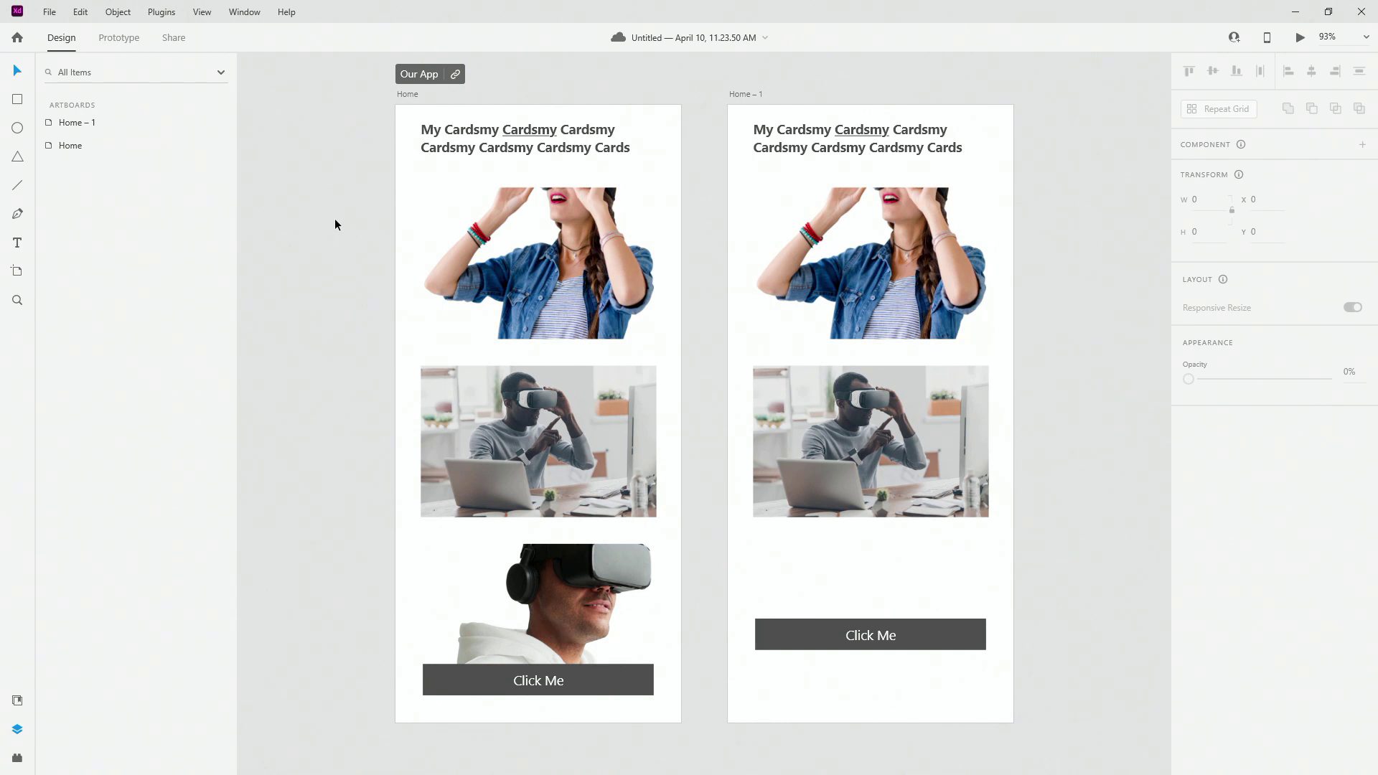
{"action": "left_click", "coordinate": [17, 759]}
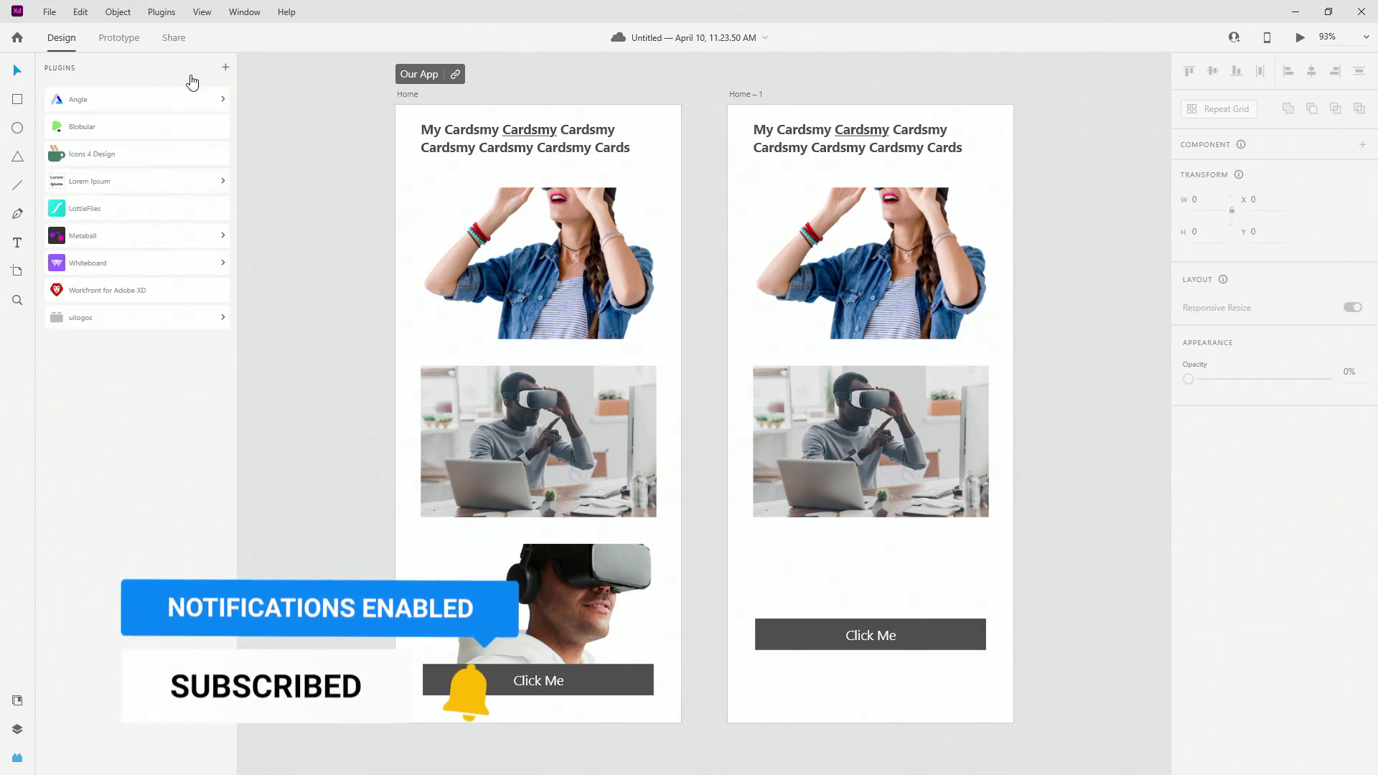
{"action": "left_click", "coordinate": [142, 127]}
{"action": "left_click_drag", "start_coordinate": [137, 212], "coordinate": [131, 212]}
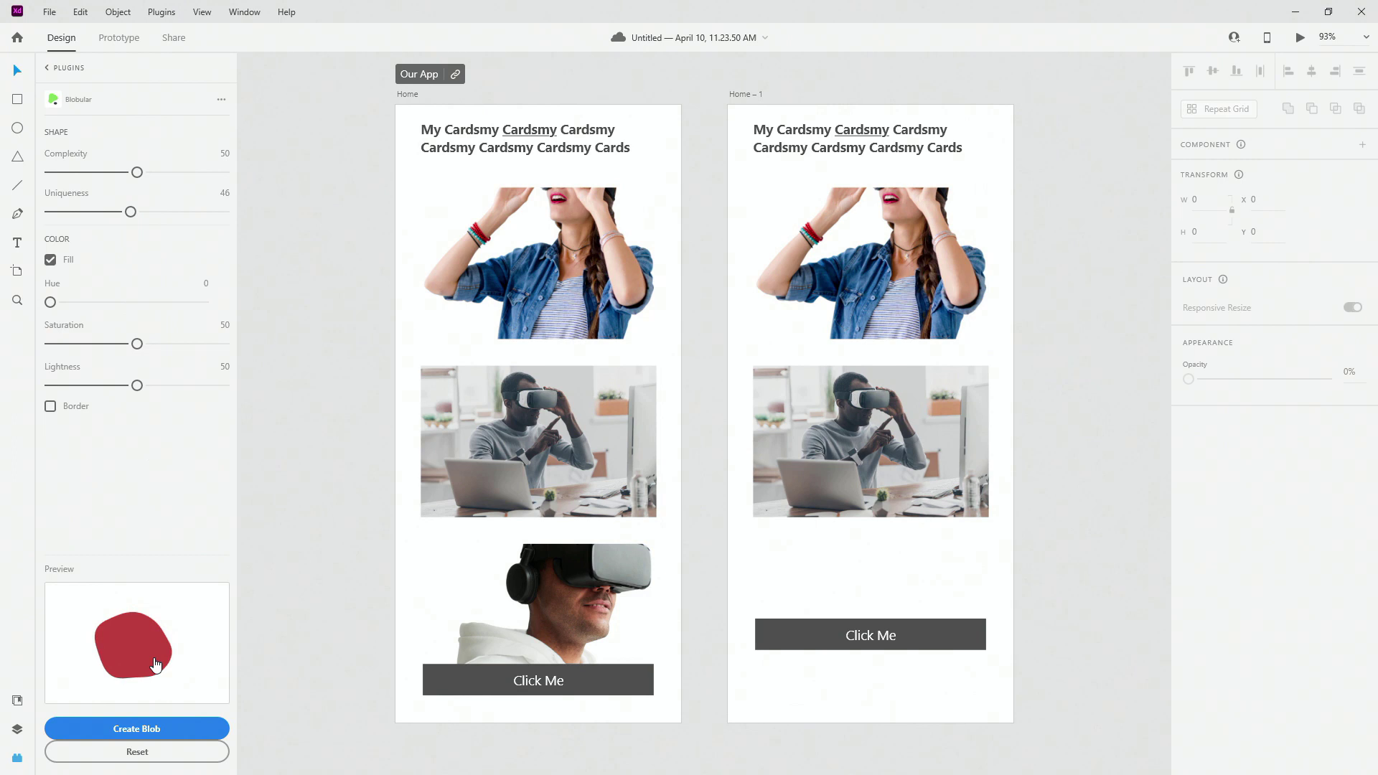
{"action": "left_click", "coordinate": [159, 730]}
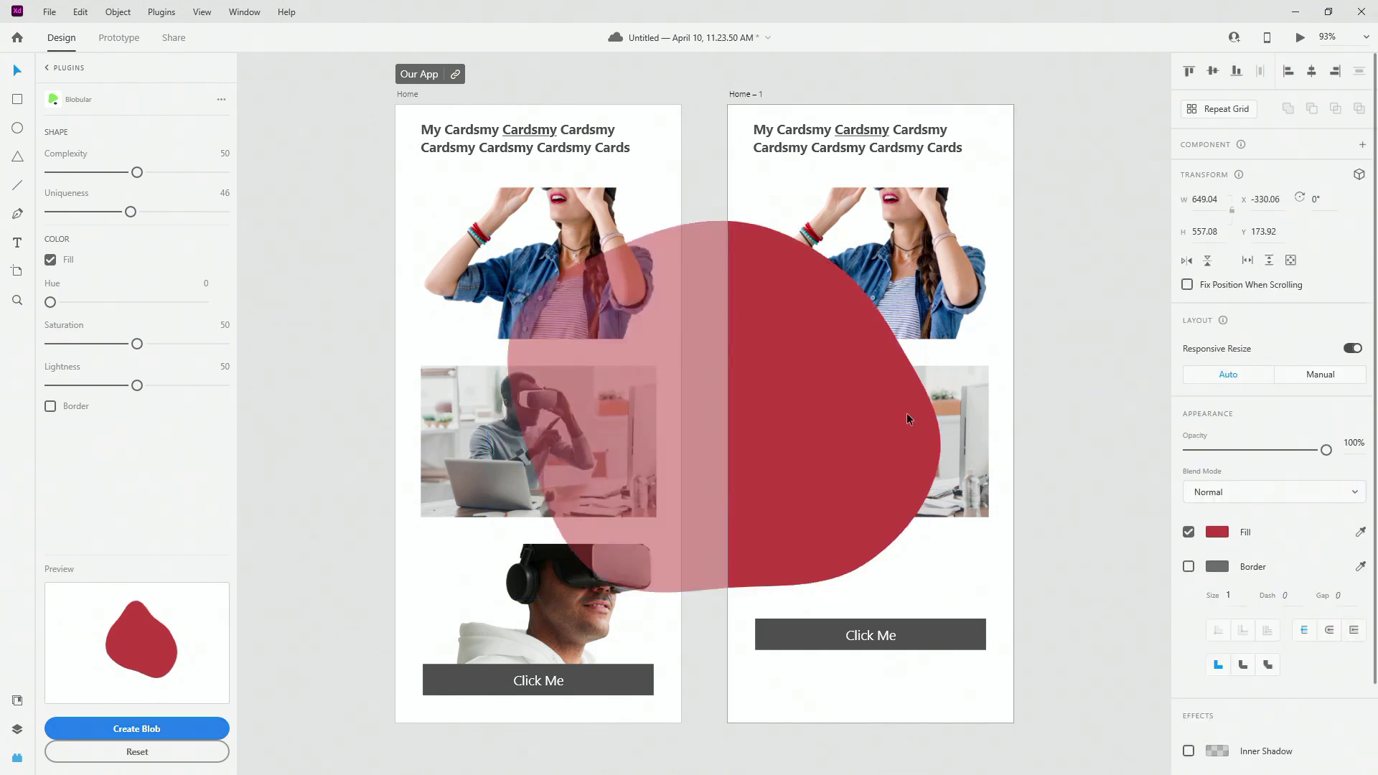
Scale the blob down to about 330 × 283 and place it over the upper images on the Home – 1 artboard
{"action": "left_click_drag", "start_coordinate": [849, 439], "coordinate": [1051, 335]}
{"action": "left_click_drag", "start_coordinate": [1124, 124], "coordinate": [1013, 210]}
{"action": "left_click_drag", "start_coordinate": [962, 308], "coordinate": [925, 331]}
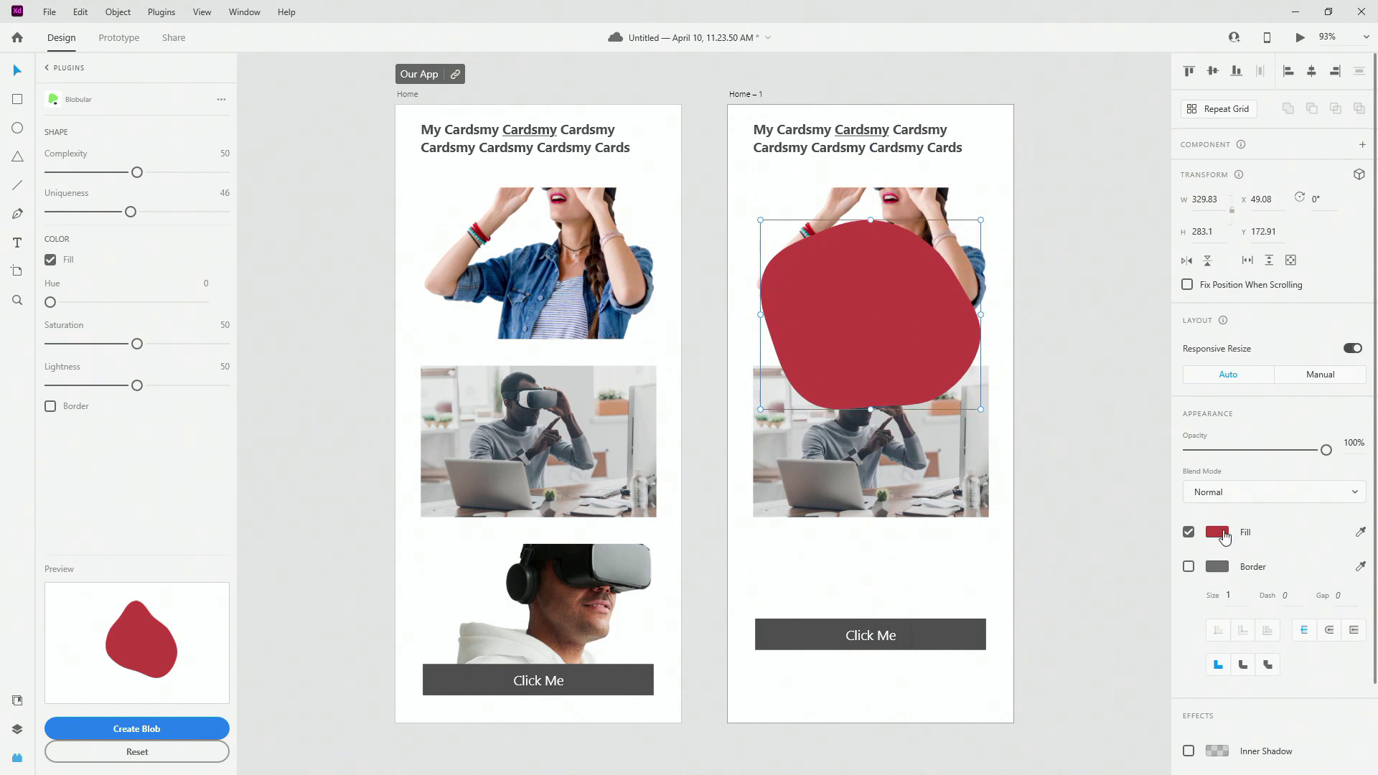
Change the blob's fill to grey and reshape its upper edge by moving anchor points outward
{"action": "left_click", "coordinate": [1217, 532]}
{"action": "left_click_drag", "start_coordinate": [1040, 487], "coordinate": [927, 414]}
{"action": "left_click_drag", "start_coordinate": [1066, 485], "coordinate": [1003, 493]}
{"action": "double_click", "coordinate": [910, 315]}
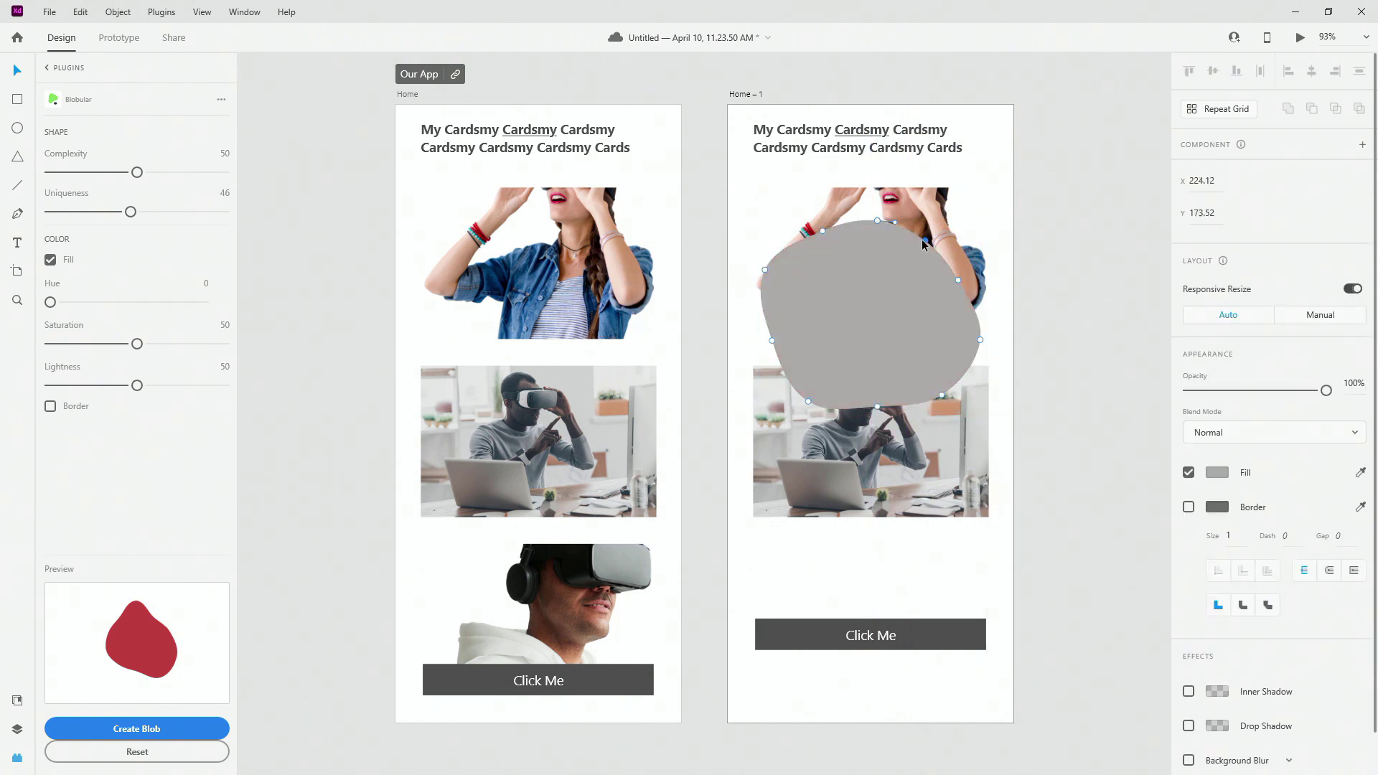
{"action": "left_click_drag", "start_coordinate": [925, 239], "coordinate": [866, 186]}
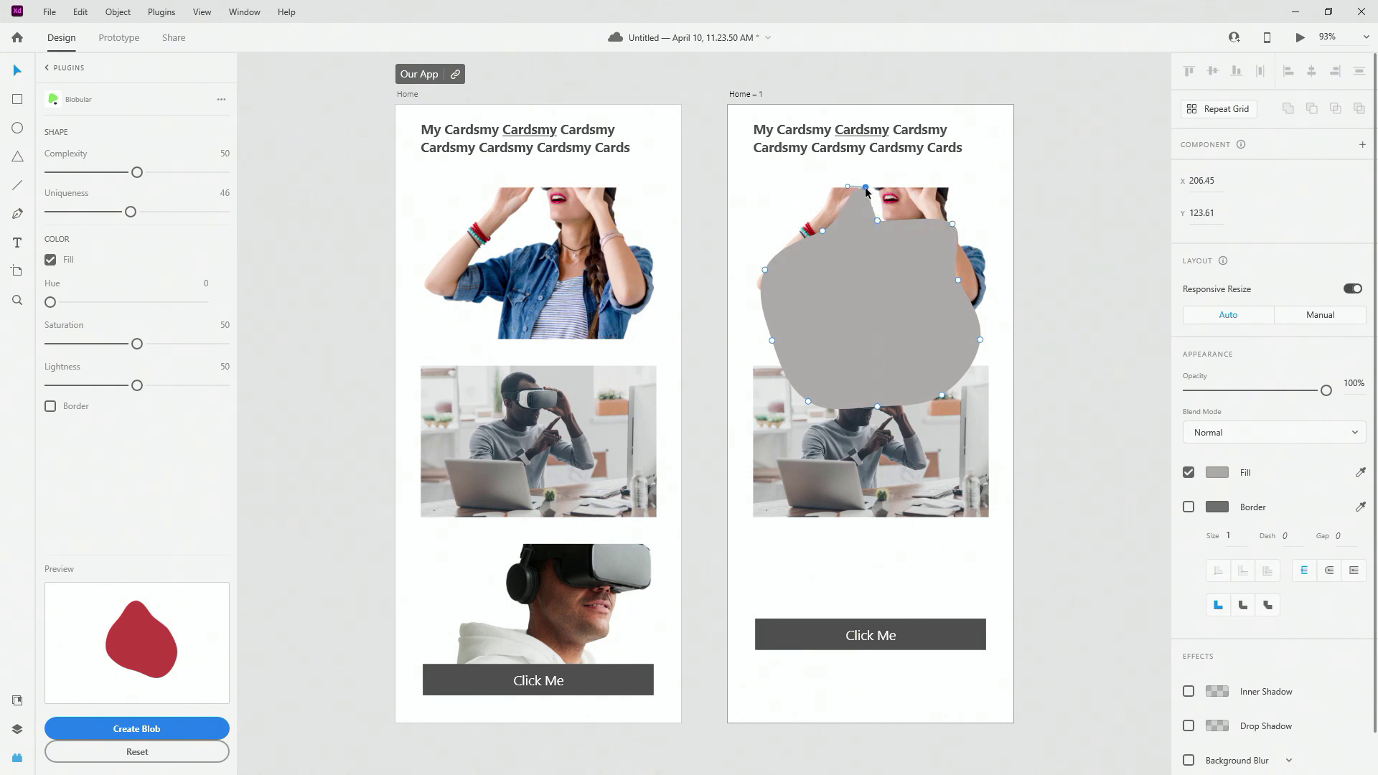
Leave the Blobular plugin and delete the grey blob from the Home – 1 artboard
{"action": "left_click", "coordinate": [48, 69]}
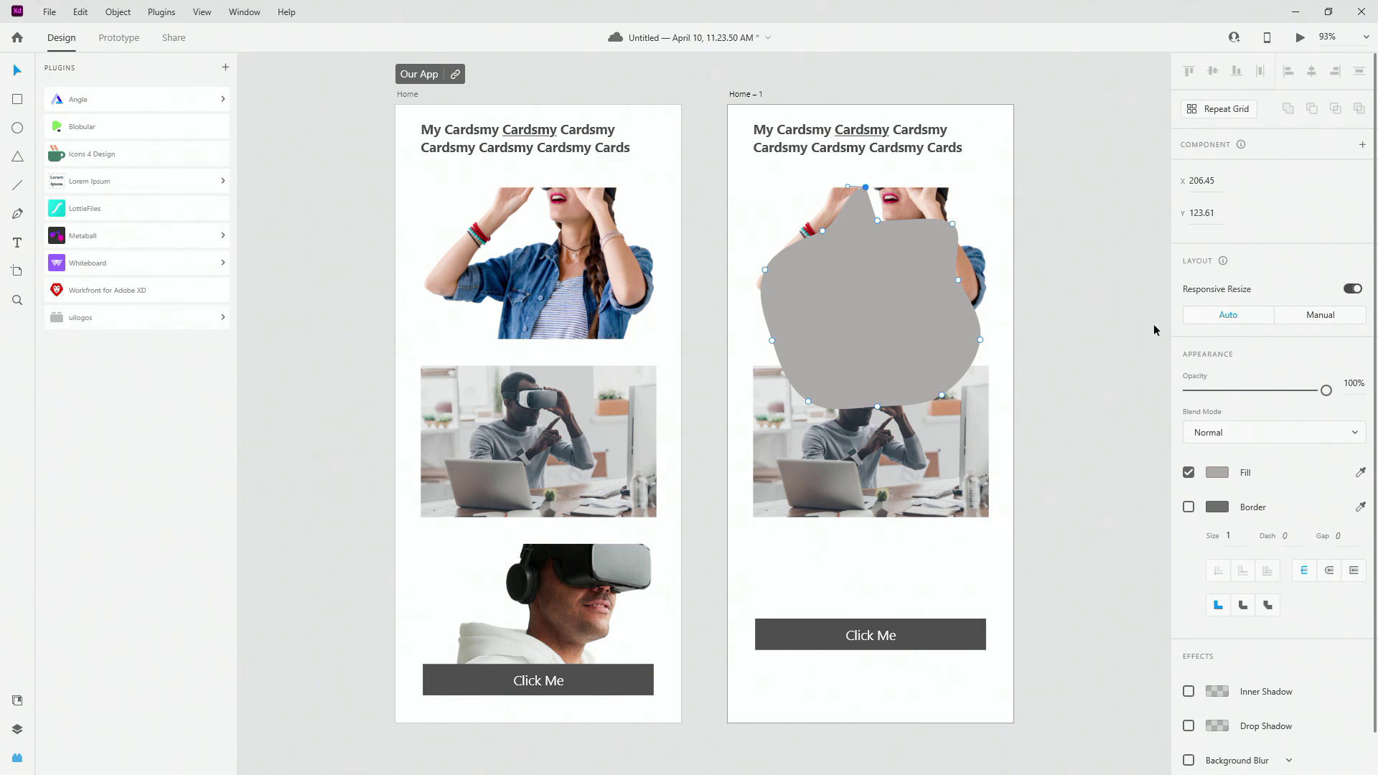
{"action": "left_click", "coordinate": [1052, 304]}
{"action": "left_click", "coordinate": [897, 303]}
{"action": "key", "text": "Delete"}
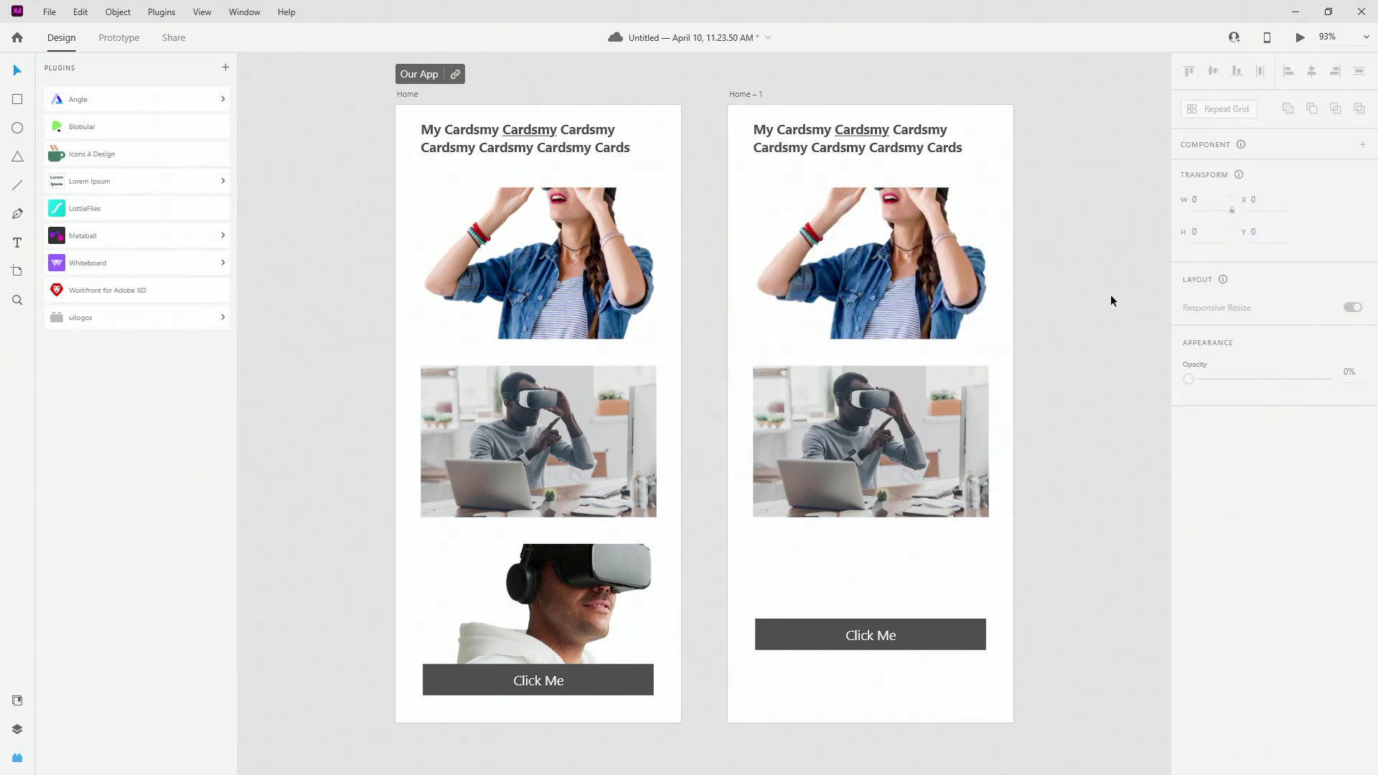
View the LottieFiles plugin's start page, return to the plugin list and display the document assets
{"action": "left_click", "coordinate": [84, 213]}
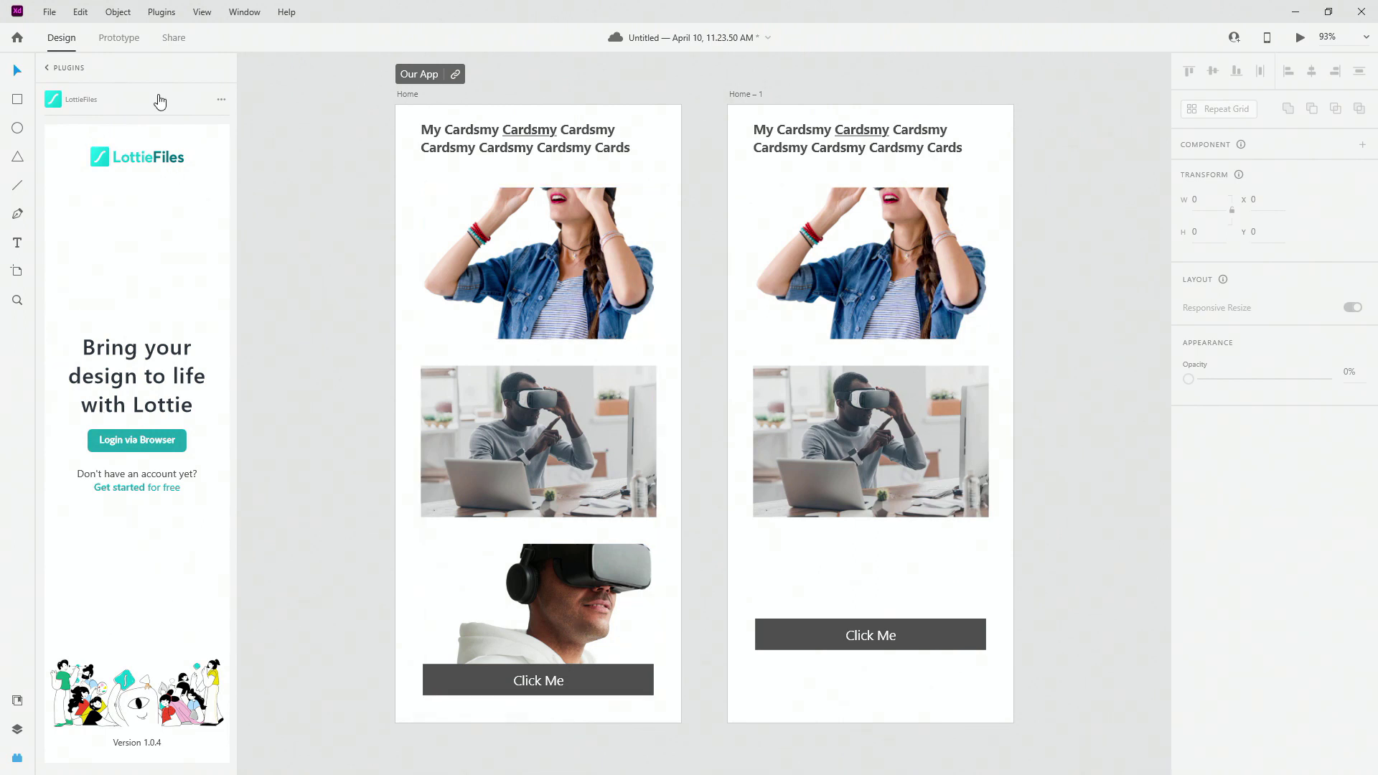
{"action": "left_click", "coordinate": [48, 68]}
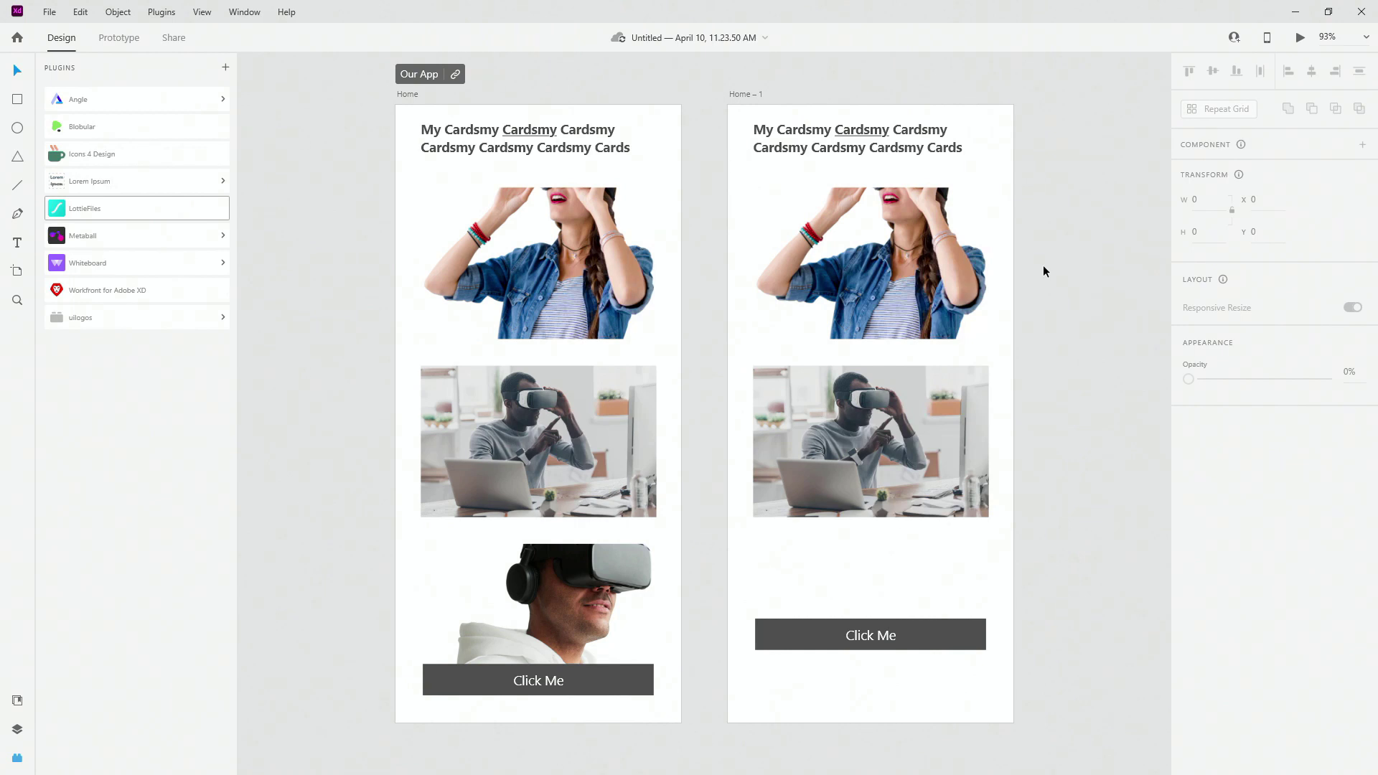
{"action": "left_click", "coordinate": [18, 700]}
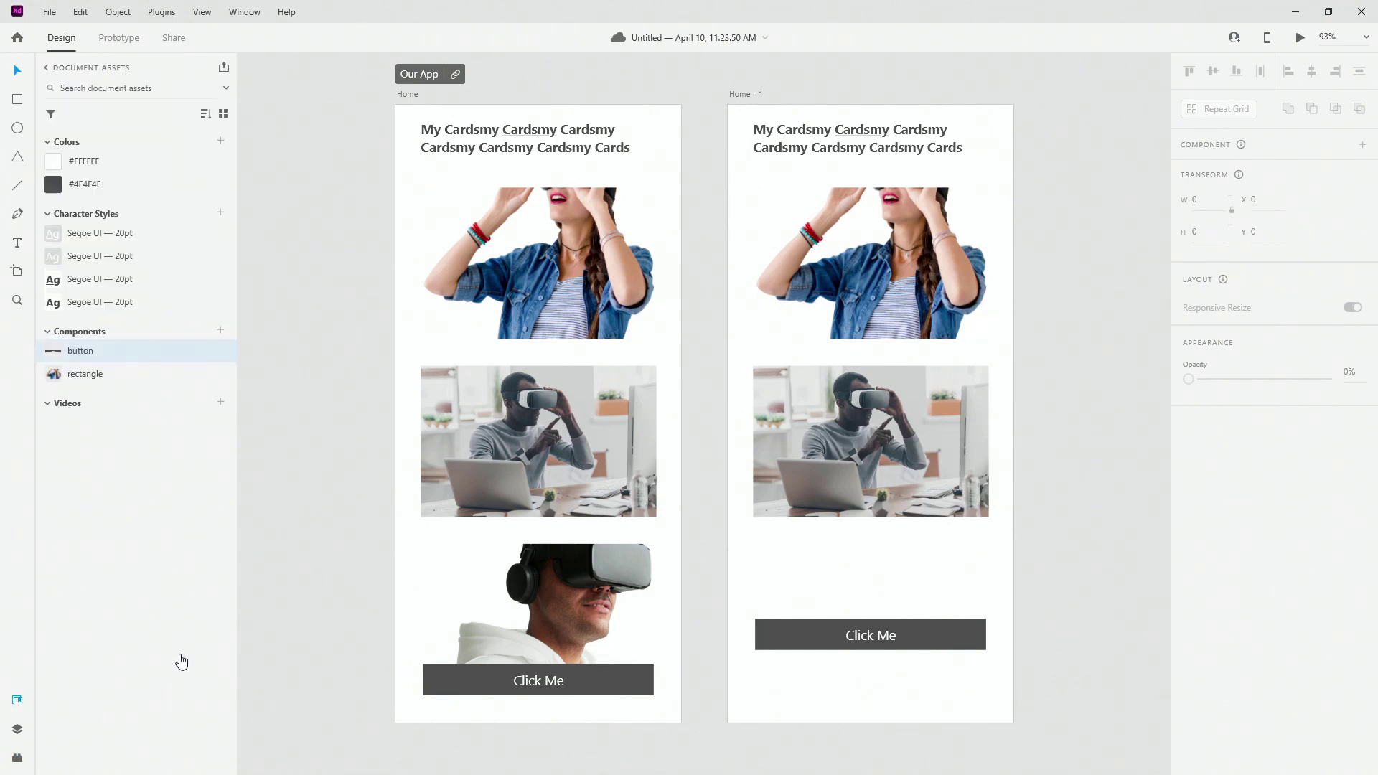